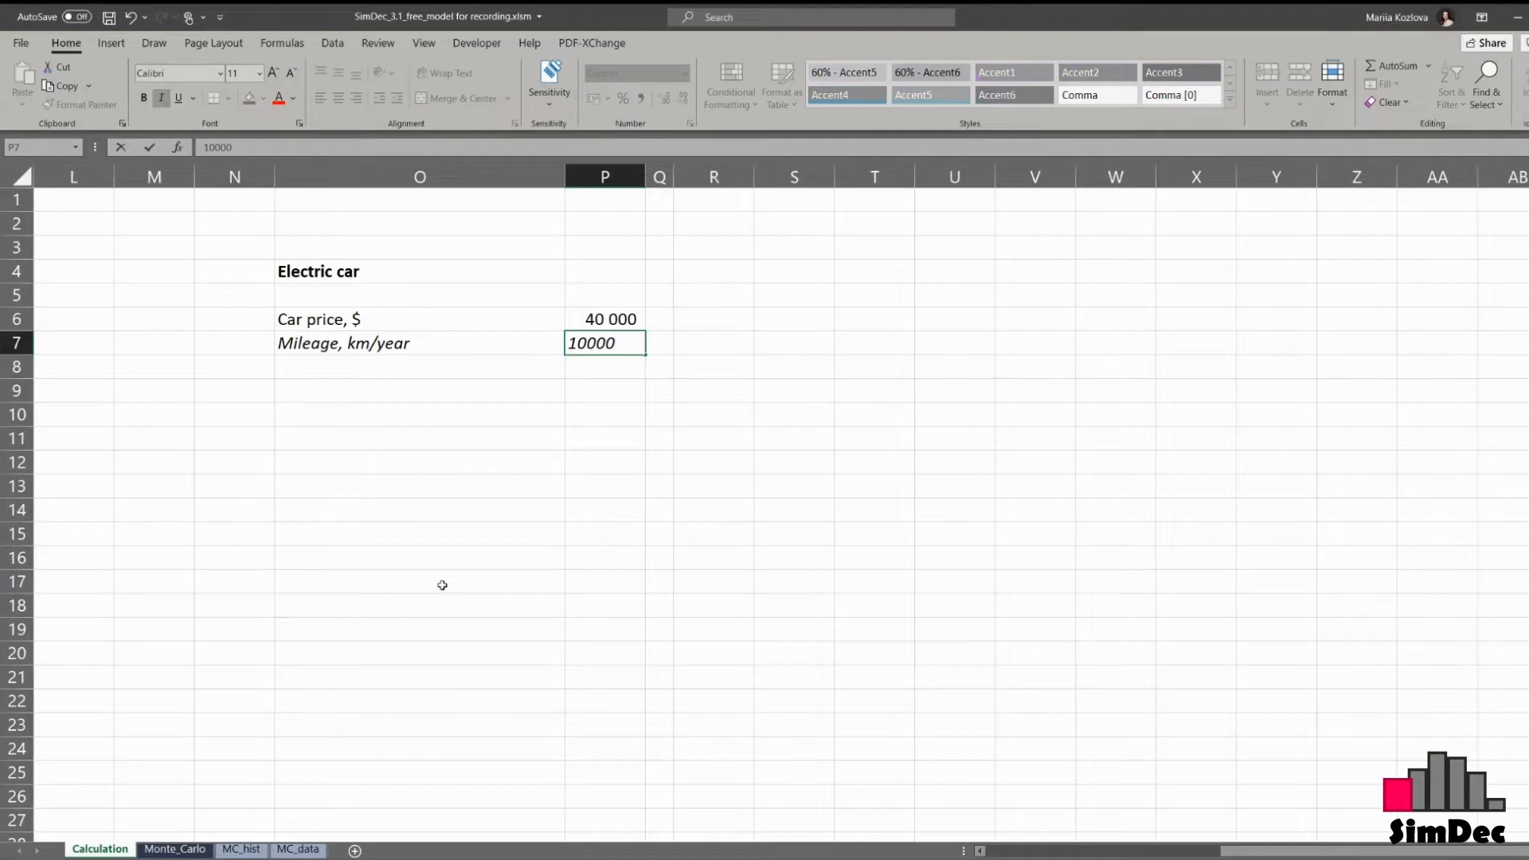
- Commit the 10000 mileage entry and add the row "Electricity consumption, kWh/100km" below it with a value of 20
key("Return")
type("Ele")
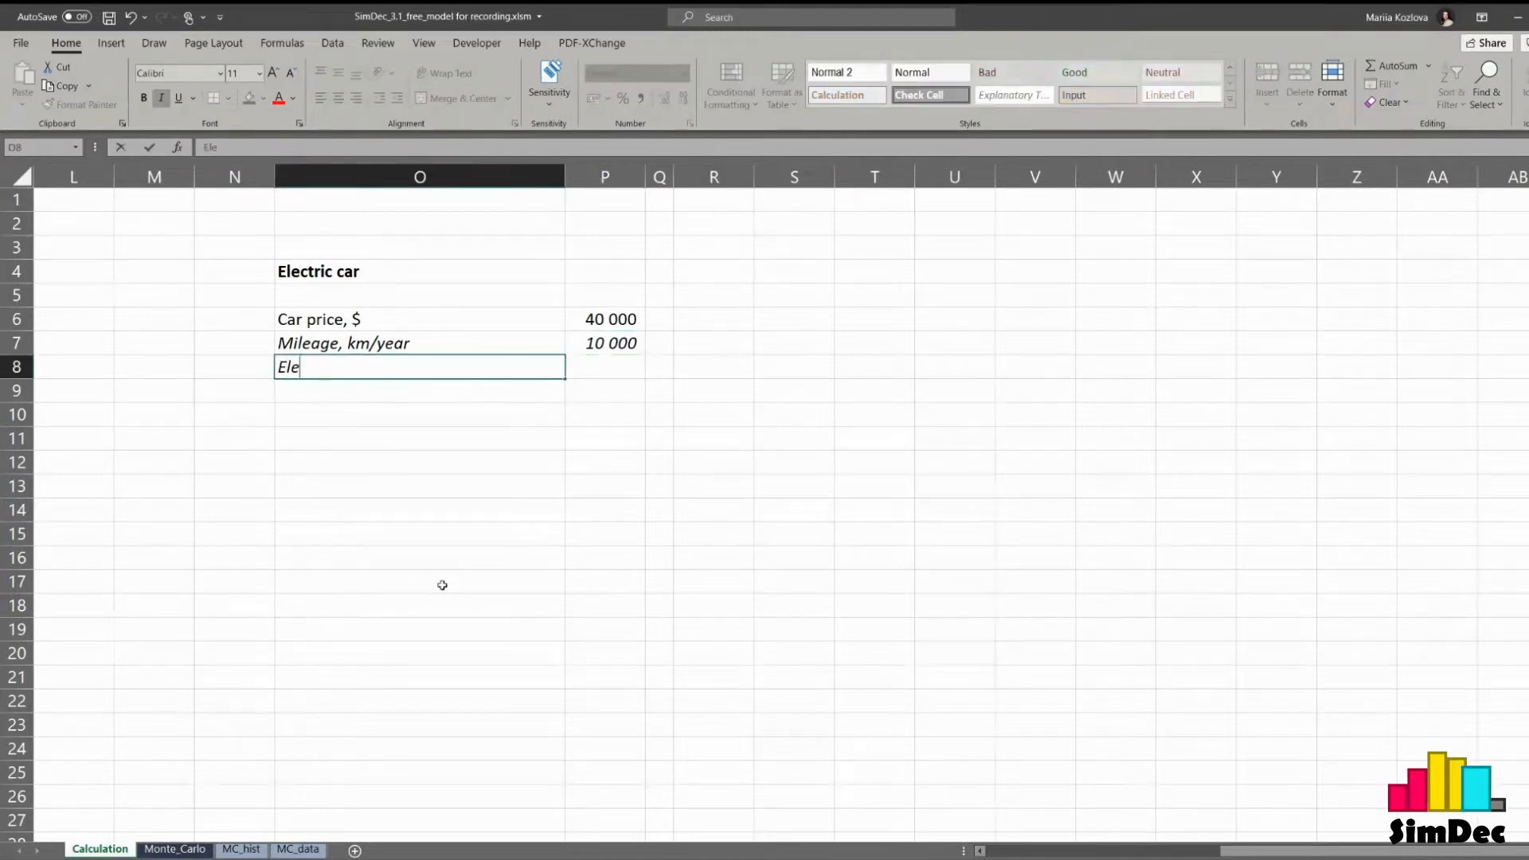
type("ctricity consumption")
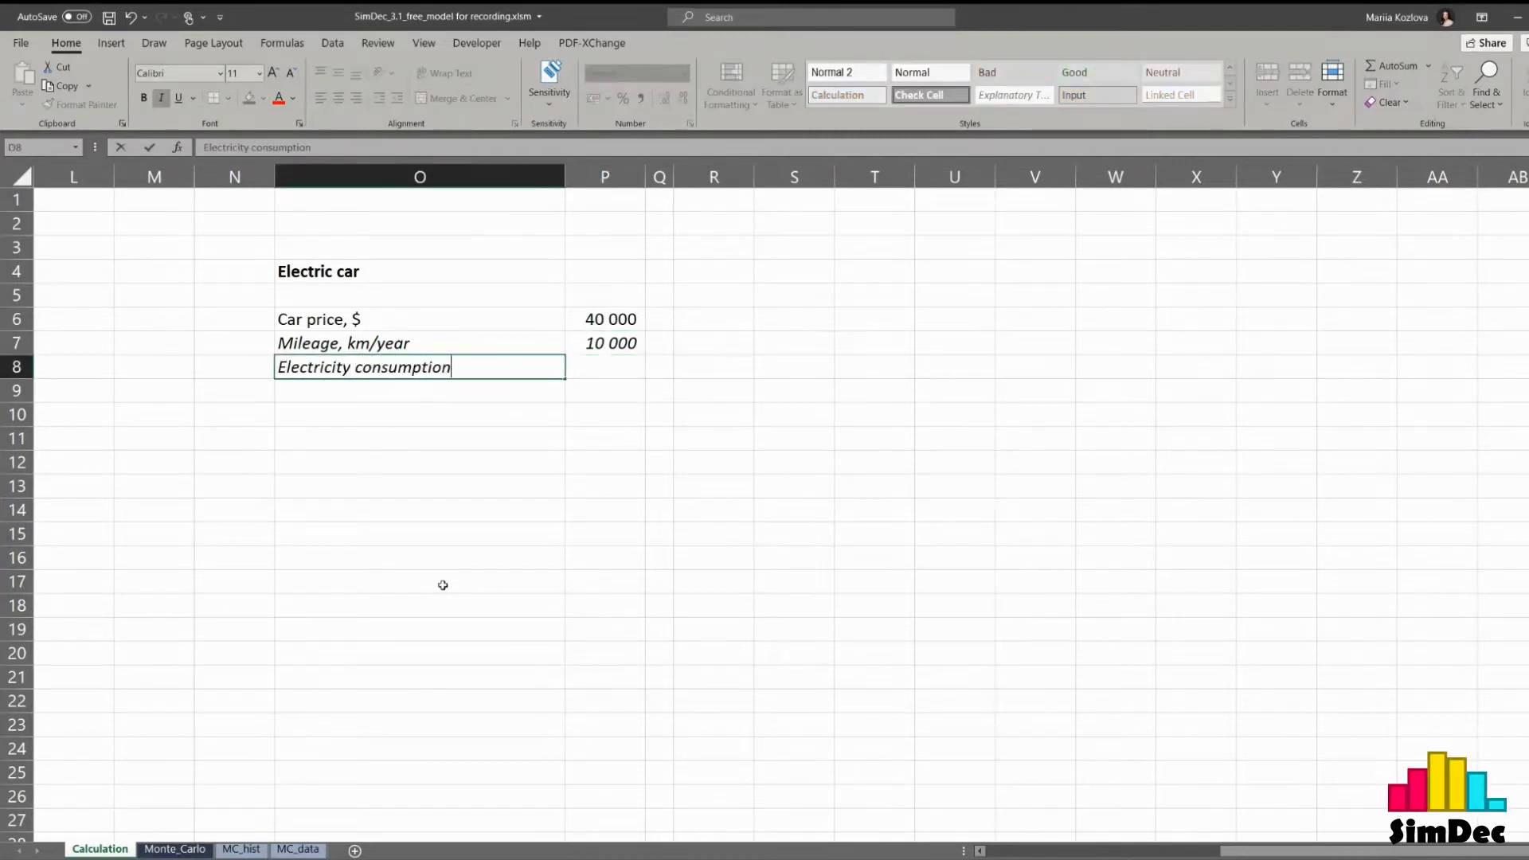
type(", k")
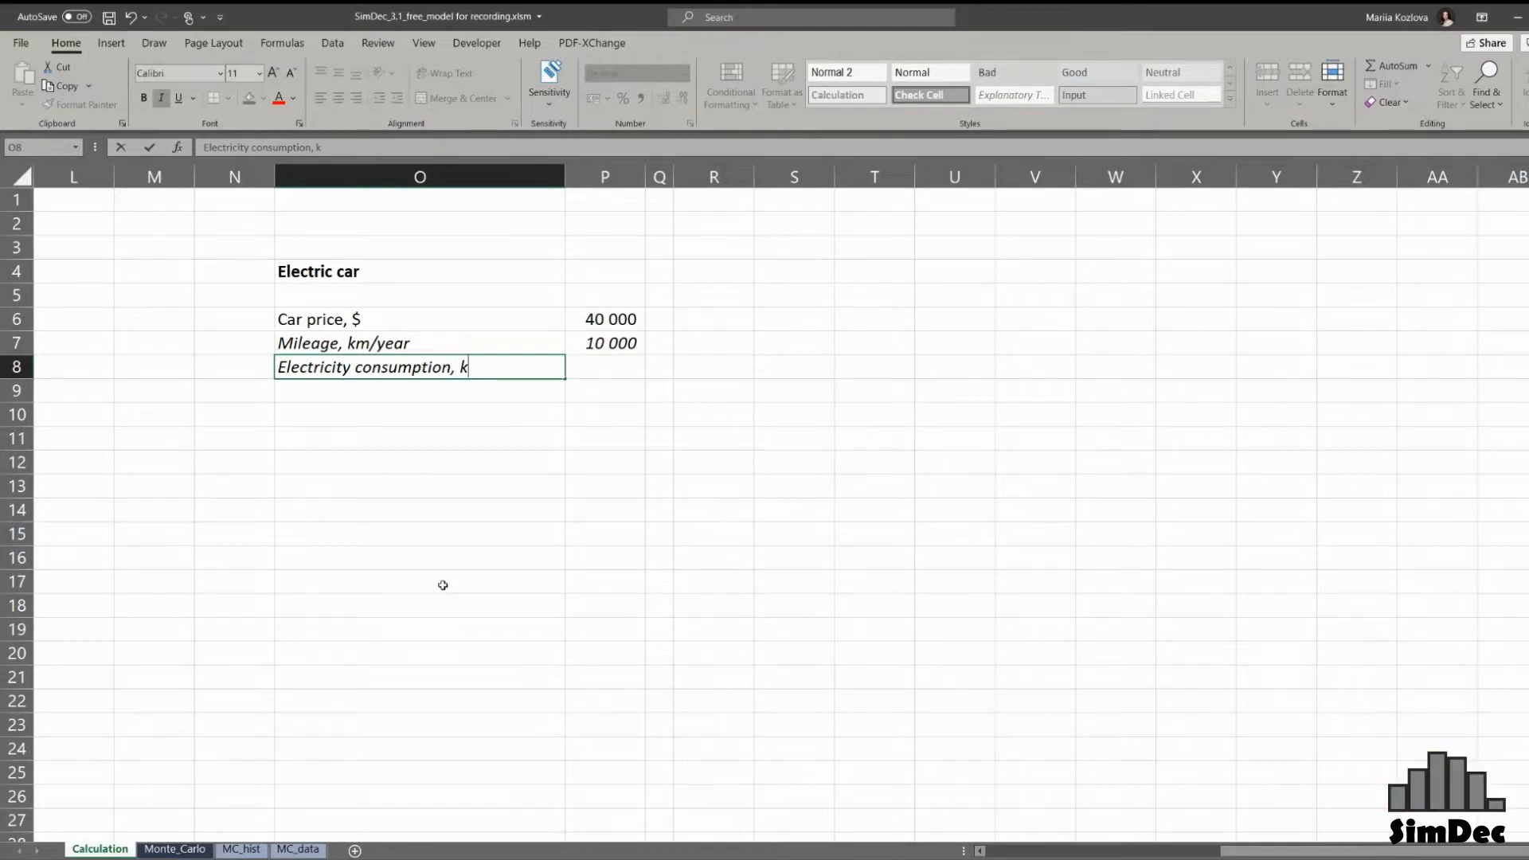
type("Wh/100km")
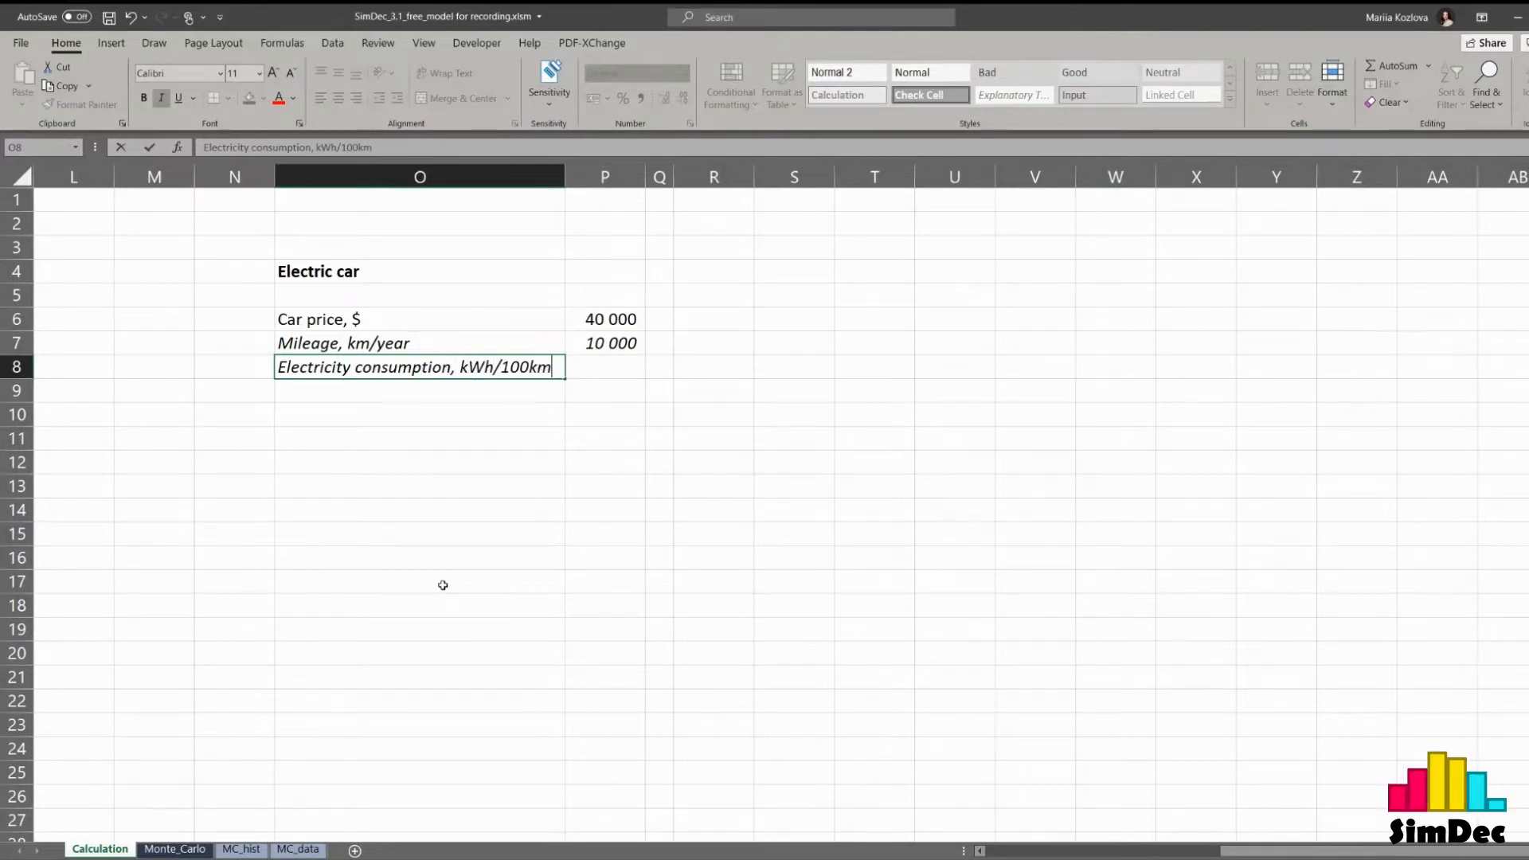
key("Tab")
type("20")
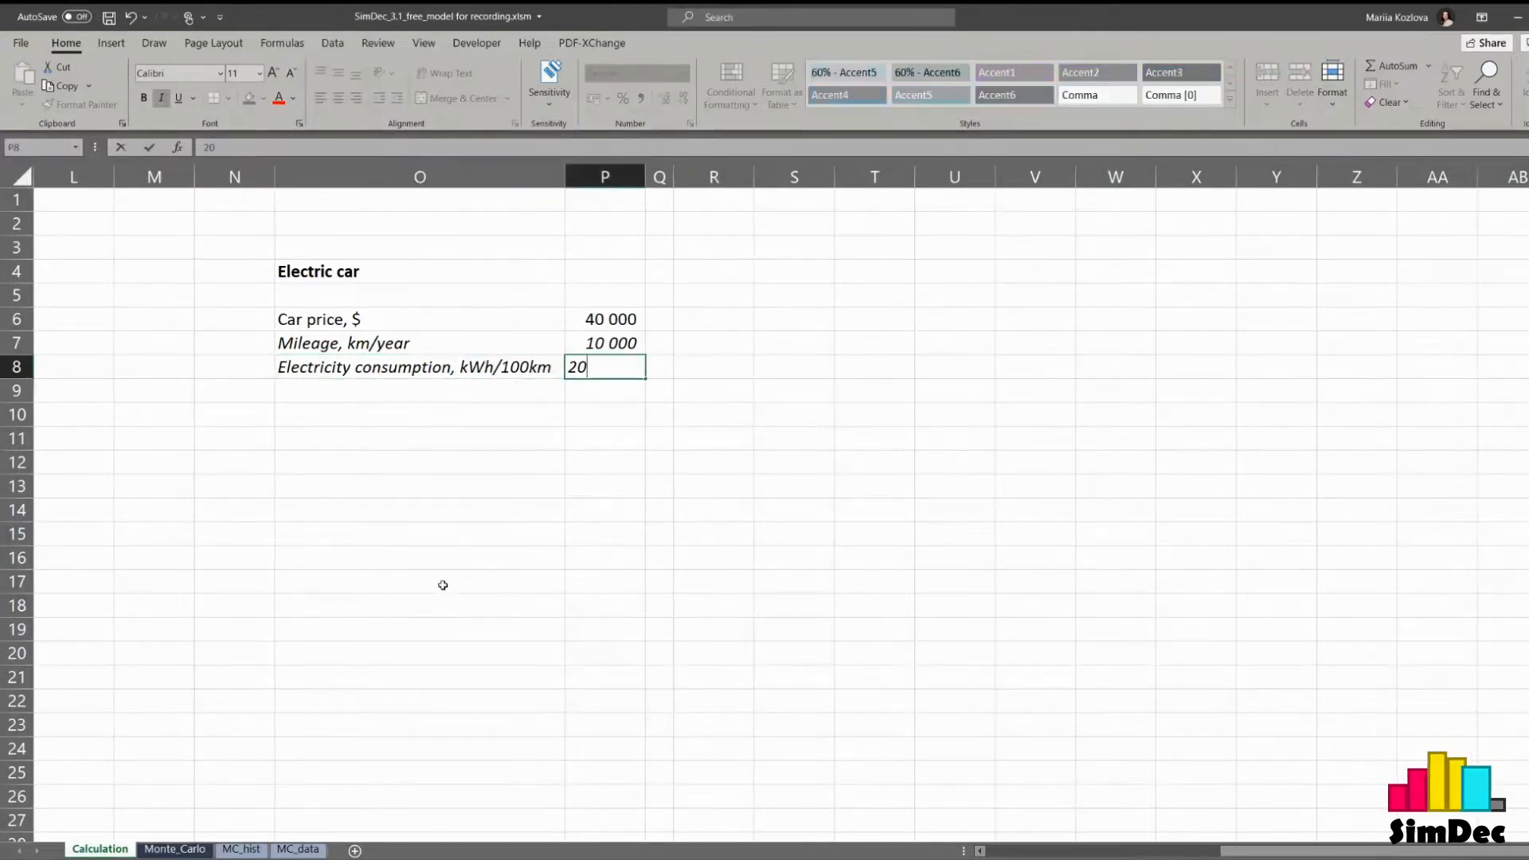
key("Return")
- Add the row "Electricity price, $/MWh" in row 9 with a value of 50
type("Electrici")
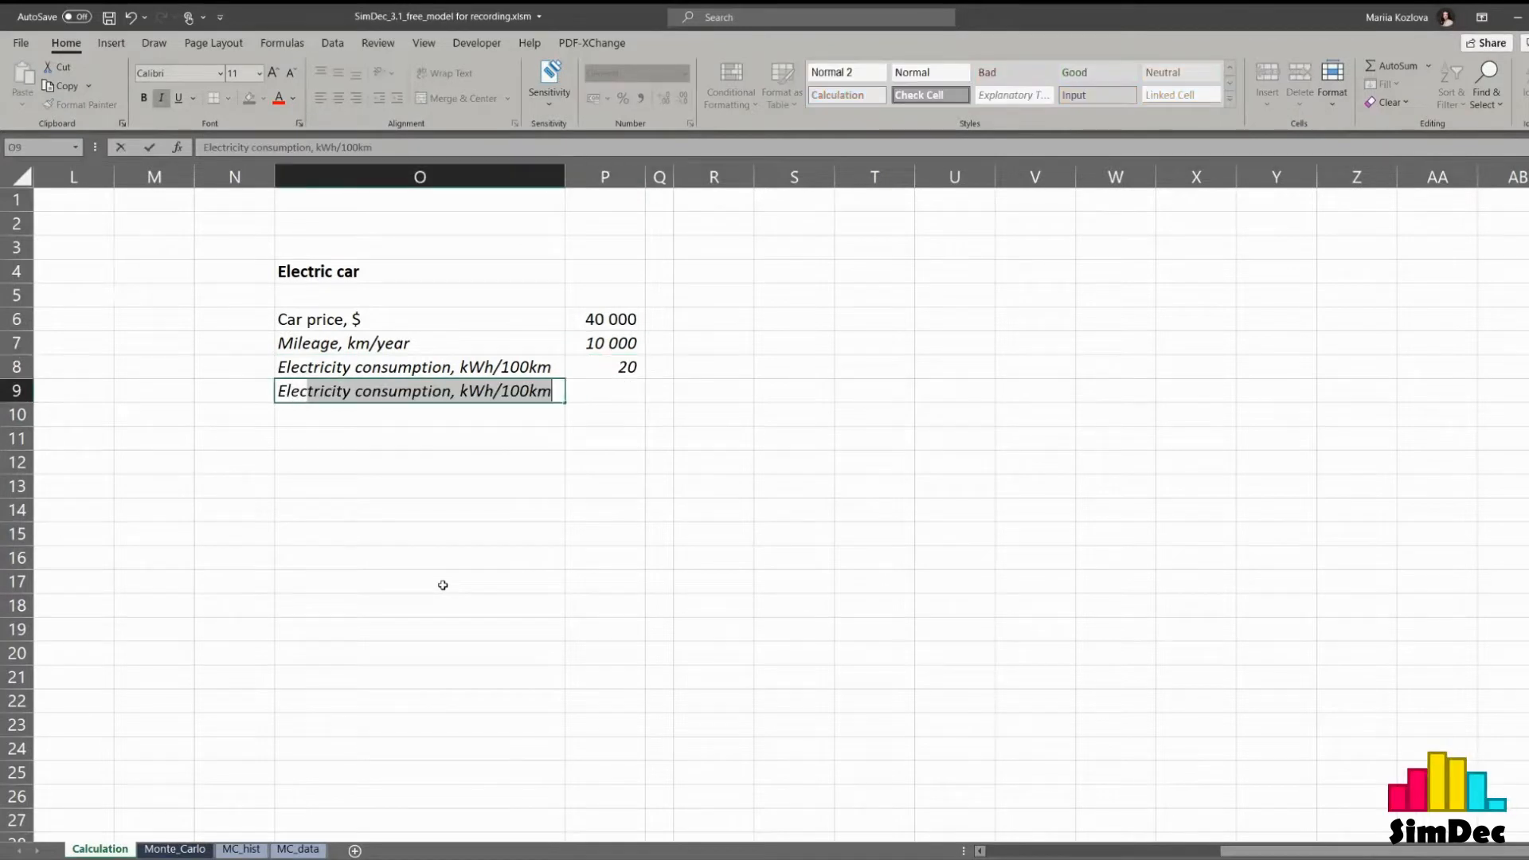
type("ty pric")
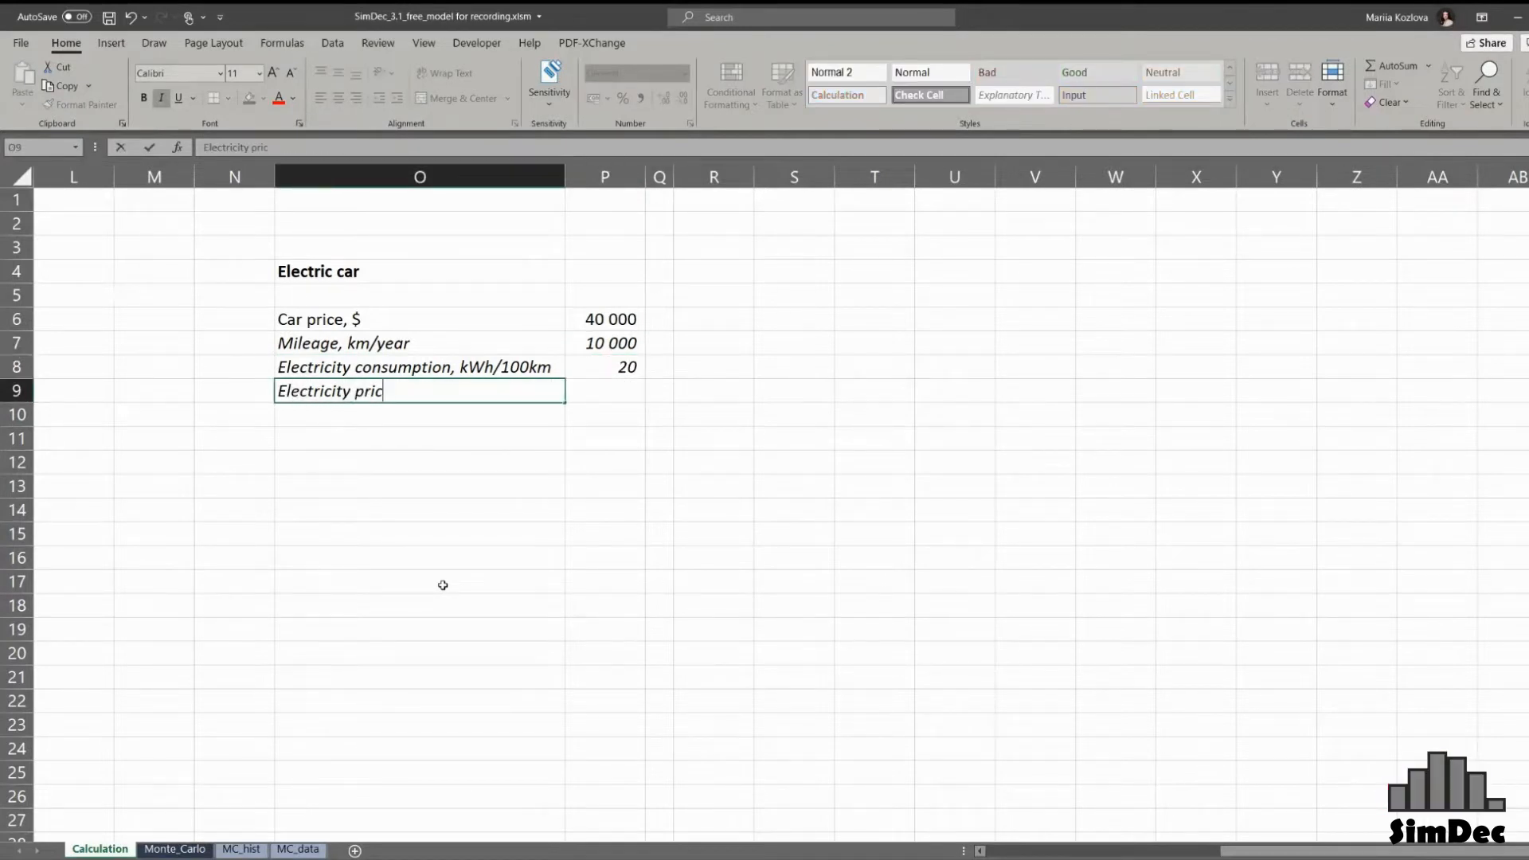
type("e, $")
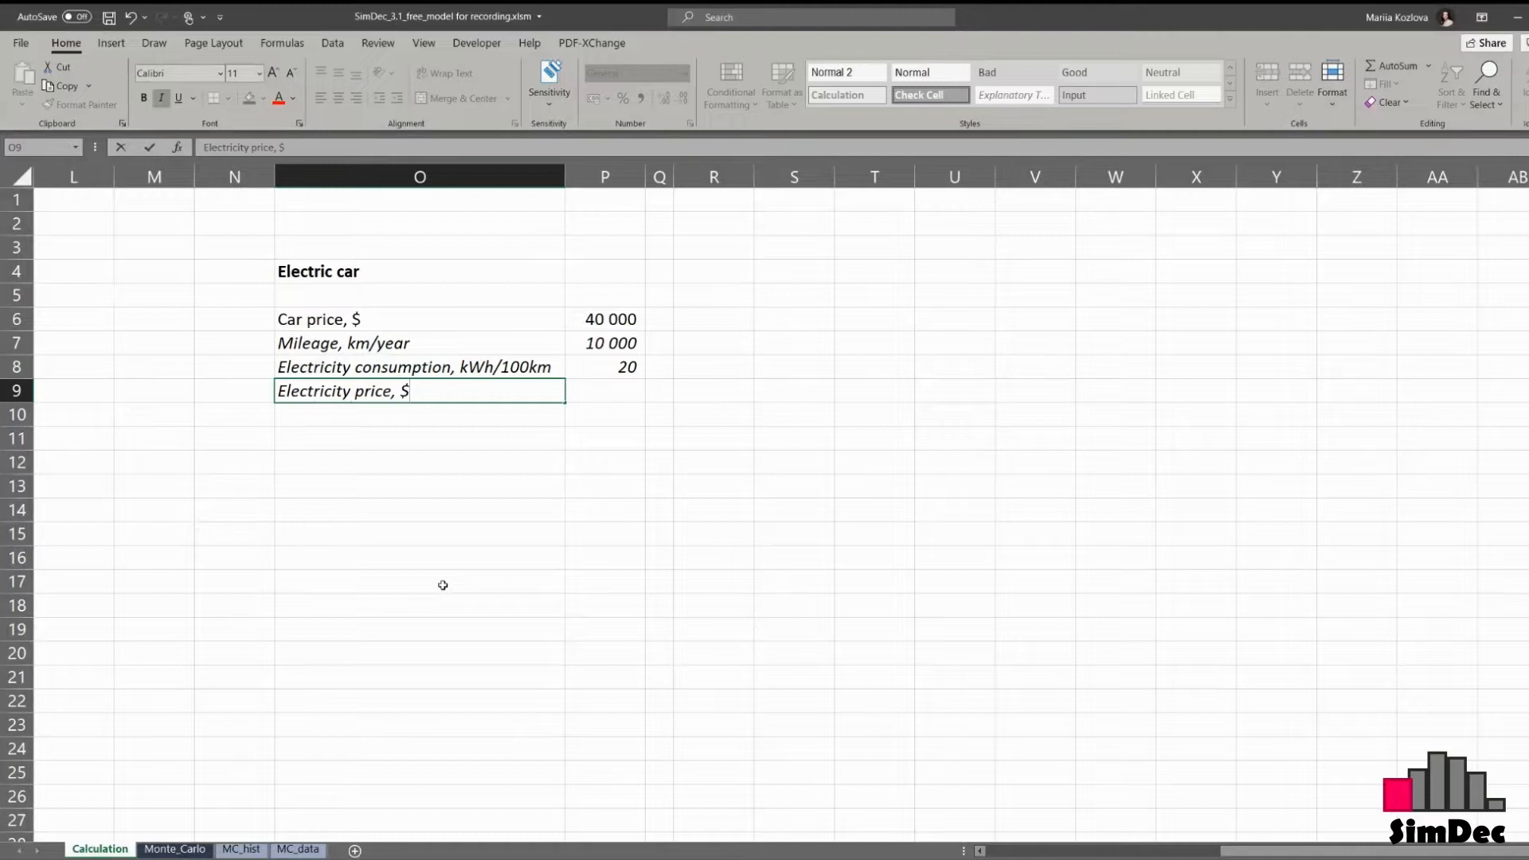
type("/MWh")
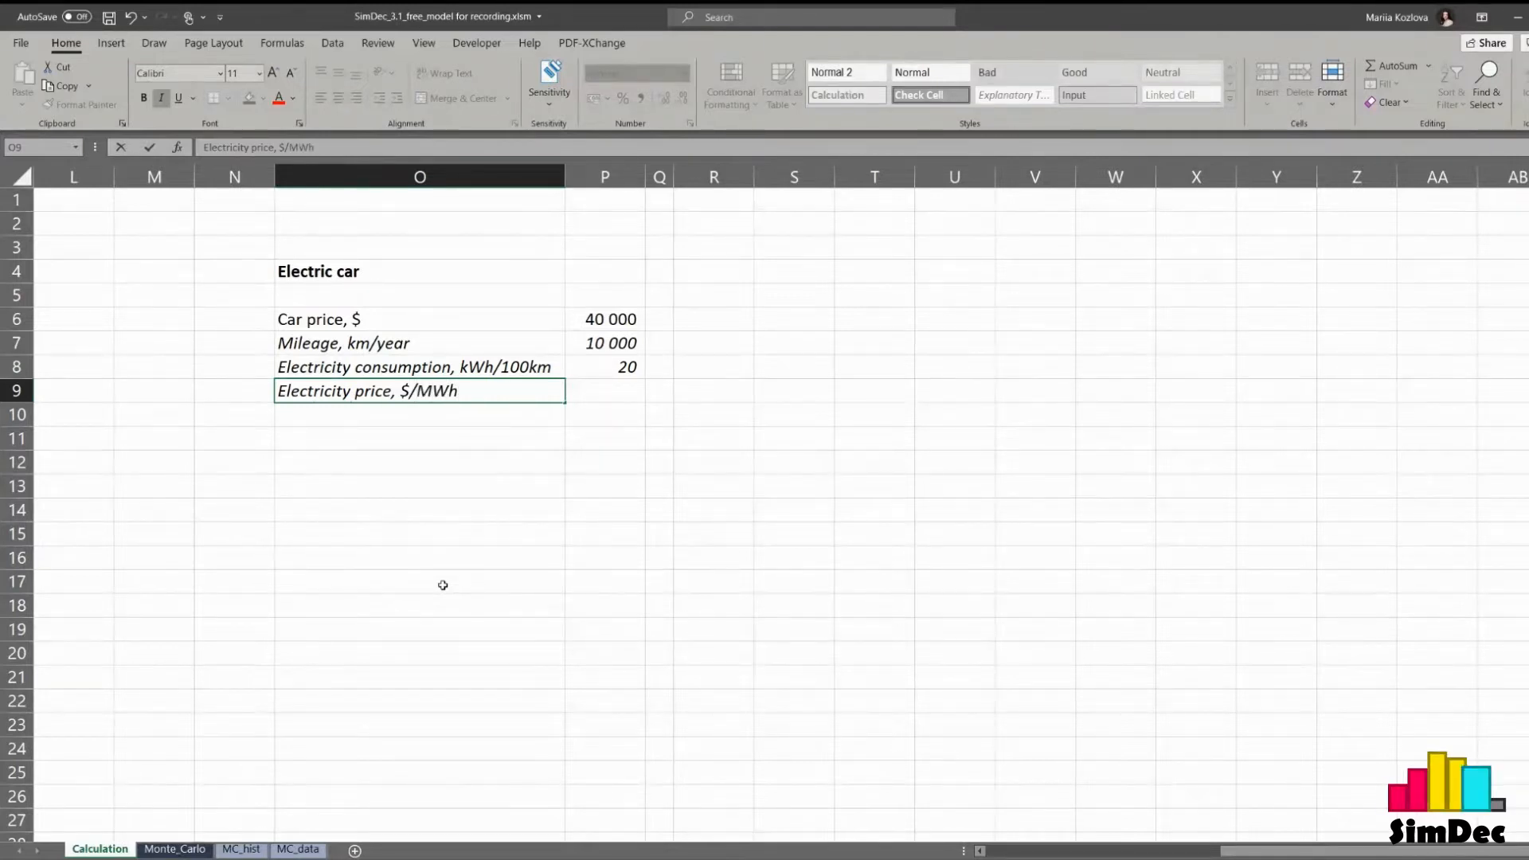
key("Tab")
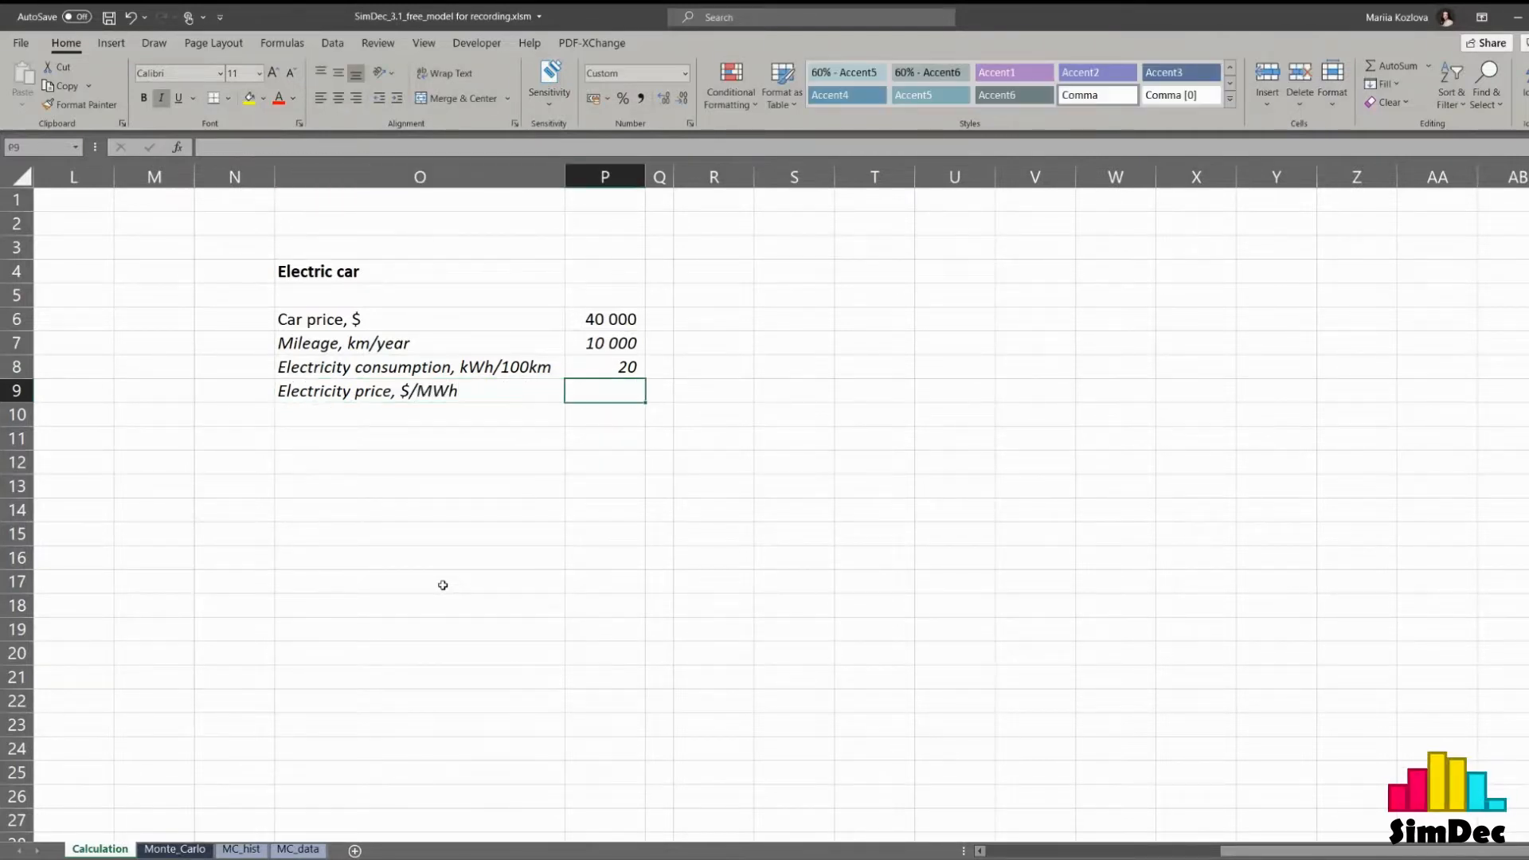
type("50")
key("Return")
- Label cell O10 "Electricity cost, $/year" below the electricity price
type("E")
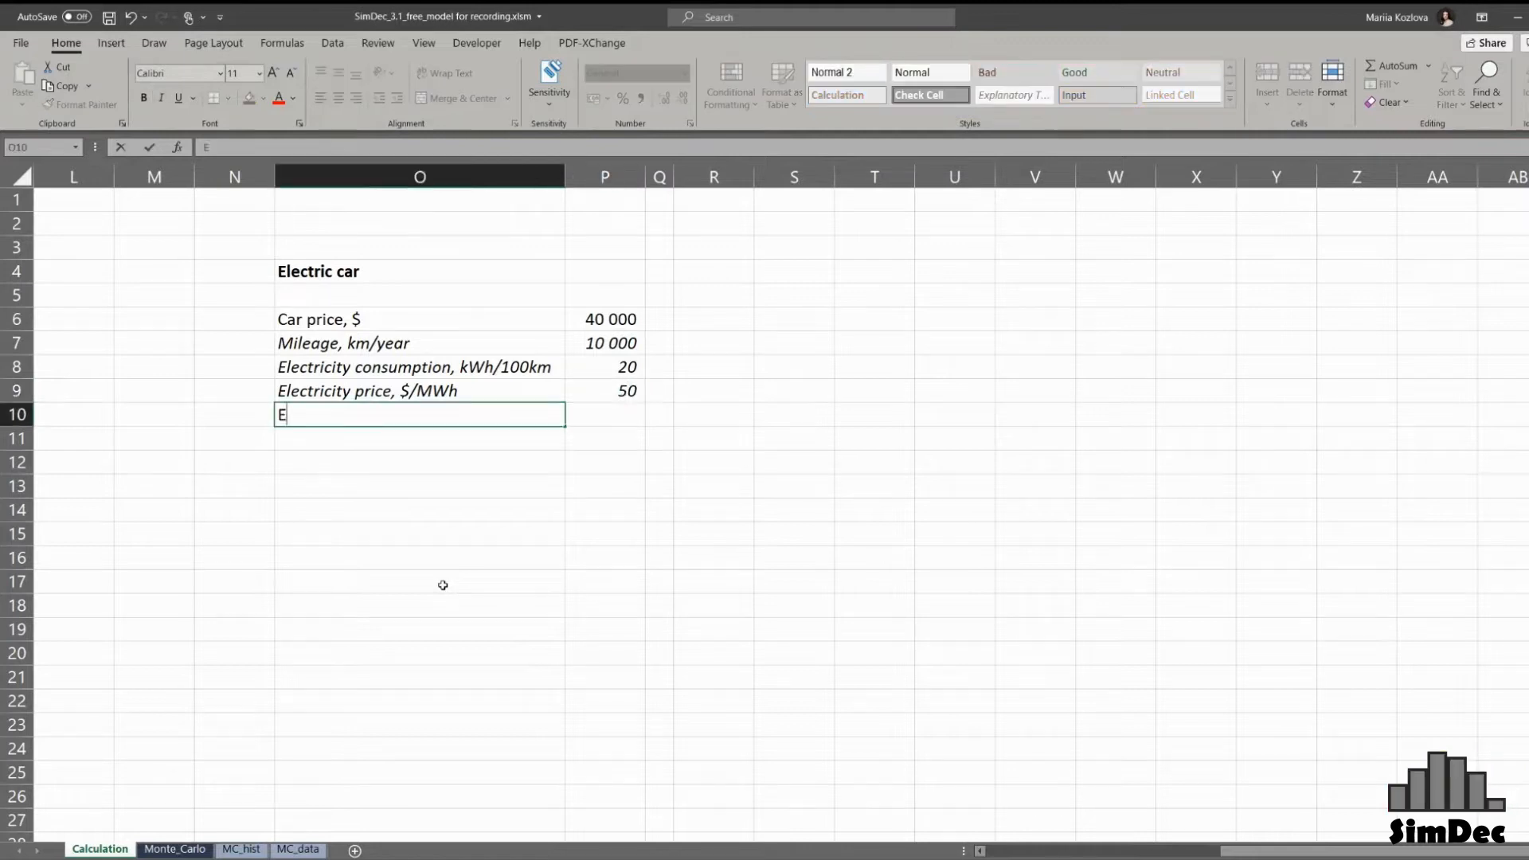
type("lectricity cost.")
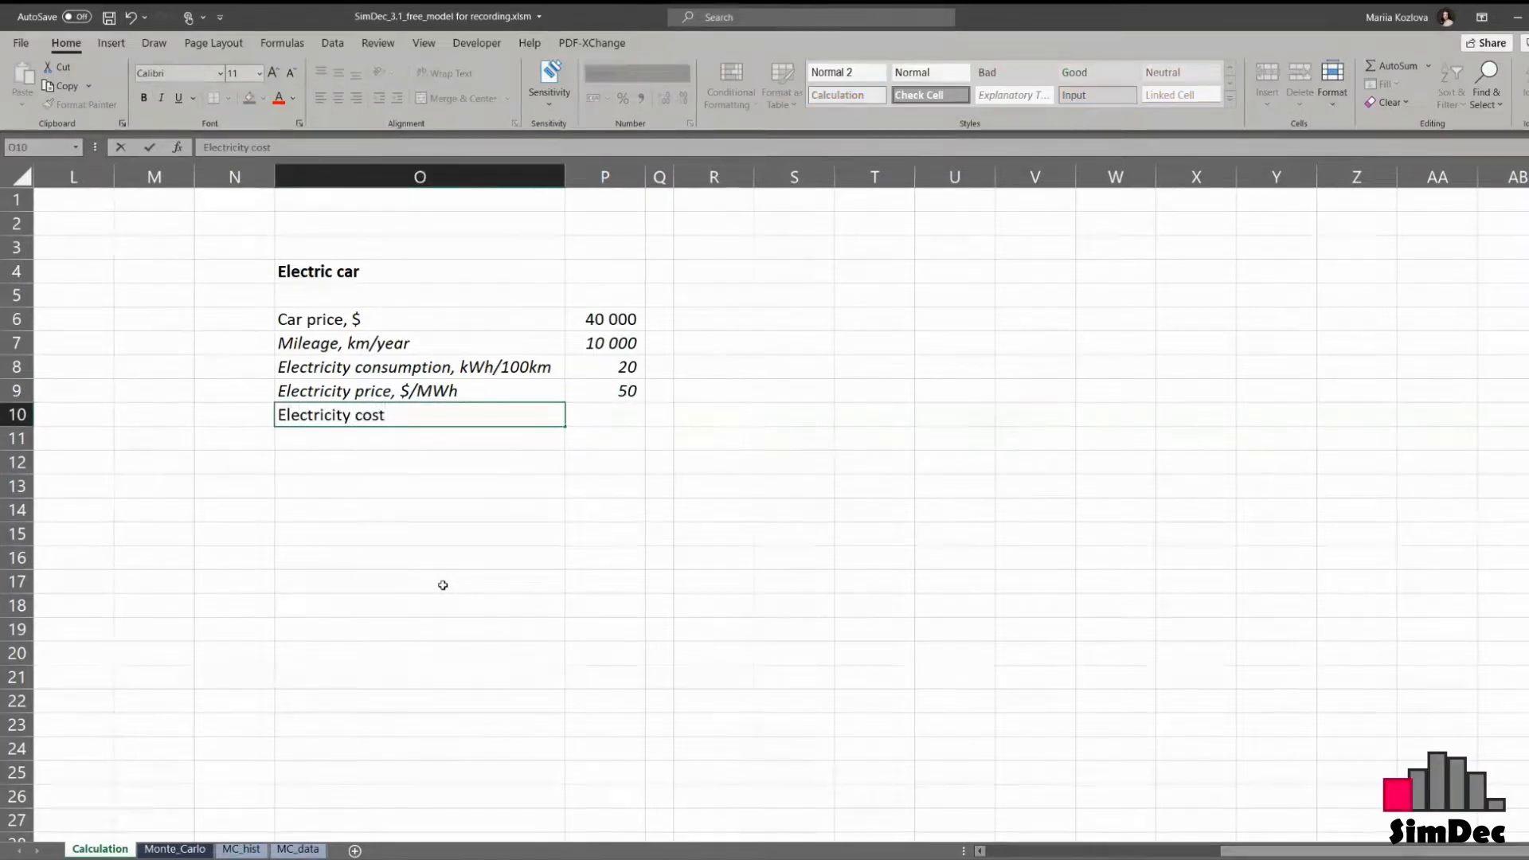
key("BackSpace")
key("BackSpace")
key("BackSpace")
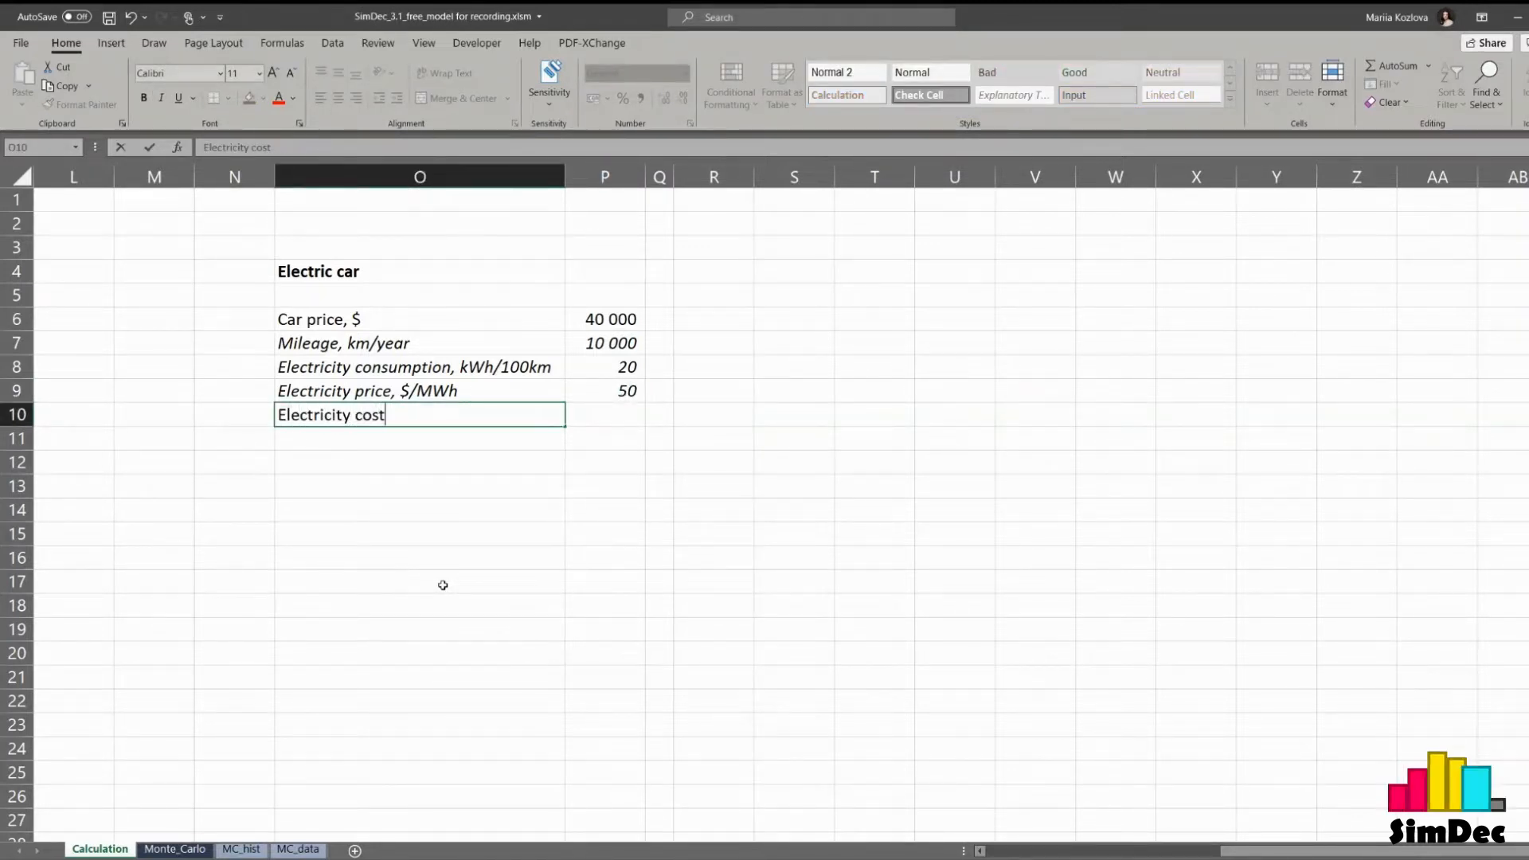
type(", ")
type("¤")
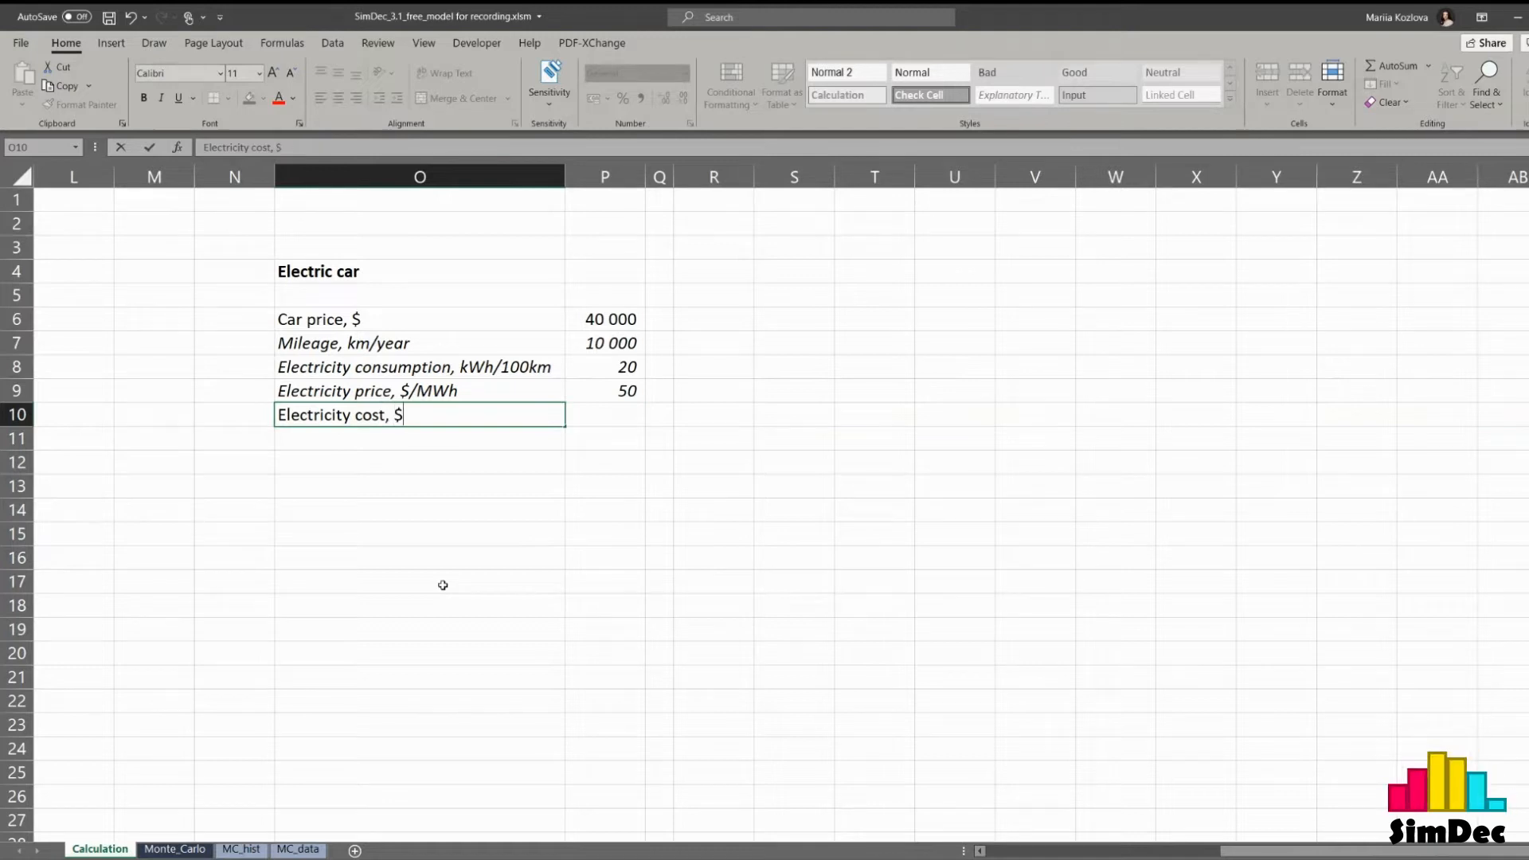
type("/ye")
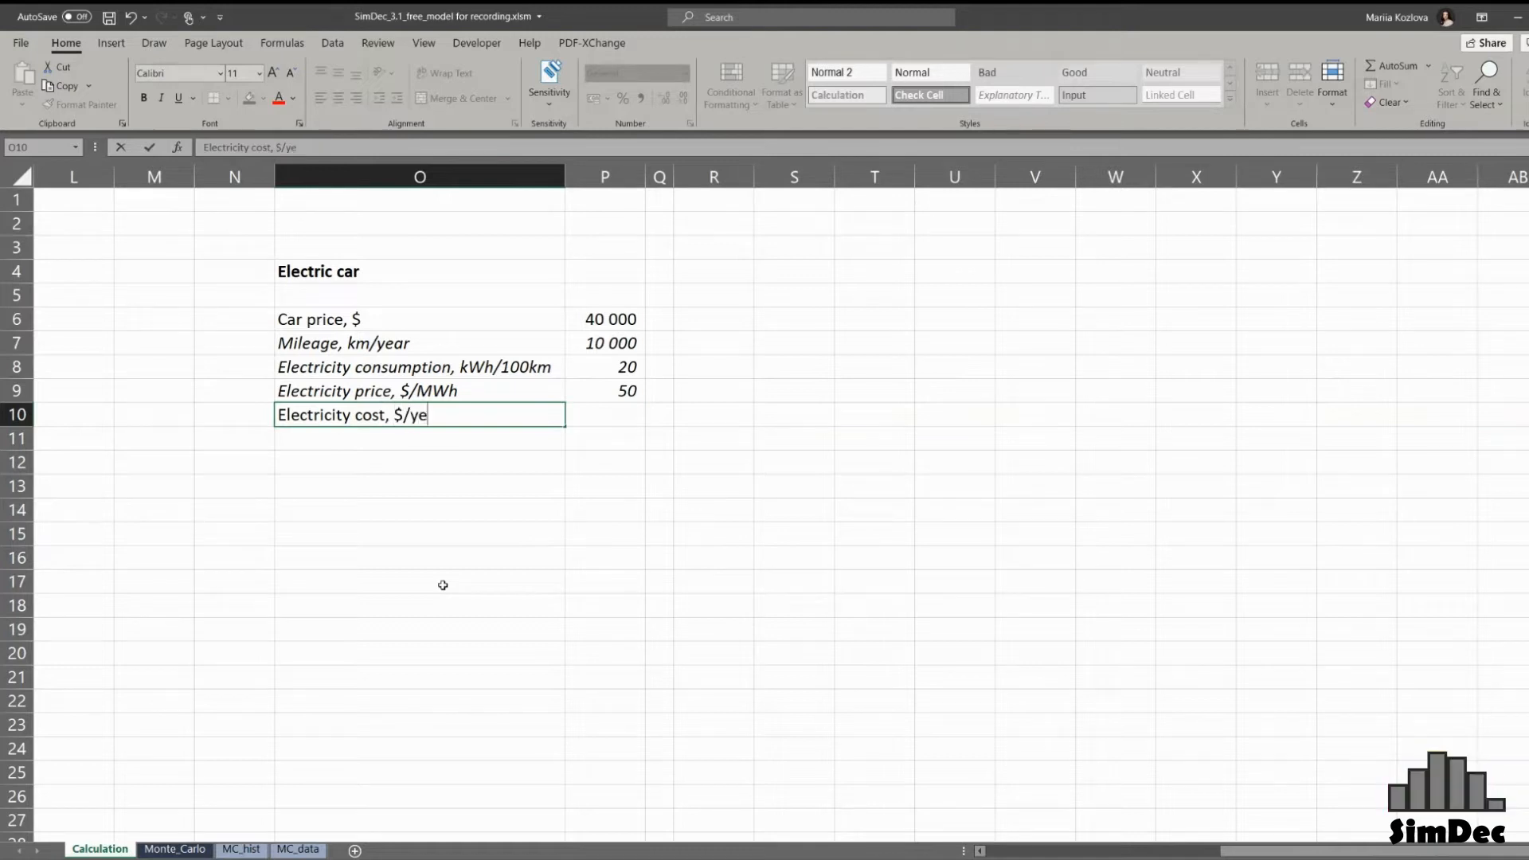
type("ar")
key("Tab")
- Calculate the yearly electricity cost in P10 with the formula =P7*P8/100*P9/1000
type("=")
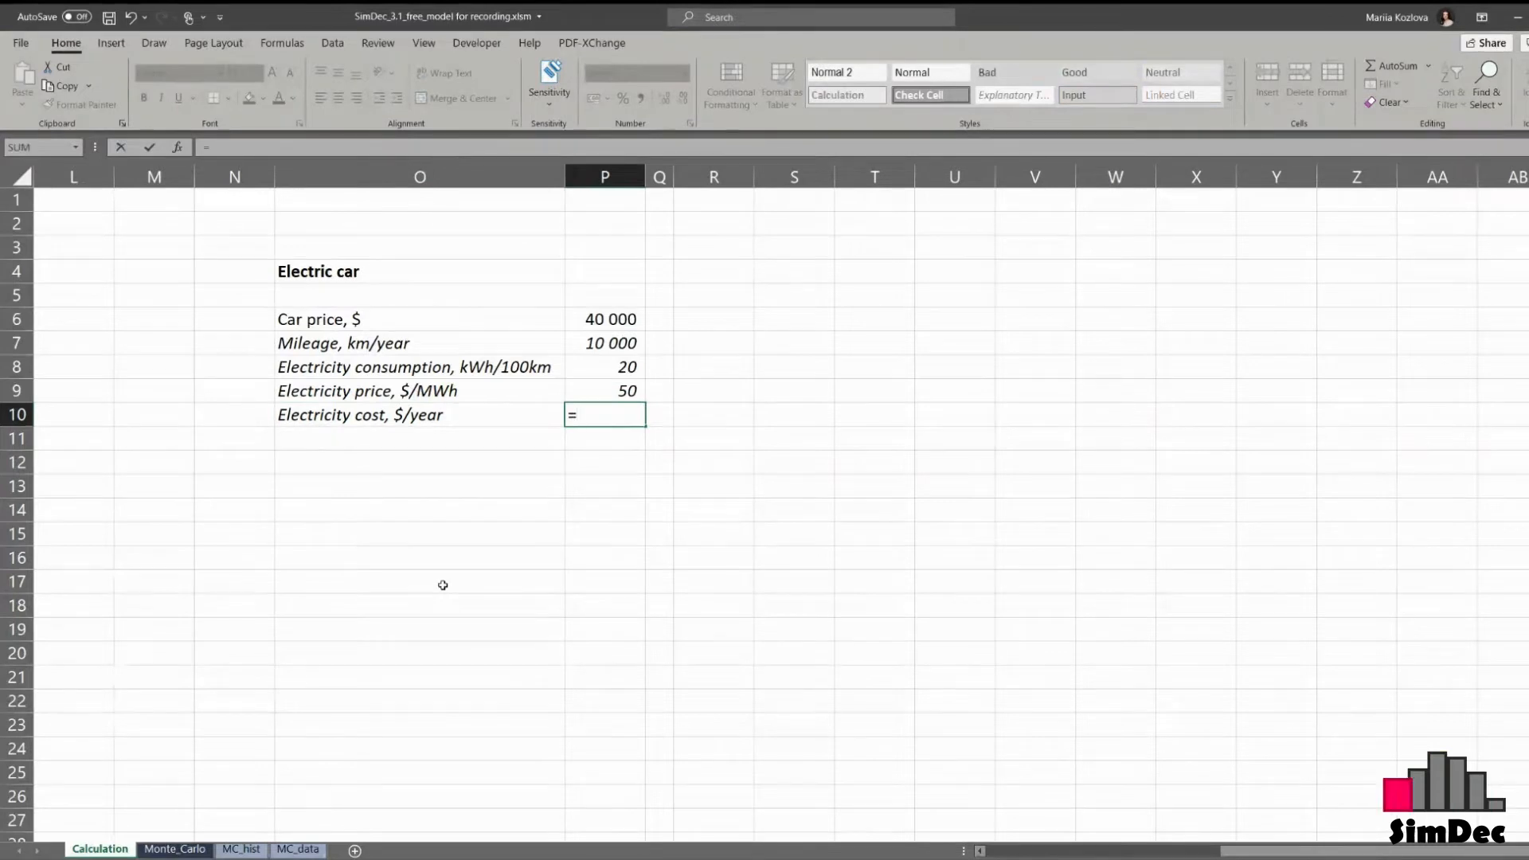
left_click(588, 348)
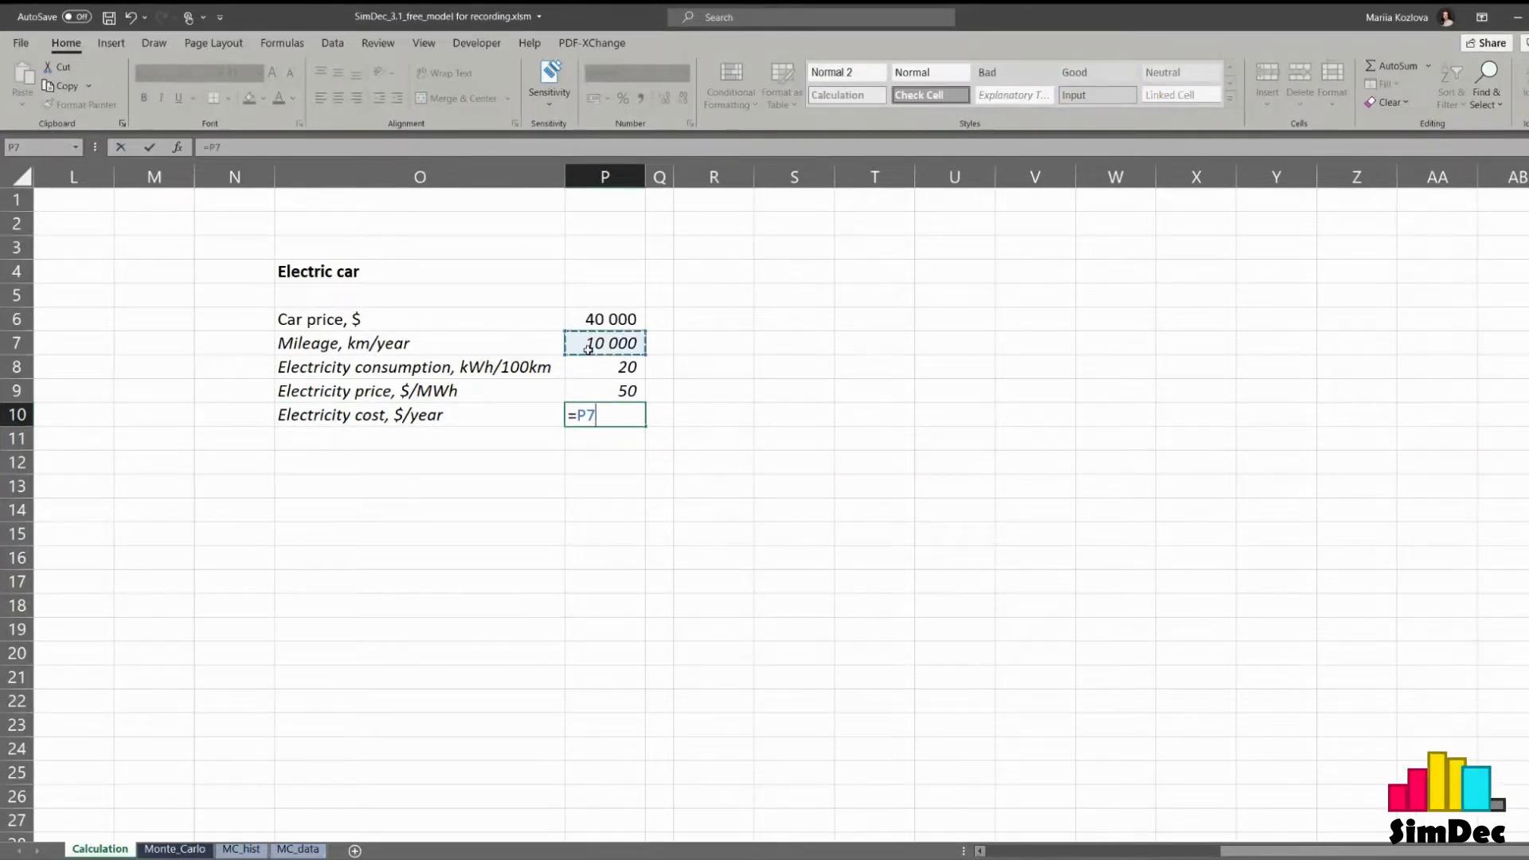
type("*")
left_click(592, 368)
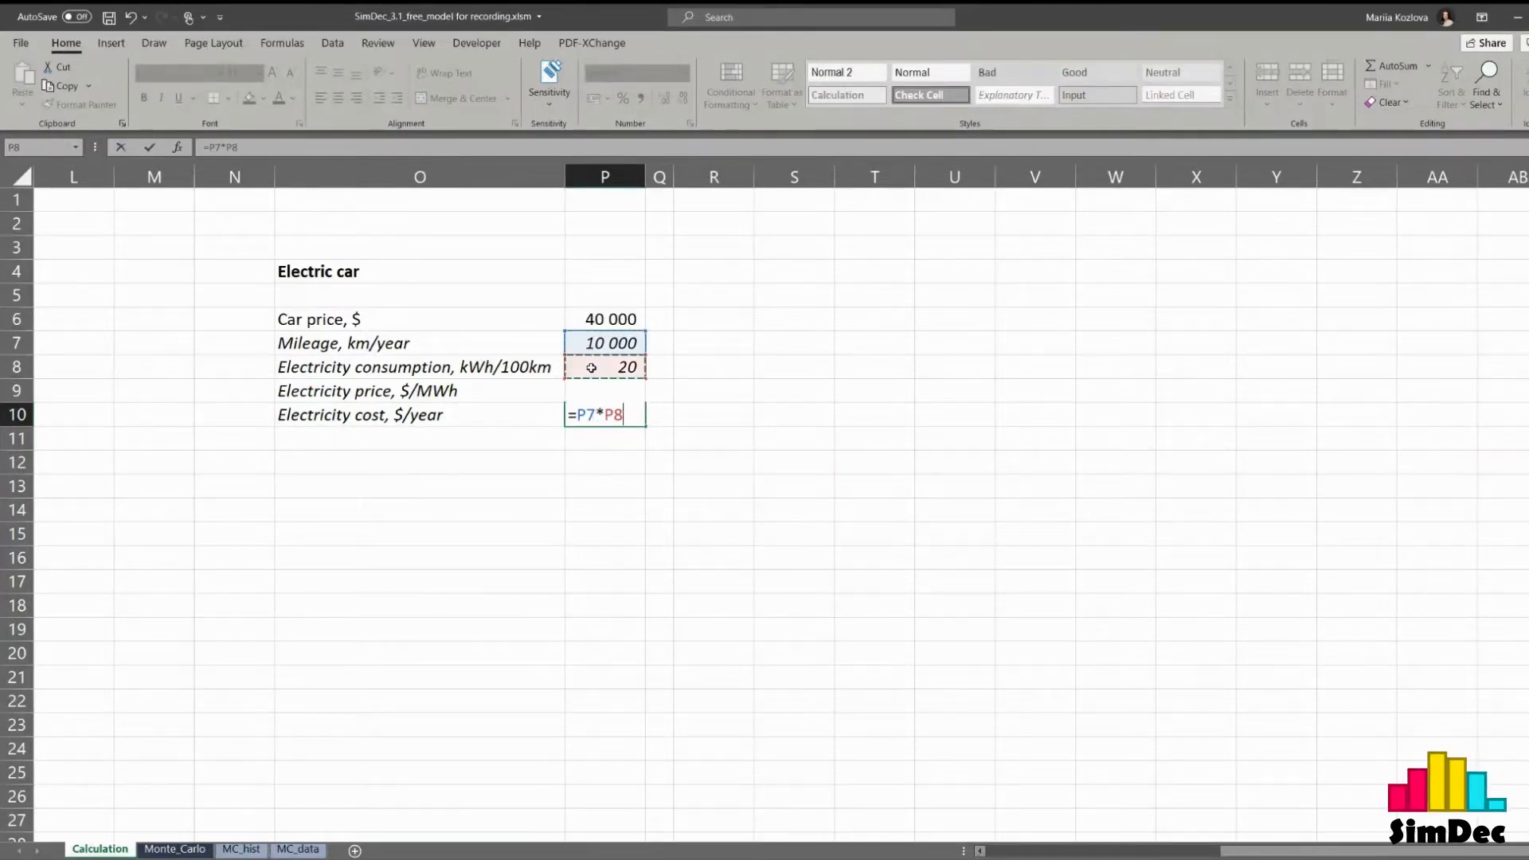
type("/100*")
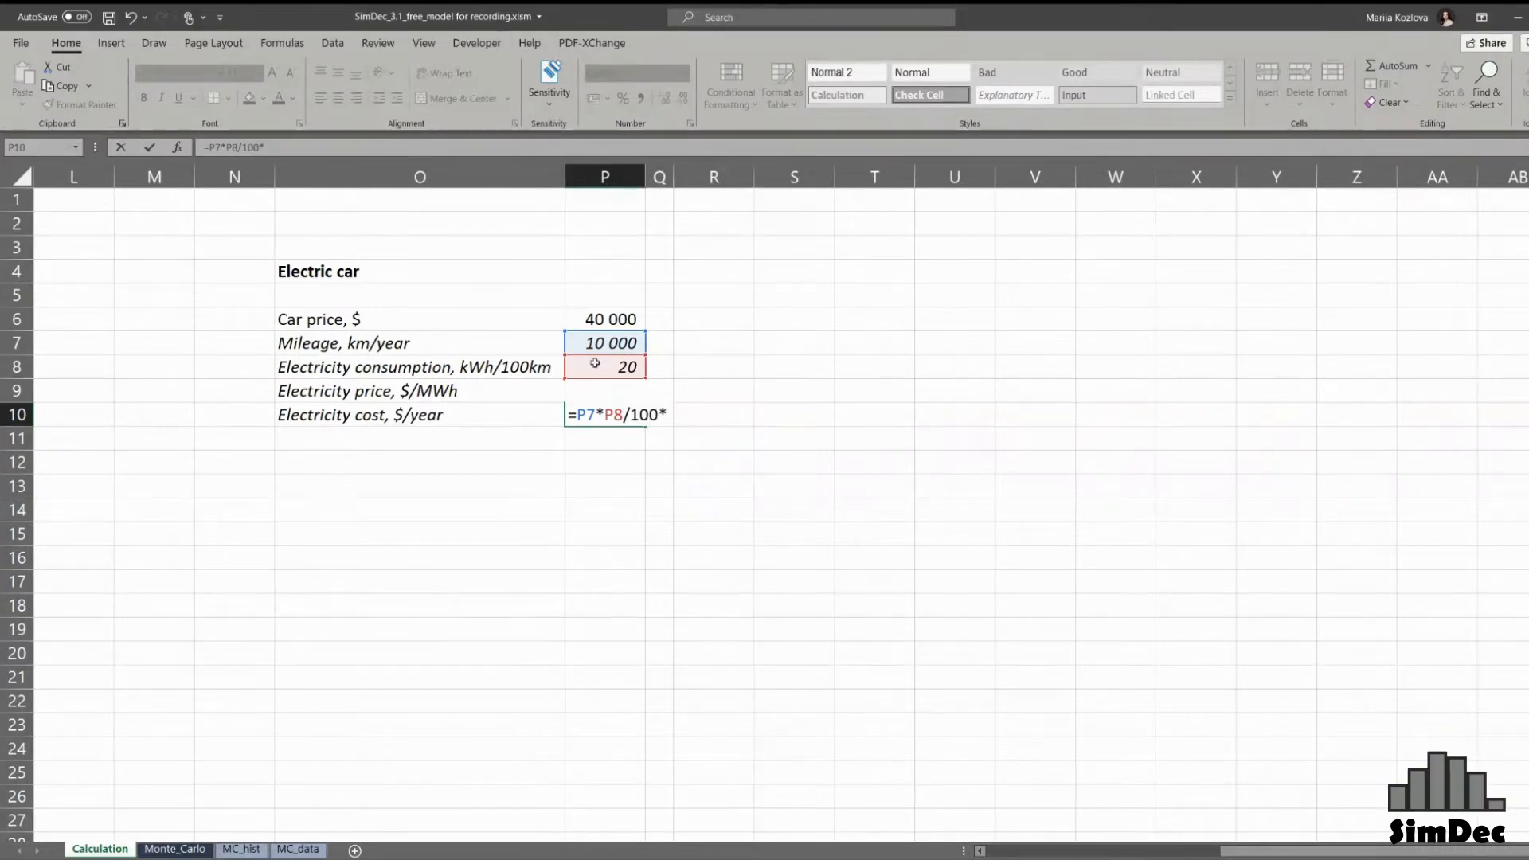
key("Up")
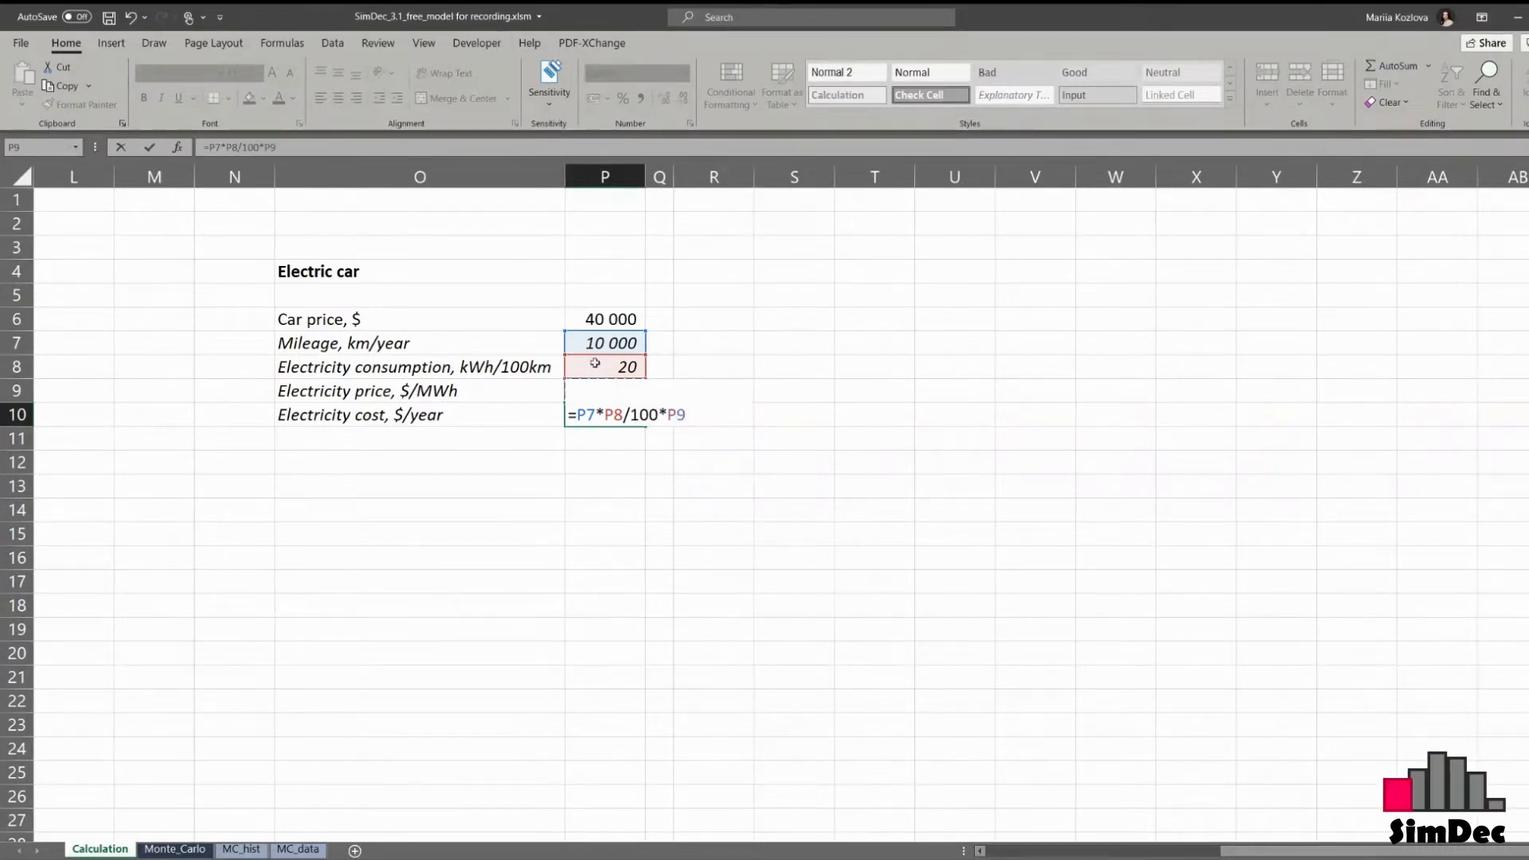
type("/1000")
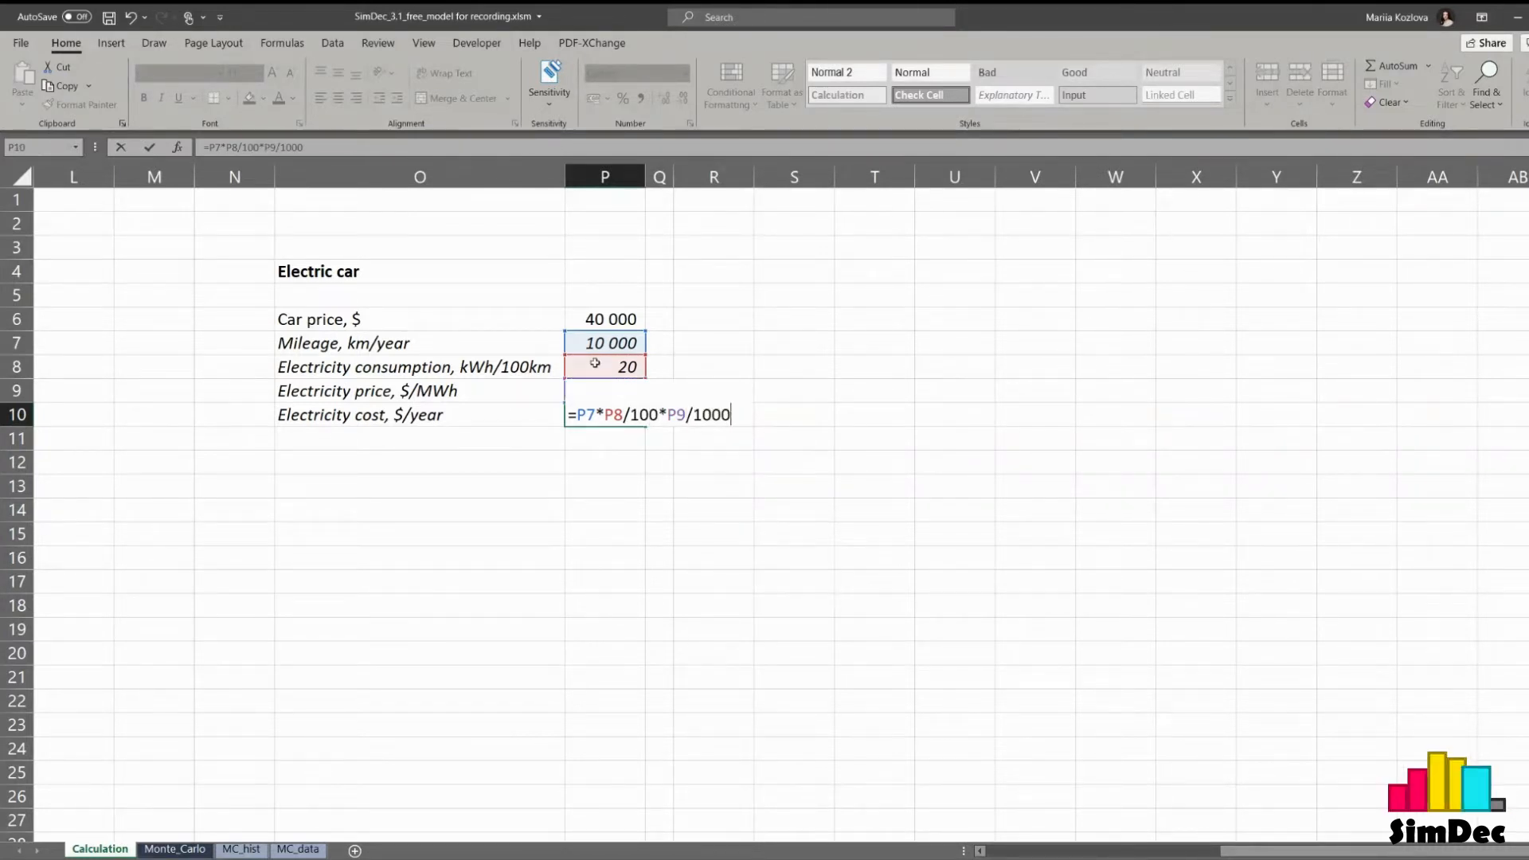
key("Return")
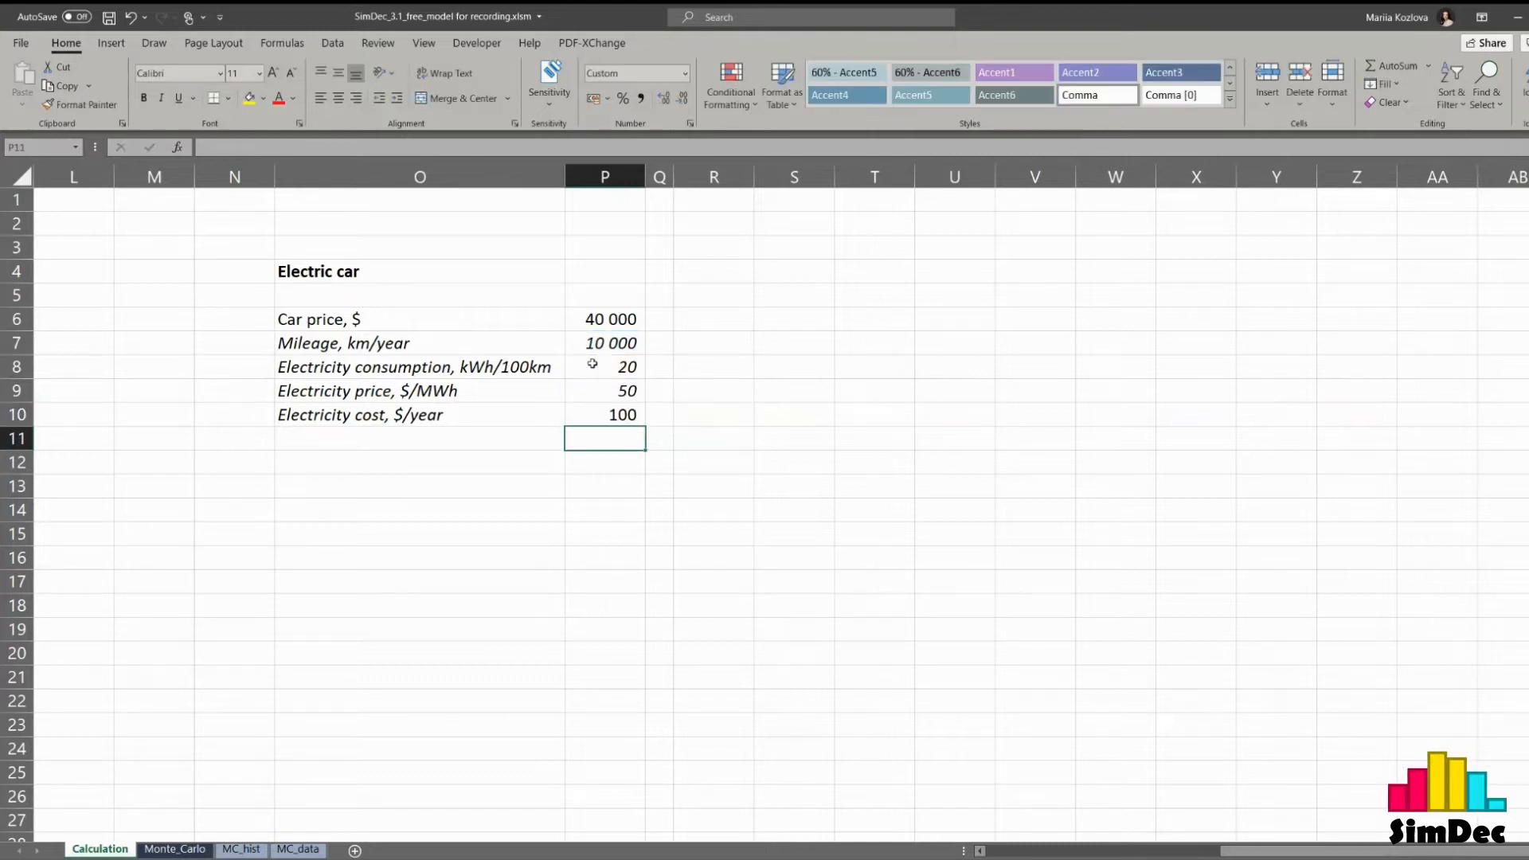
- Add the row "Maintenance costs, $/year" in row 11 with a value of 100
left_click(441, 444)
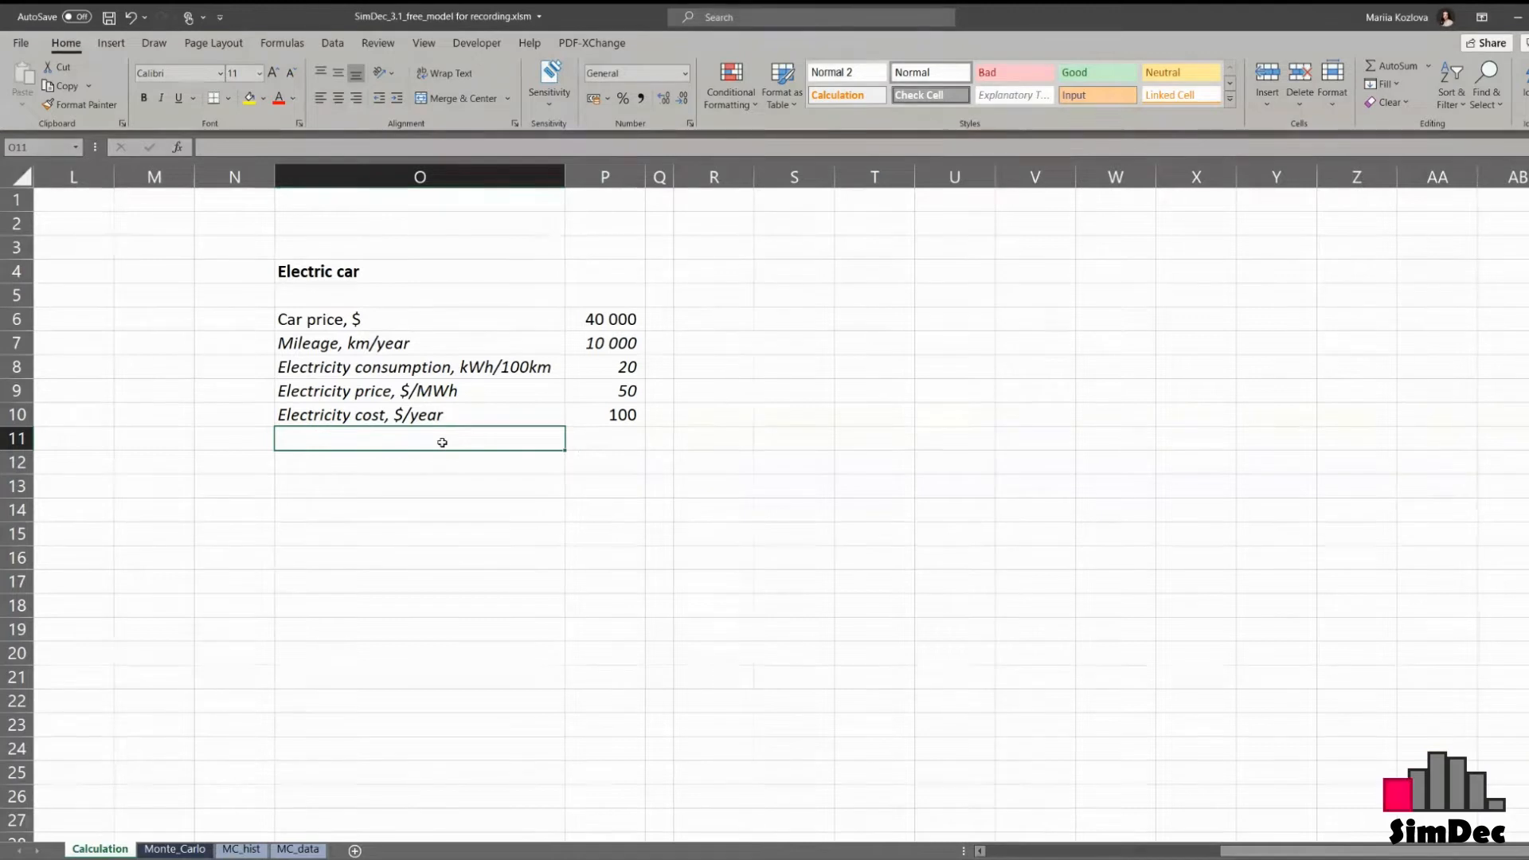
type("Main")
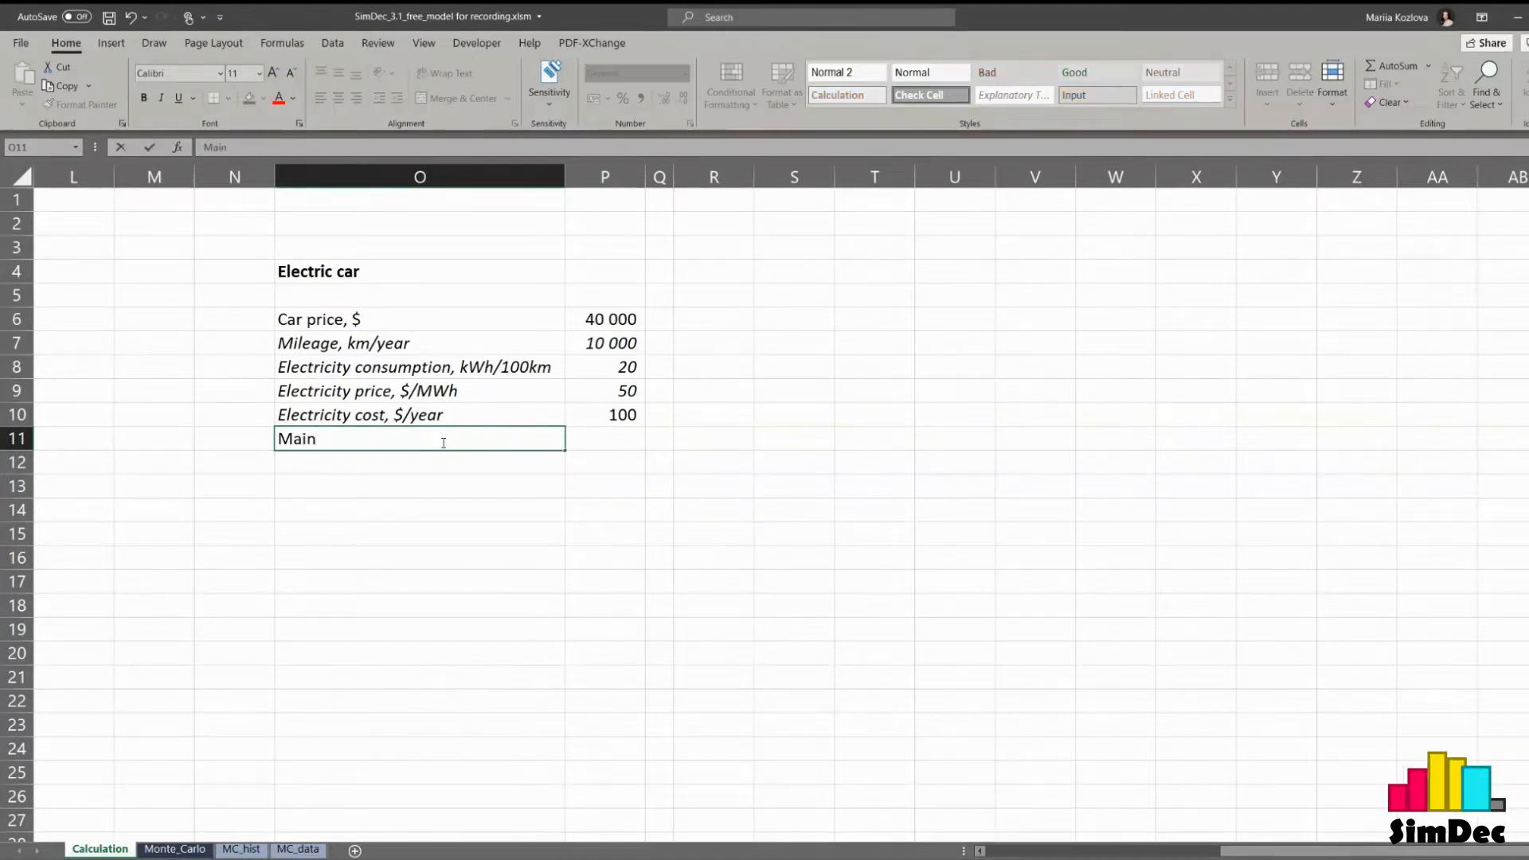
type("ten")
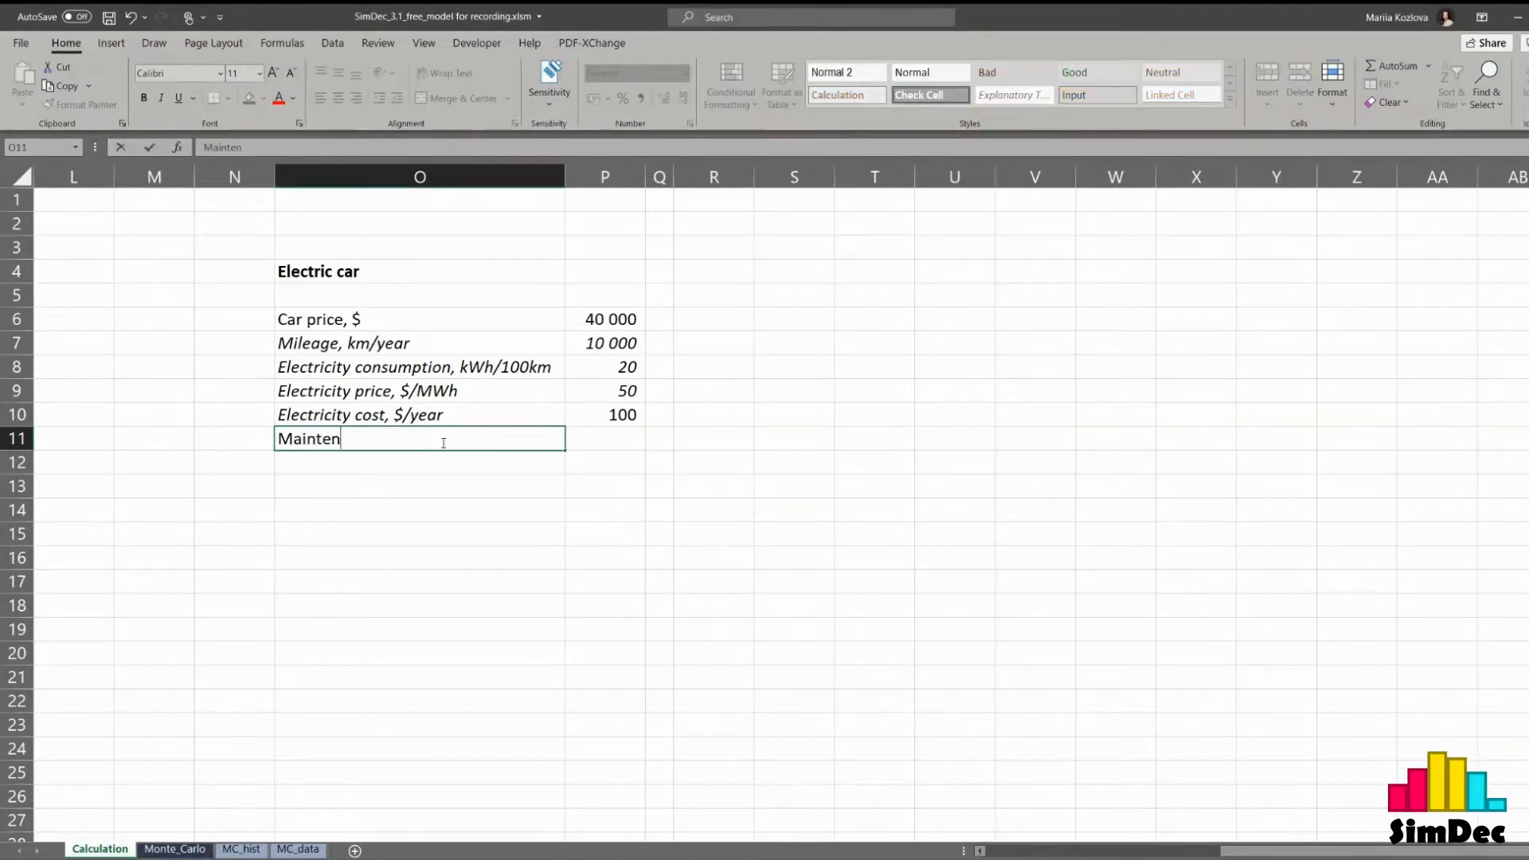
type("ance cost")
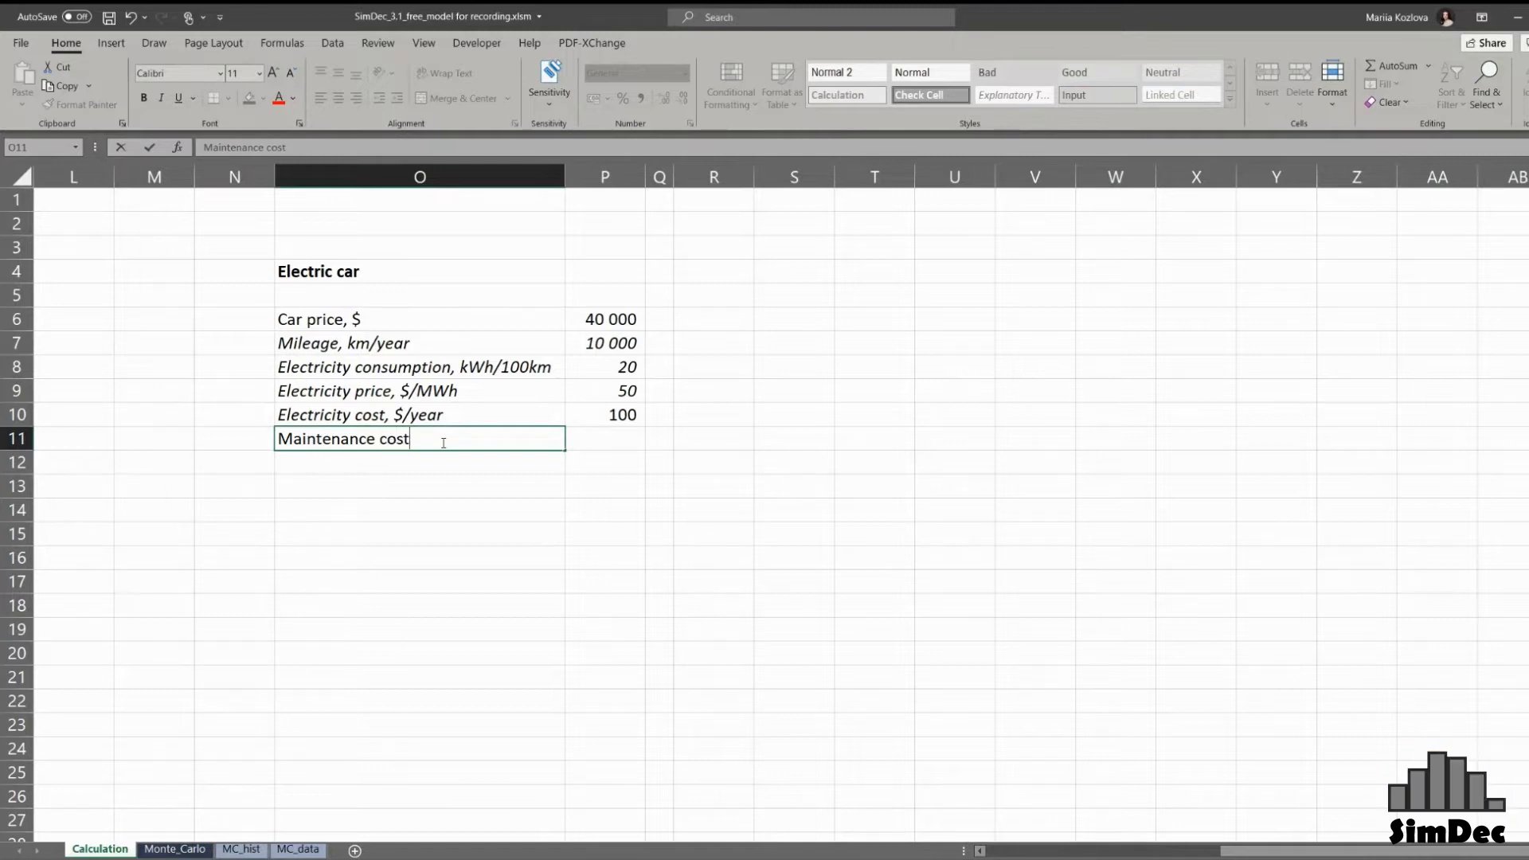
type("s, $/year")
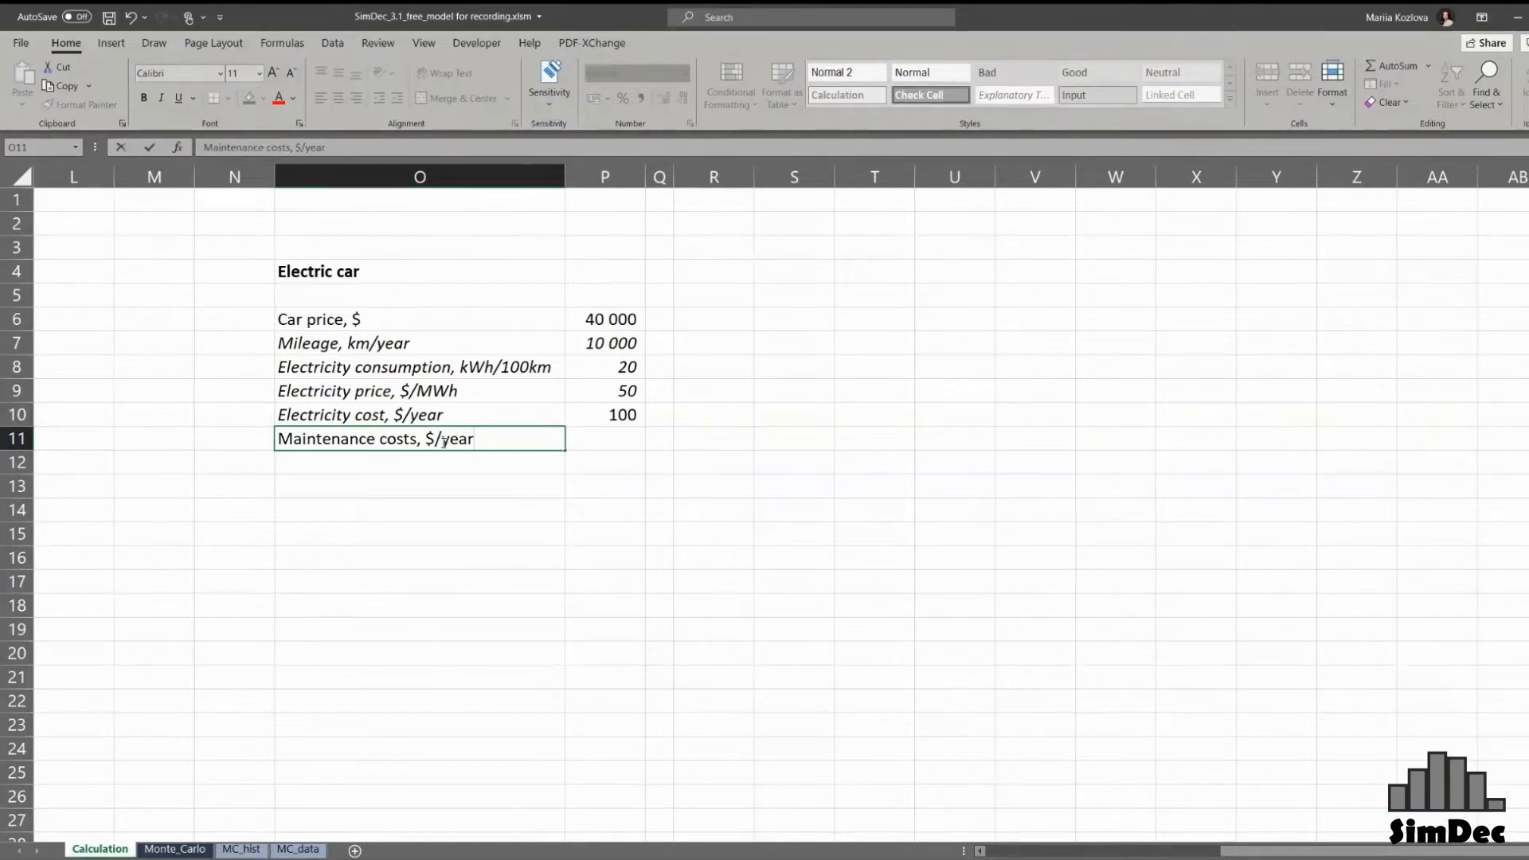
key("Tab")
type("100")
key("Return")
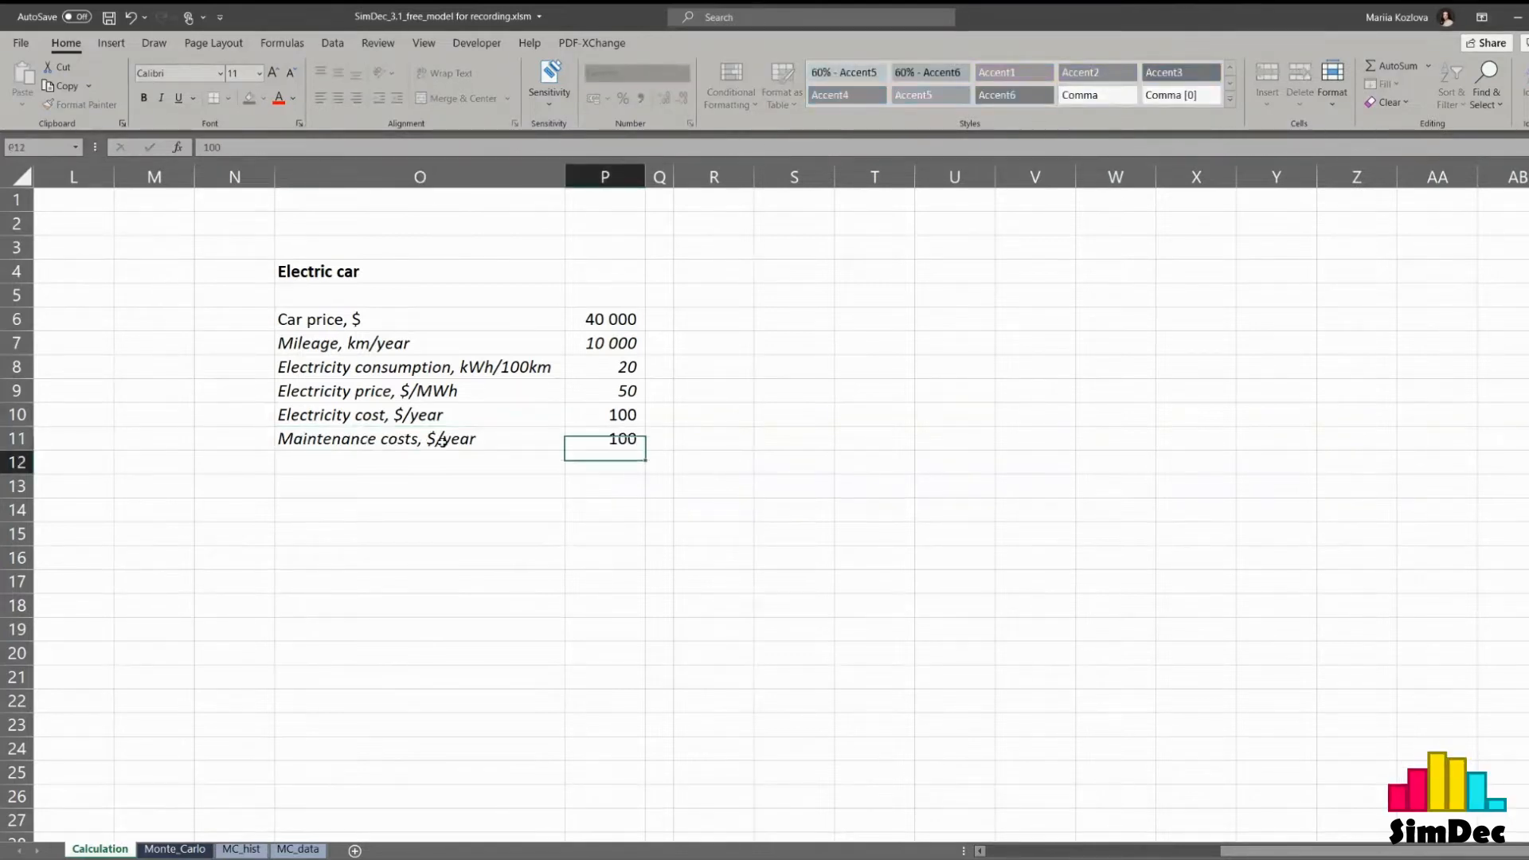
left_click(779, 633)
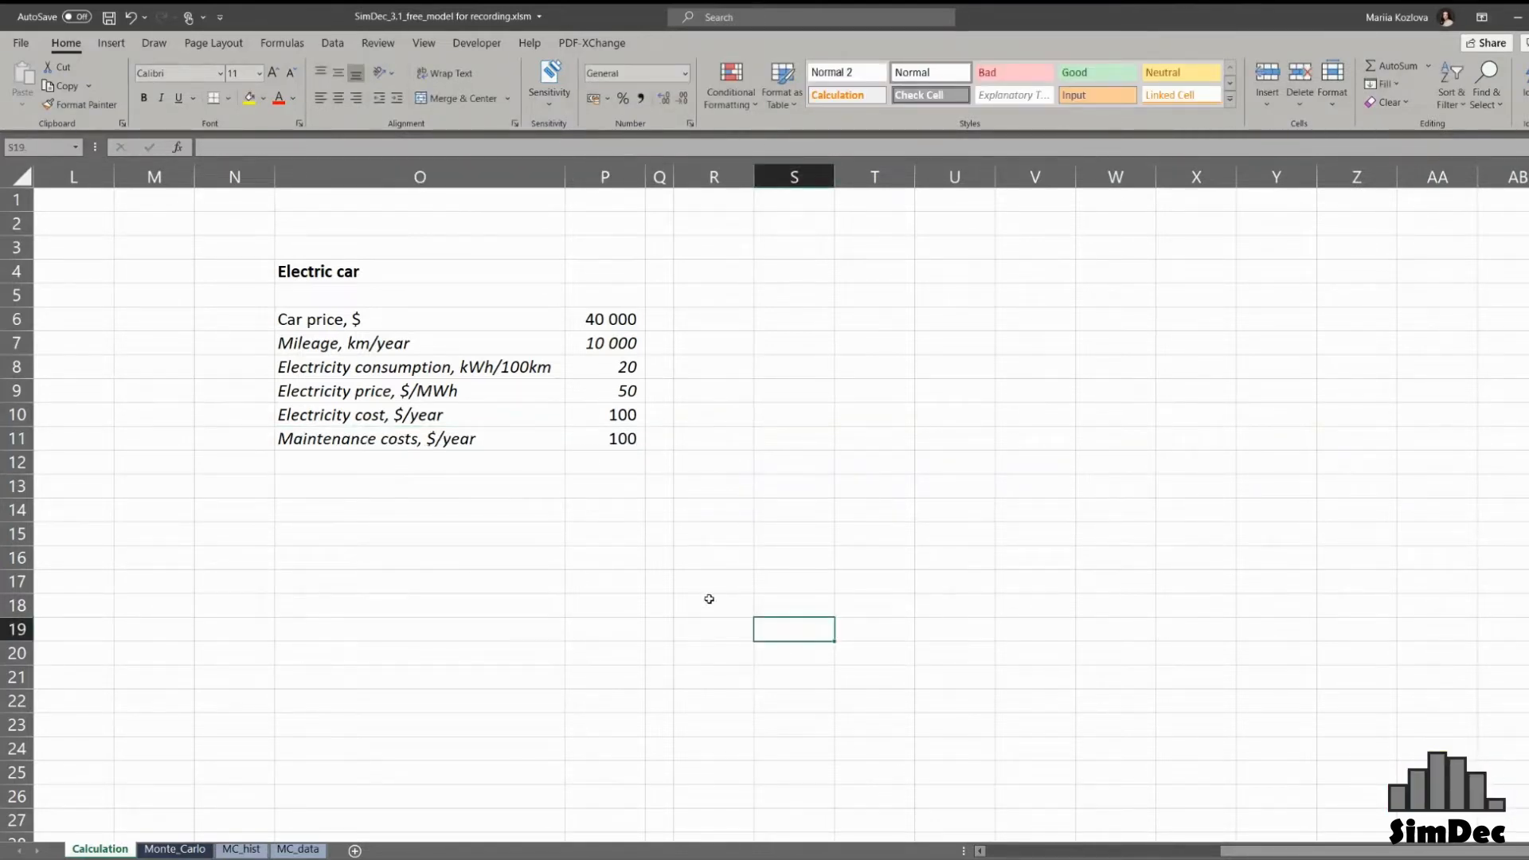
- Add the row "CO2 tax, $/year" in row 12 with a zero value
left_click(538, 464)
type("CO2 ")
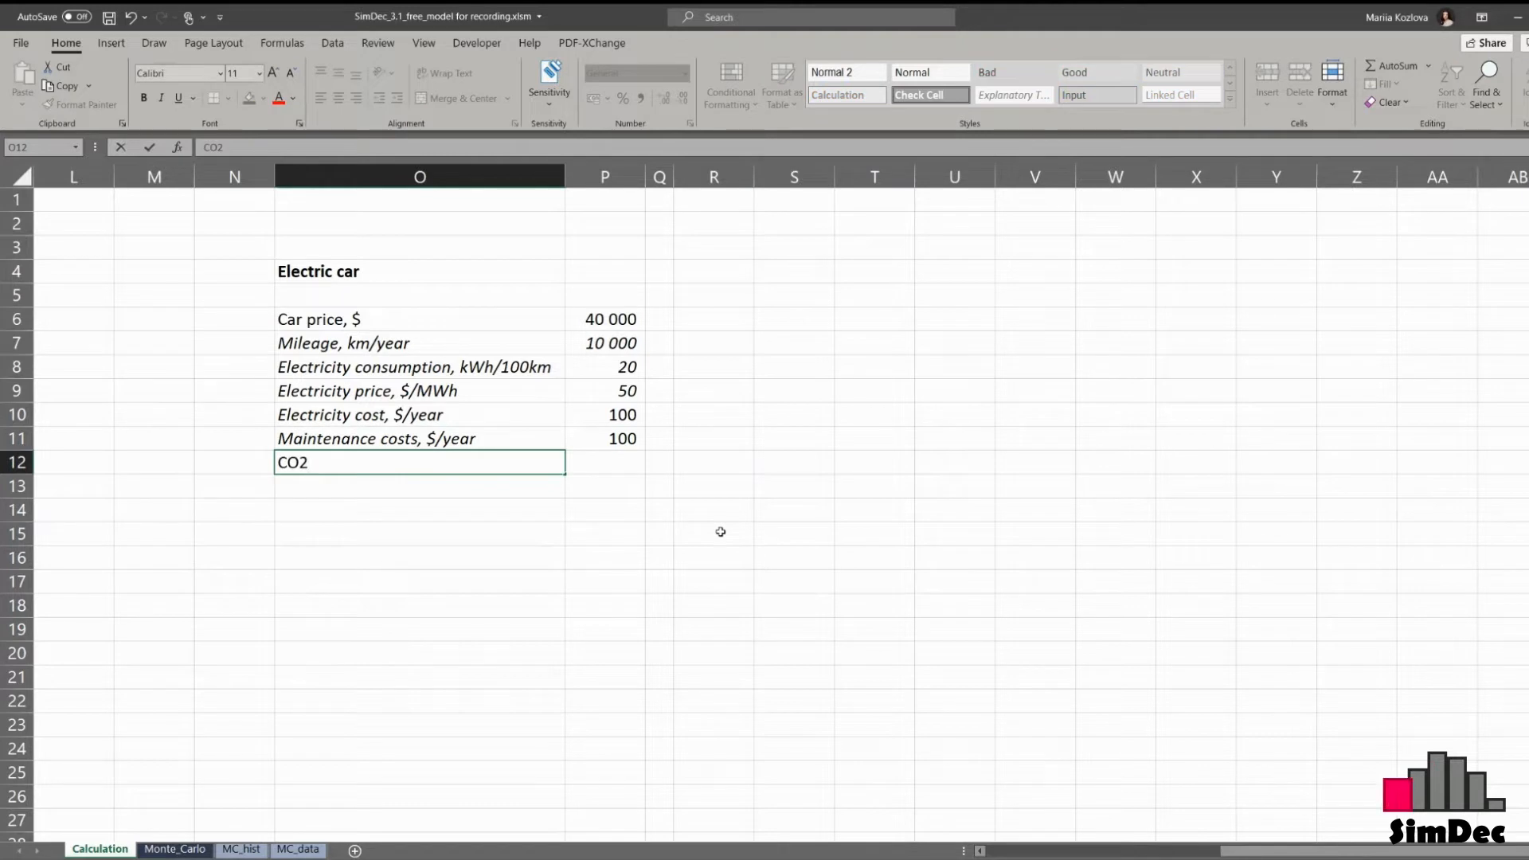
type("tax")
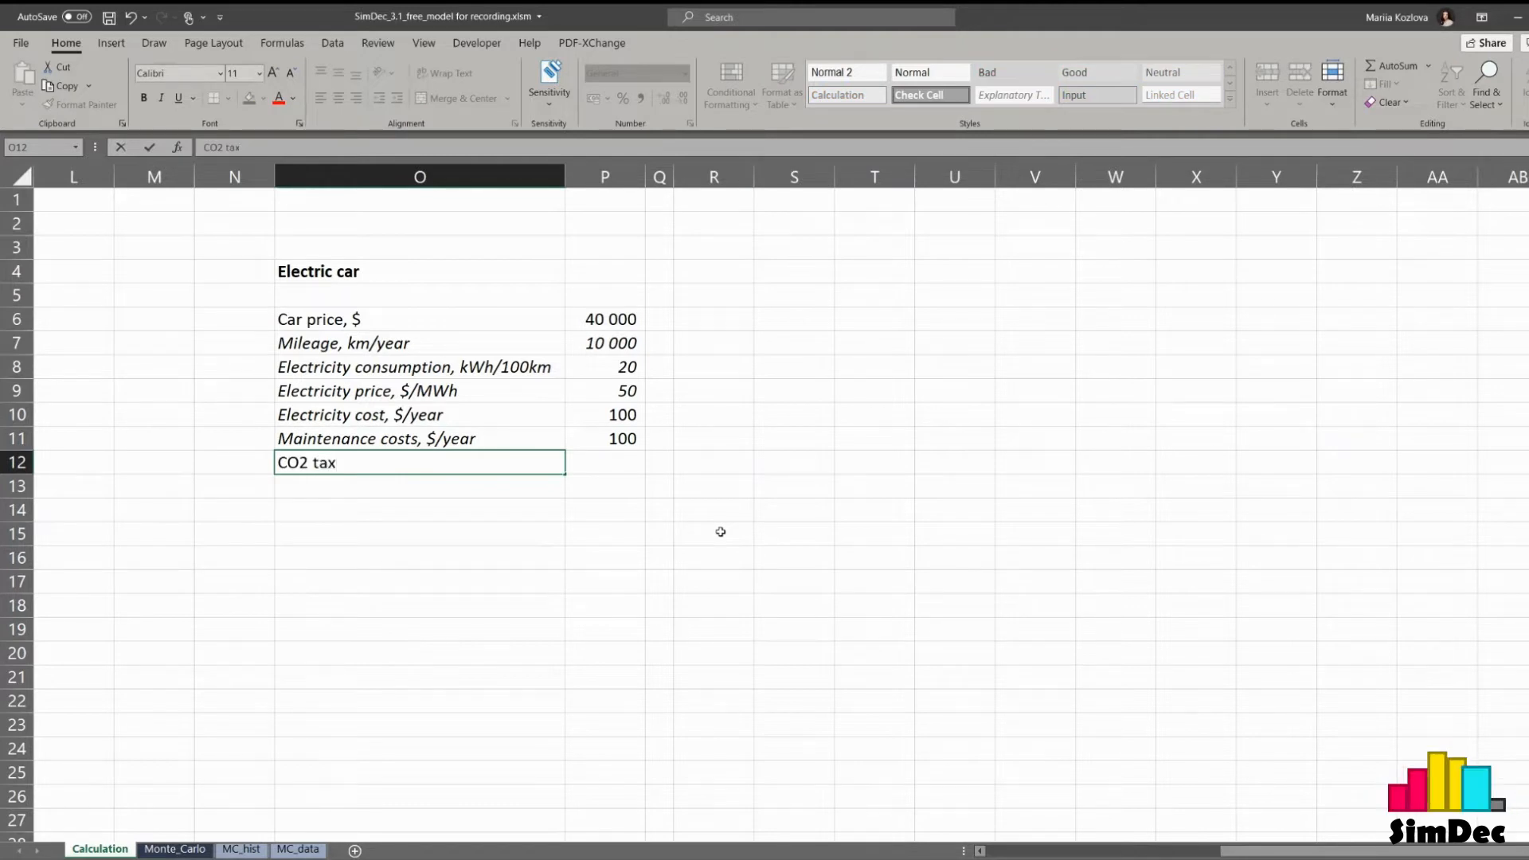
type("¤/ye")
key("BackSpace")
key("BackSpace")
key("BackSpace")
key("BackSpace")
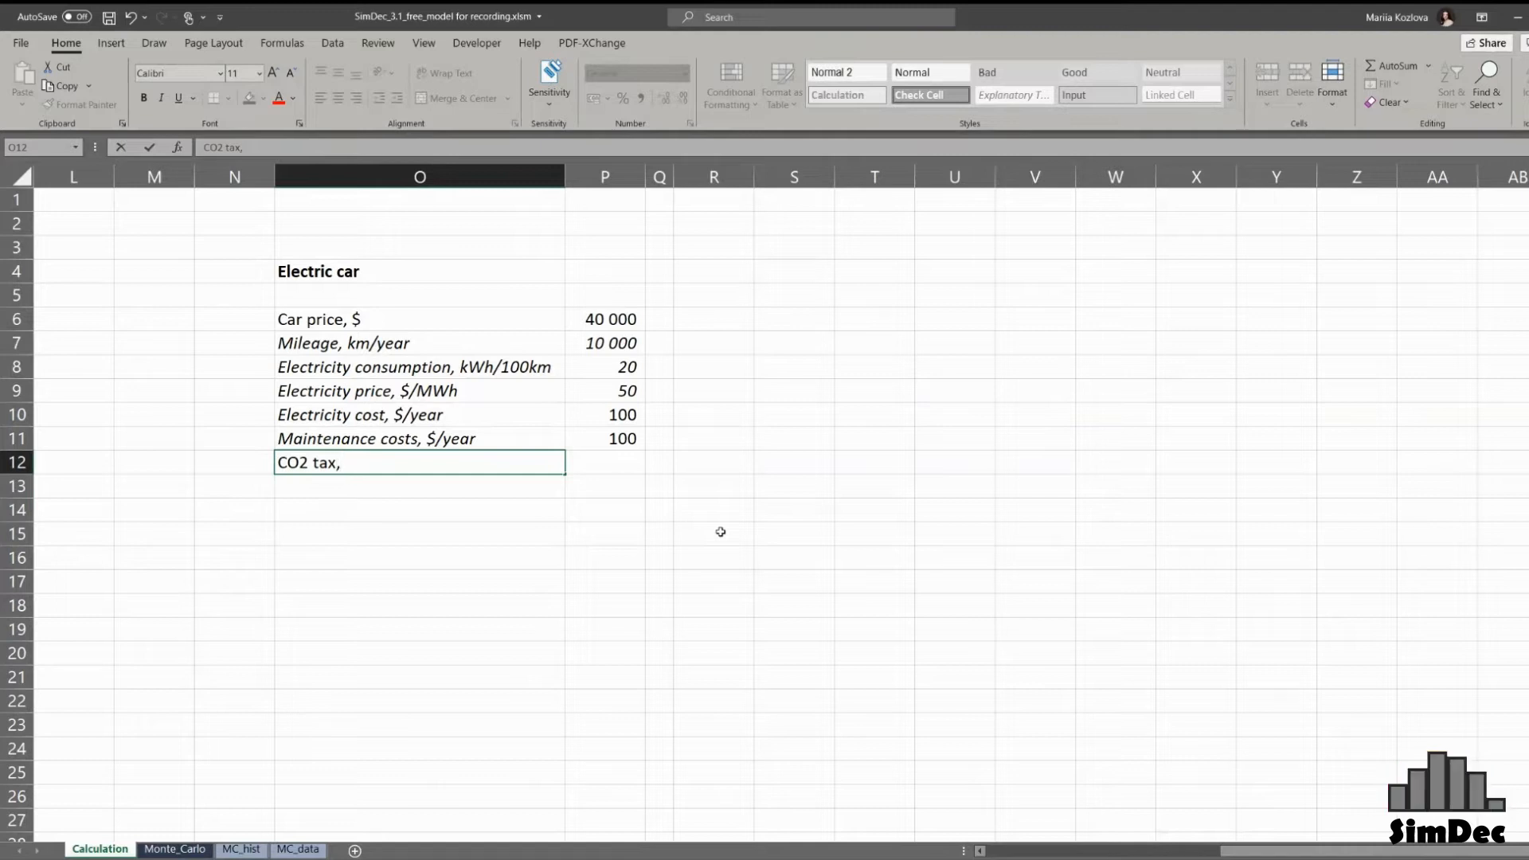
type("/year")
key("Tab")
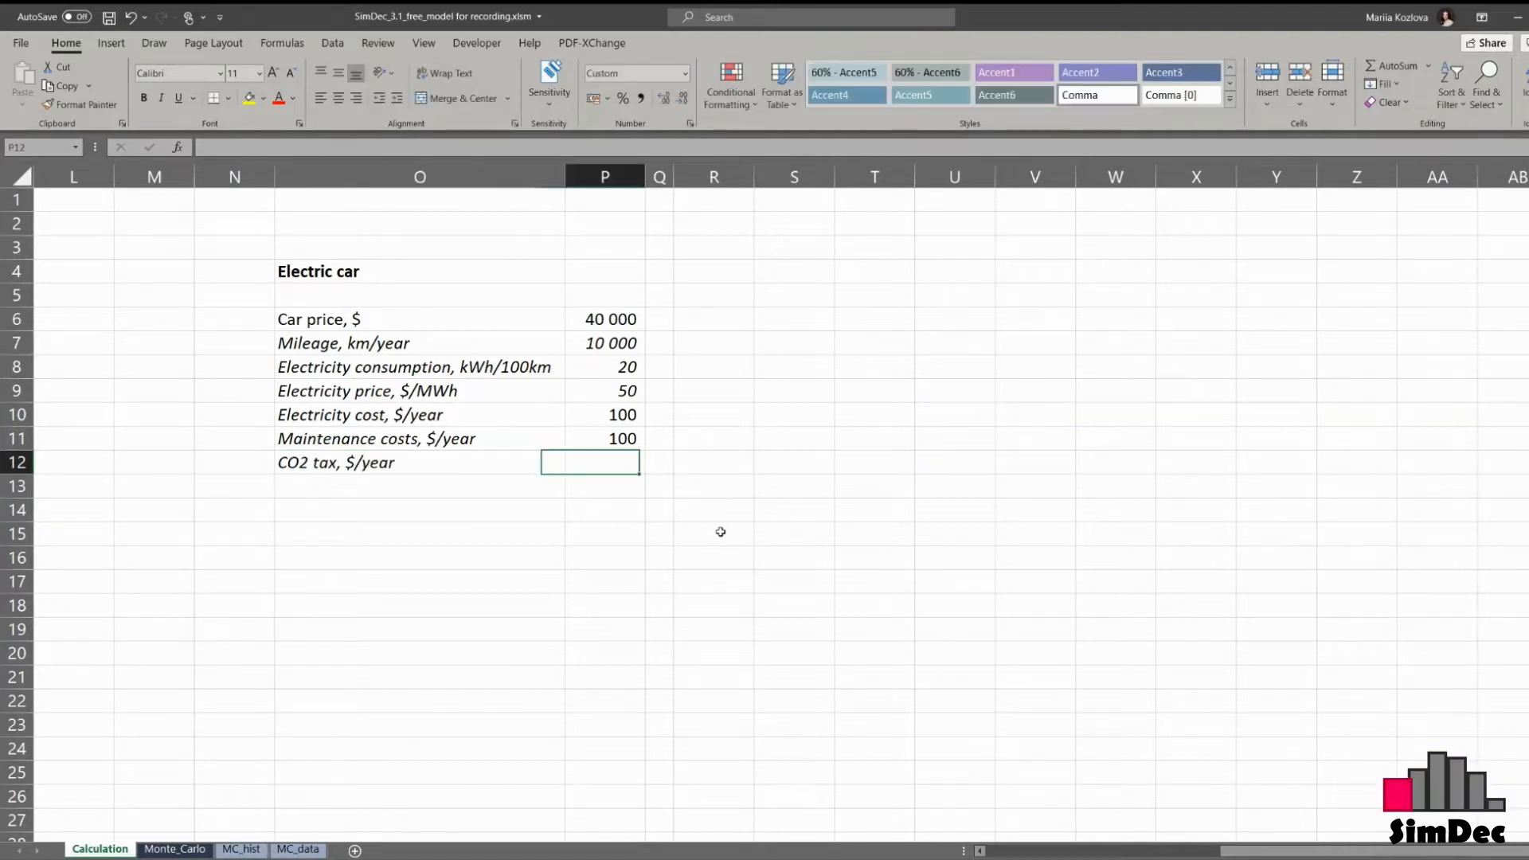
key("Return")
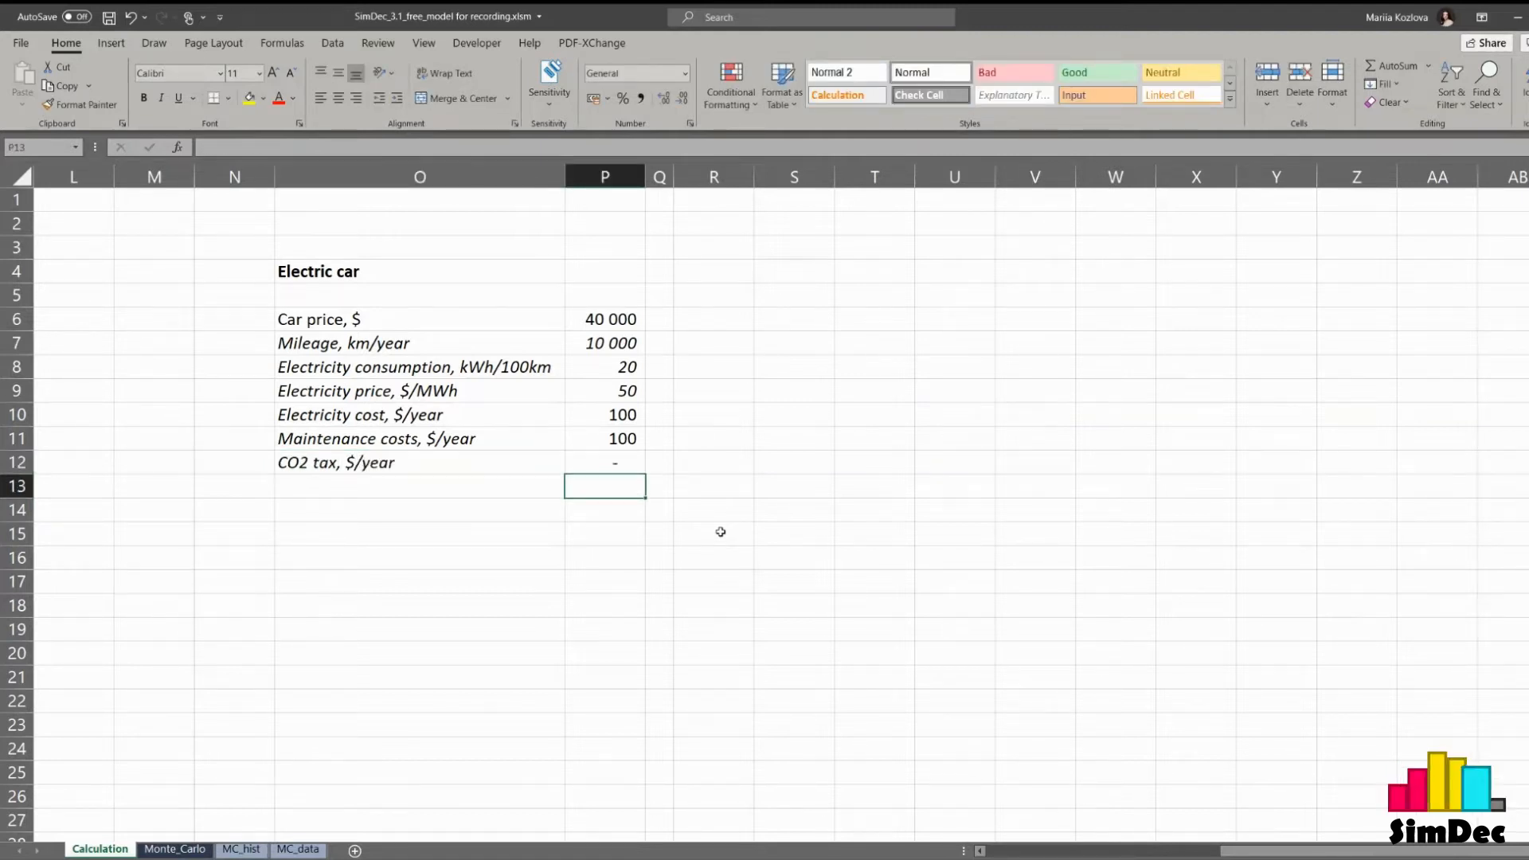
- Label cell O14 "5-year cost", leaving an empty row below the CO2 tax
key("Left")
key("Down")
type("5-year co")
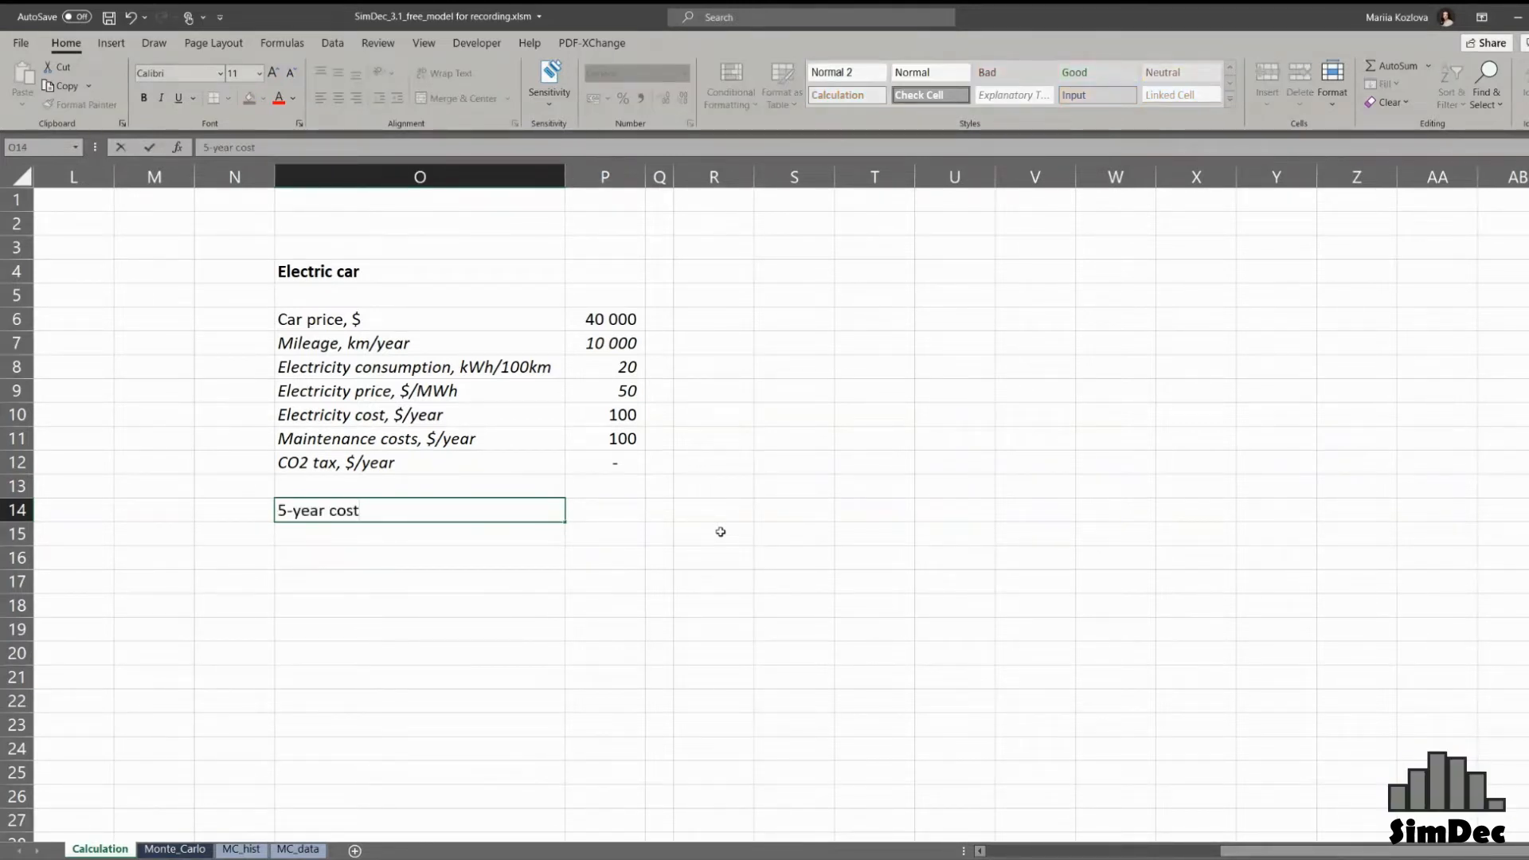
key("Tab")
- Calculate the electric car's 5-year cost in P14 with the formula =P6+5*(P10+P11+P12)
type("=")
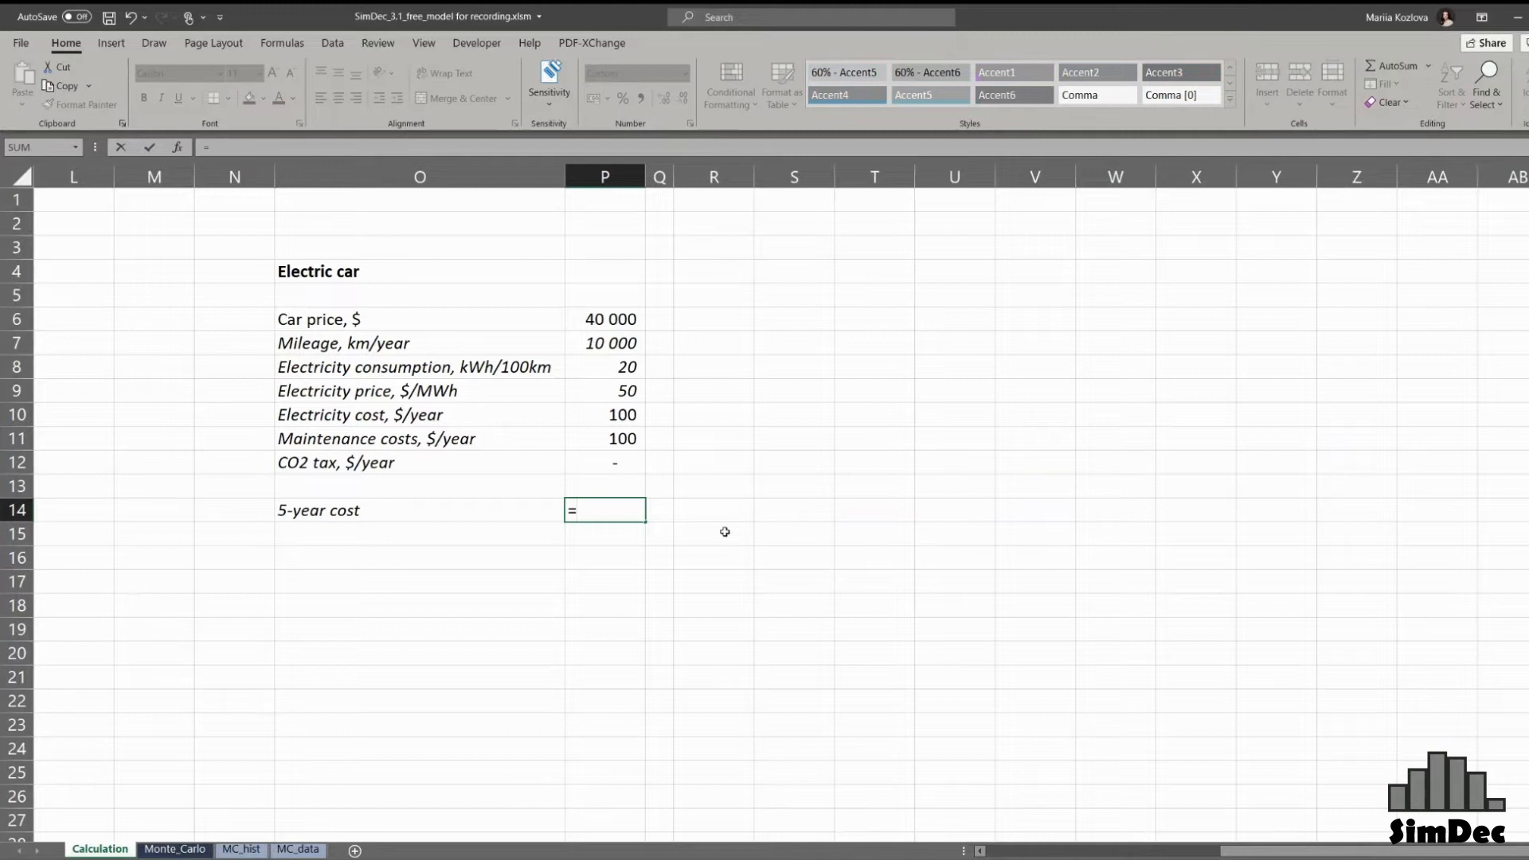
left_click(594, 317)
type("+")
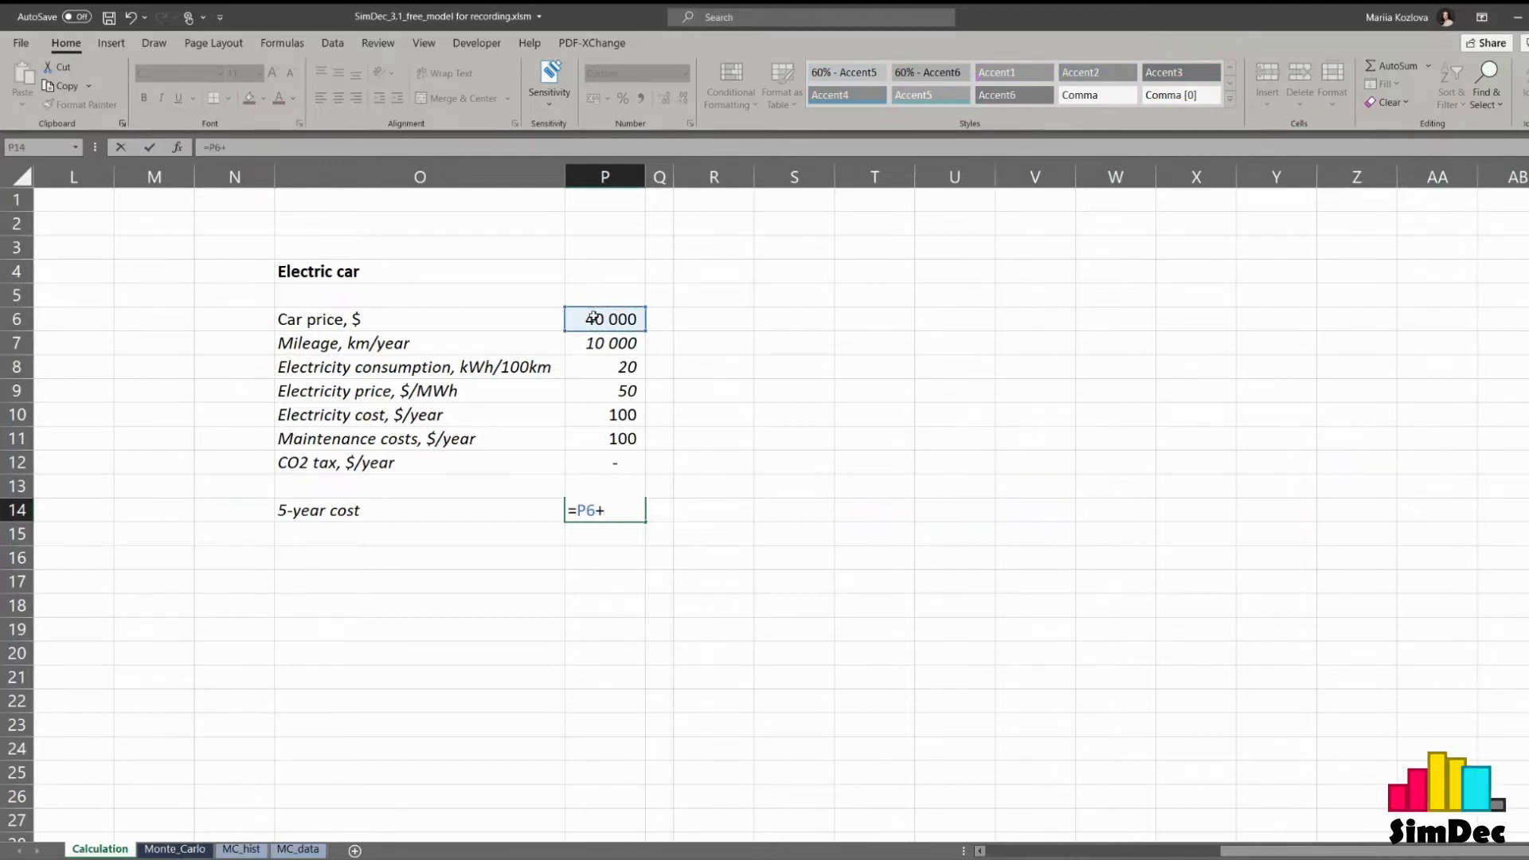
type("5*(")
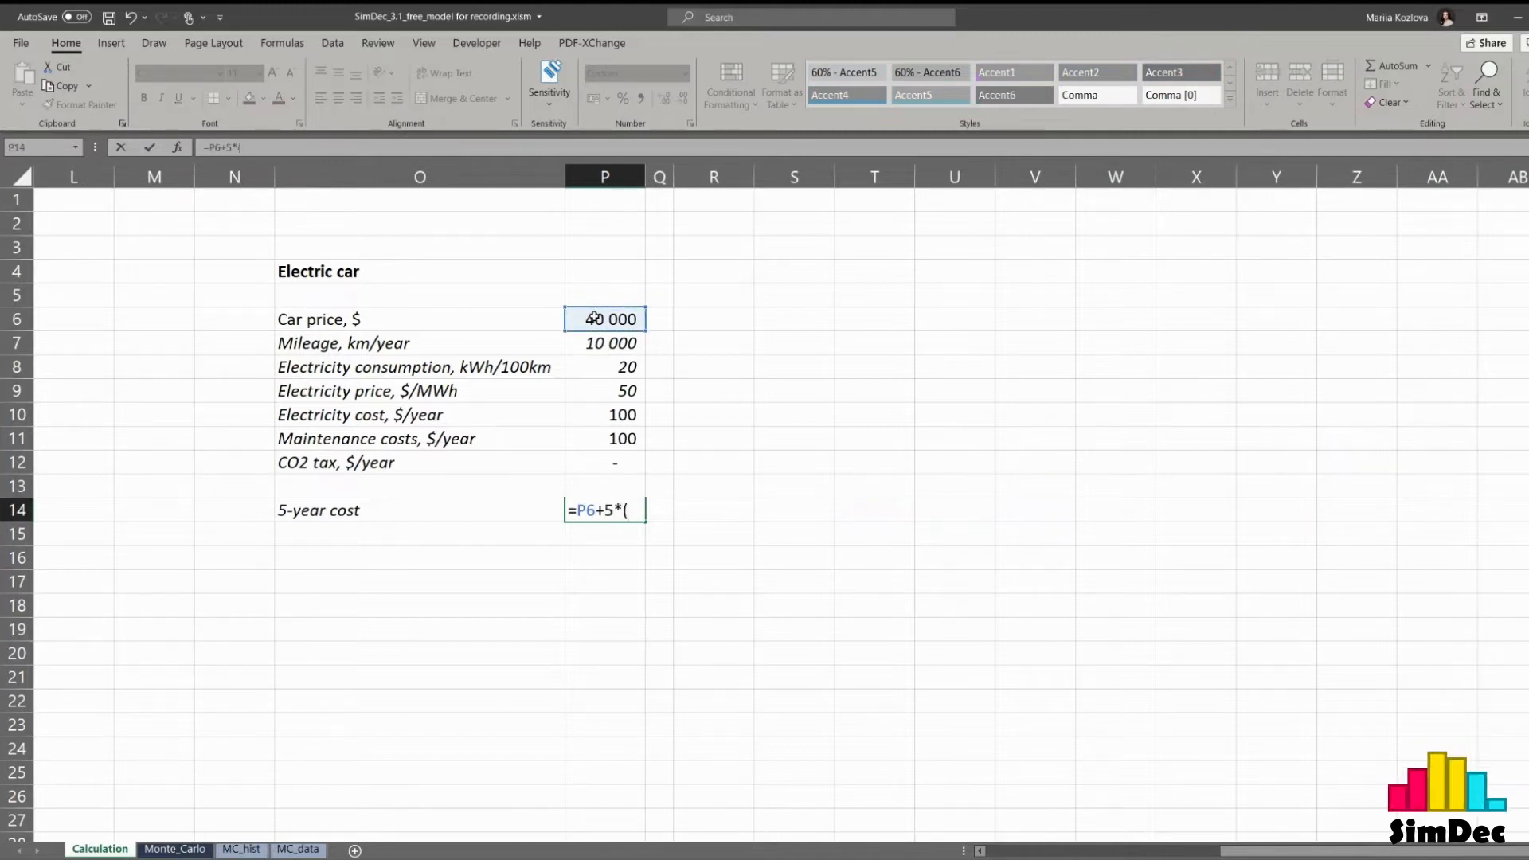
left_click(600, 422)
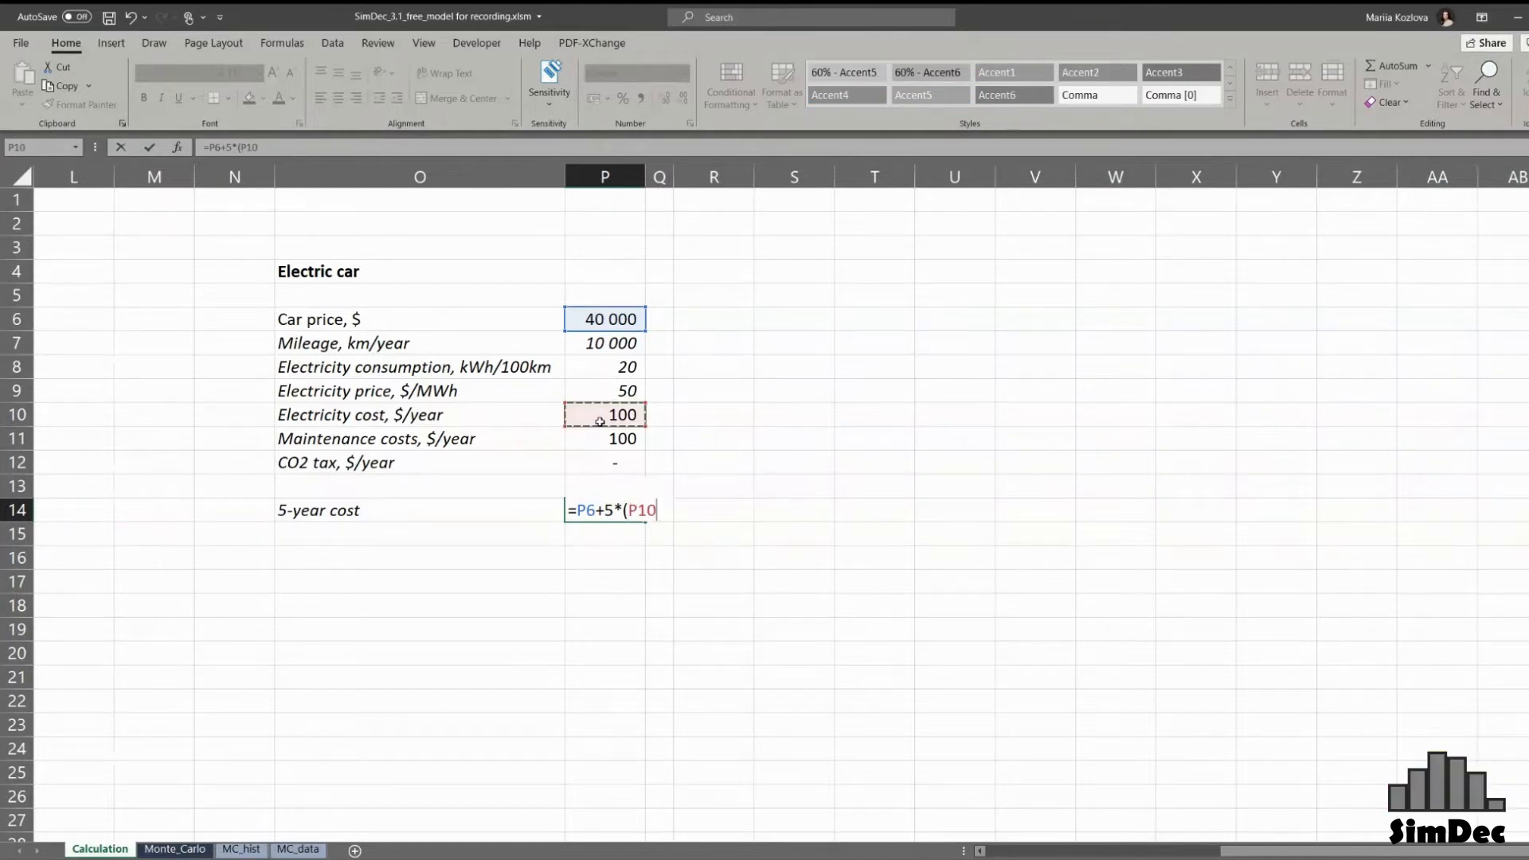
type("+")
left_click(601, 437)
type("+")
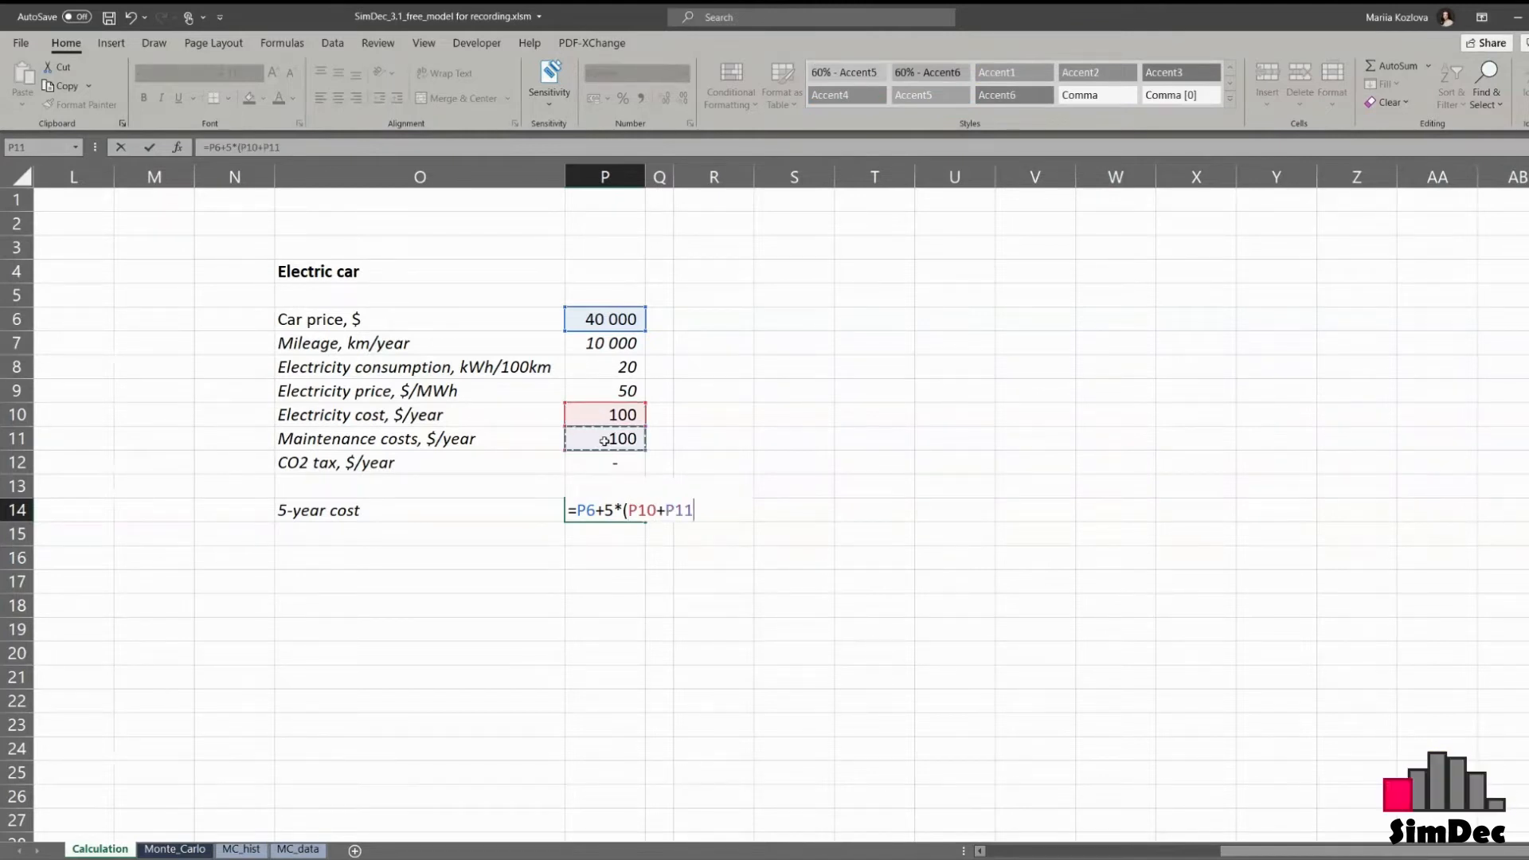
left_click(607, 469)
type(")")
key("Return")
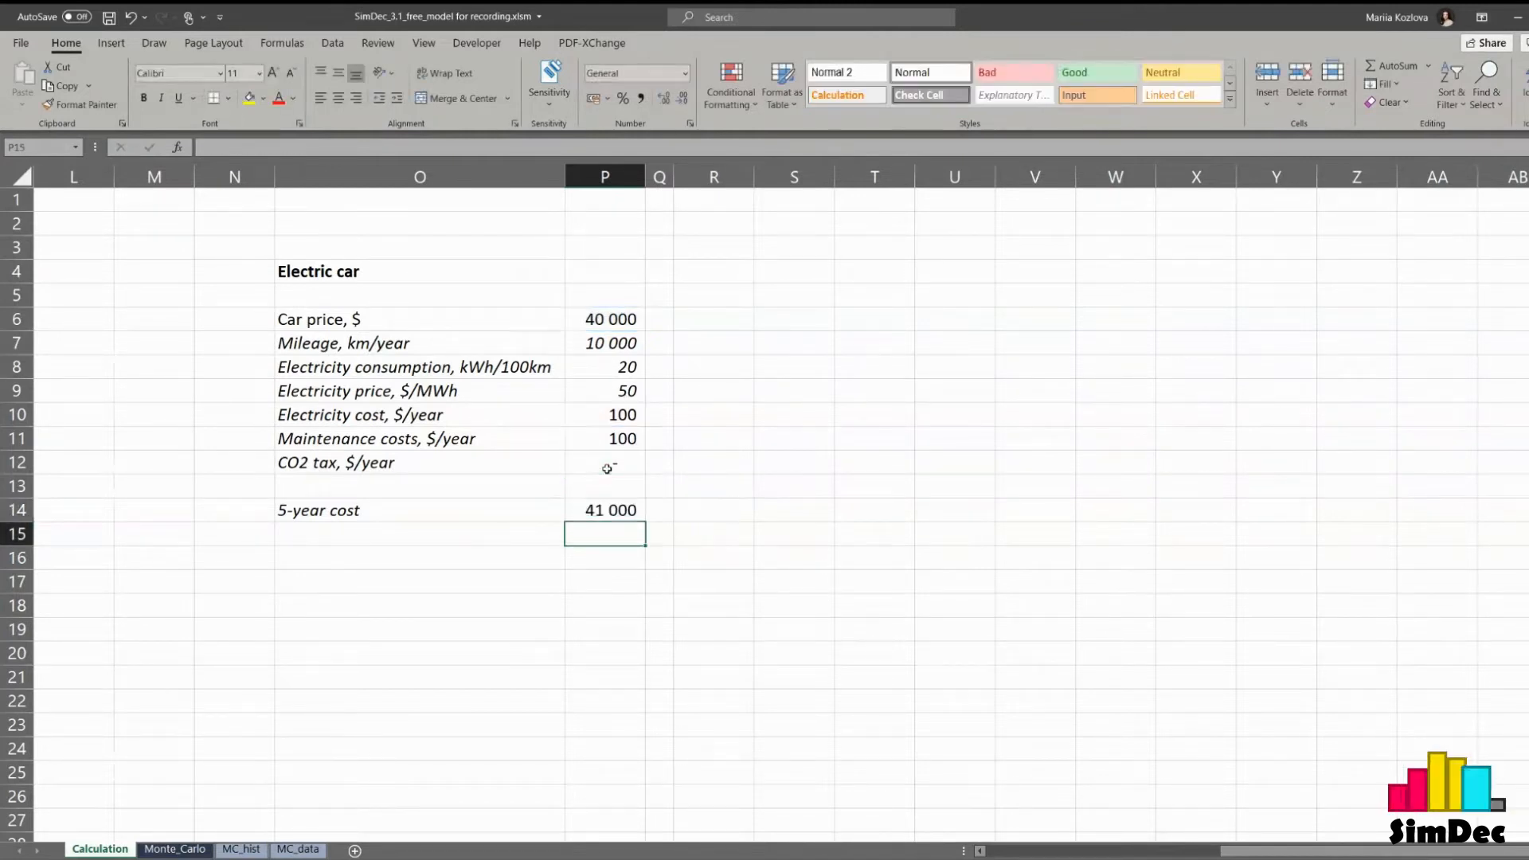
- Add the heading "Gasoline car" in R4 and enter its car price of 35000 in S6
left_click(681, 269)
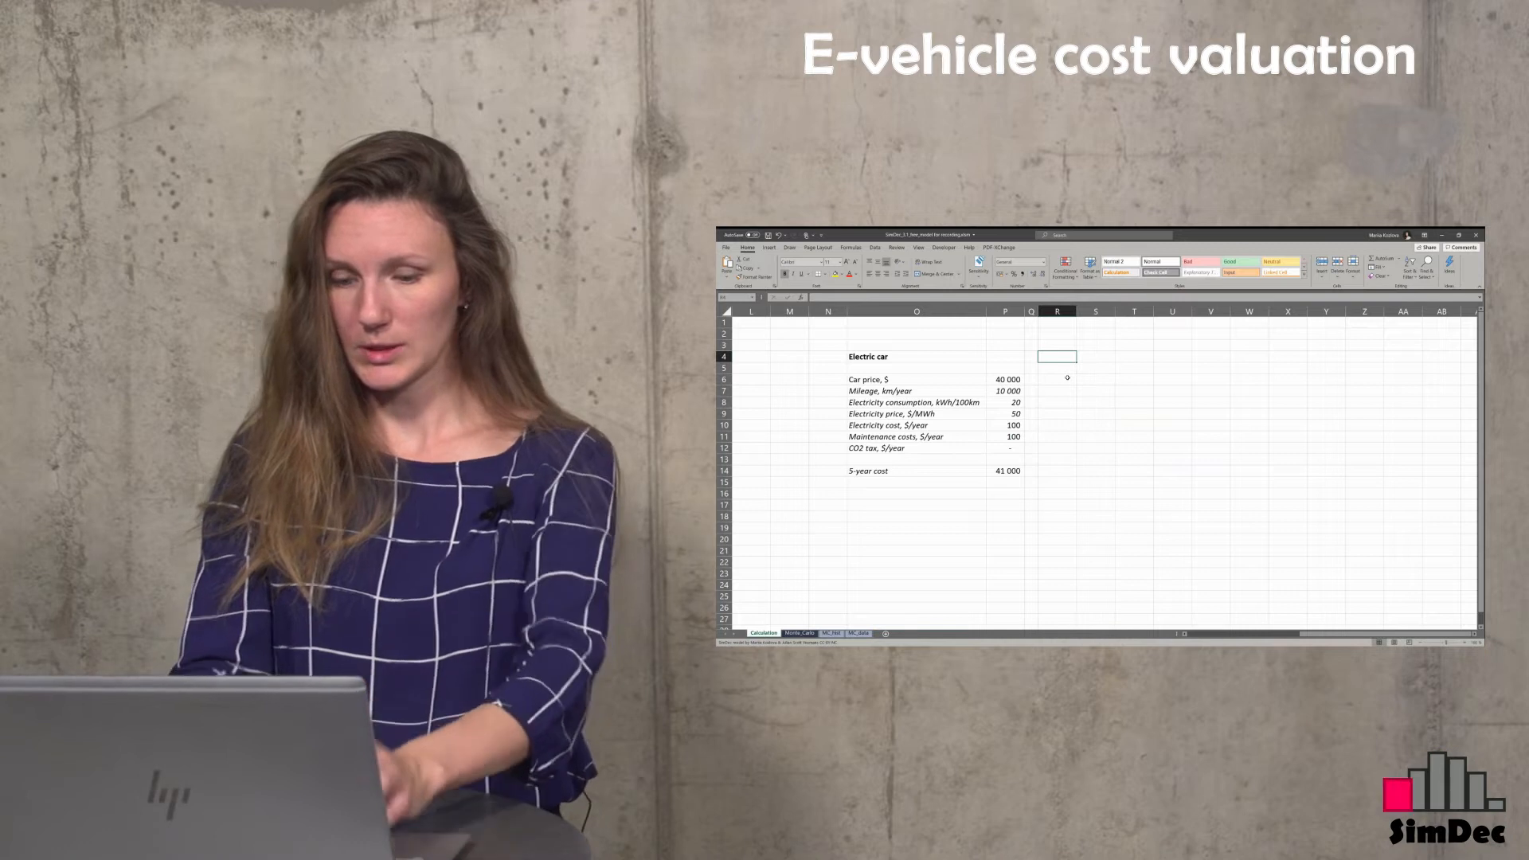
type("Gasoline car")
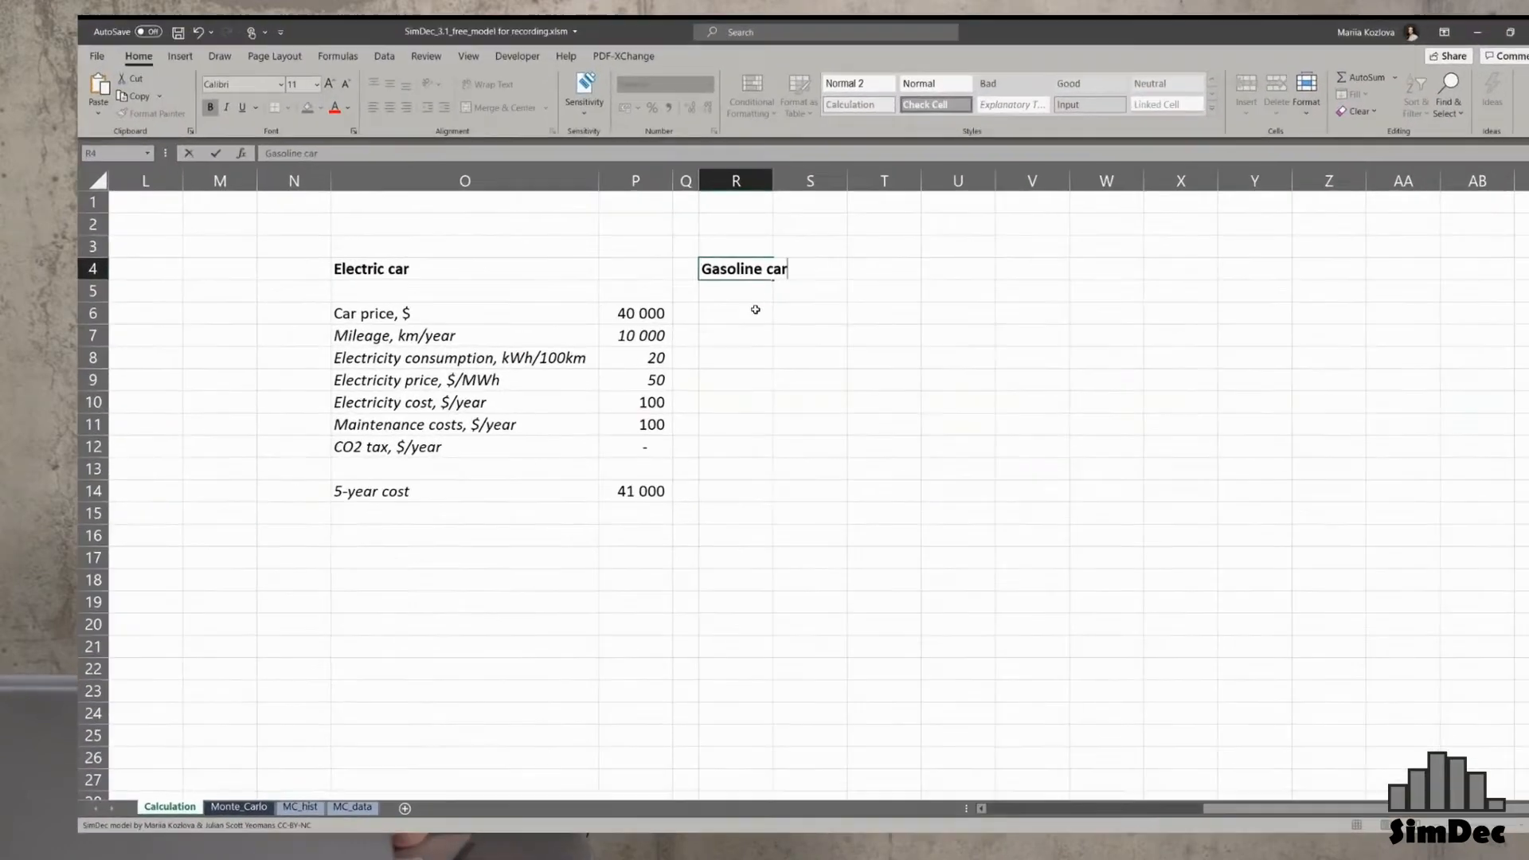
left_click(990, 361)
key("Right")
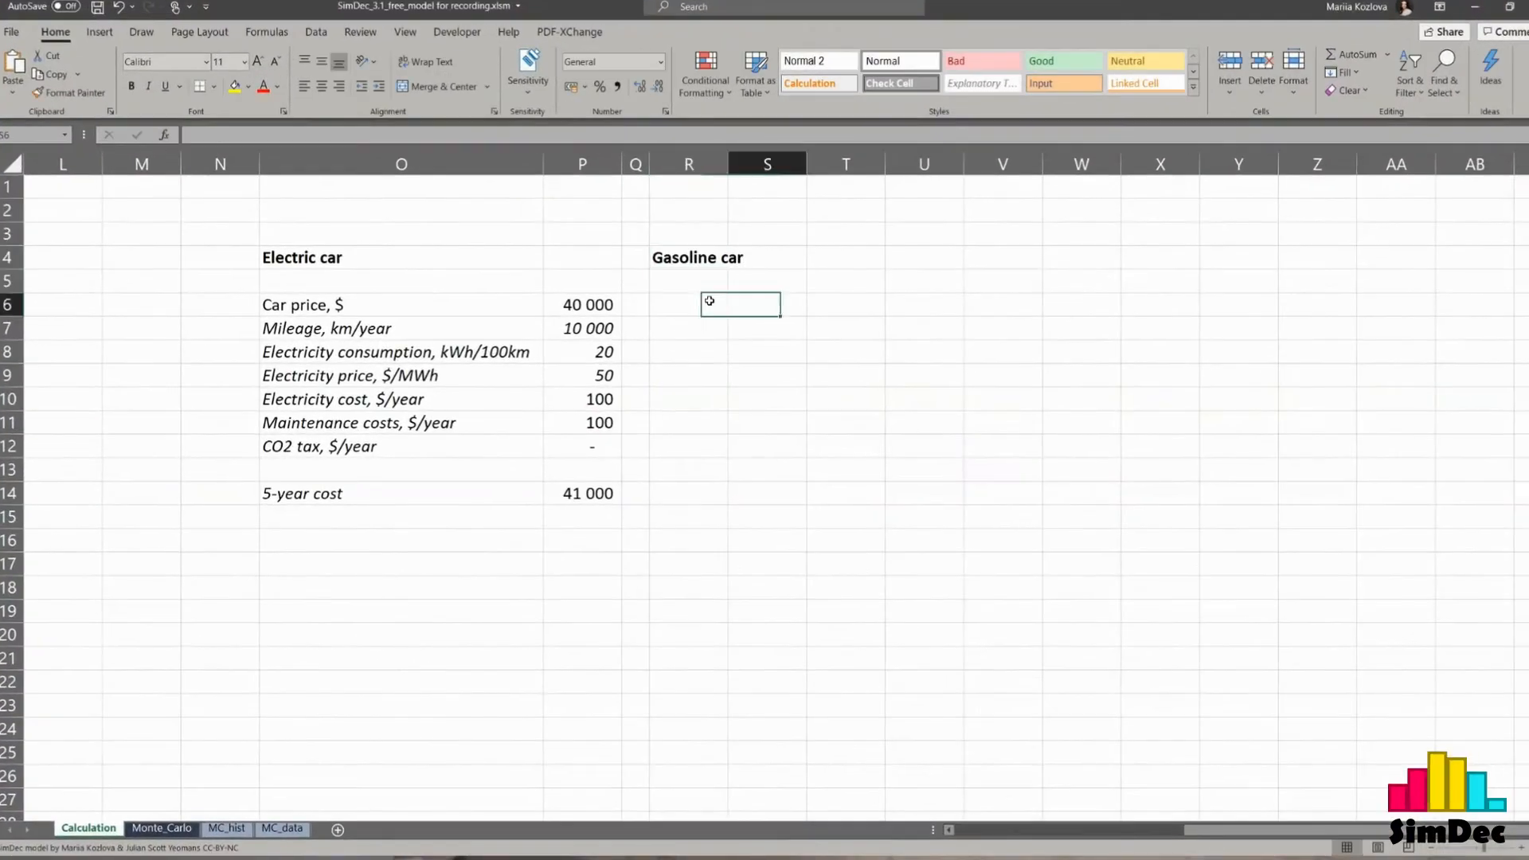
type("35000")
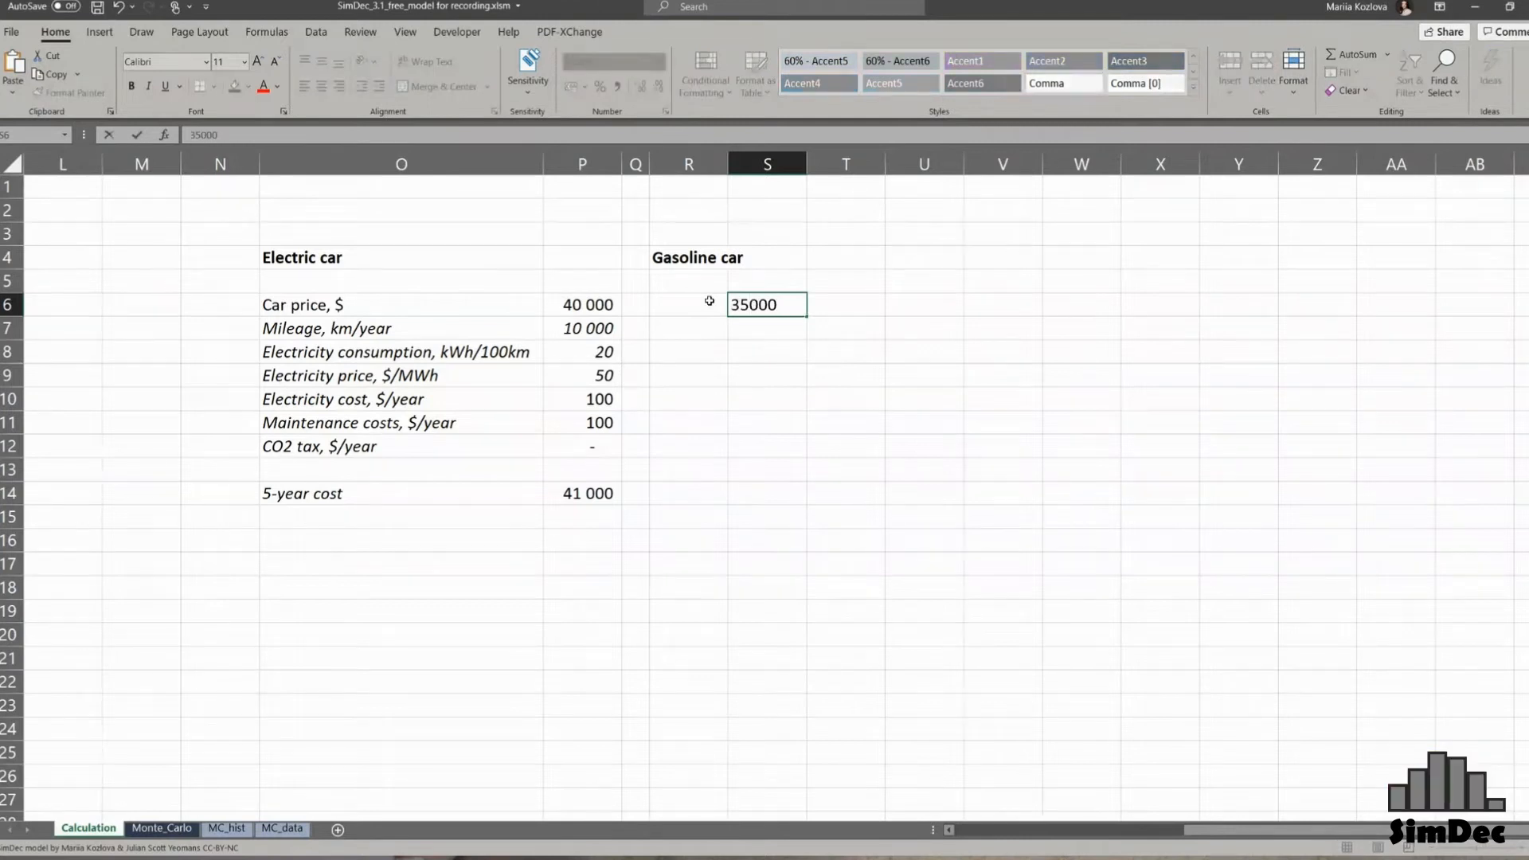
key("Return")
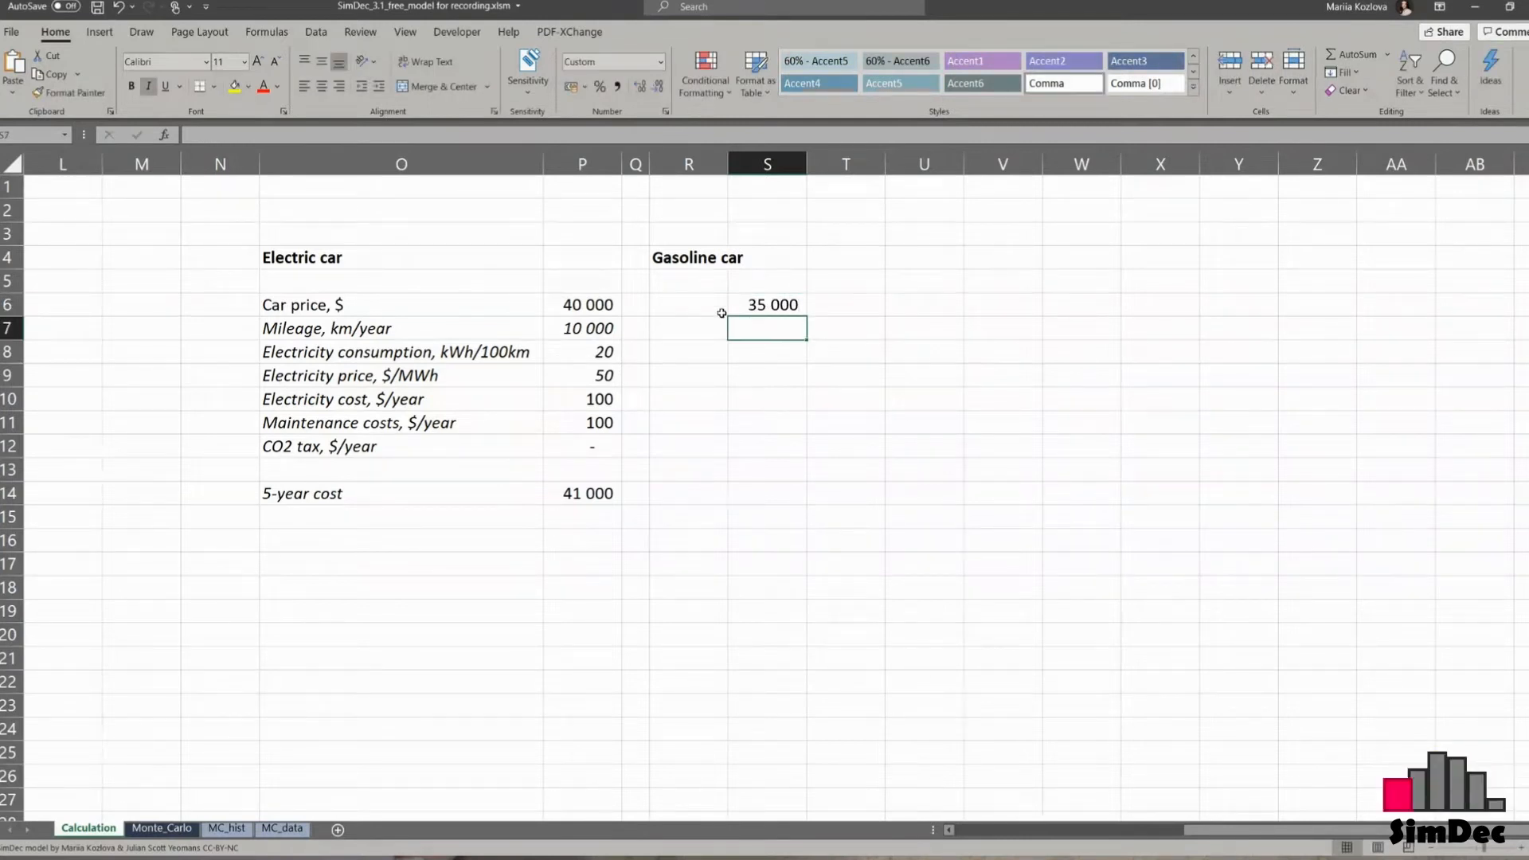
- Link the gasoline car's mileage in S7 to the electric car's mileage in P7
type("=")
left_click(607, 328)
key("Return")
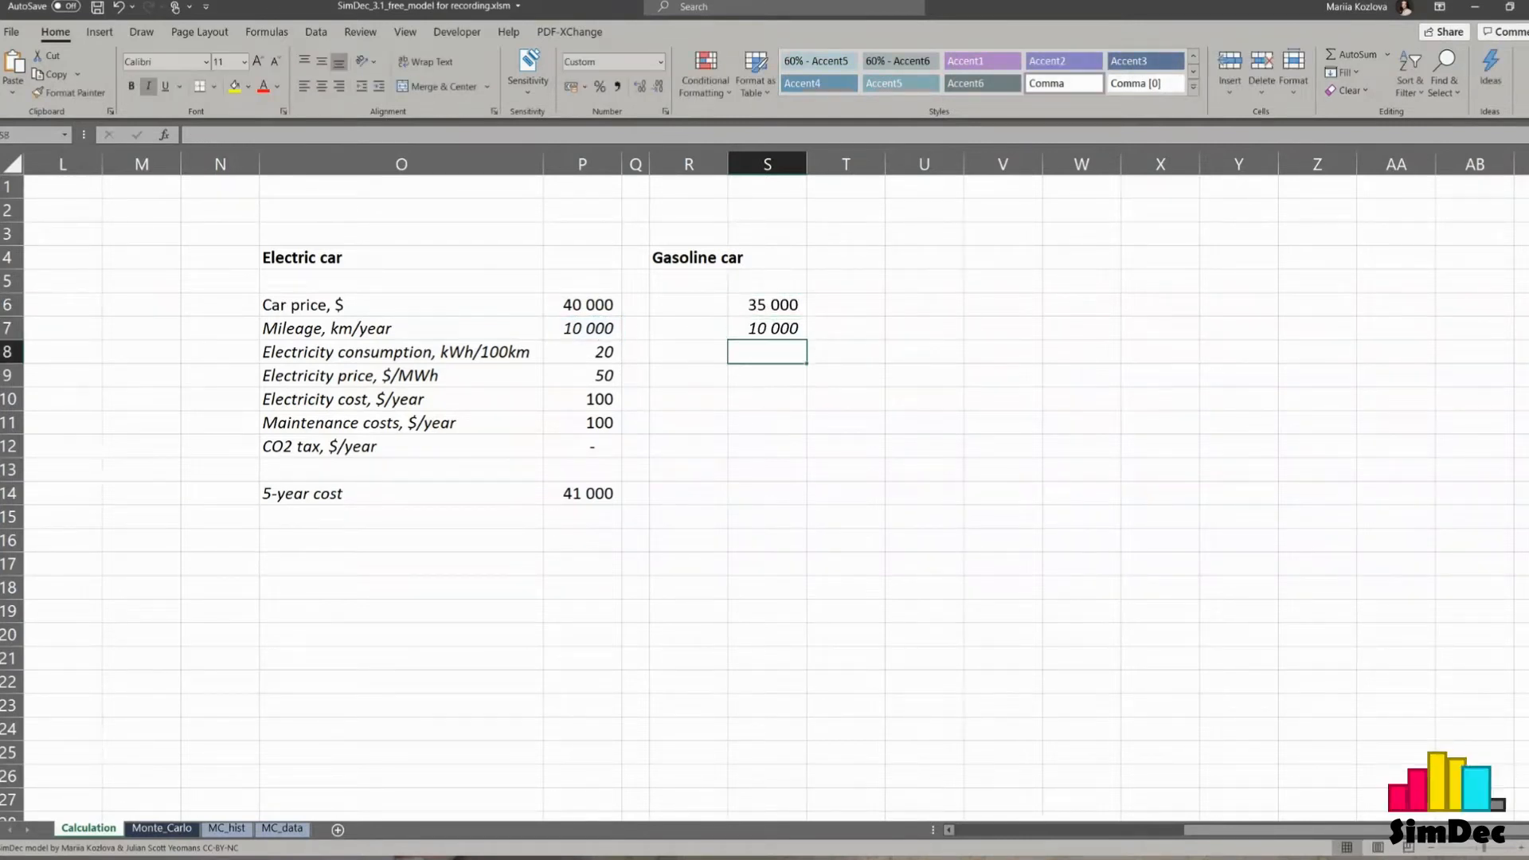
- Label R8 "l/100km" and enter a gasoline consumption of 5 in S8
left_click(676, 365)
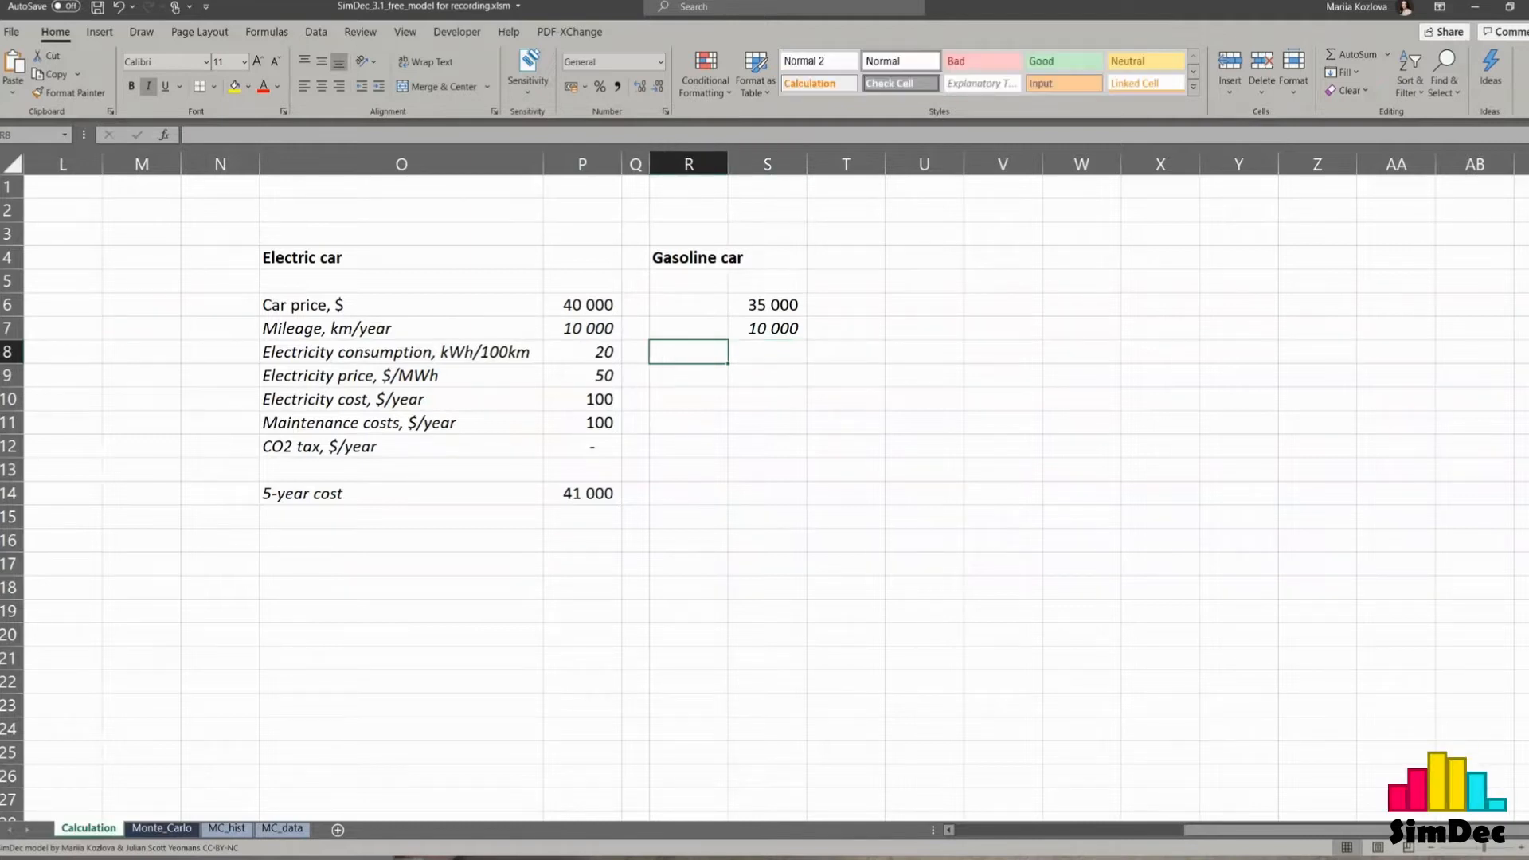
type("l")
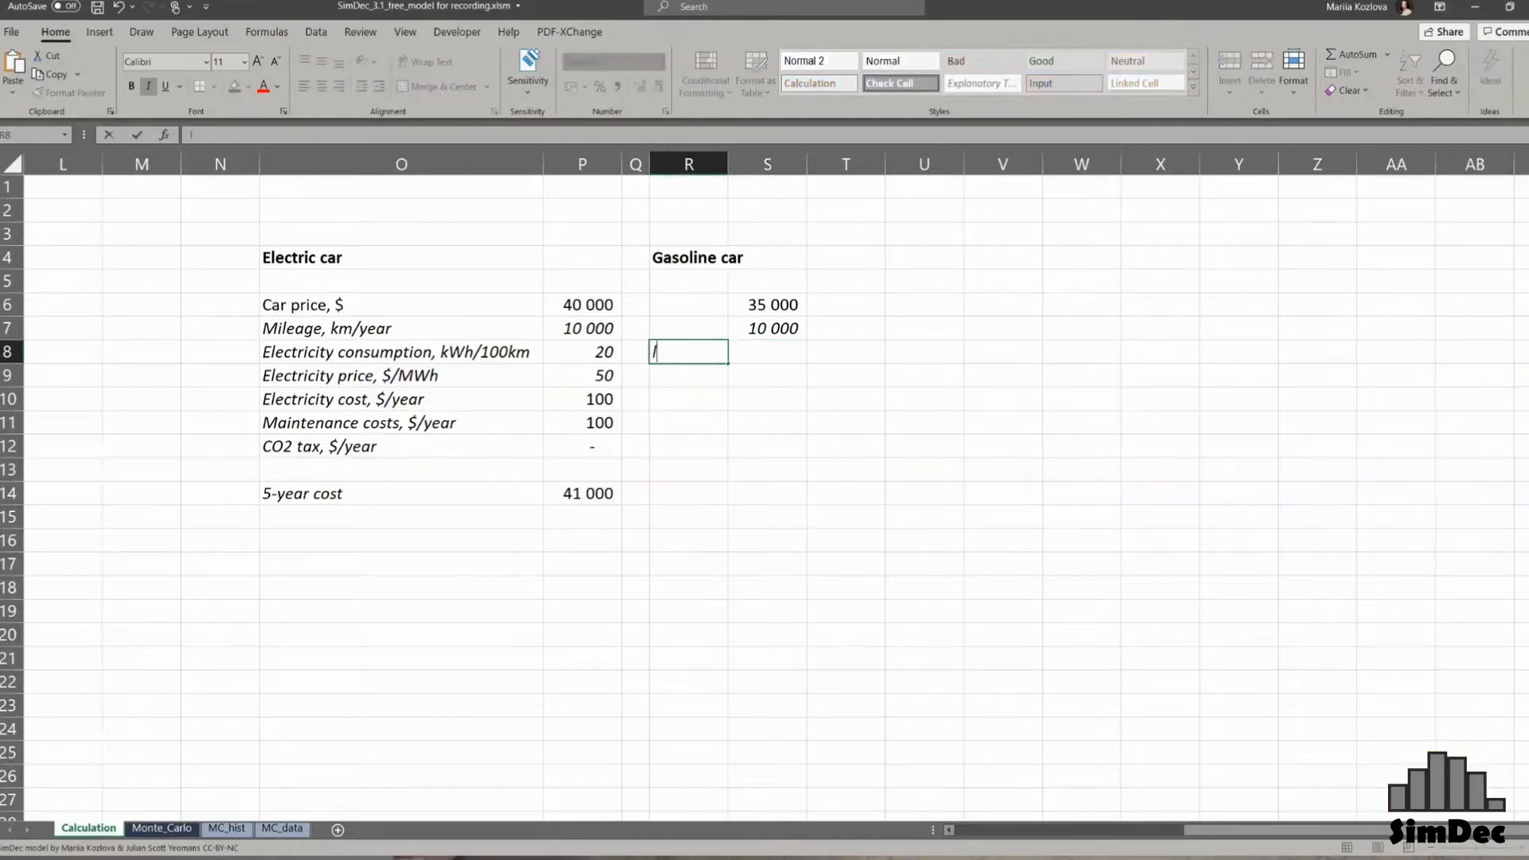
type("/100km")
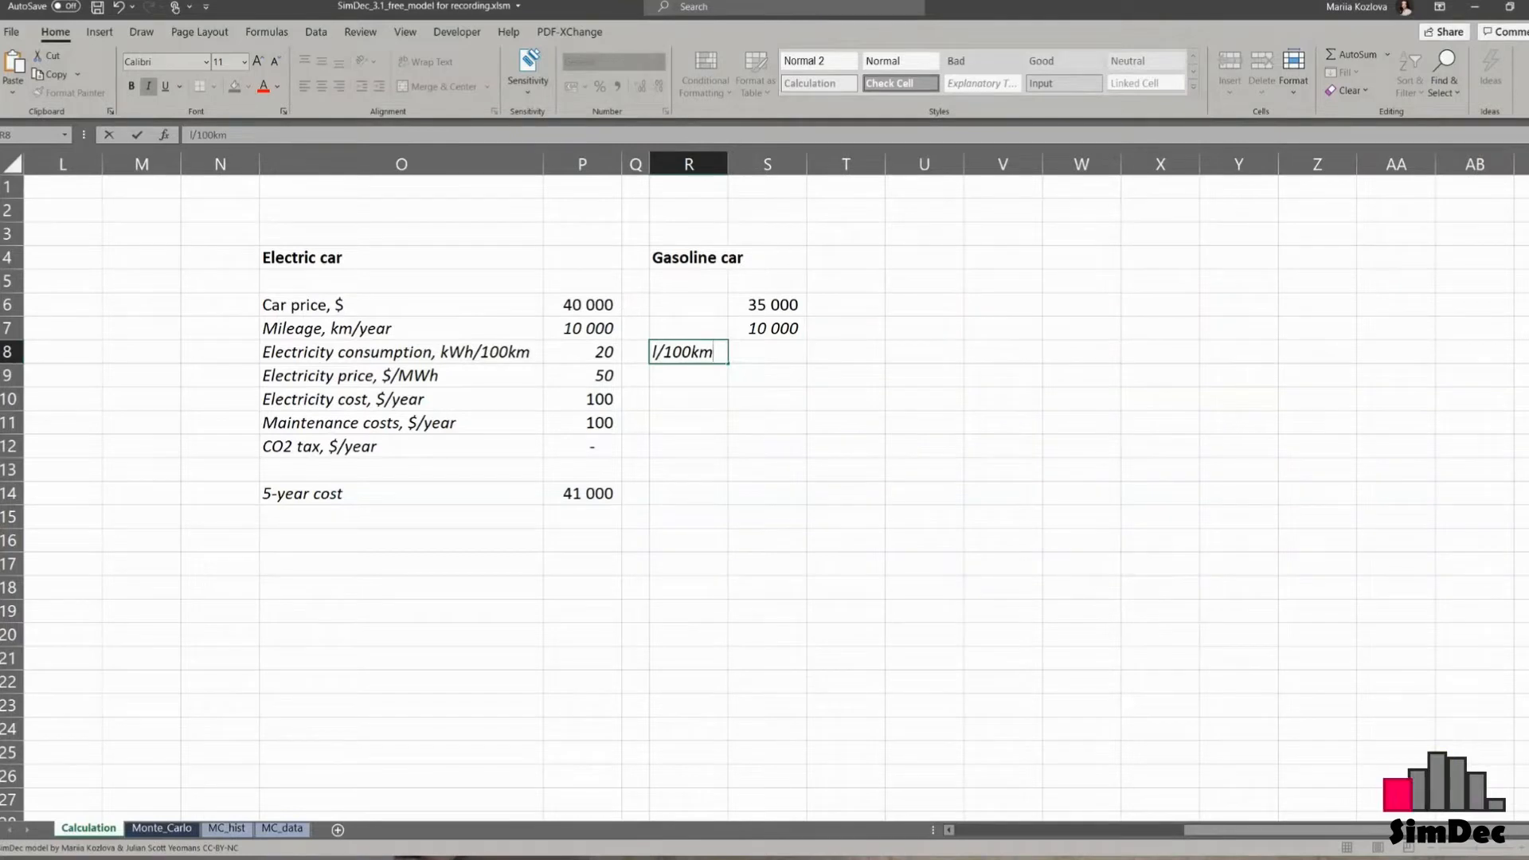
key("Tab")
type("5")
key("Return")
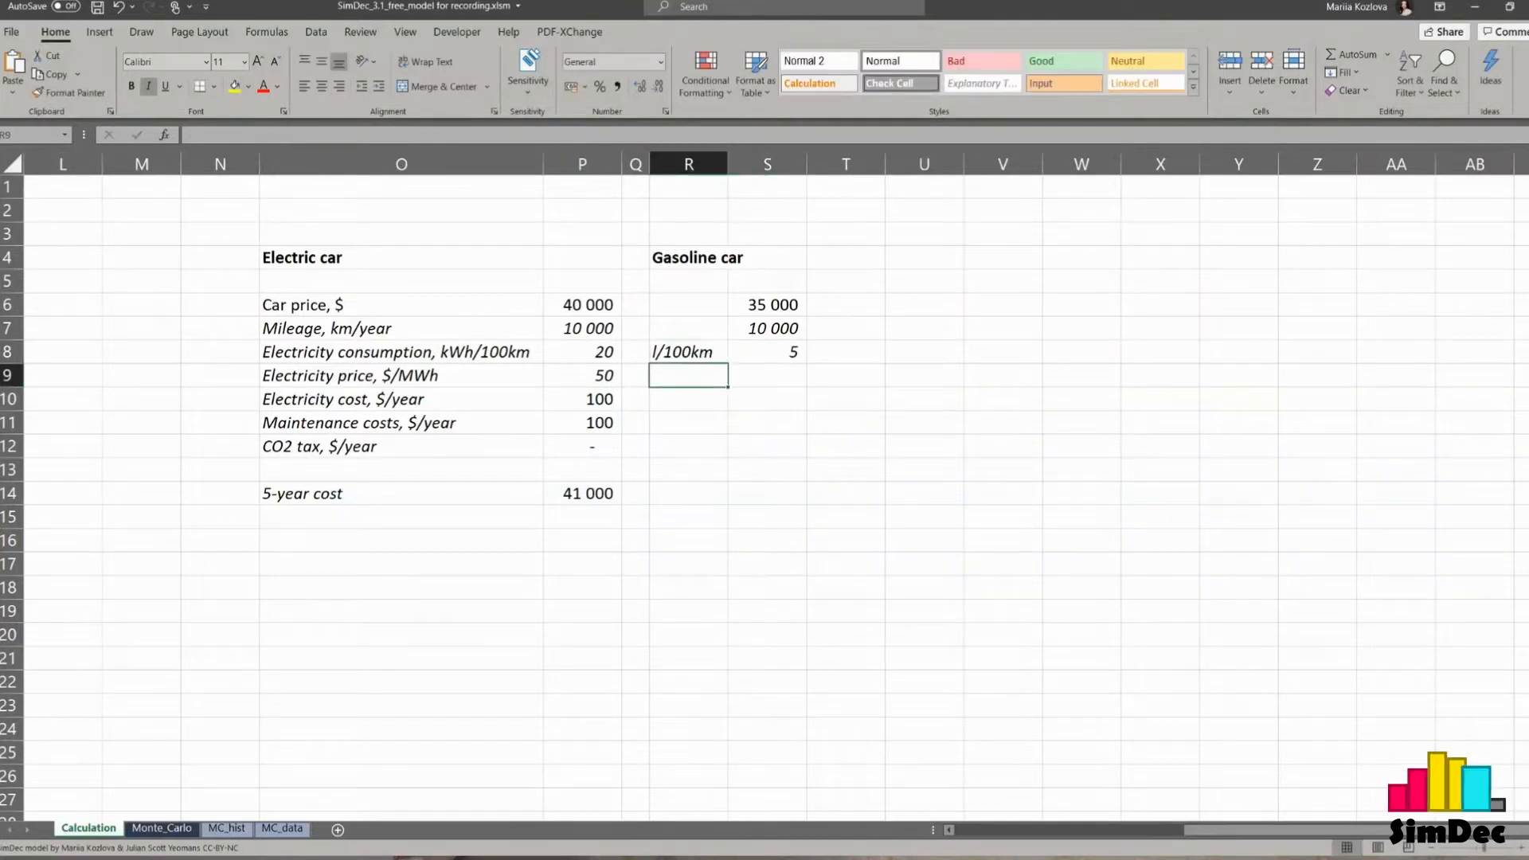
- Label R9 "$/l" and enter a gasoline price of 2 in S9
type("¤/")
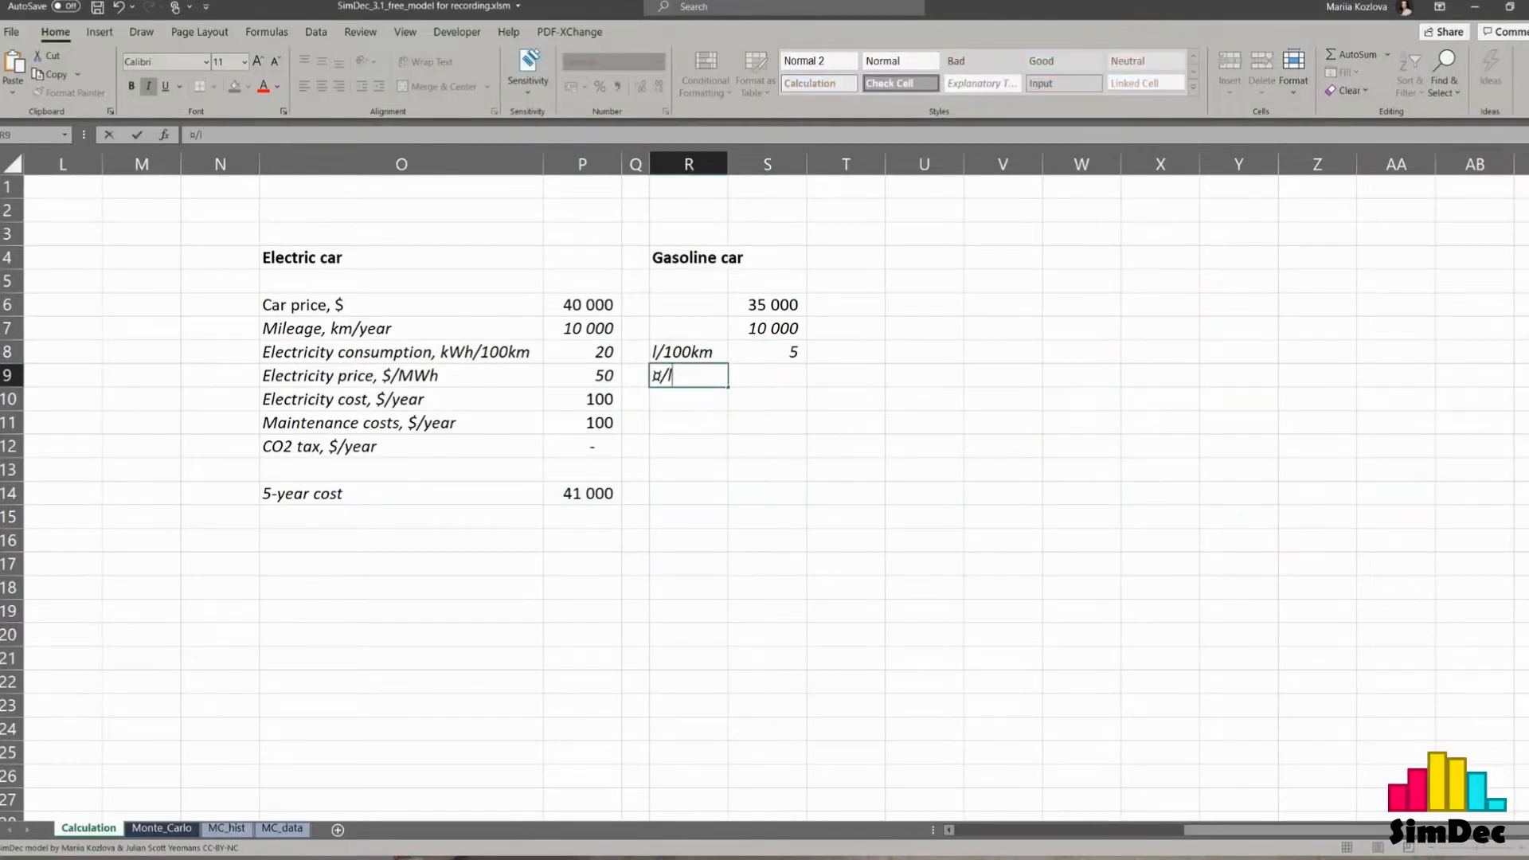
type("l")
key("ctrl+Return")
type("$")
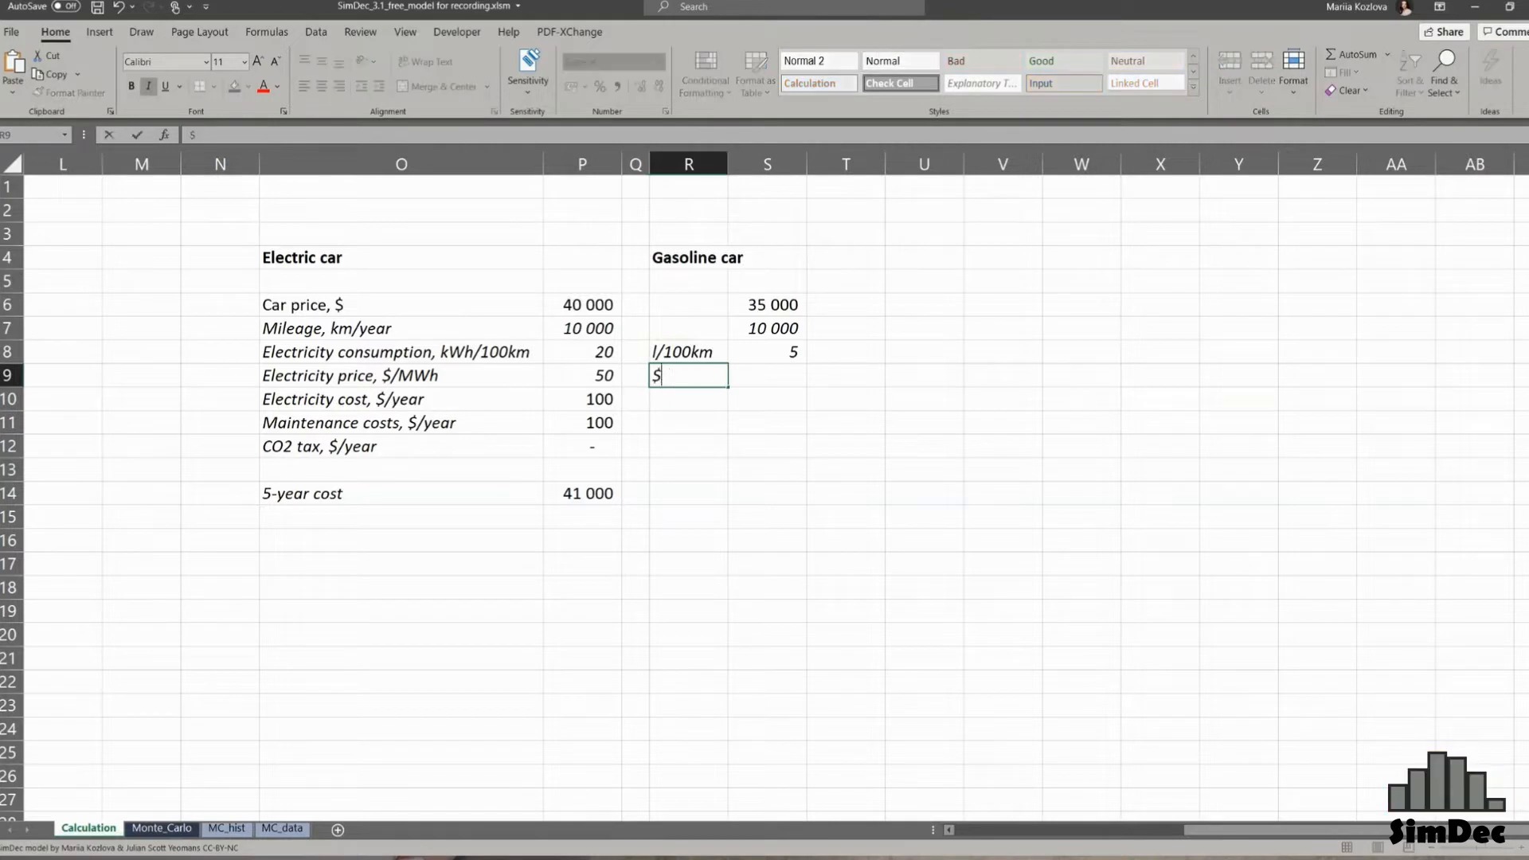
type("/l")
key("Tab")
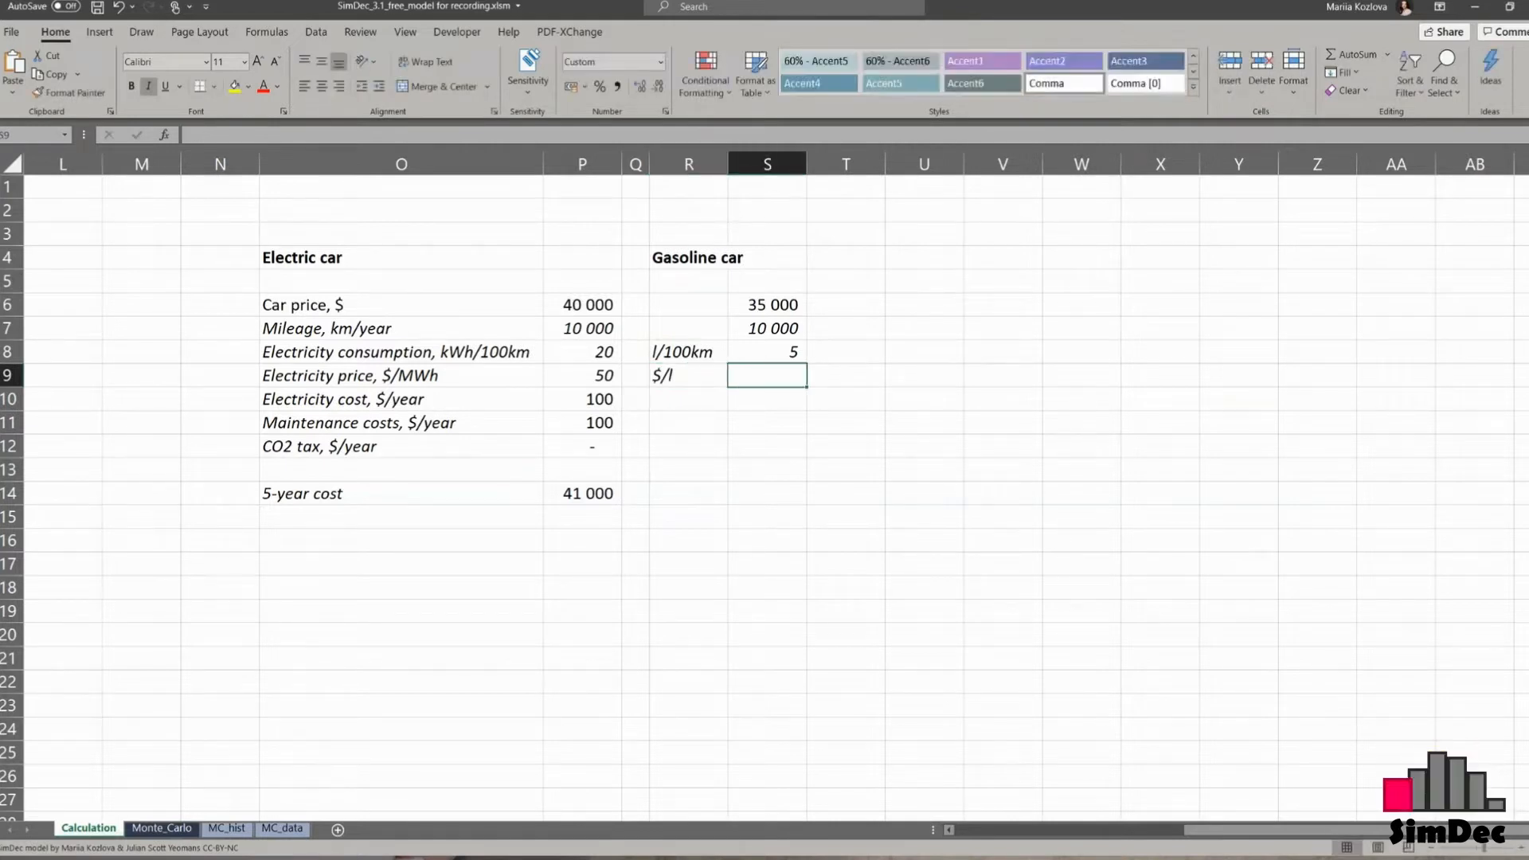
type("2")
key("Return")
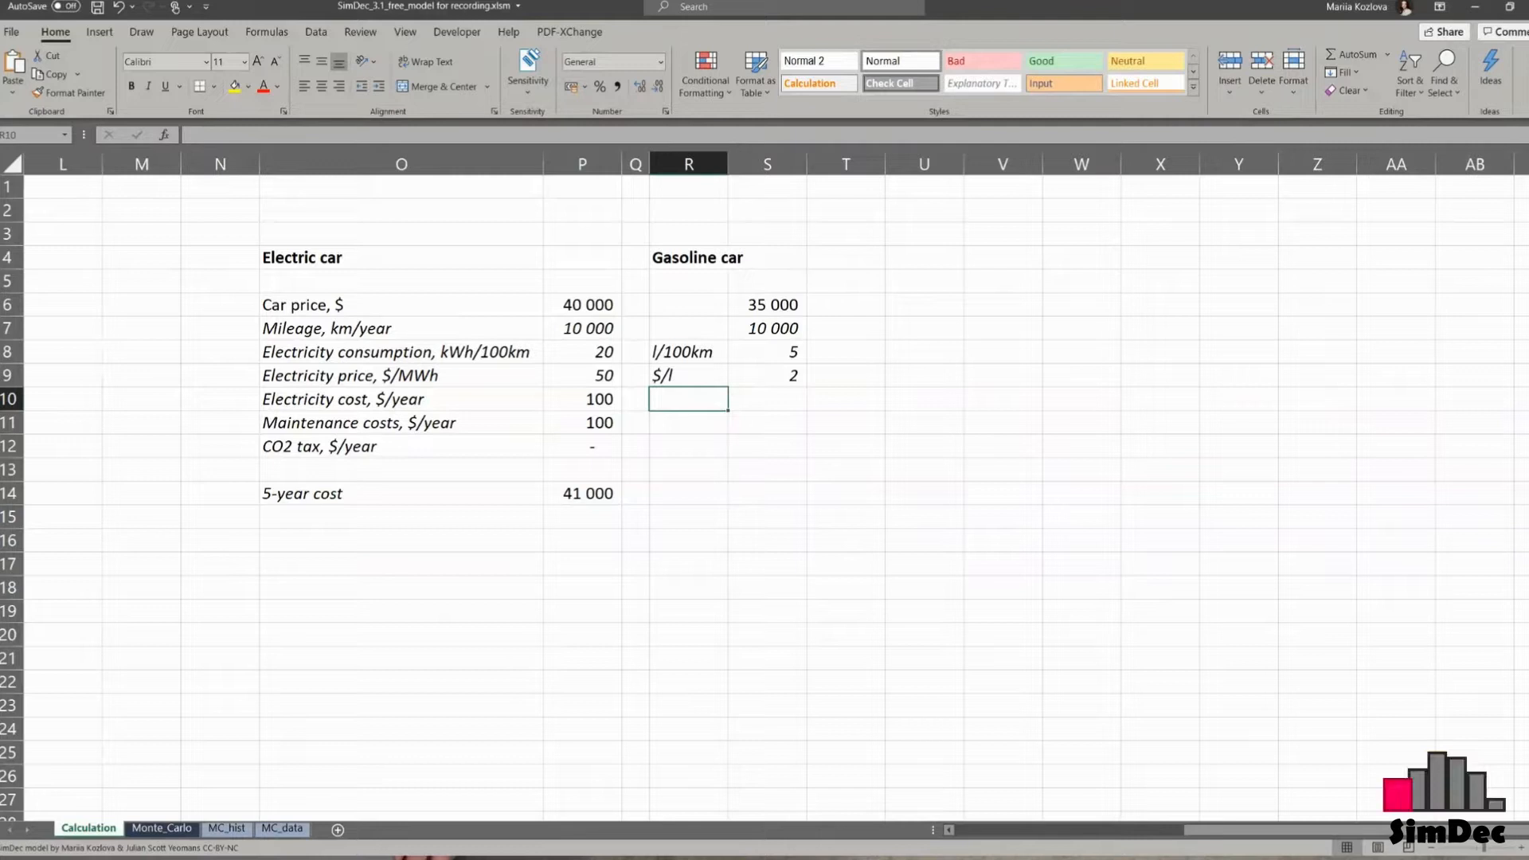
- Calculate the yearly gasoline cost in S10 with the formula =S7*S8/100*S9
key("Right")
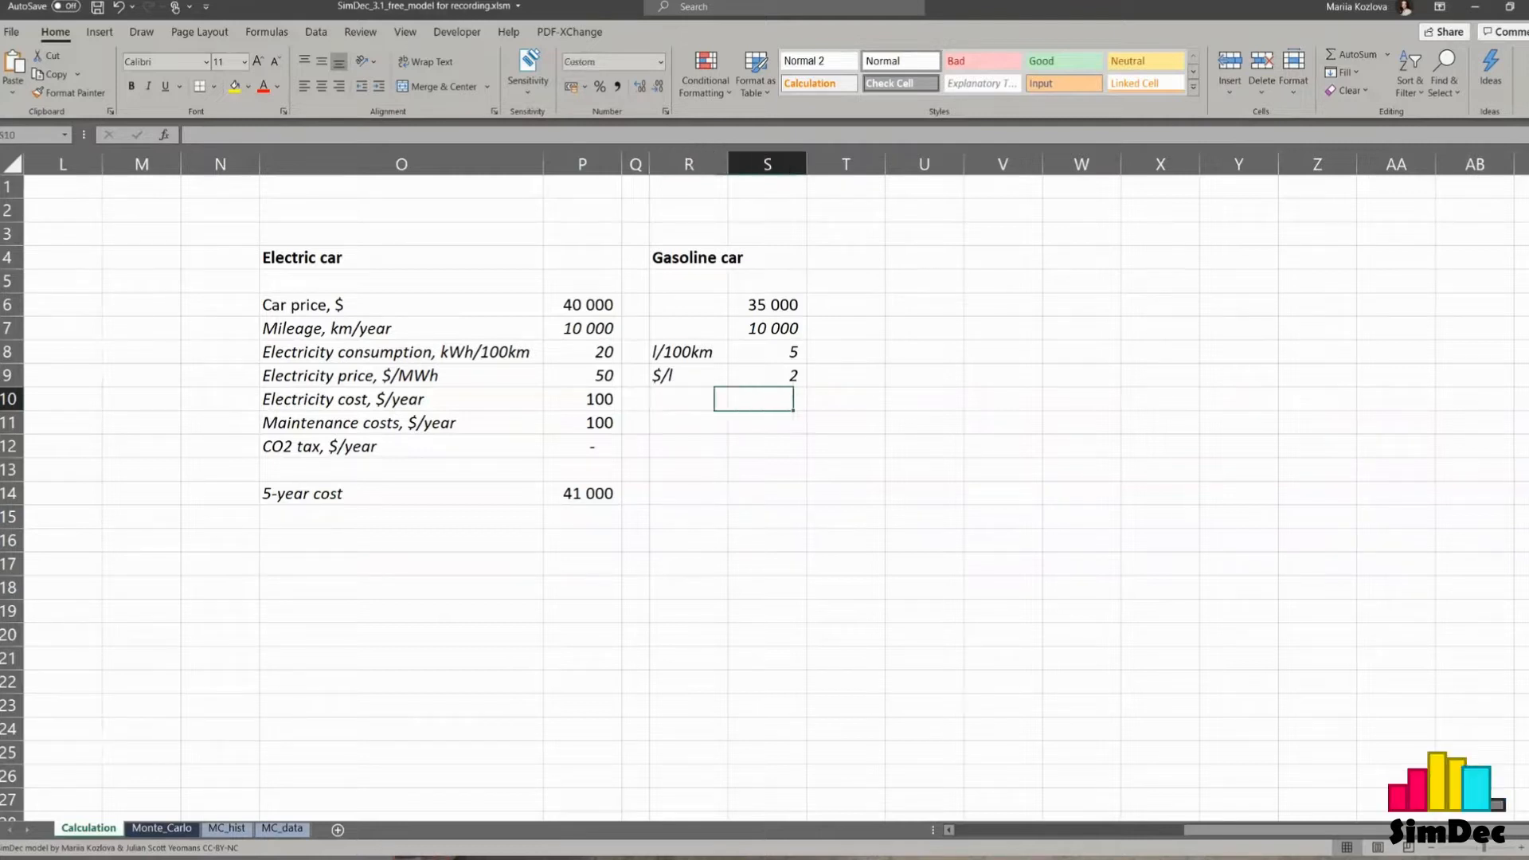
type("=")
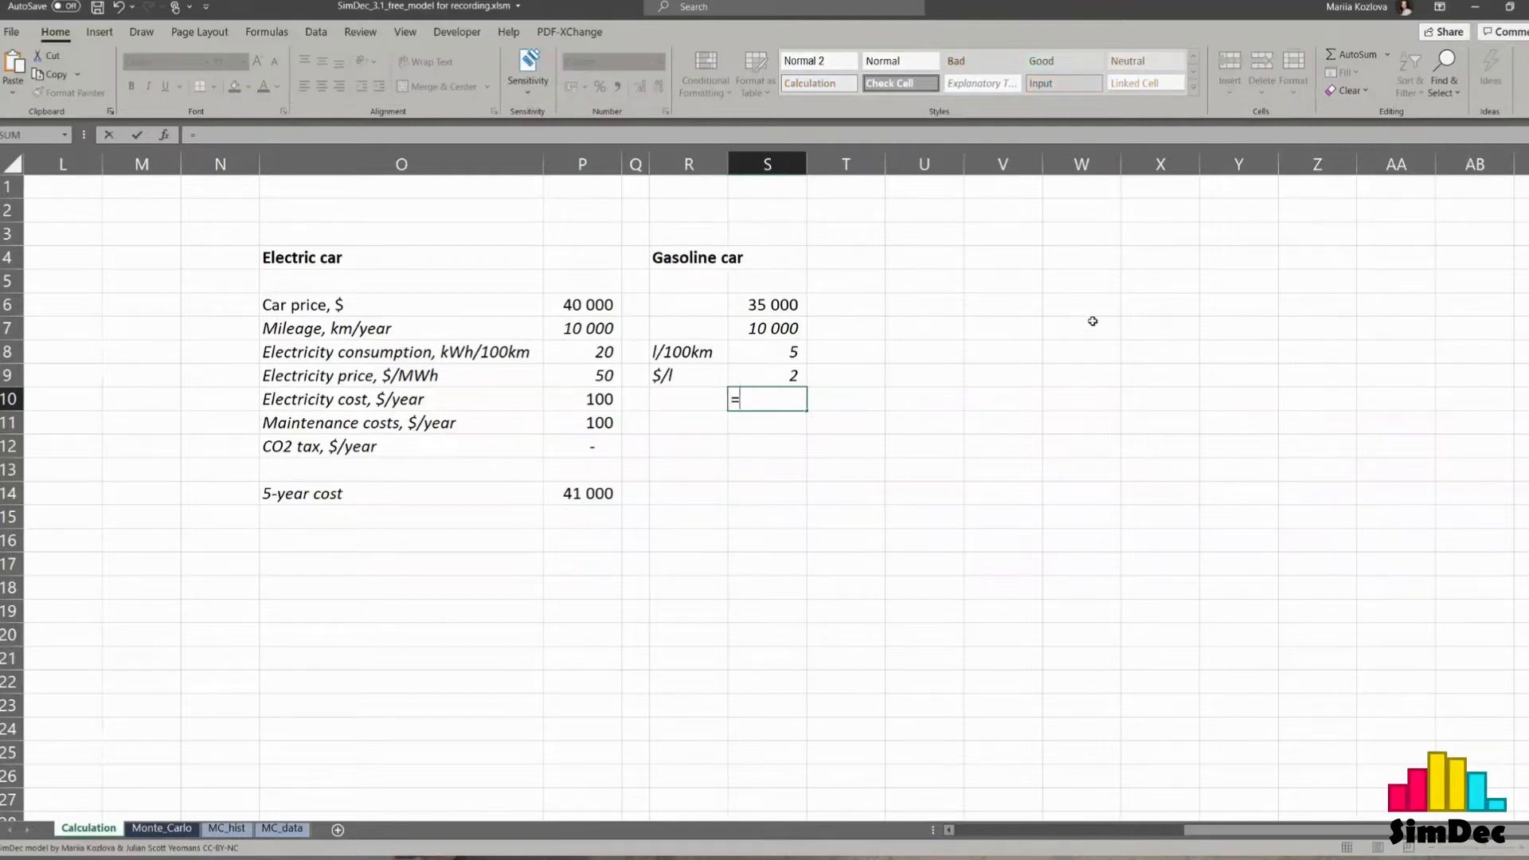
left_click(779, 328)
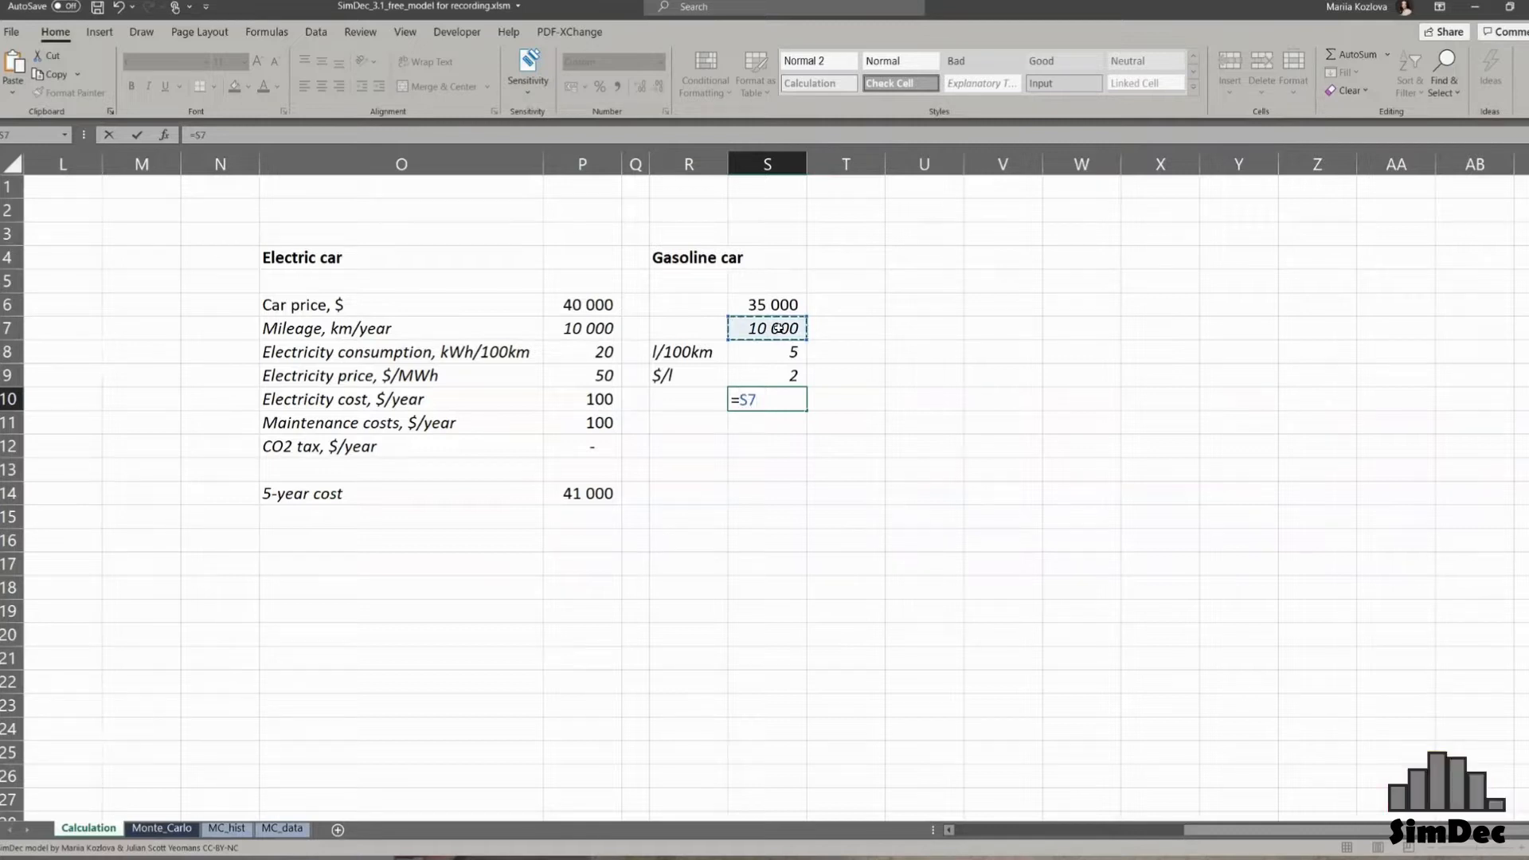
type("*")
left_click(776, 352)
type("/1")
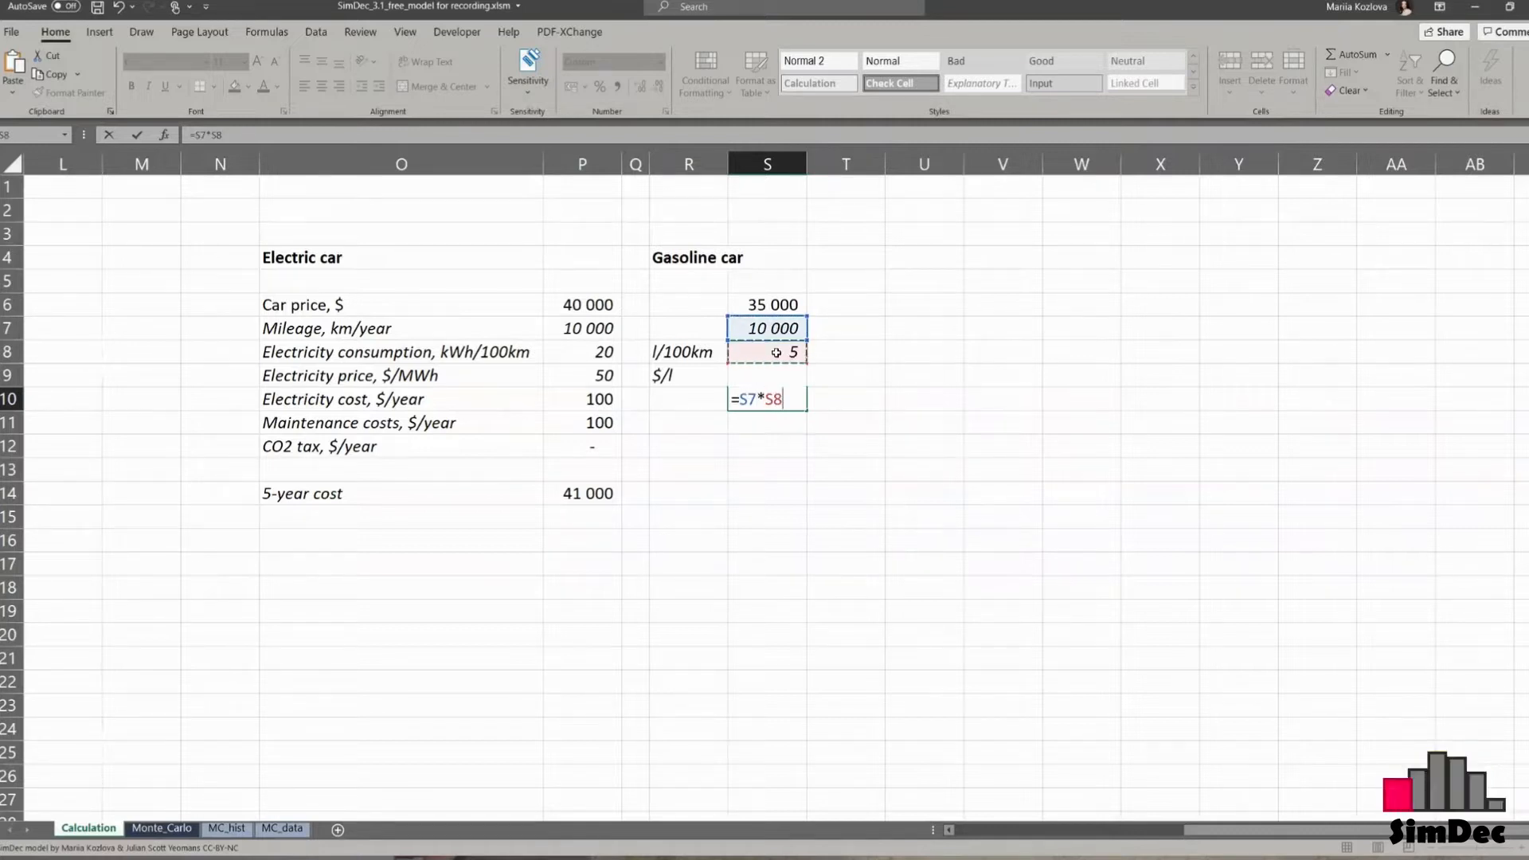
type("00*S9")
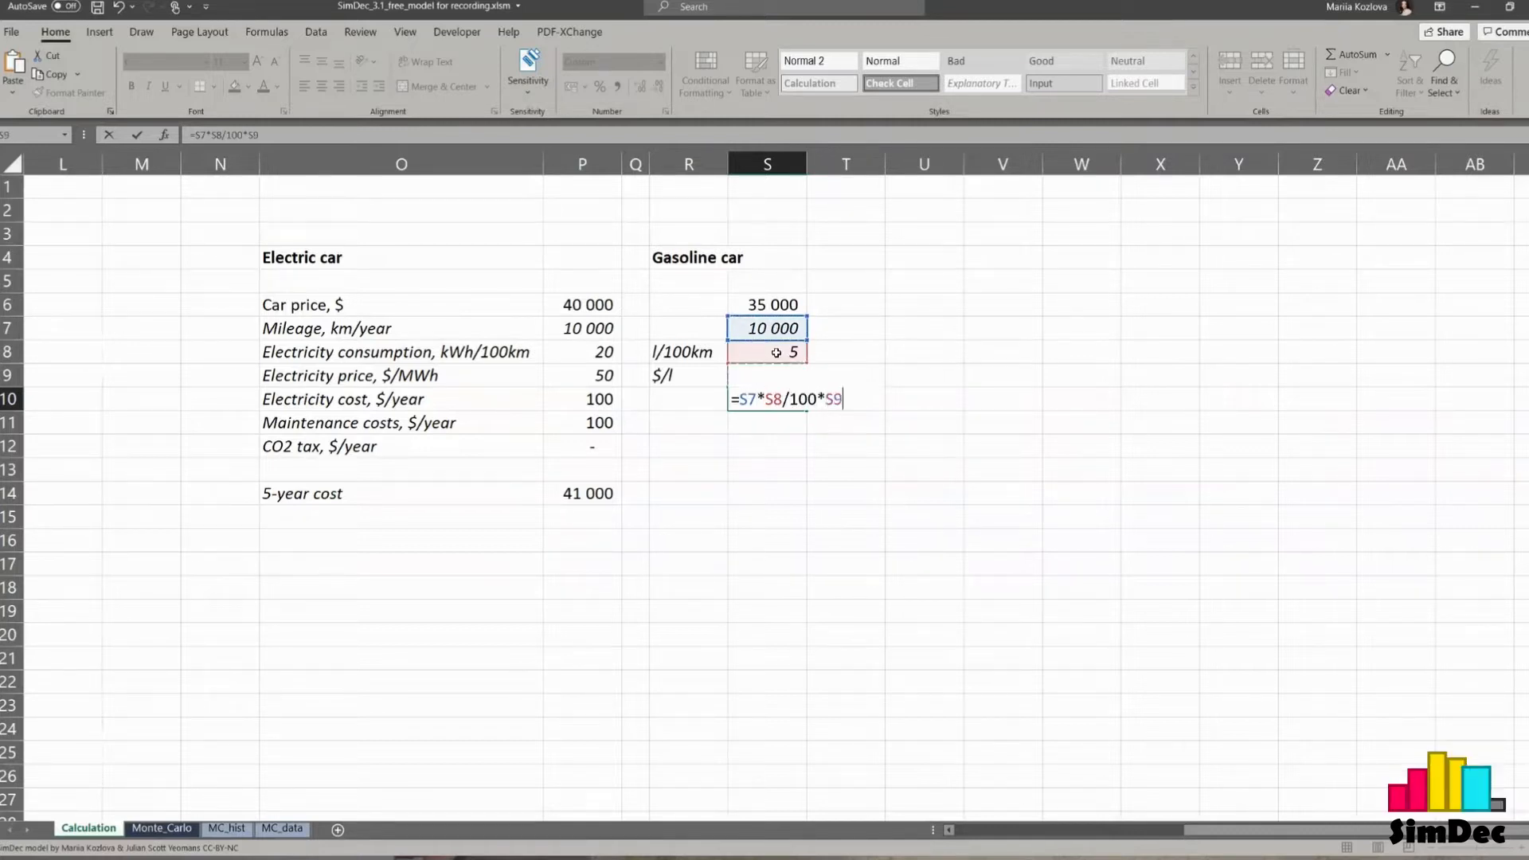
key("Return")
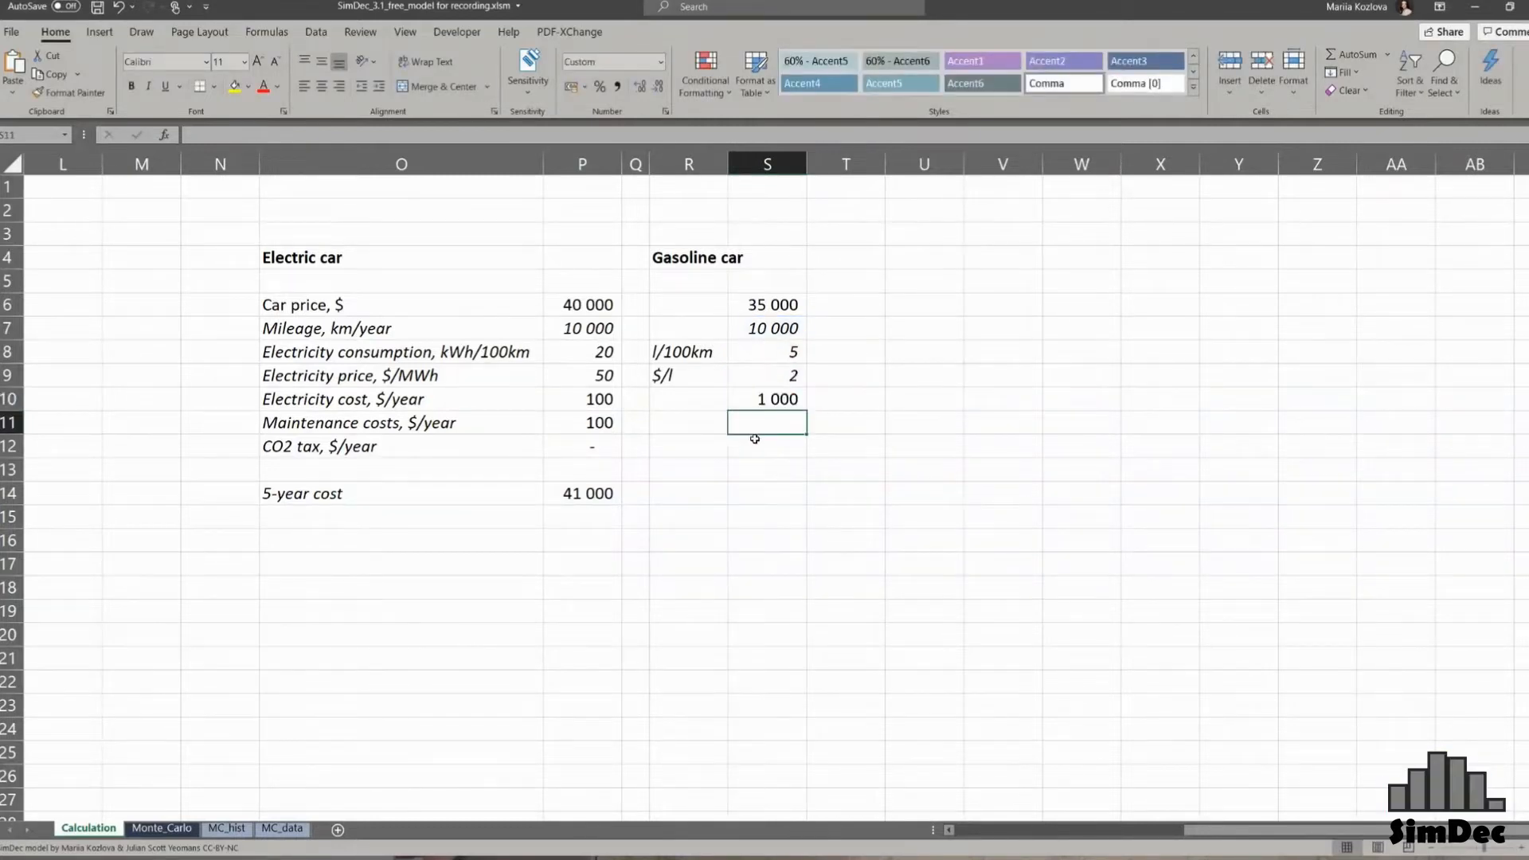
- Enter the gasoline car's maintenance costs of 300 in S11 and CO2 tax of 250 in S12
type("300")
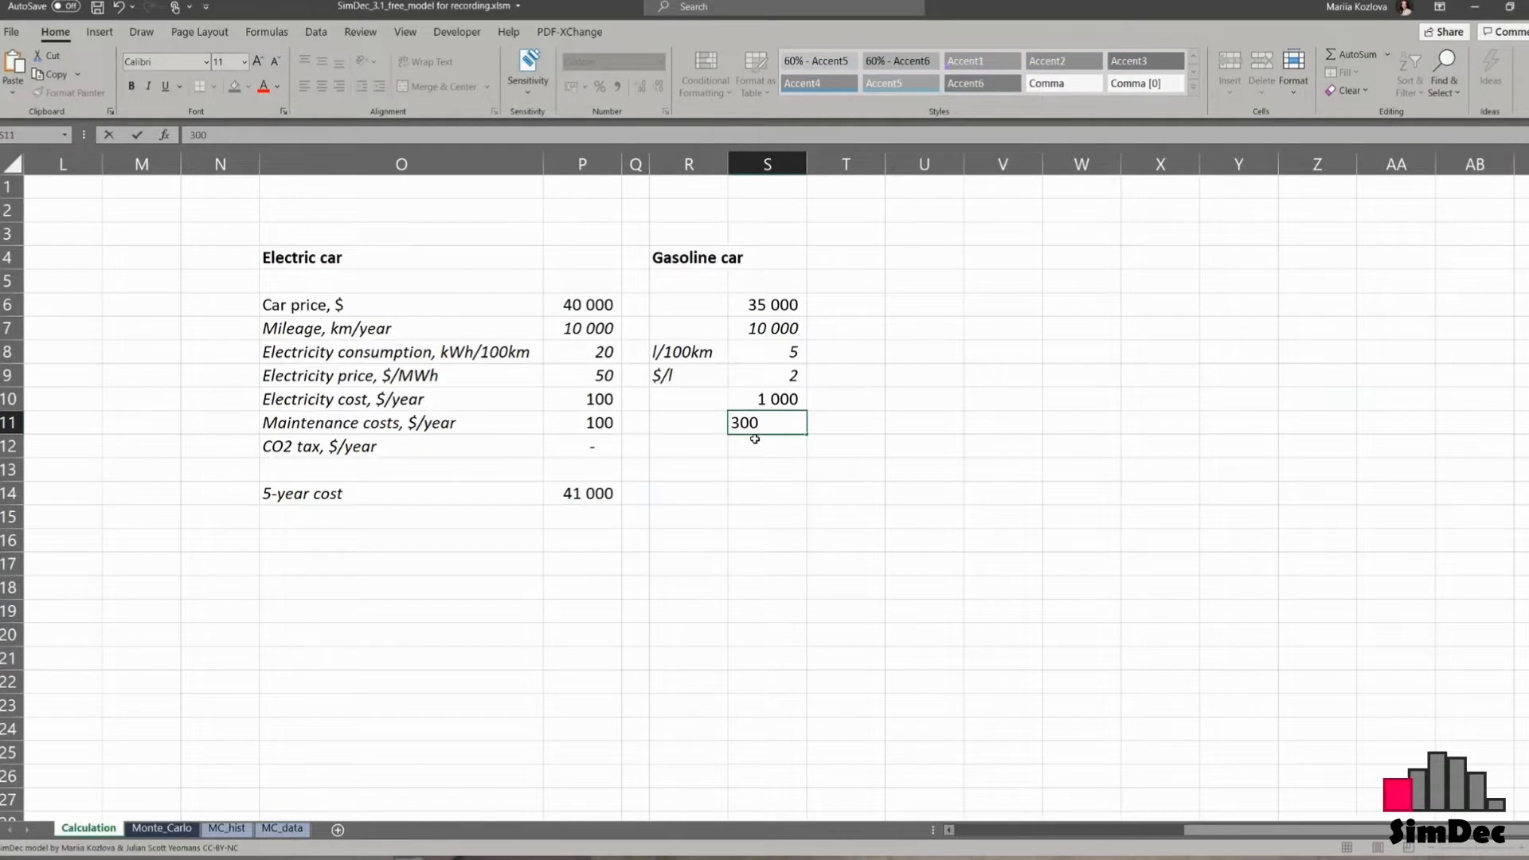
key("Return")
type("250")
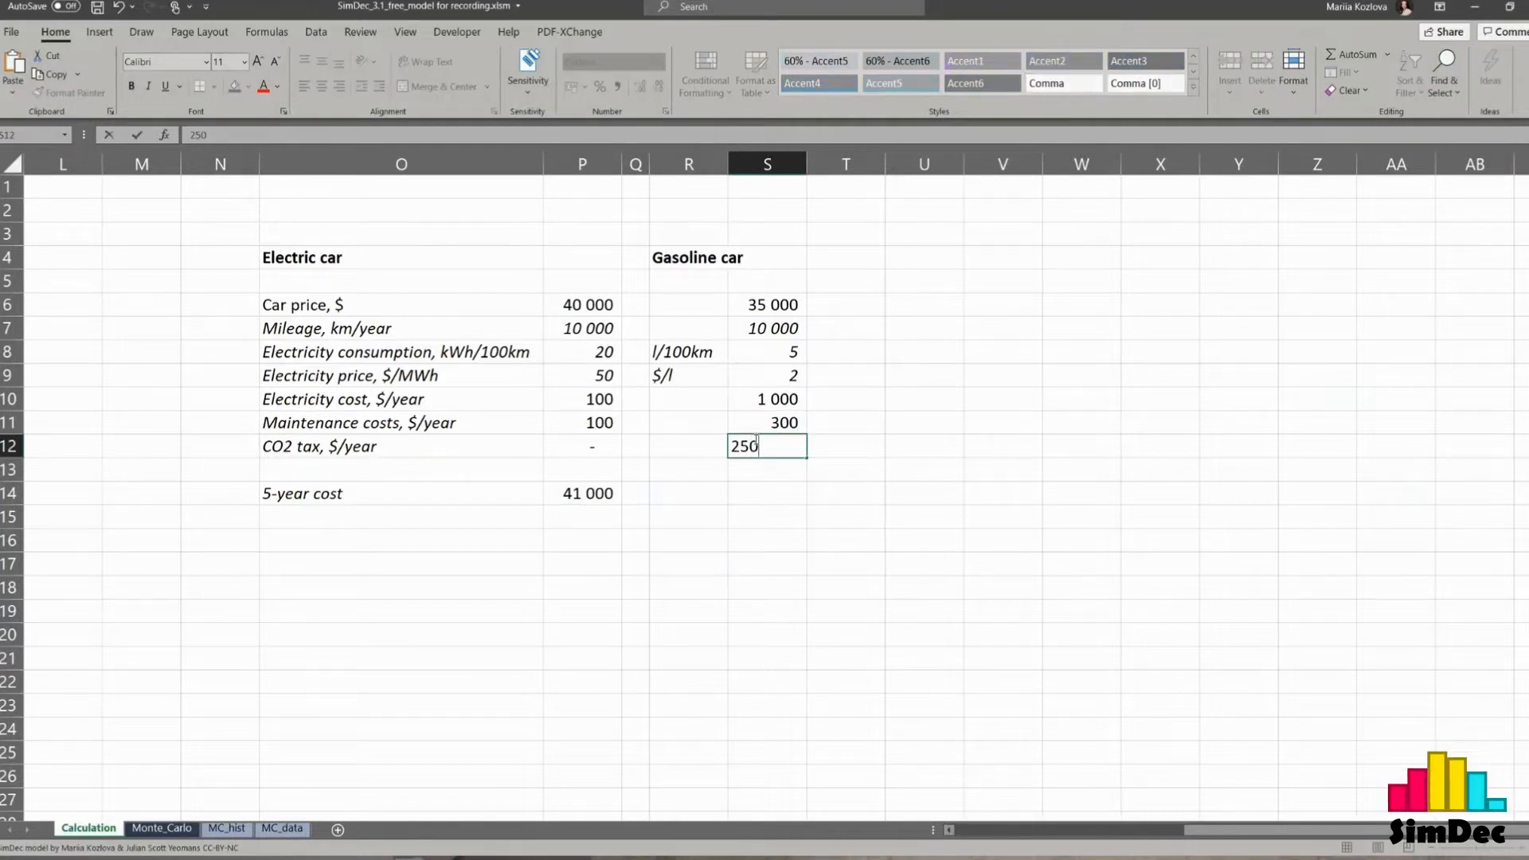
key("Return")
key("Return")
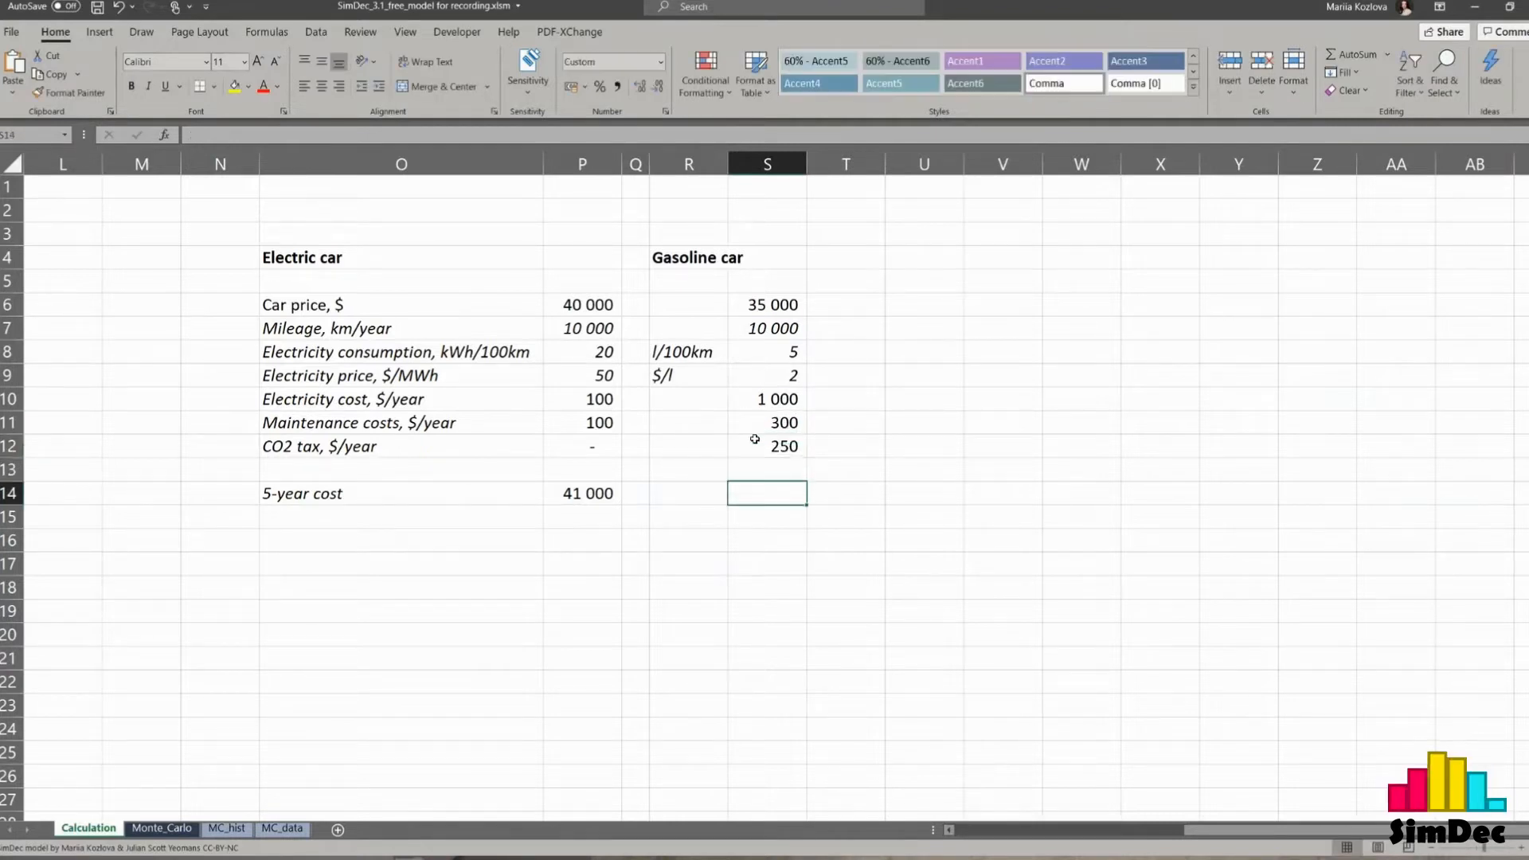
- Copy the 5-year cost formula from P14 into S14 for the gasoline car
left_click(593, 500)
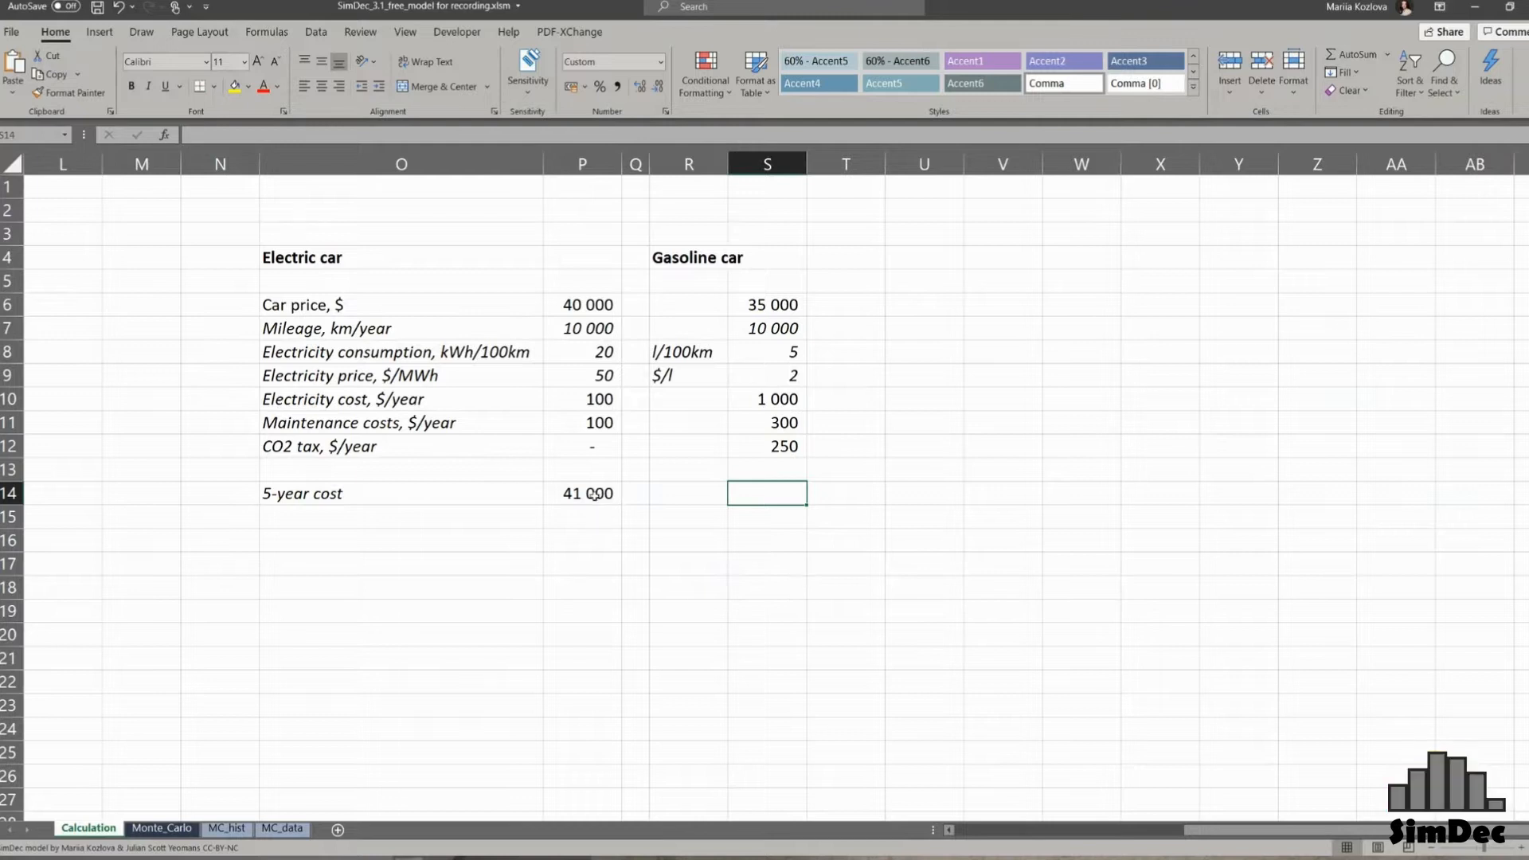
key("ctrl+c")
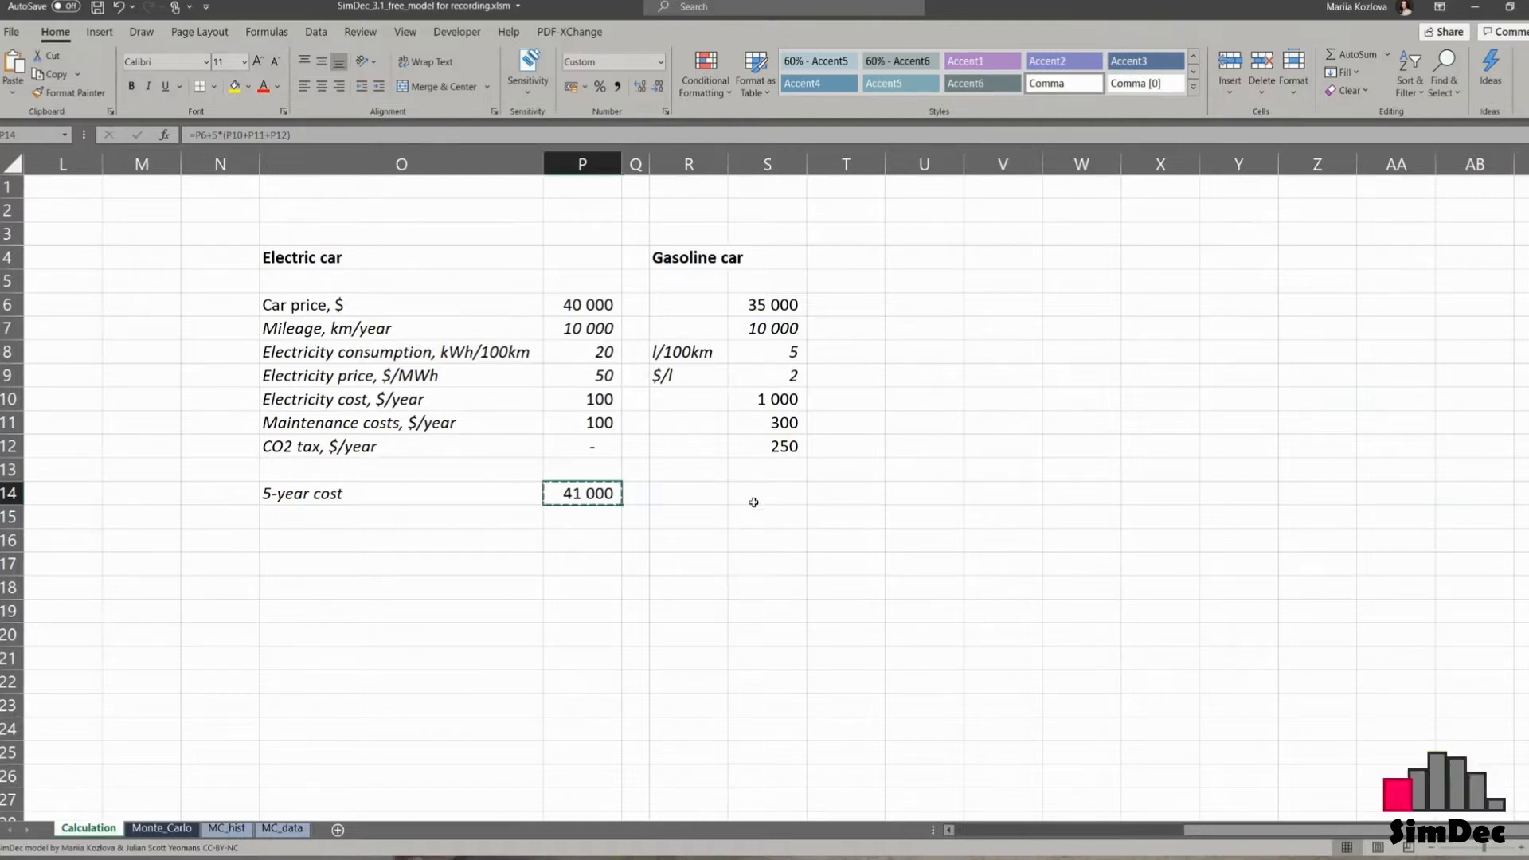
left_click(757, 498)
key("ctrl+v")
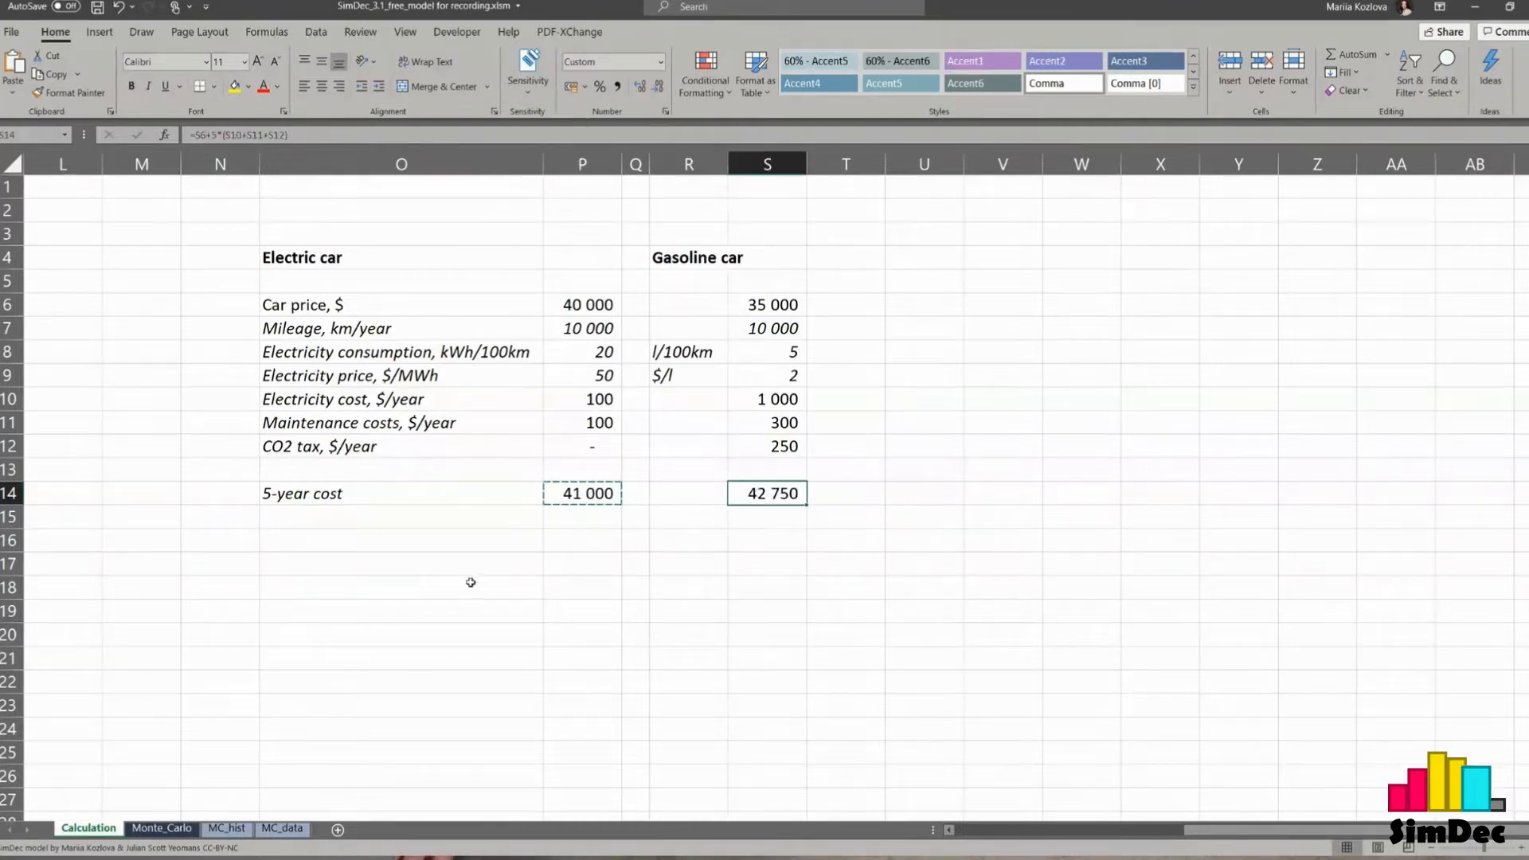
- Label cell O16 "Benefit" below the 5-year cost row
left_click(470, 542)
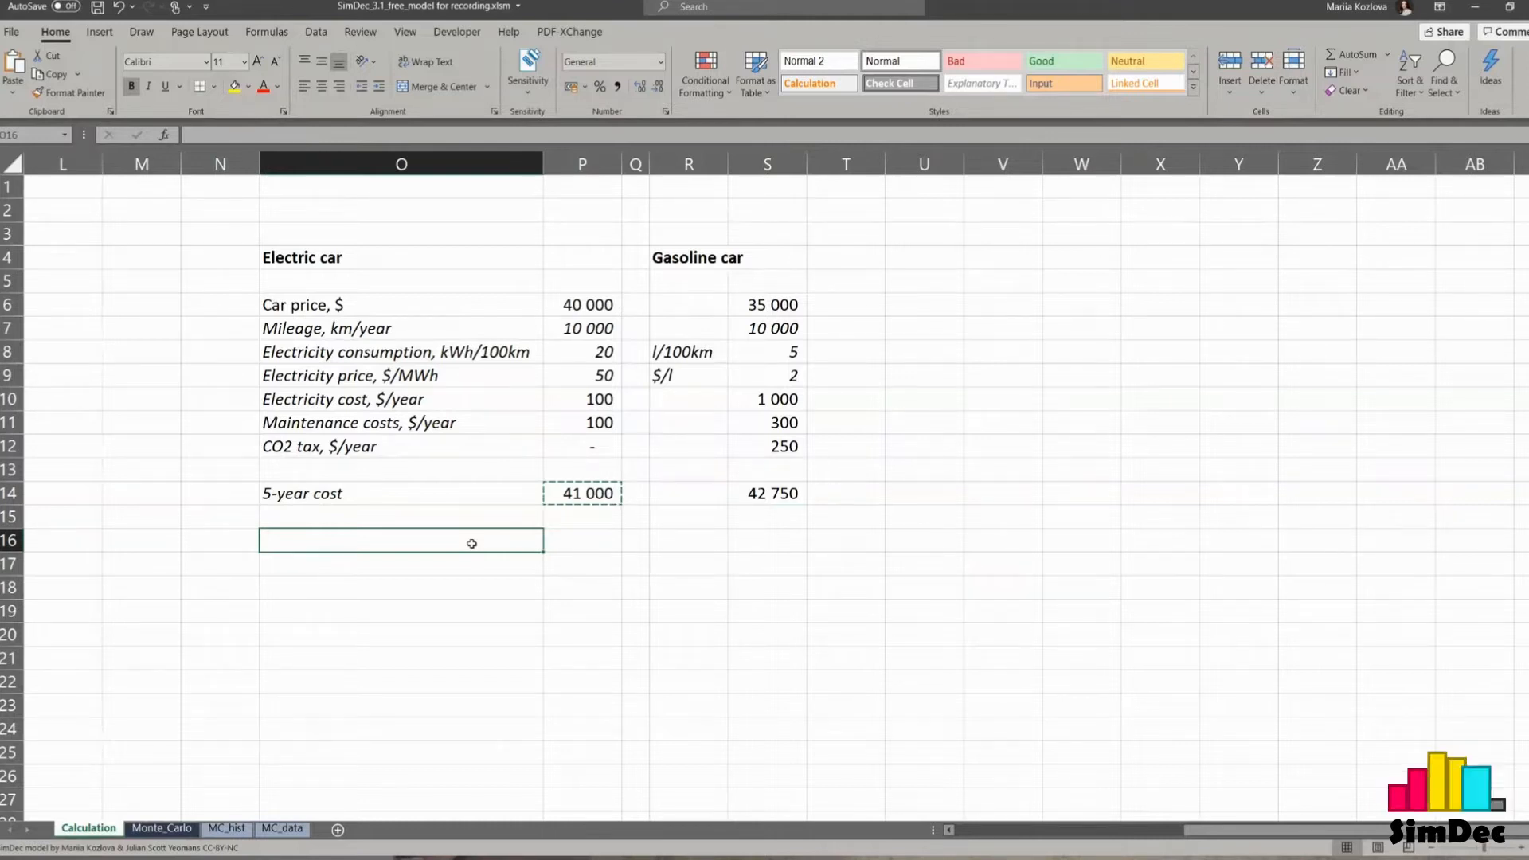
type("Be")
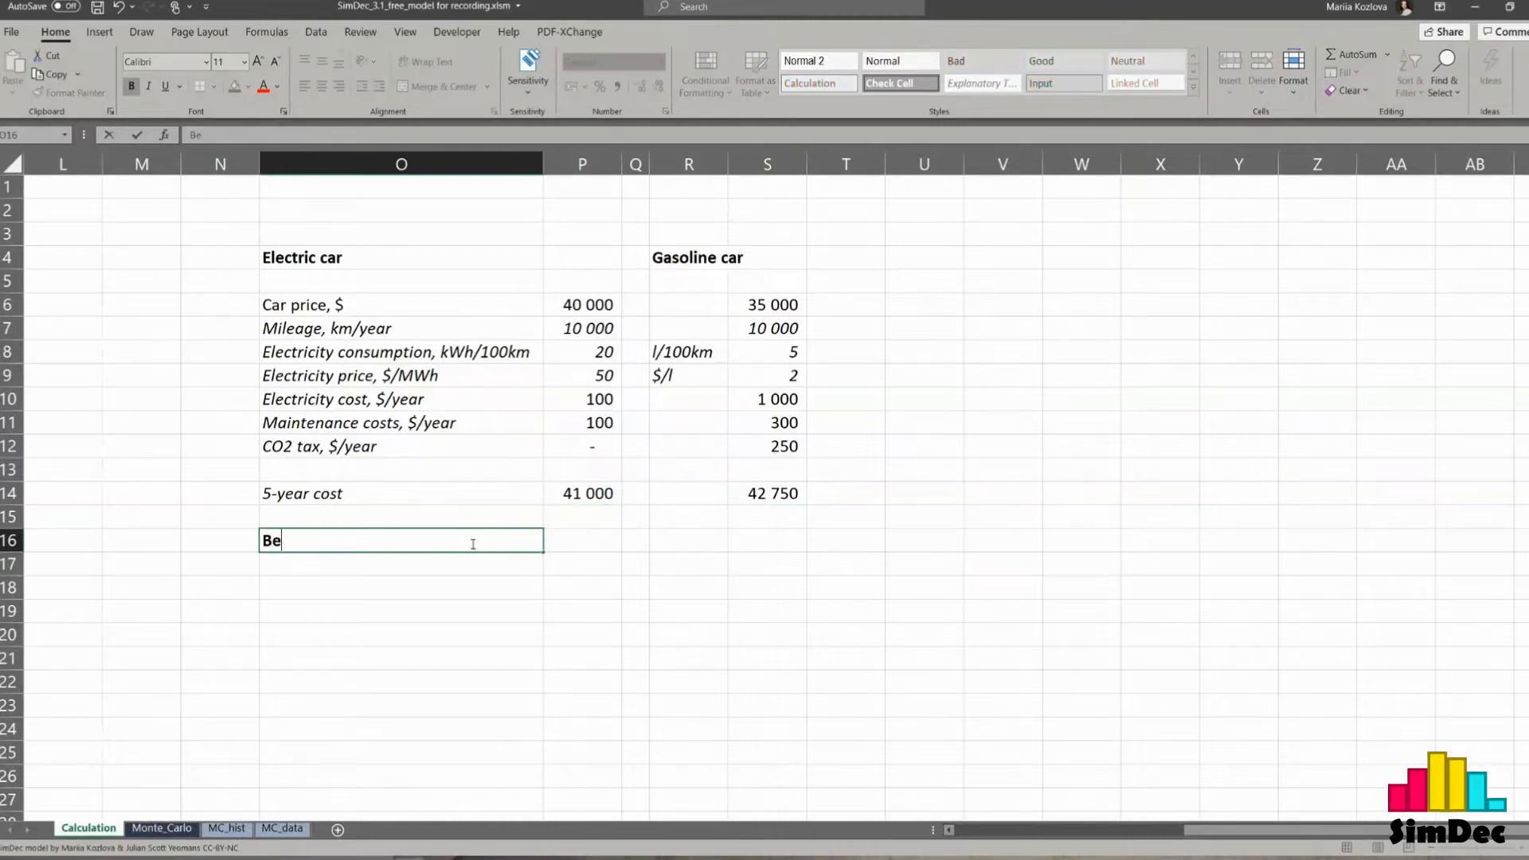
type("nefit")
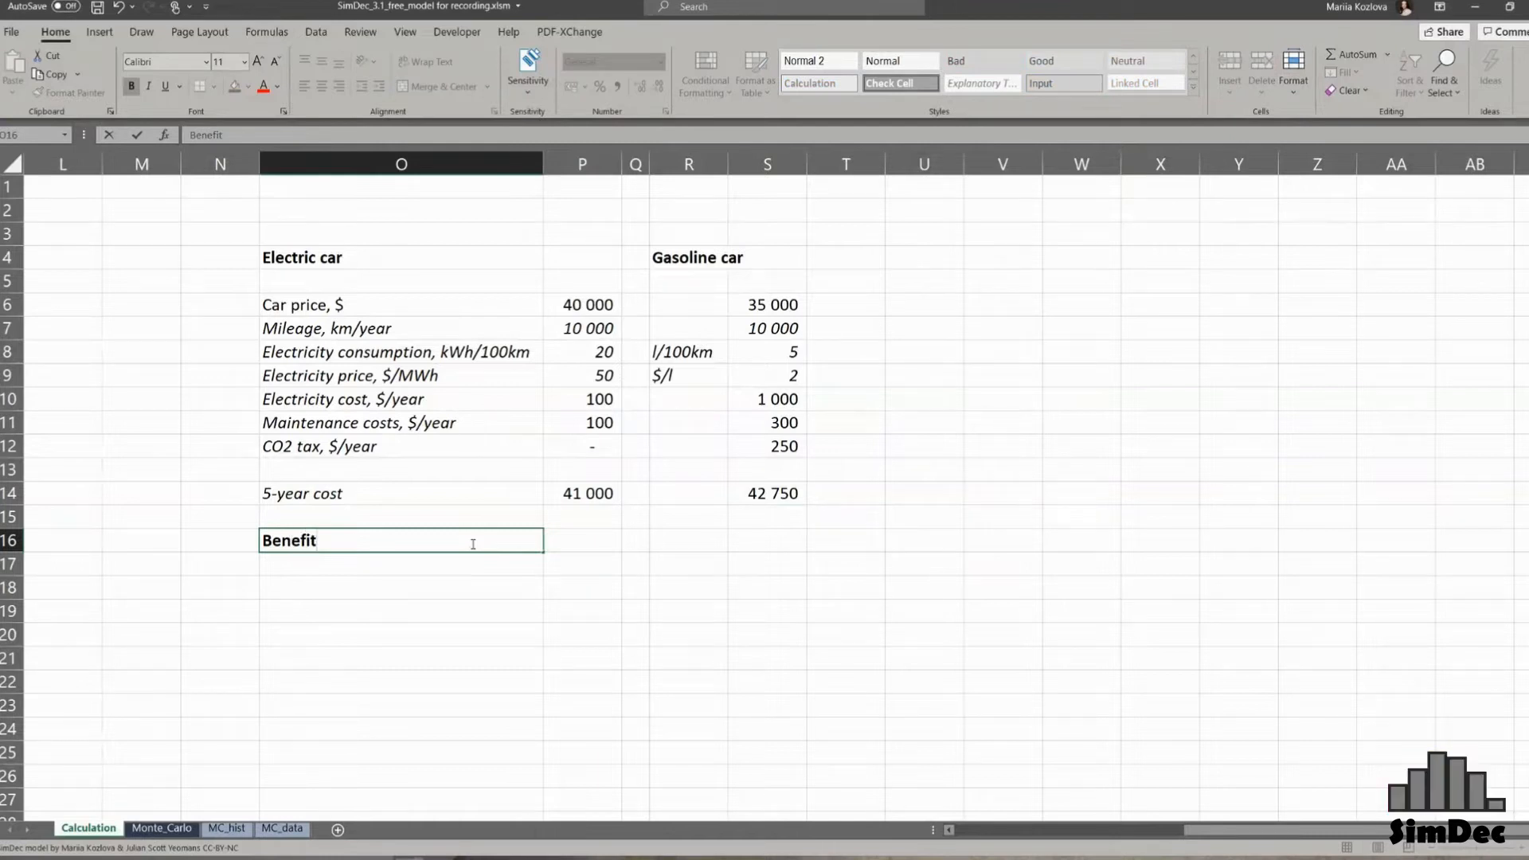
key("Tab")
- Calculate the benefit in P16 as the gasoline car's 5-year cost minus the electric car's, =S14-P14
type("=")
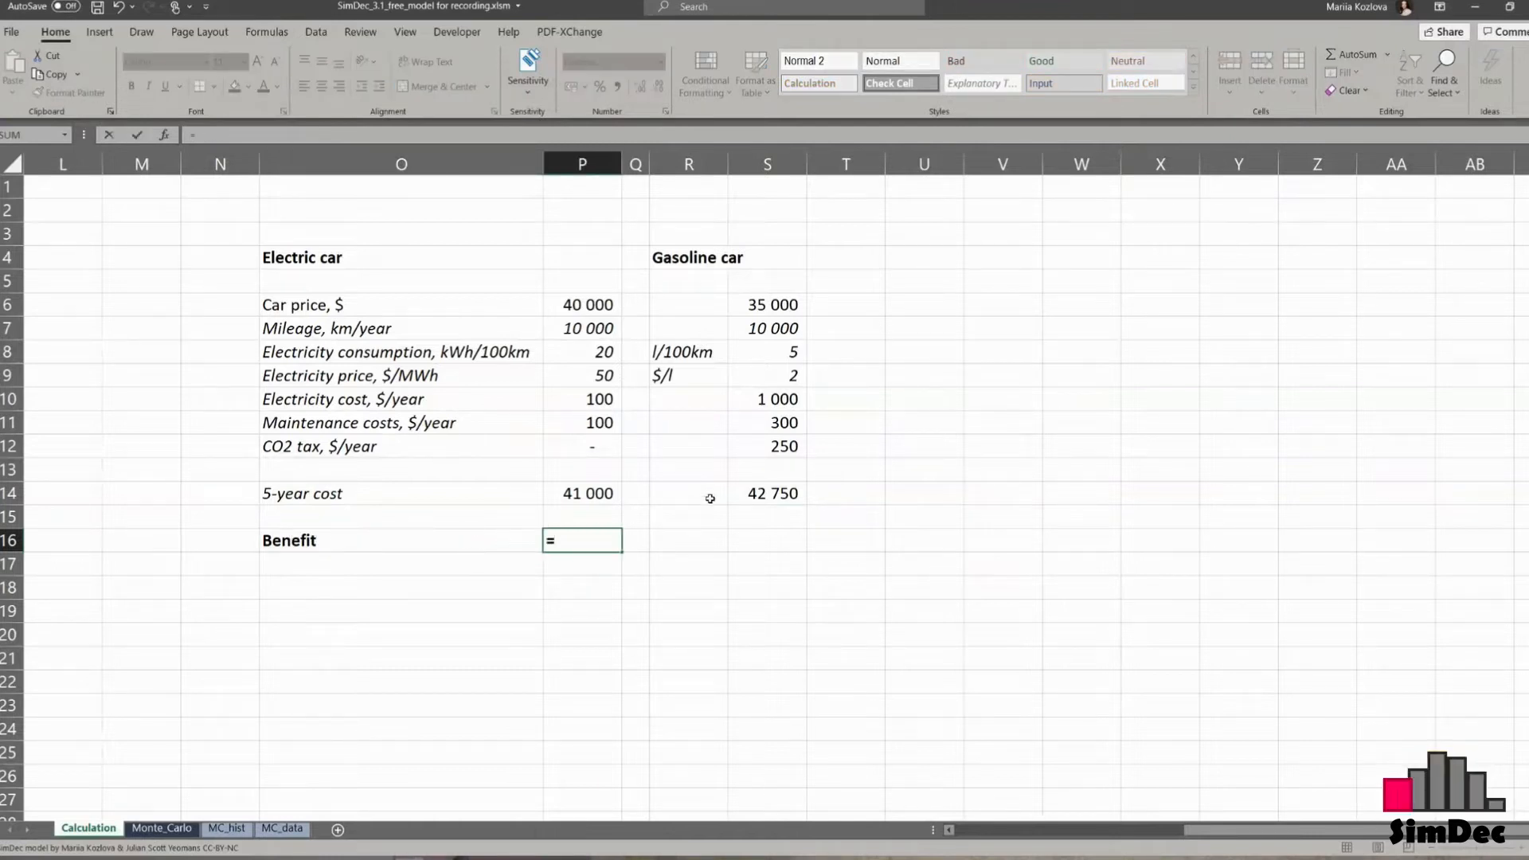
left_click(756, 494)
type("-")
left_click(590, 494)
key("Tab")
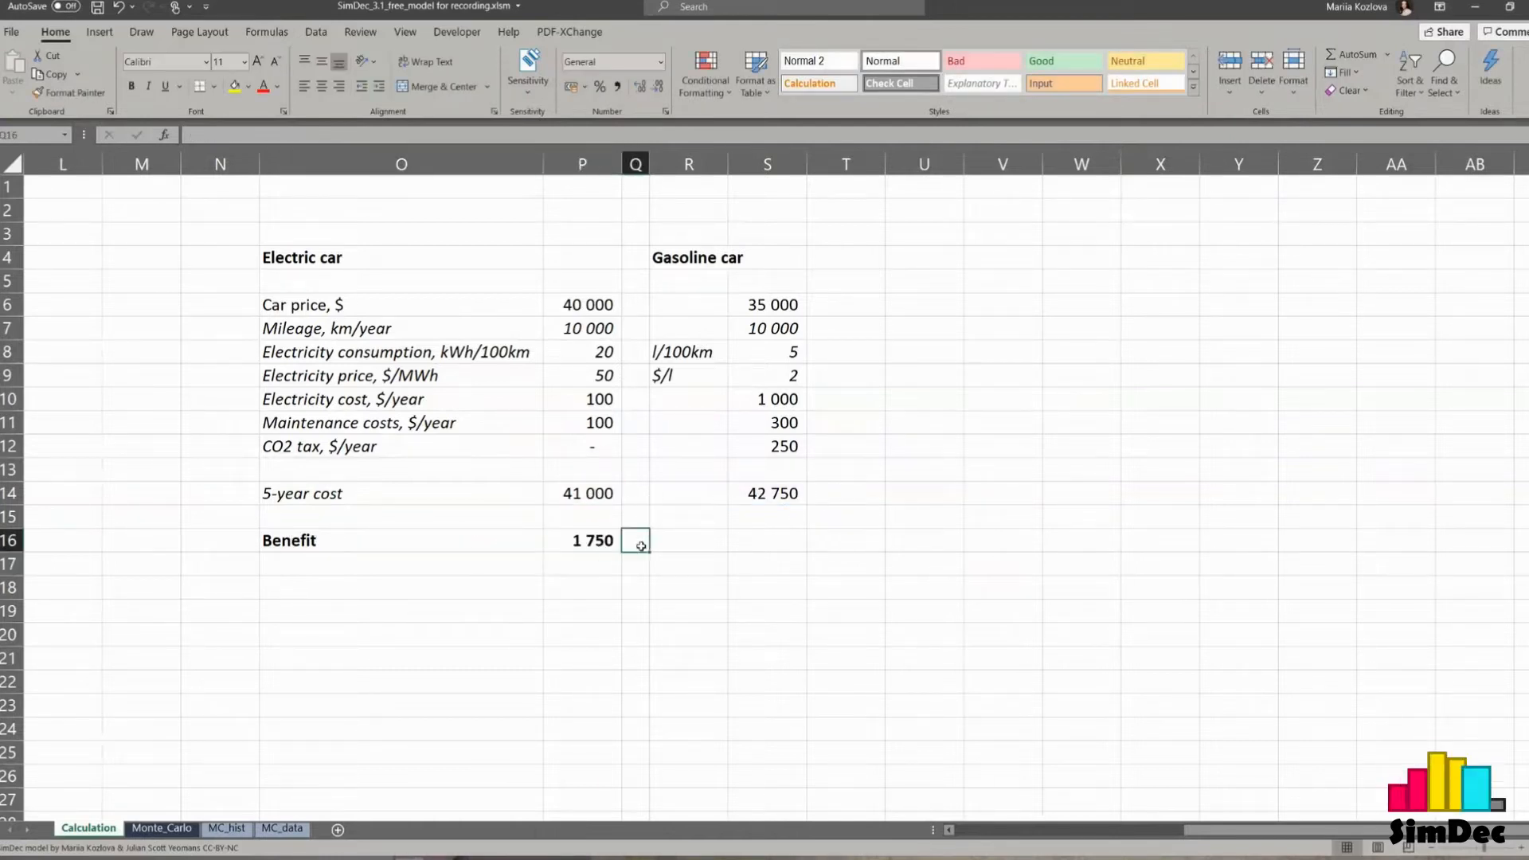
left_click(669, 547)
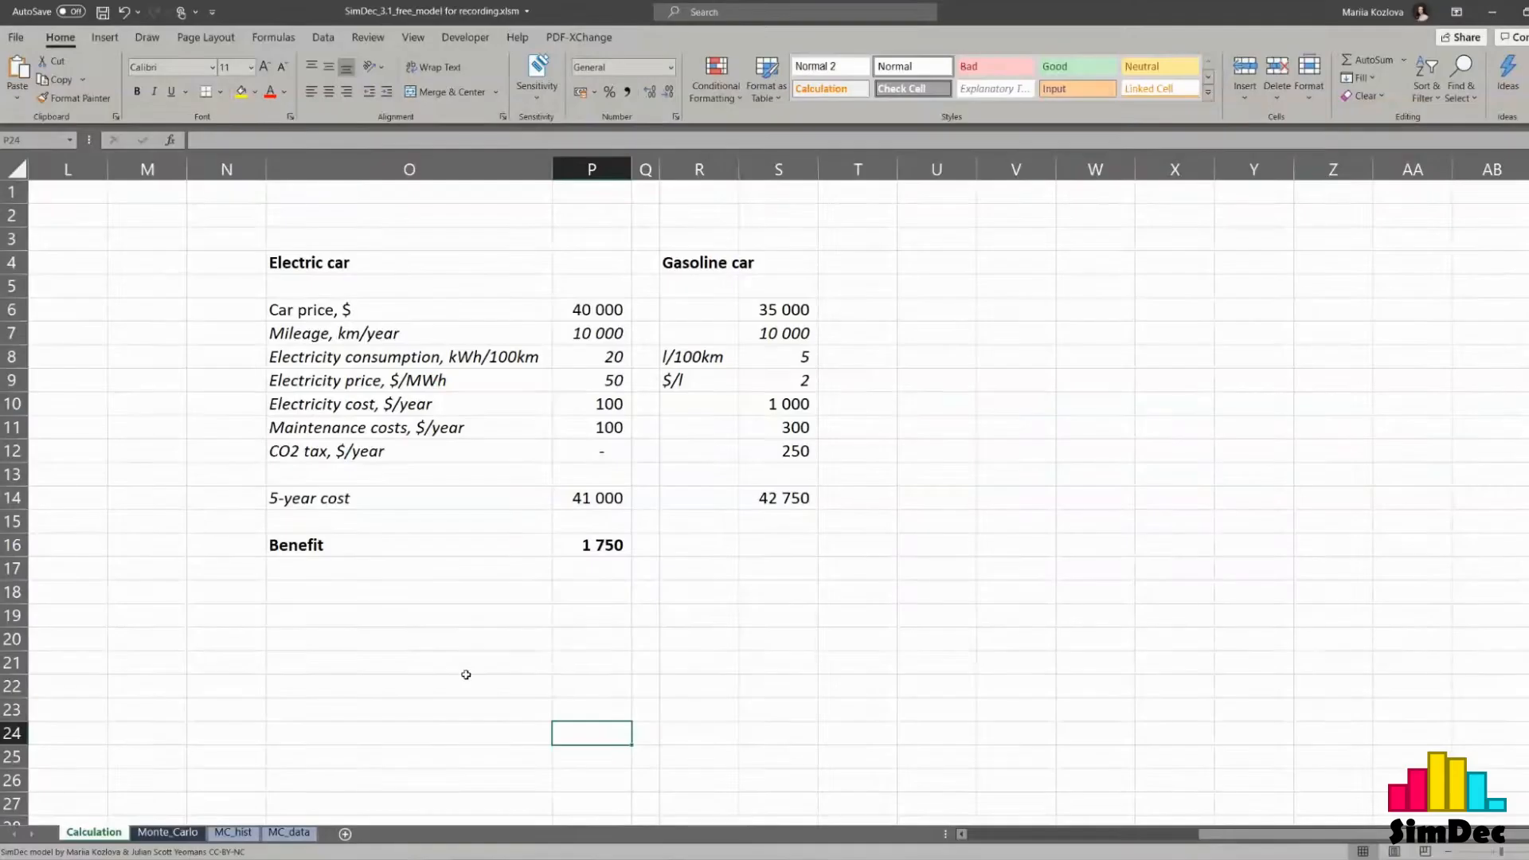
left_click(534, 664)
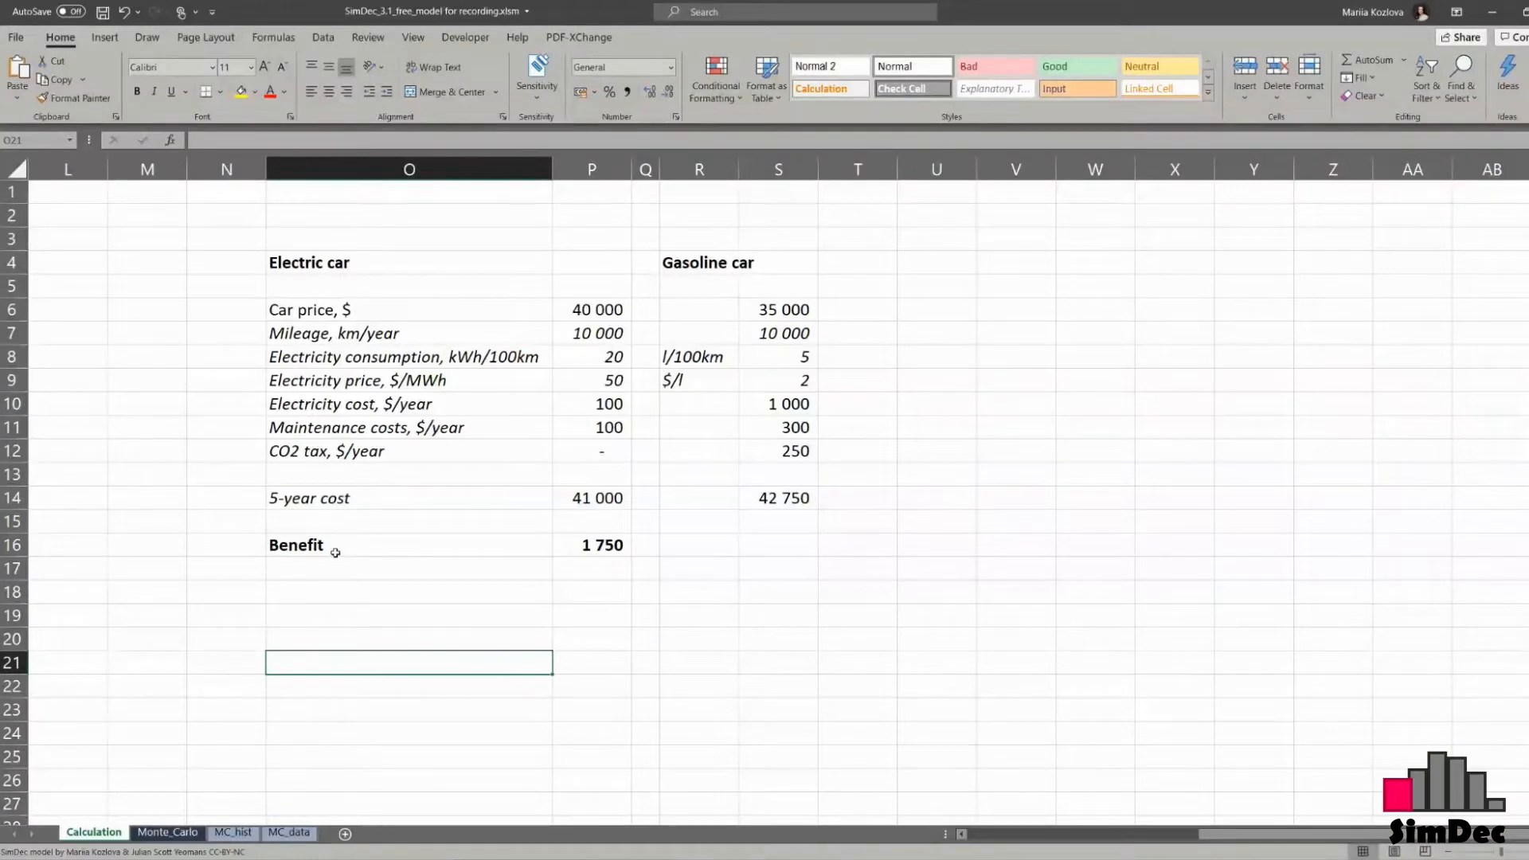
- In the Monte_Carlo sheet, link the first decomposition variable name in C7 to the car price label, =Calculation!O6
left_click(169, 832)
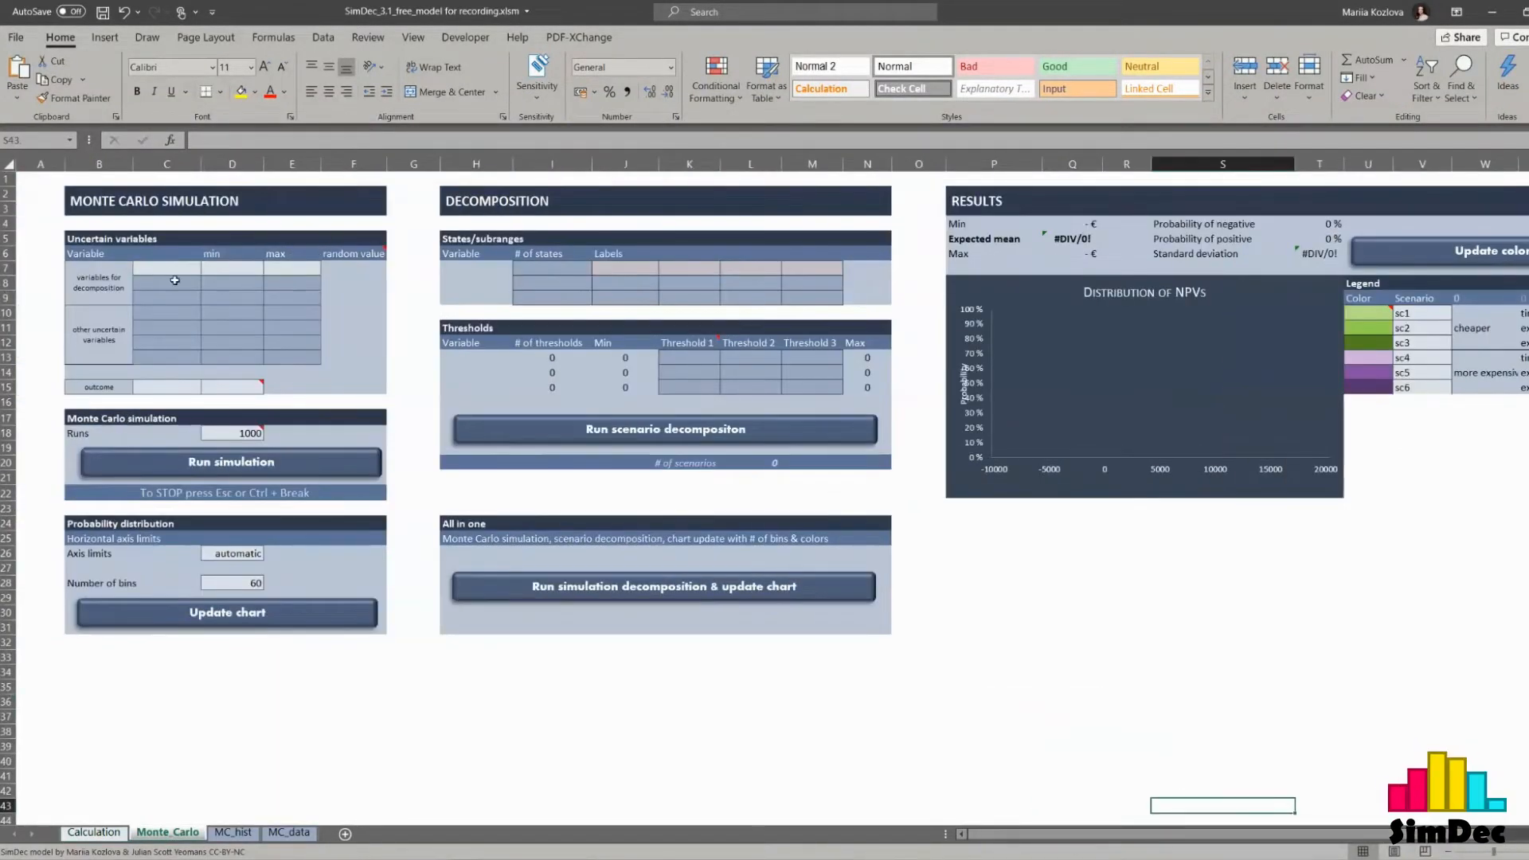
left_click(175, 271)
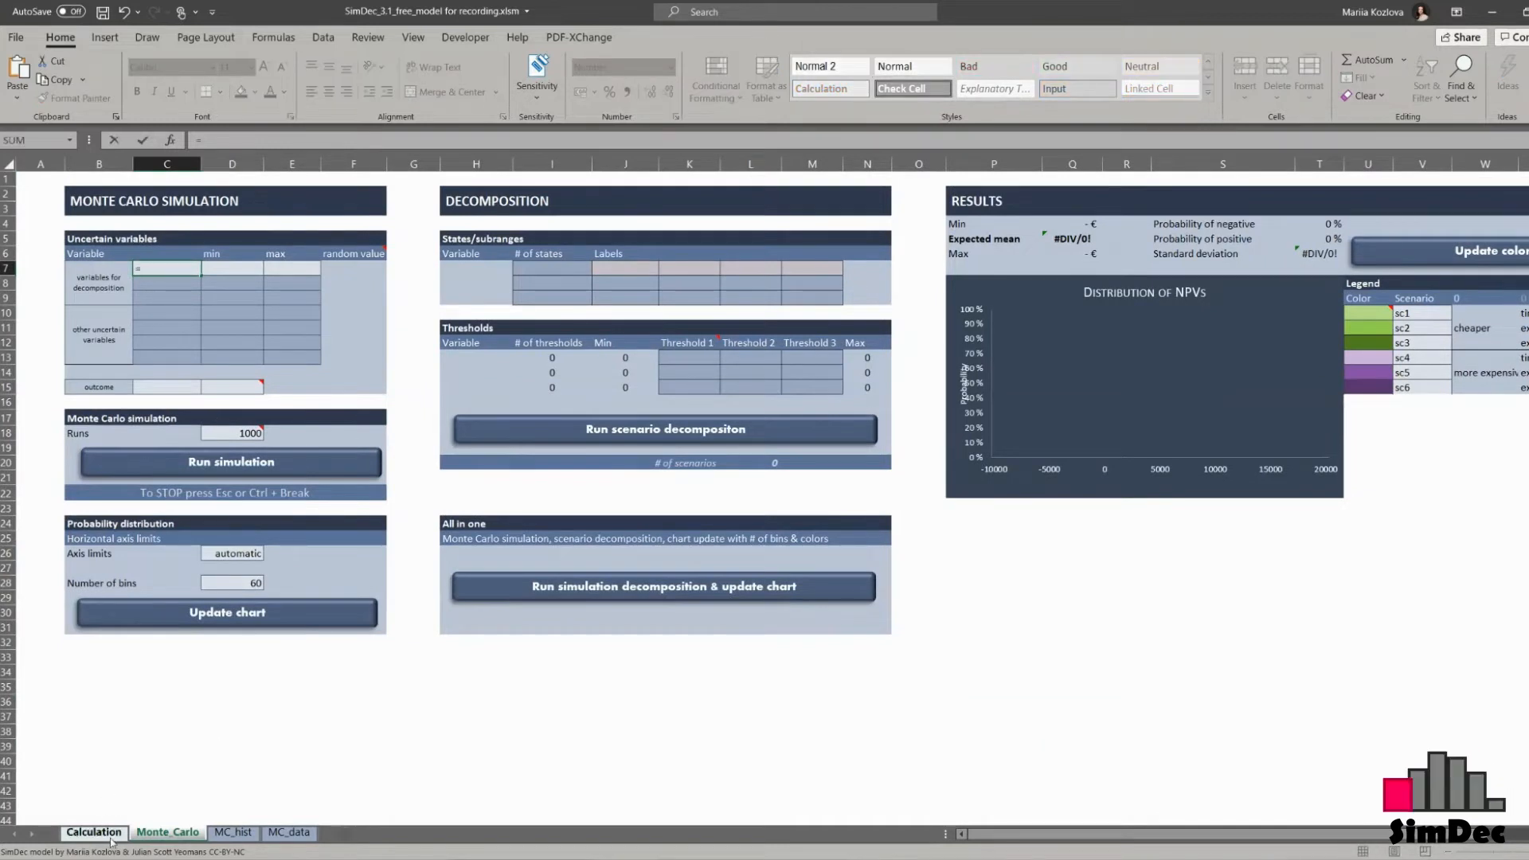
left_click(112, 834)
left_click(378, 313)
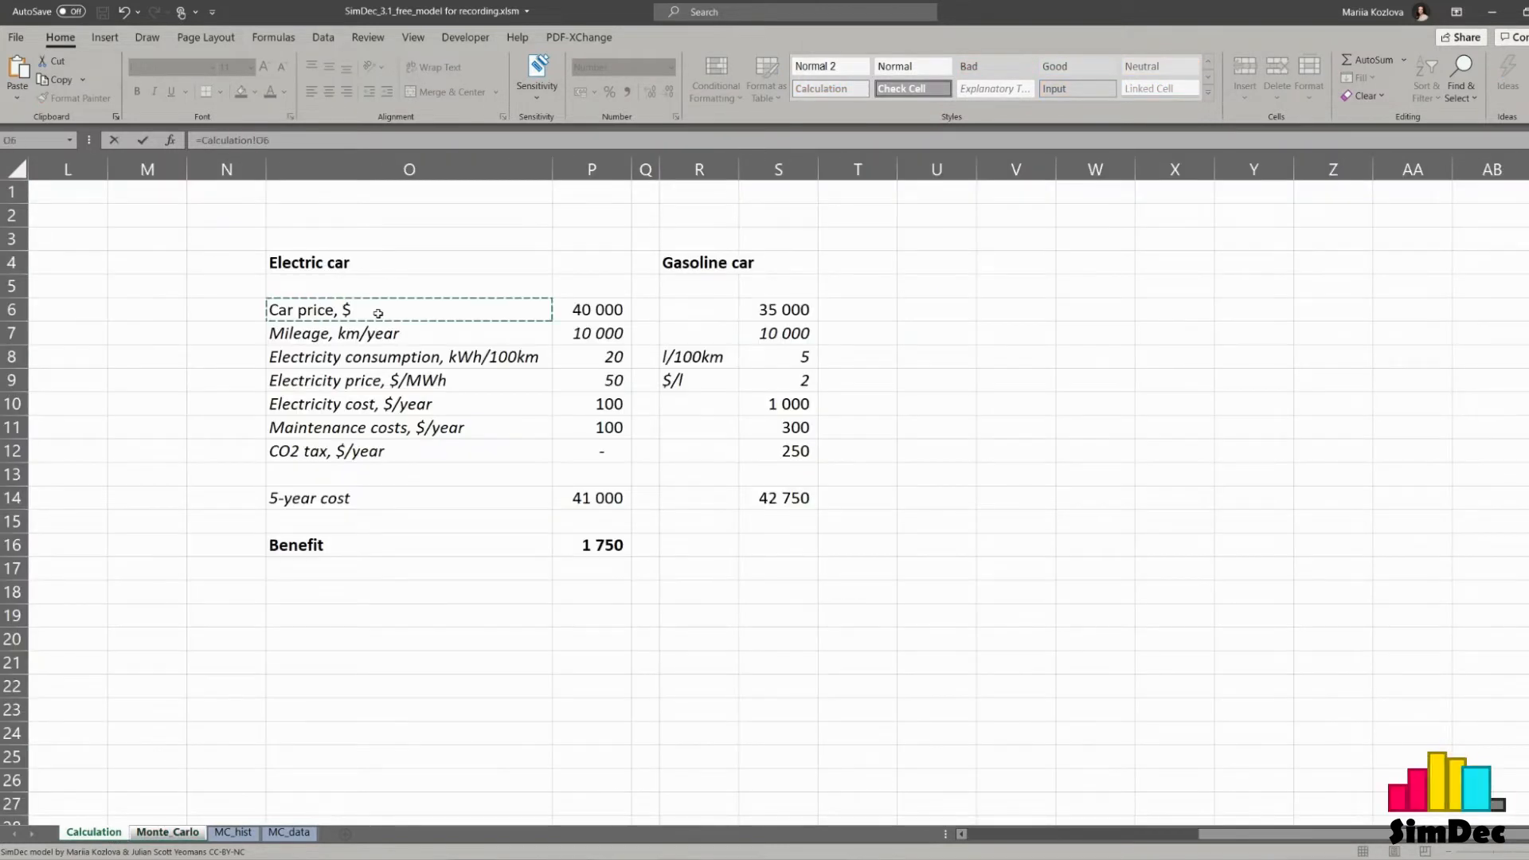
key("Return")
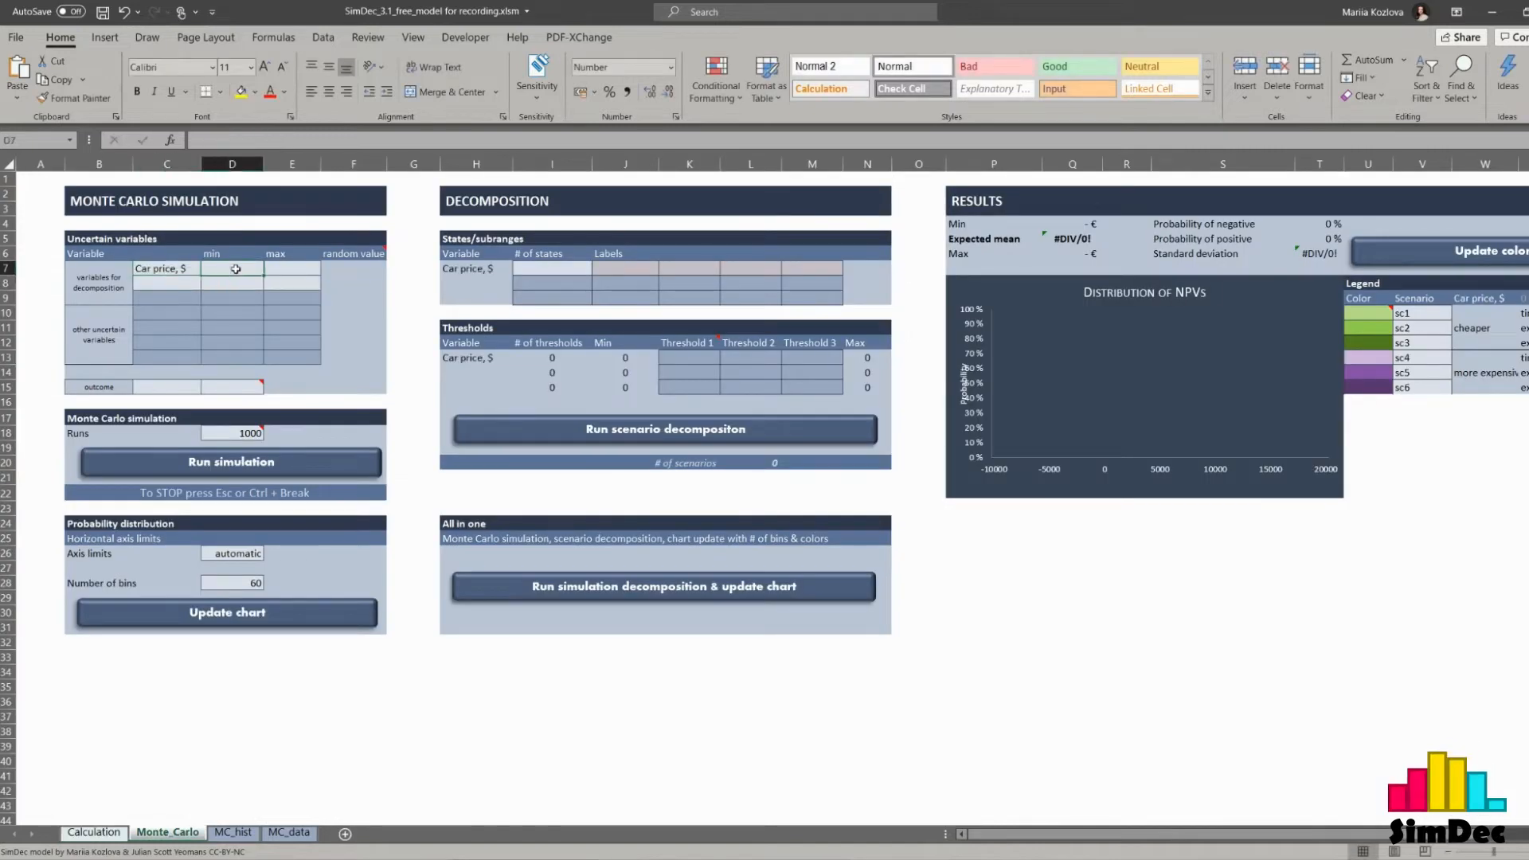
- Link the variable names in C8 and C9 to the mileage and electricity price labels in Calculation cells O7 and O9
left_click(194, 287)
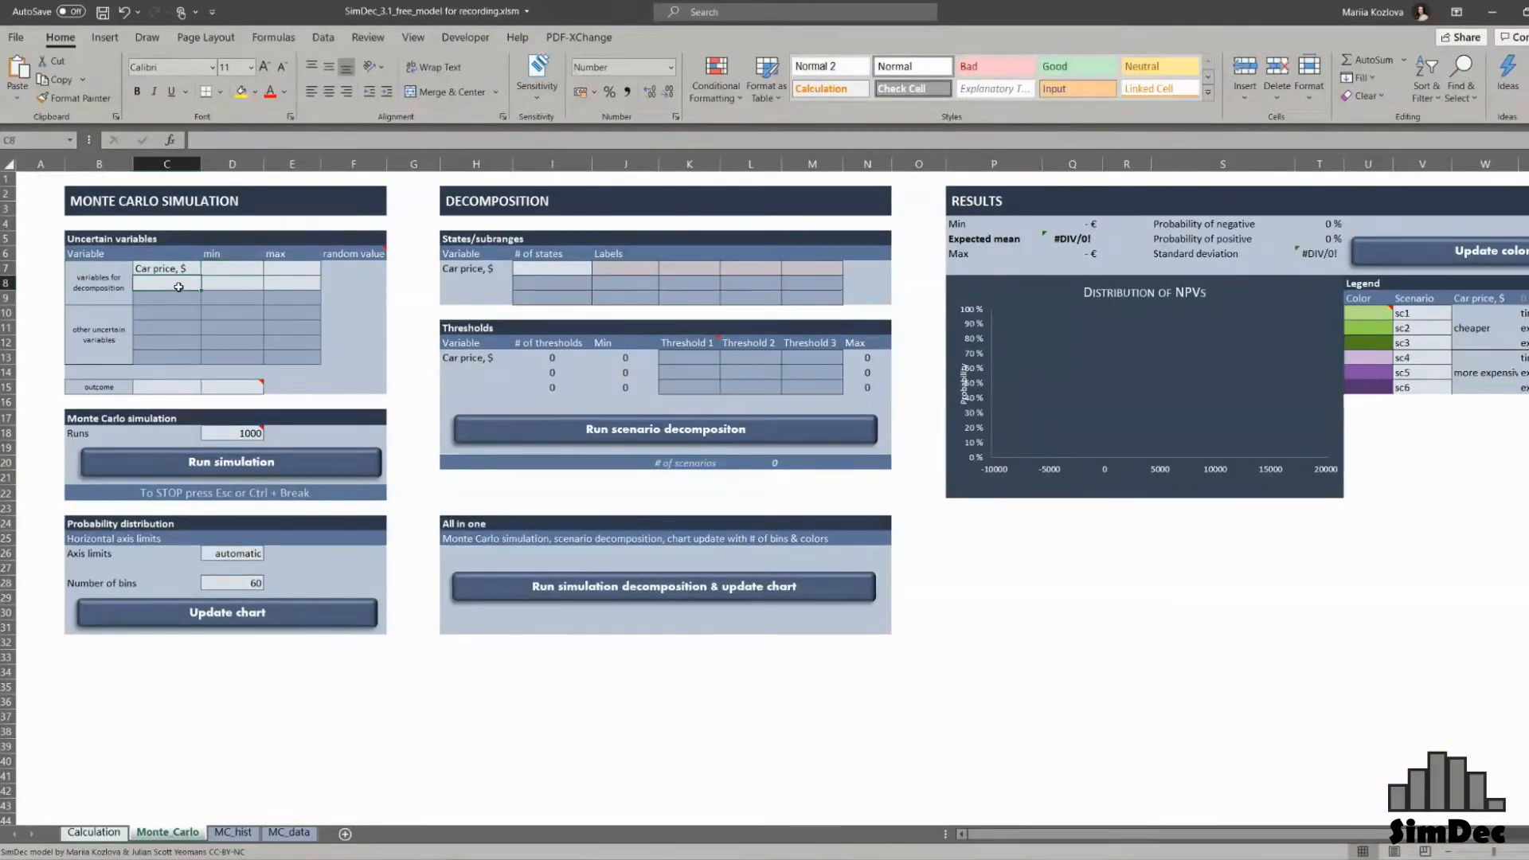
type("=")
left_click(94, 832)
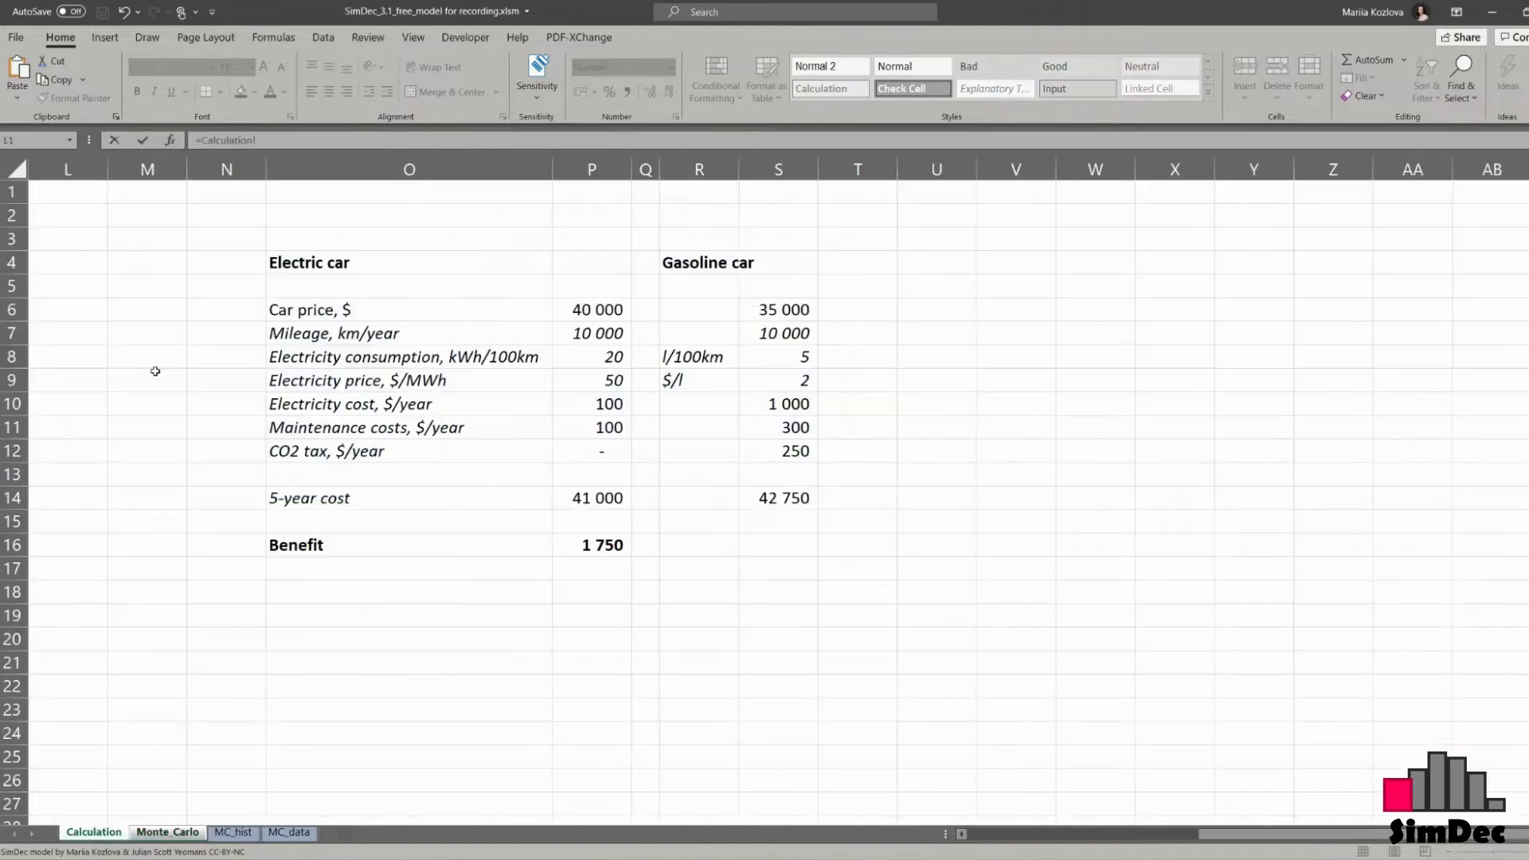
left_click(378, 331)
key("Return")
type("=")
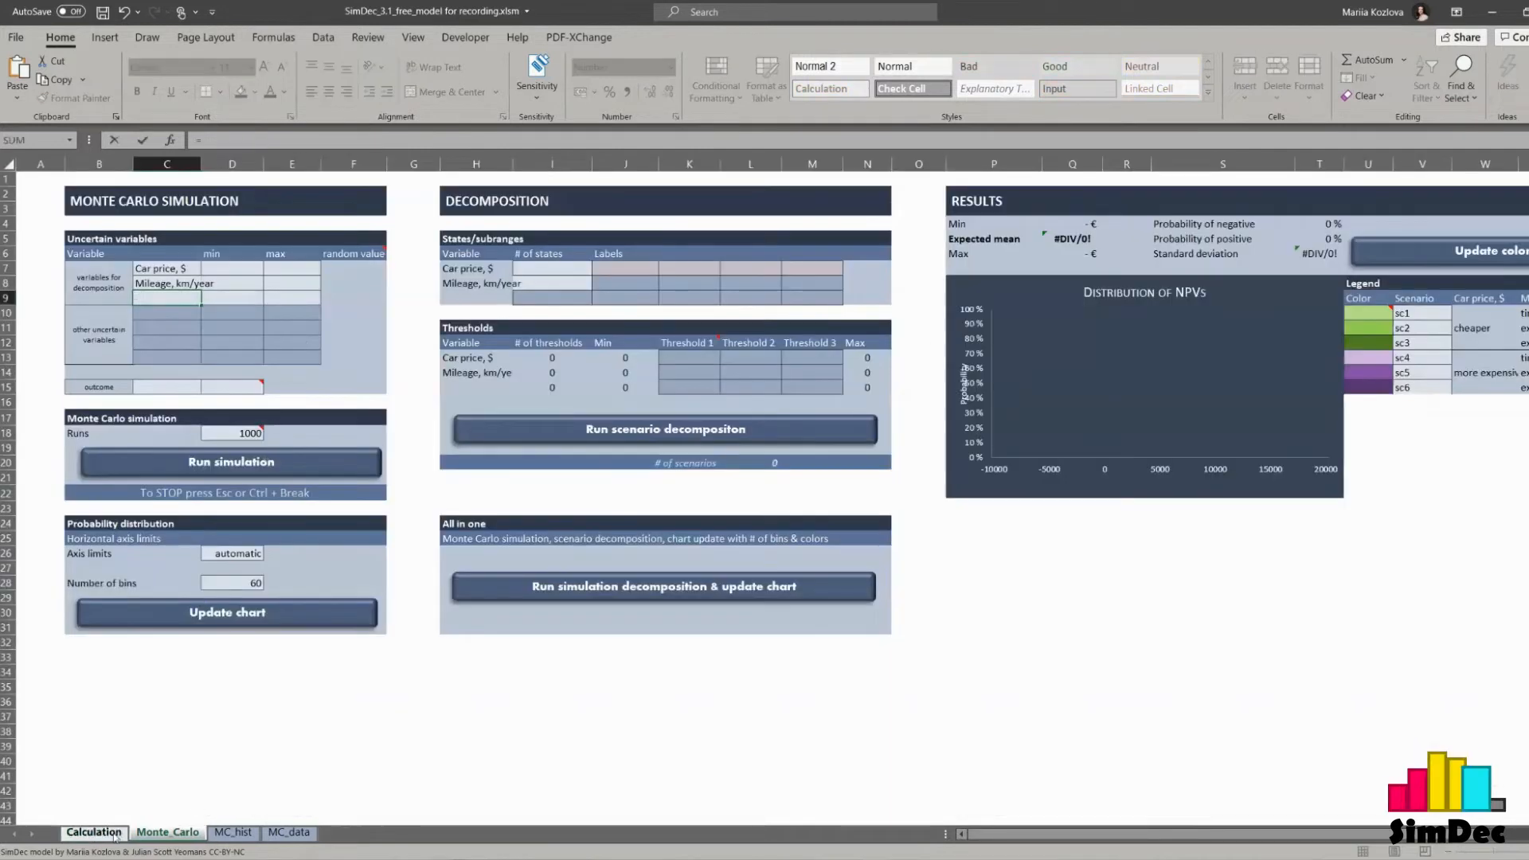
left_click(93, 832)
left_click(310, 380)
key("Return")
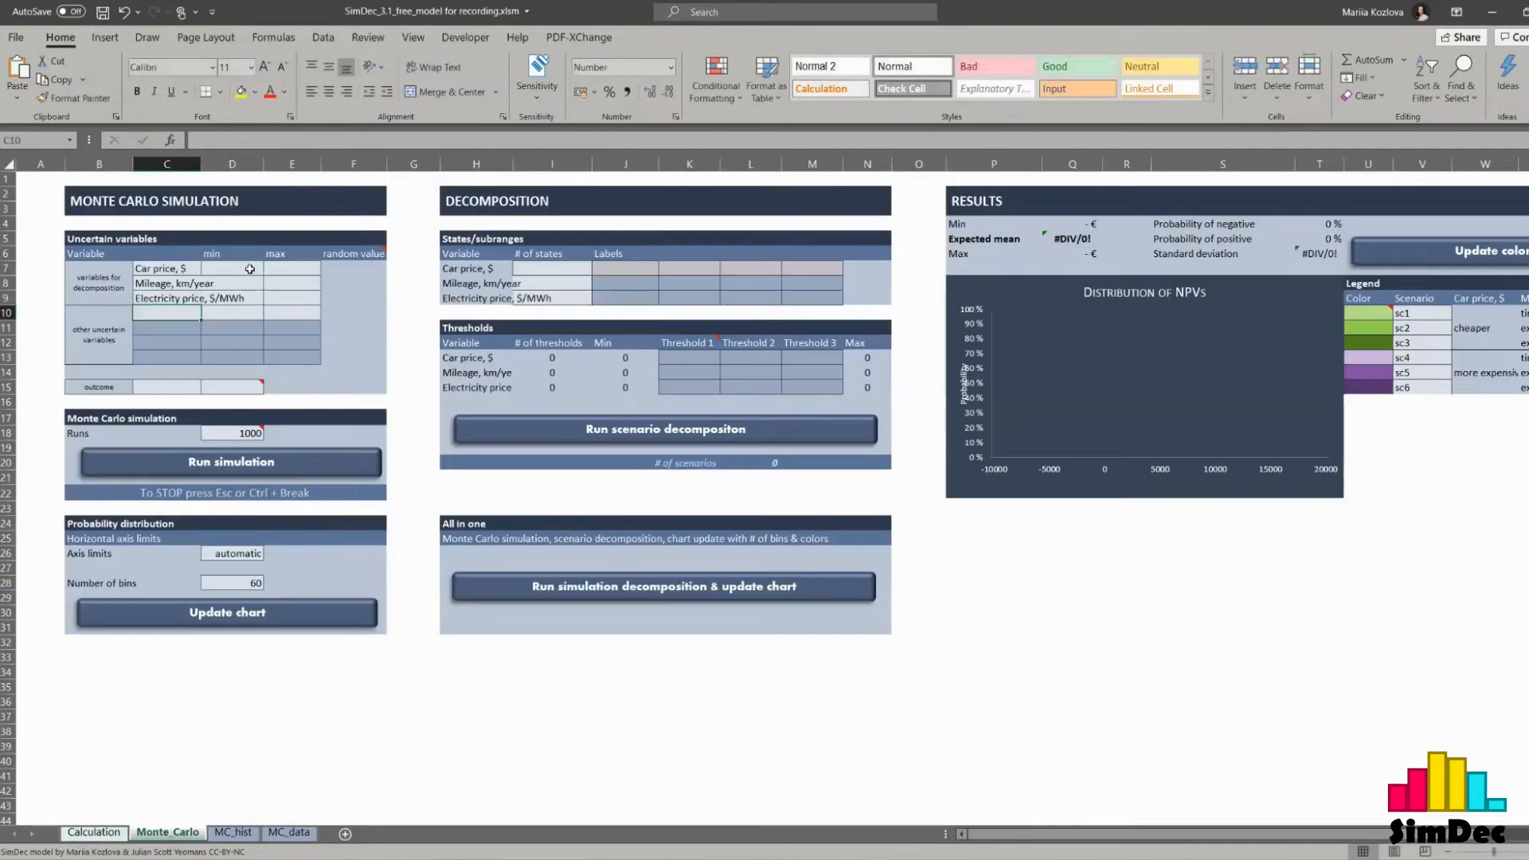
- Set the car price range to a minimum of 30000 and a maximum of 50000
left_click(249, 269)
type("3")
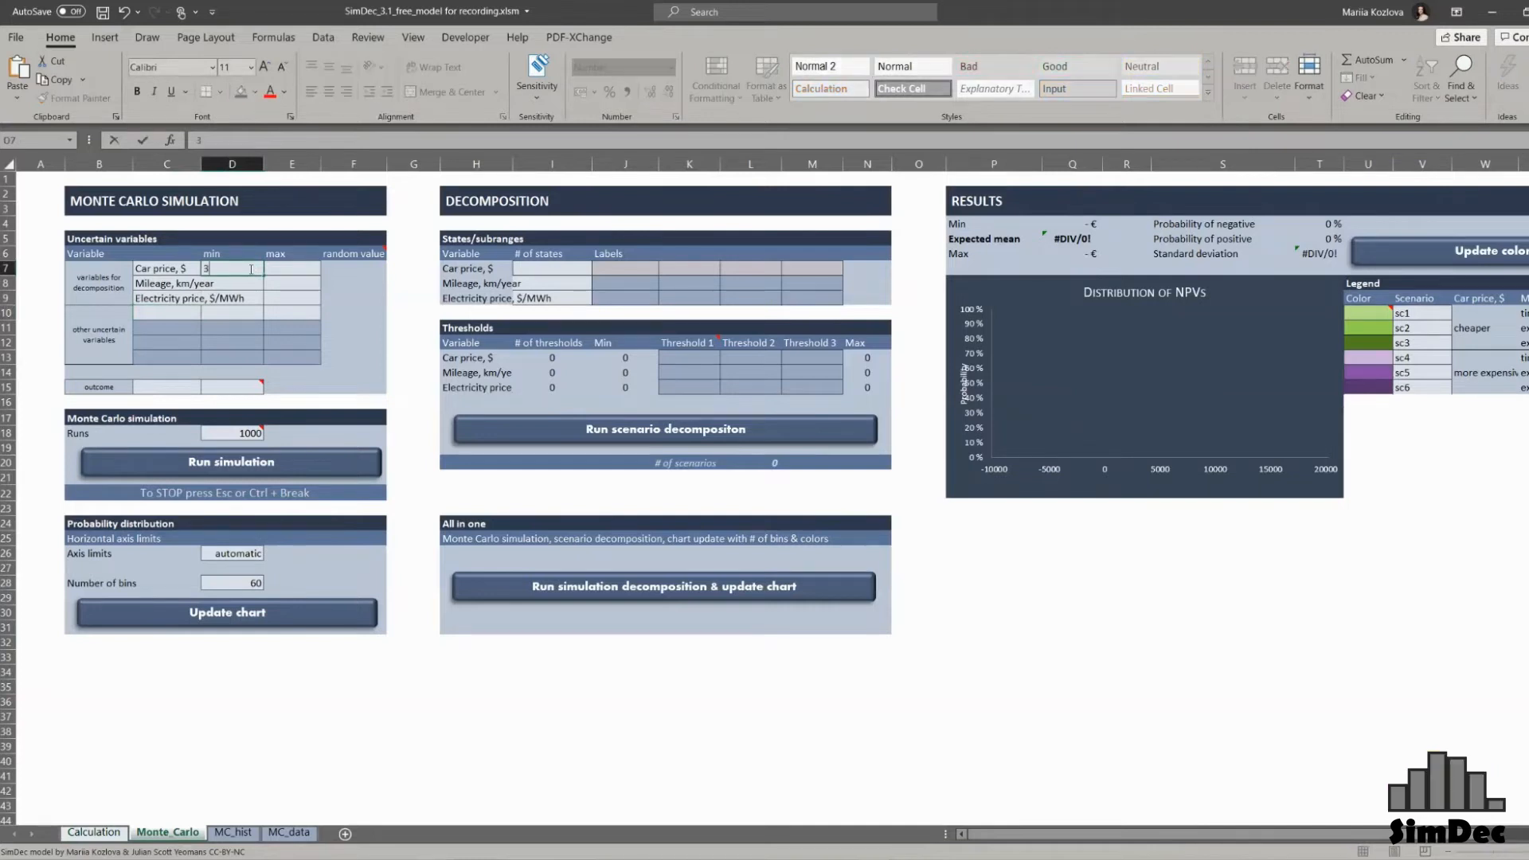
type("0000")
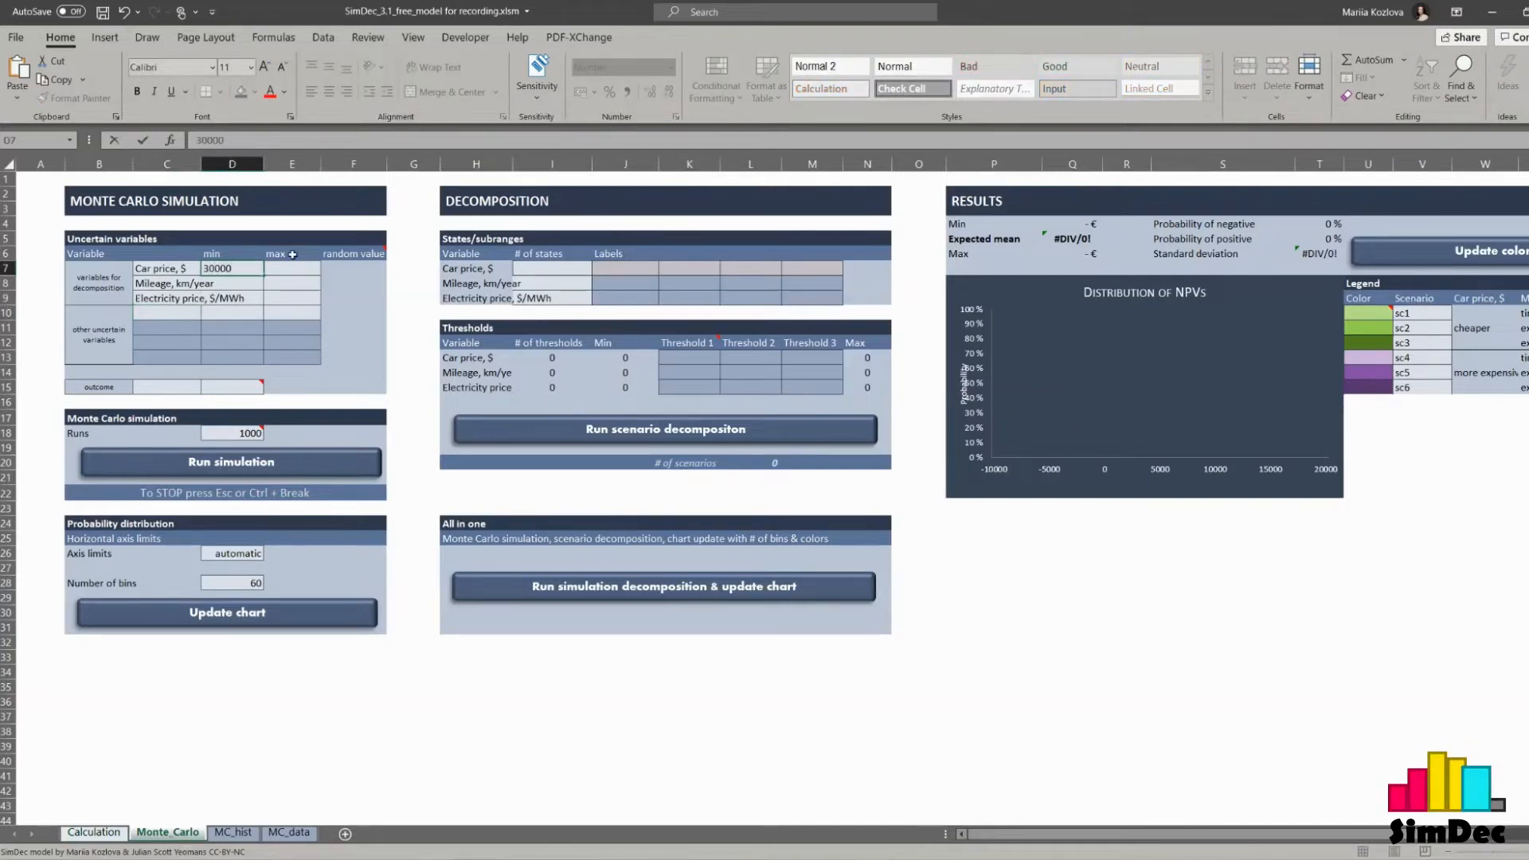
key("Tab")
type("500")
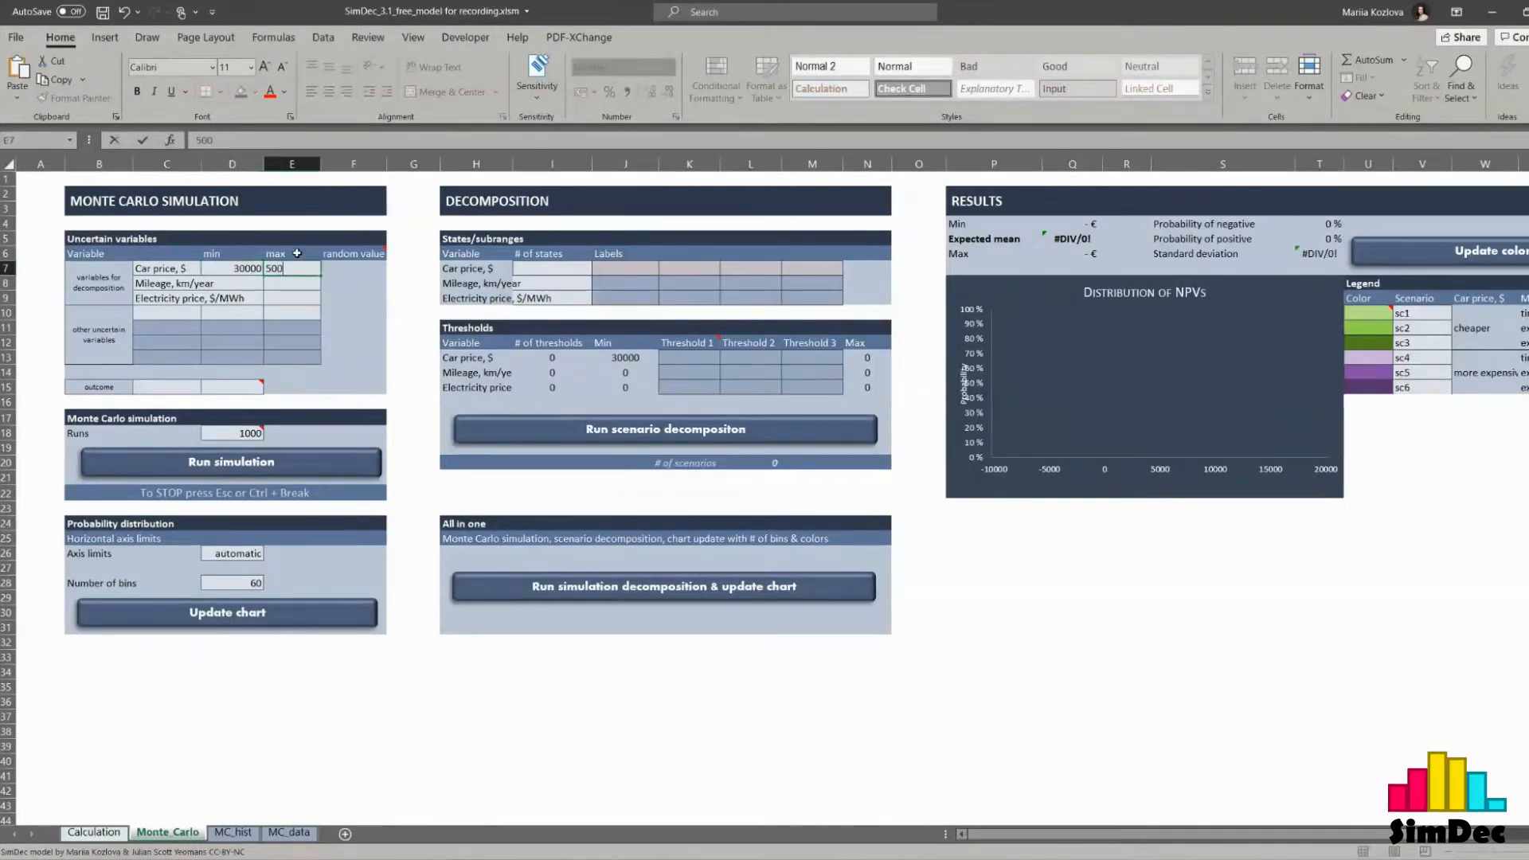
type("00")
key("Return")
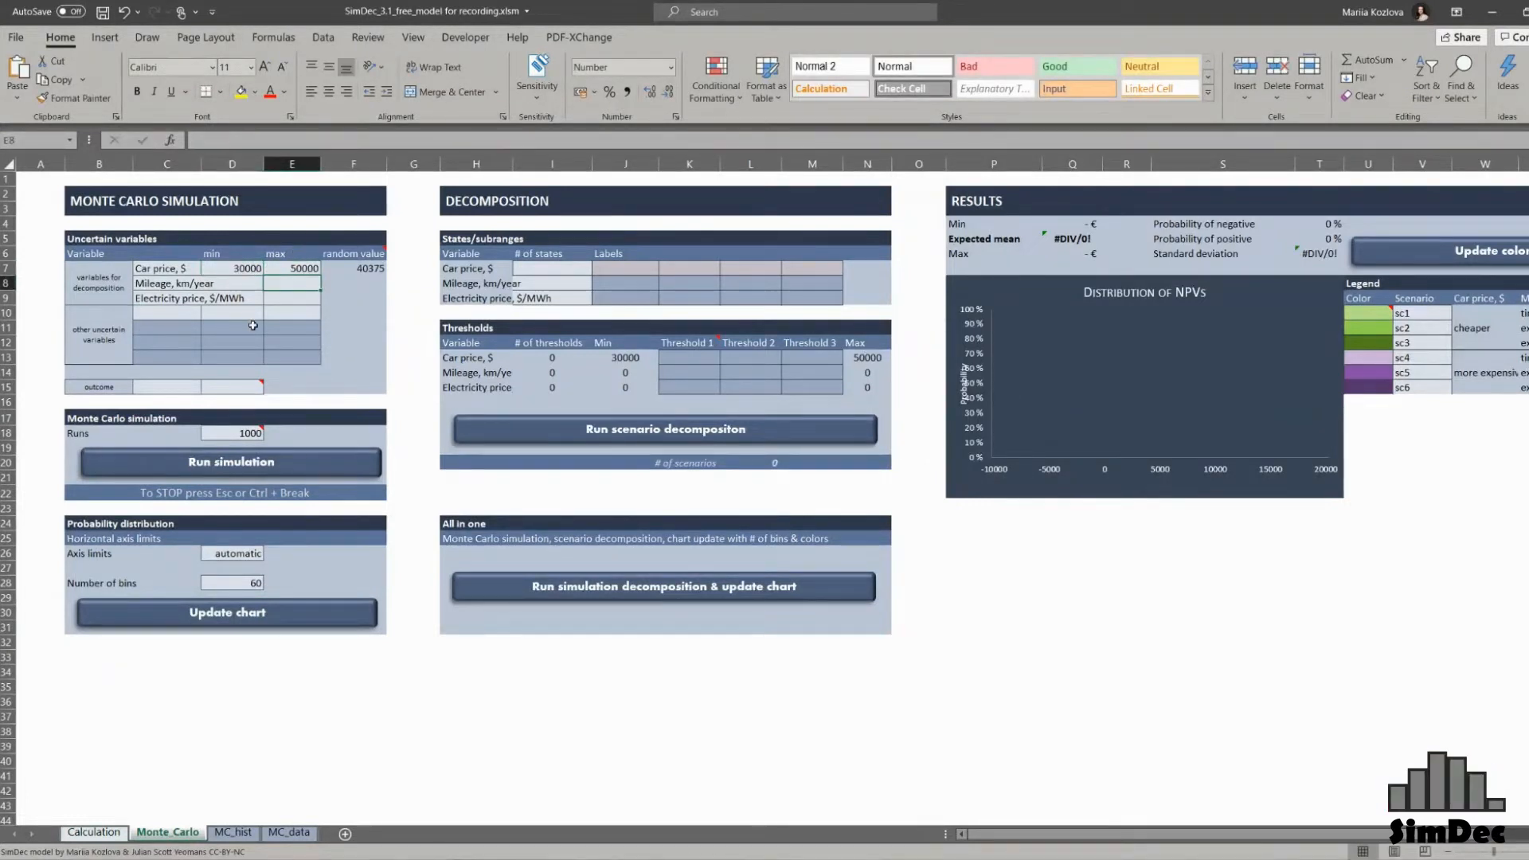
- Inspect the formula that generates the car price's random value in F7
left_click(232, 285)
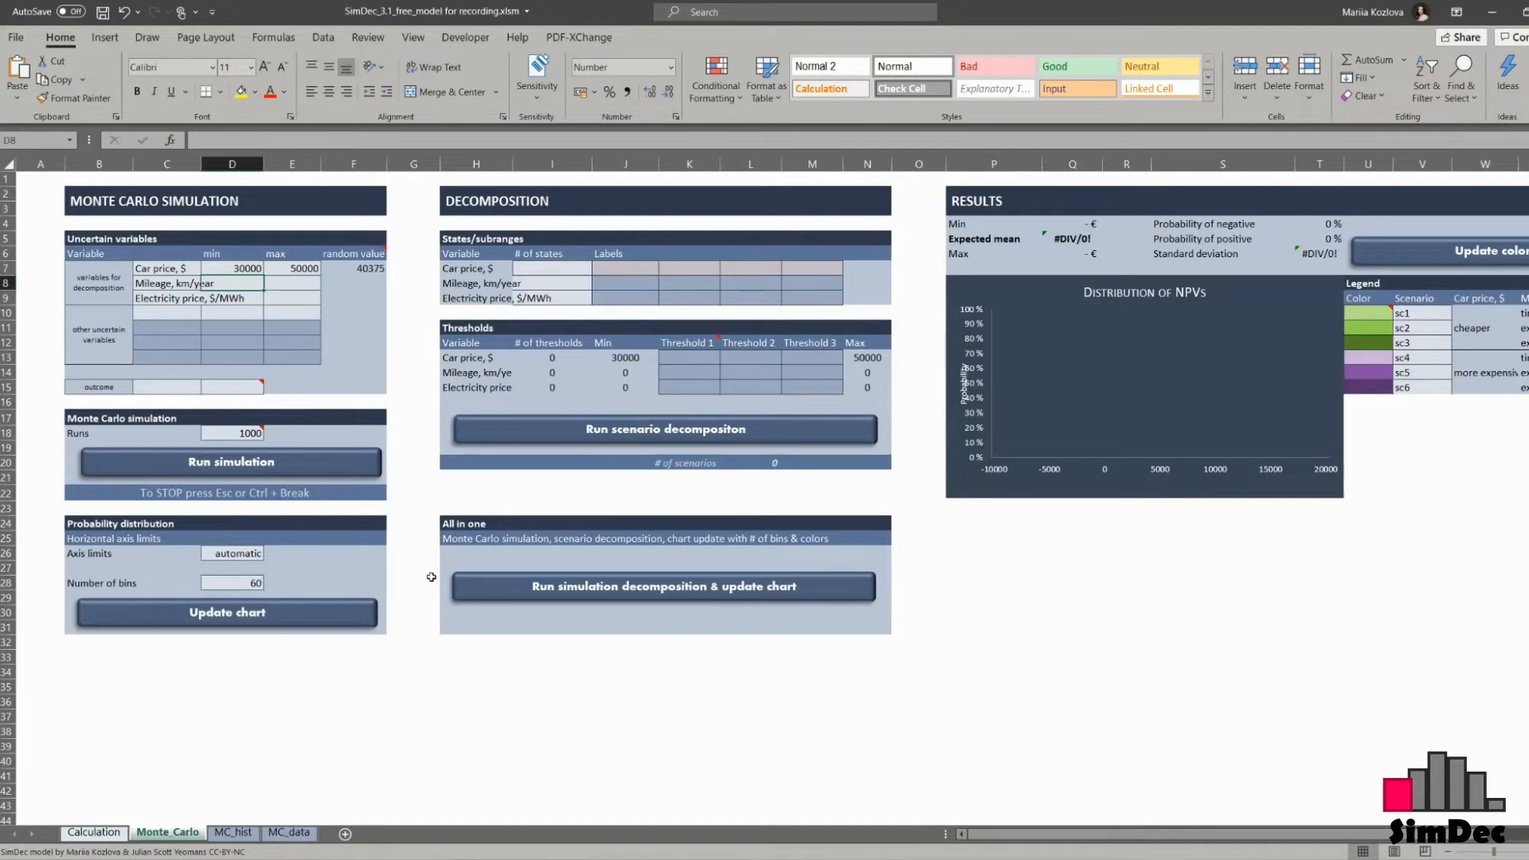
left_click(378, 271)
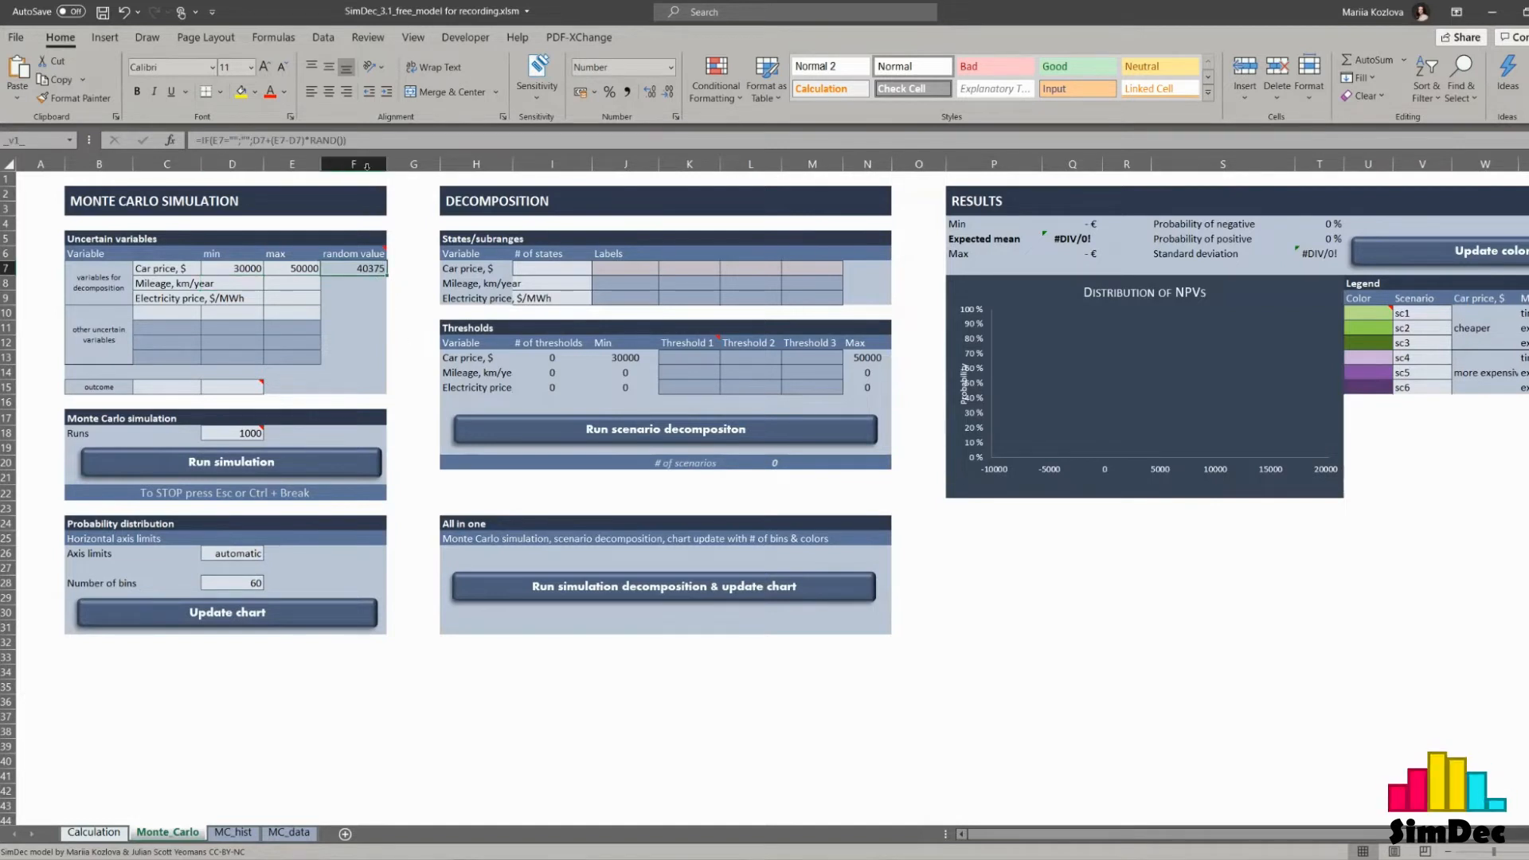
left_click_drag(363, 141, 194, 142)
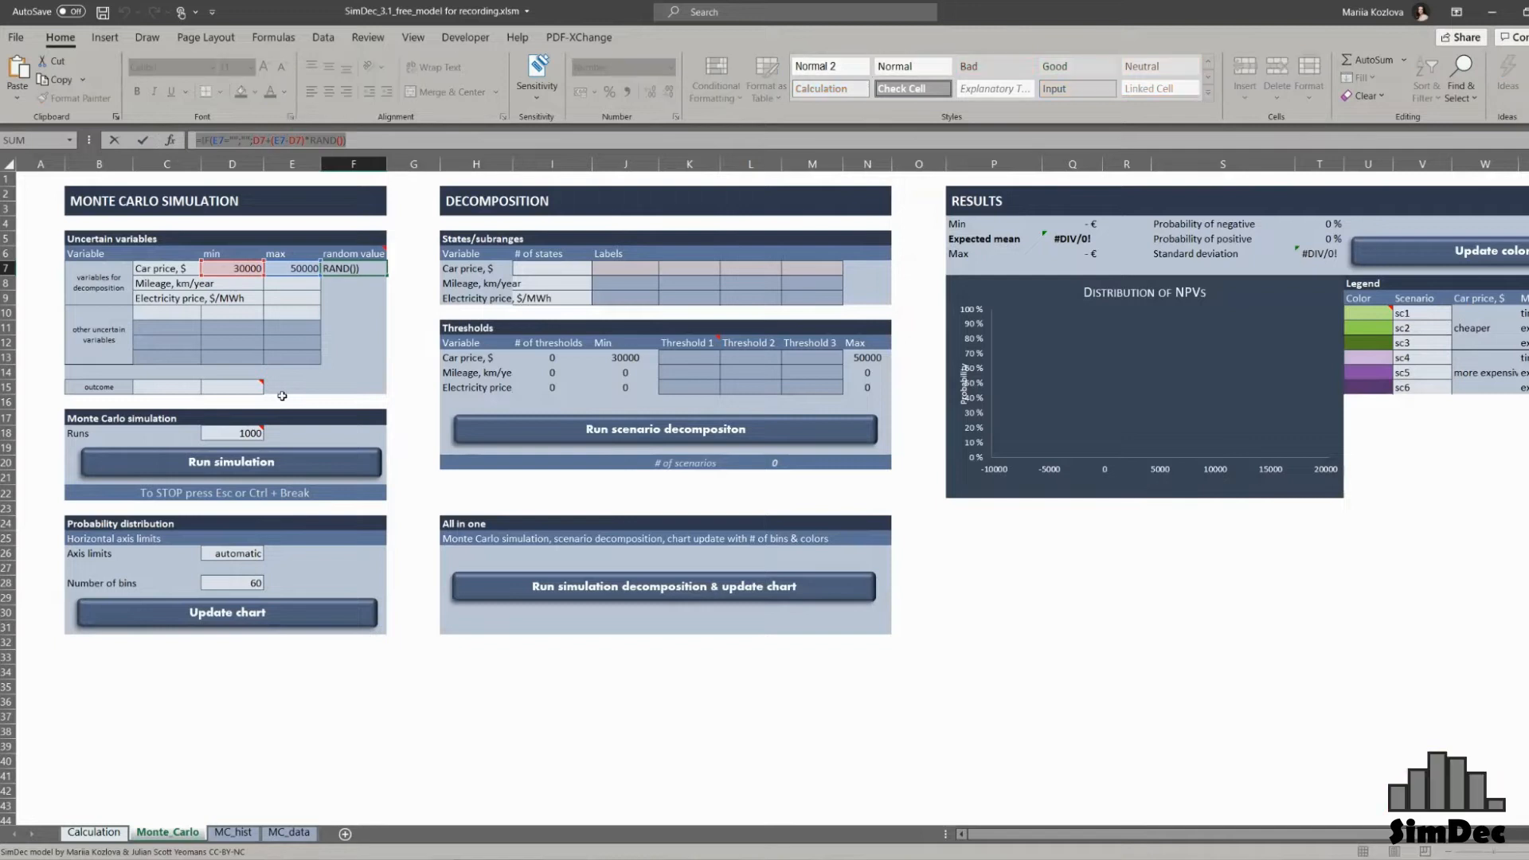
key("Return")
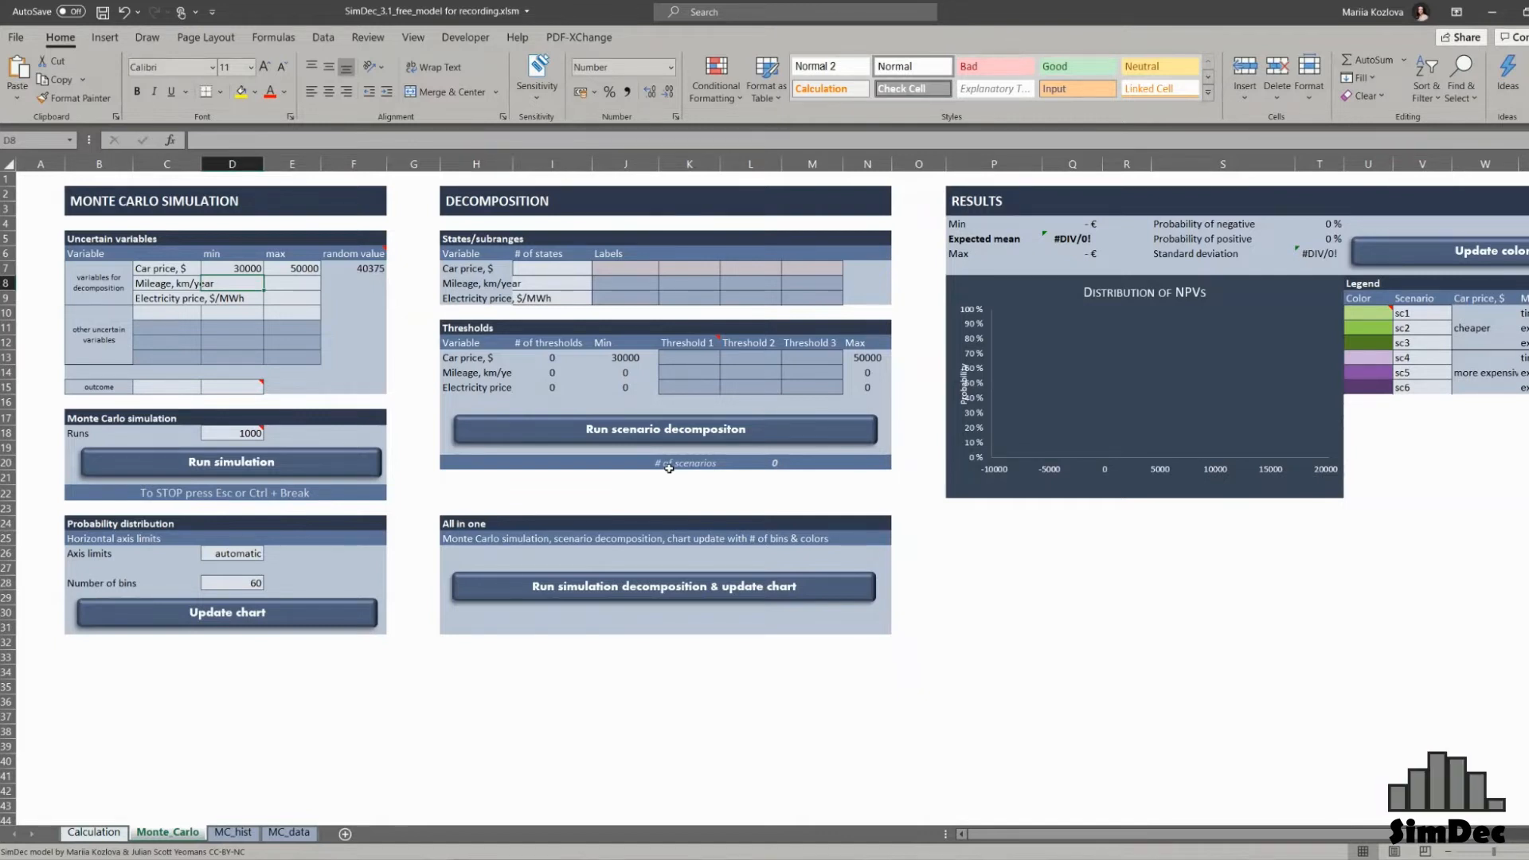
- Set the mileage range to 7000 minimum and 20000 maximum, and the electricity price range to 30 minimum and 70 maximum
type("7000")
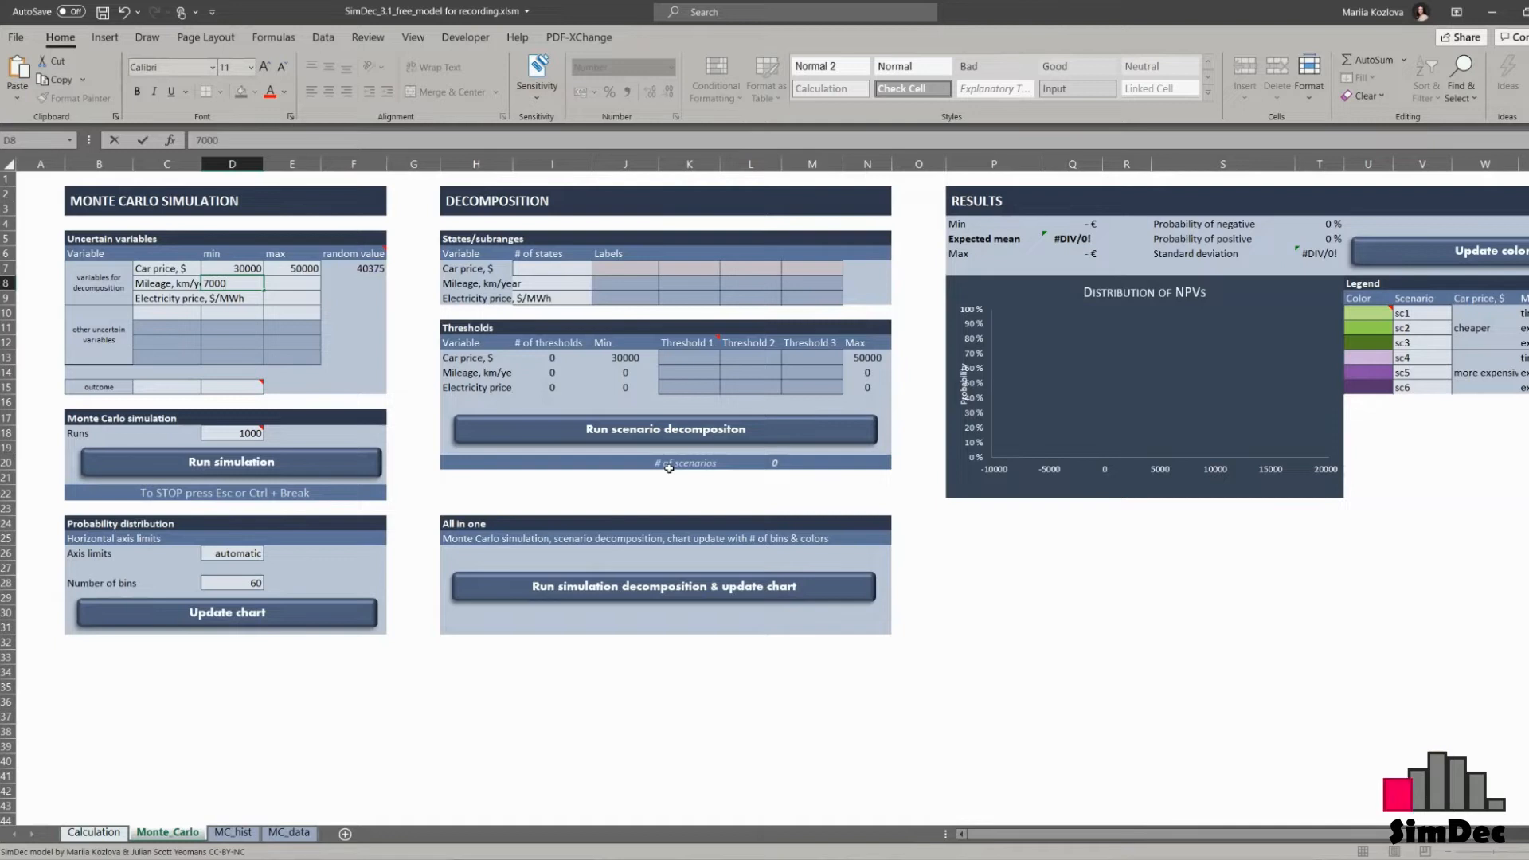
key("Tab")
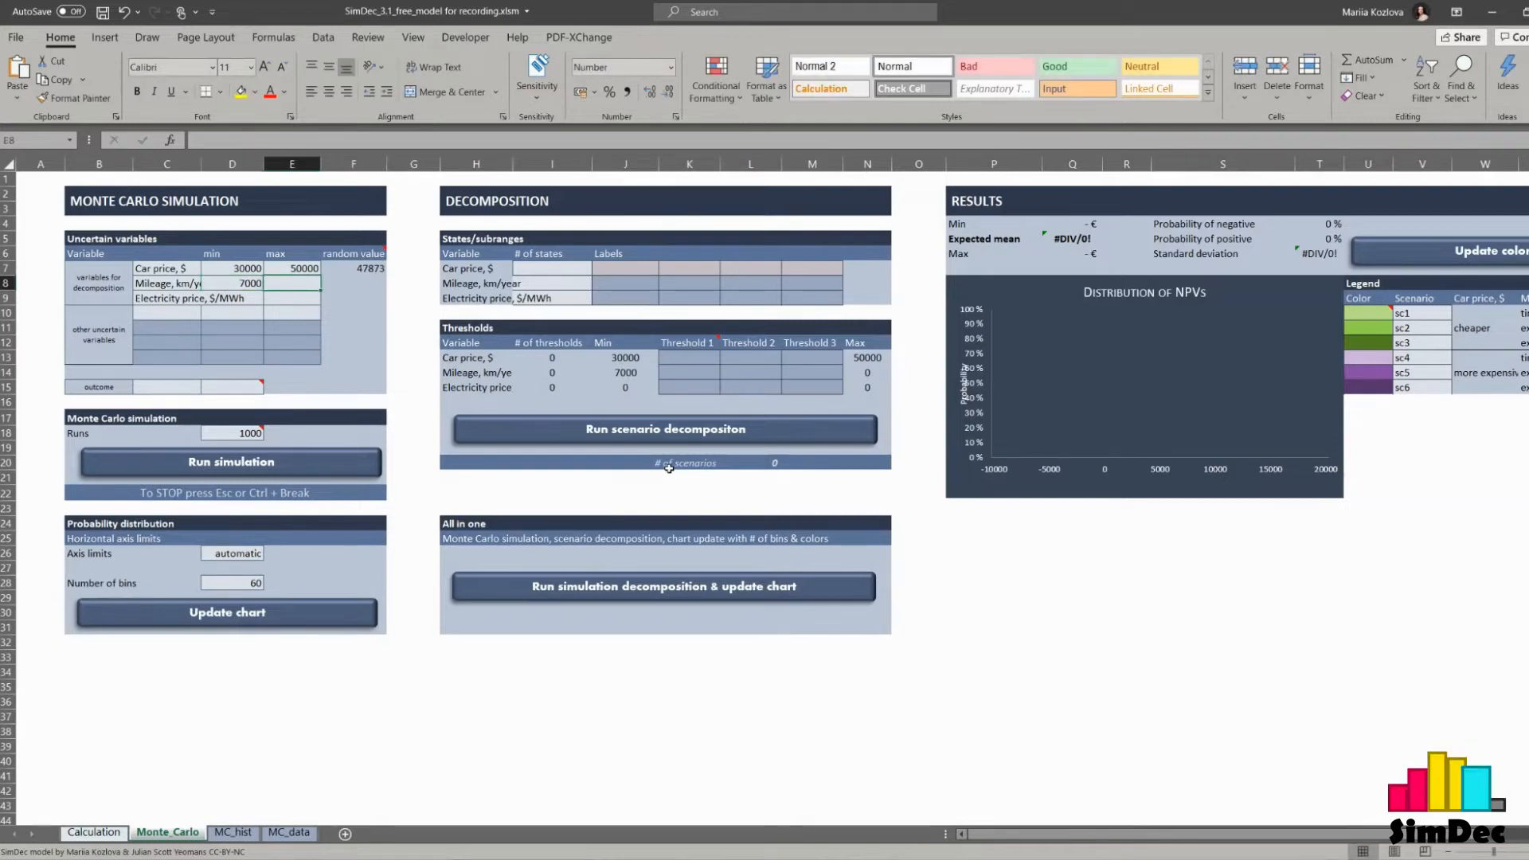
type("20000")
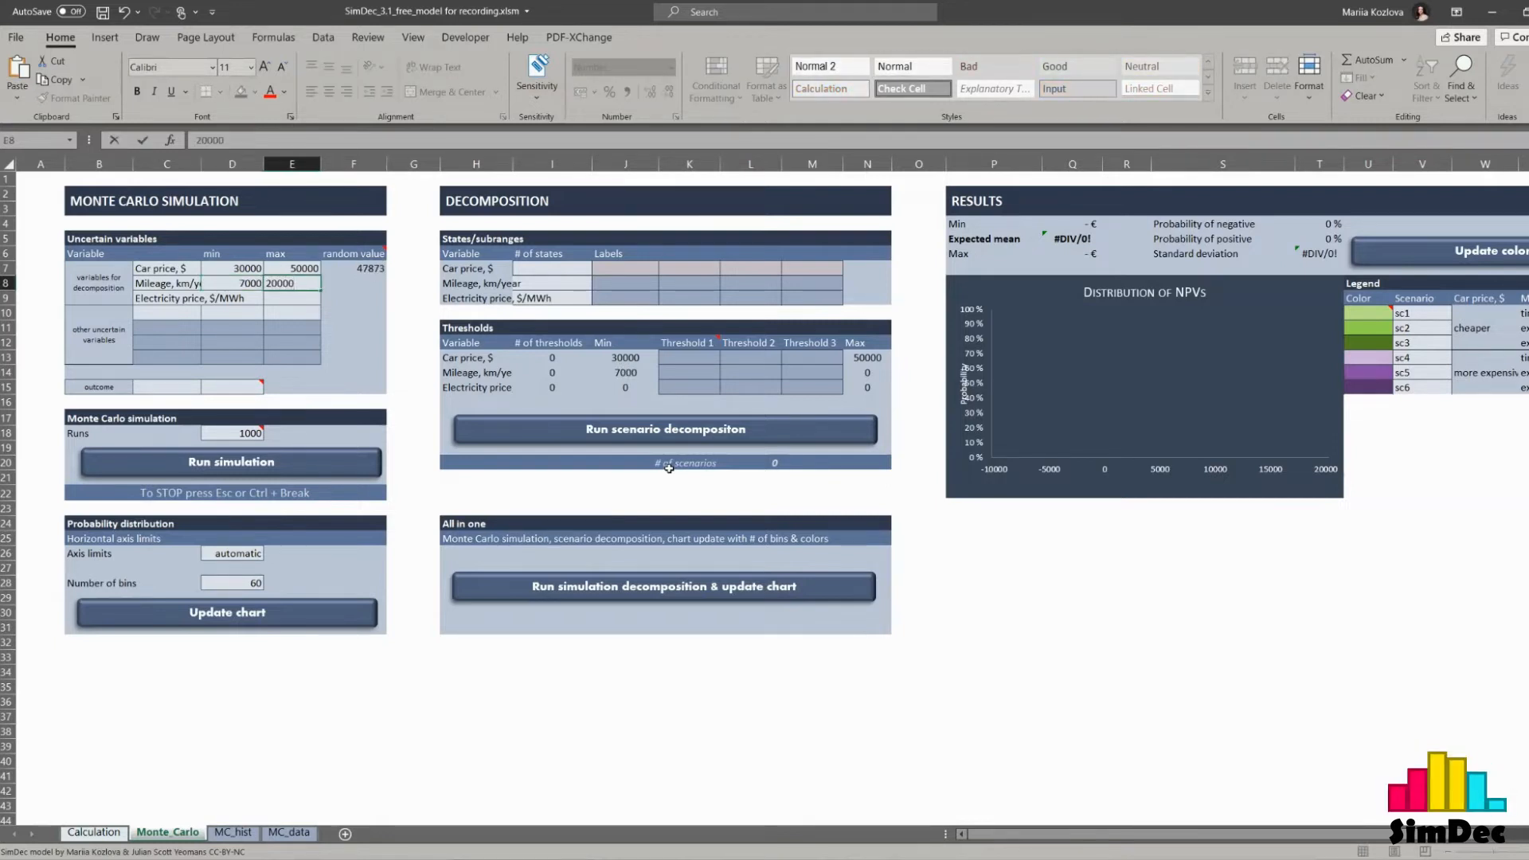
key("Return")
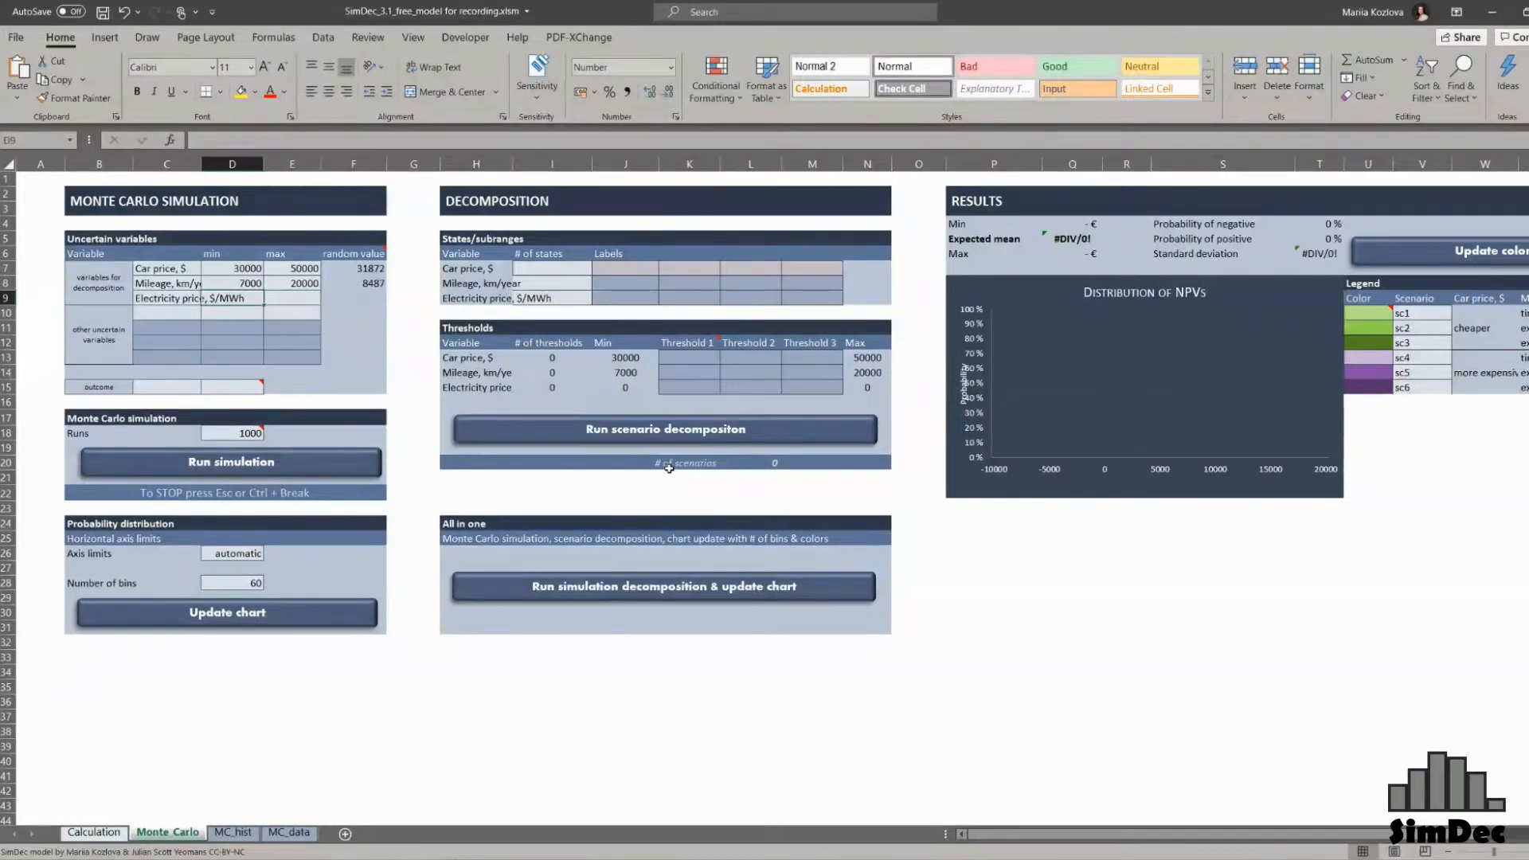
type("30")
key("Tab")
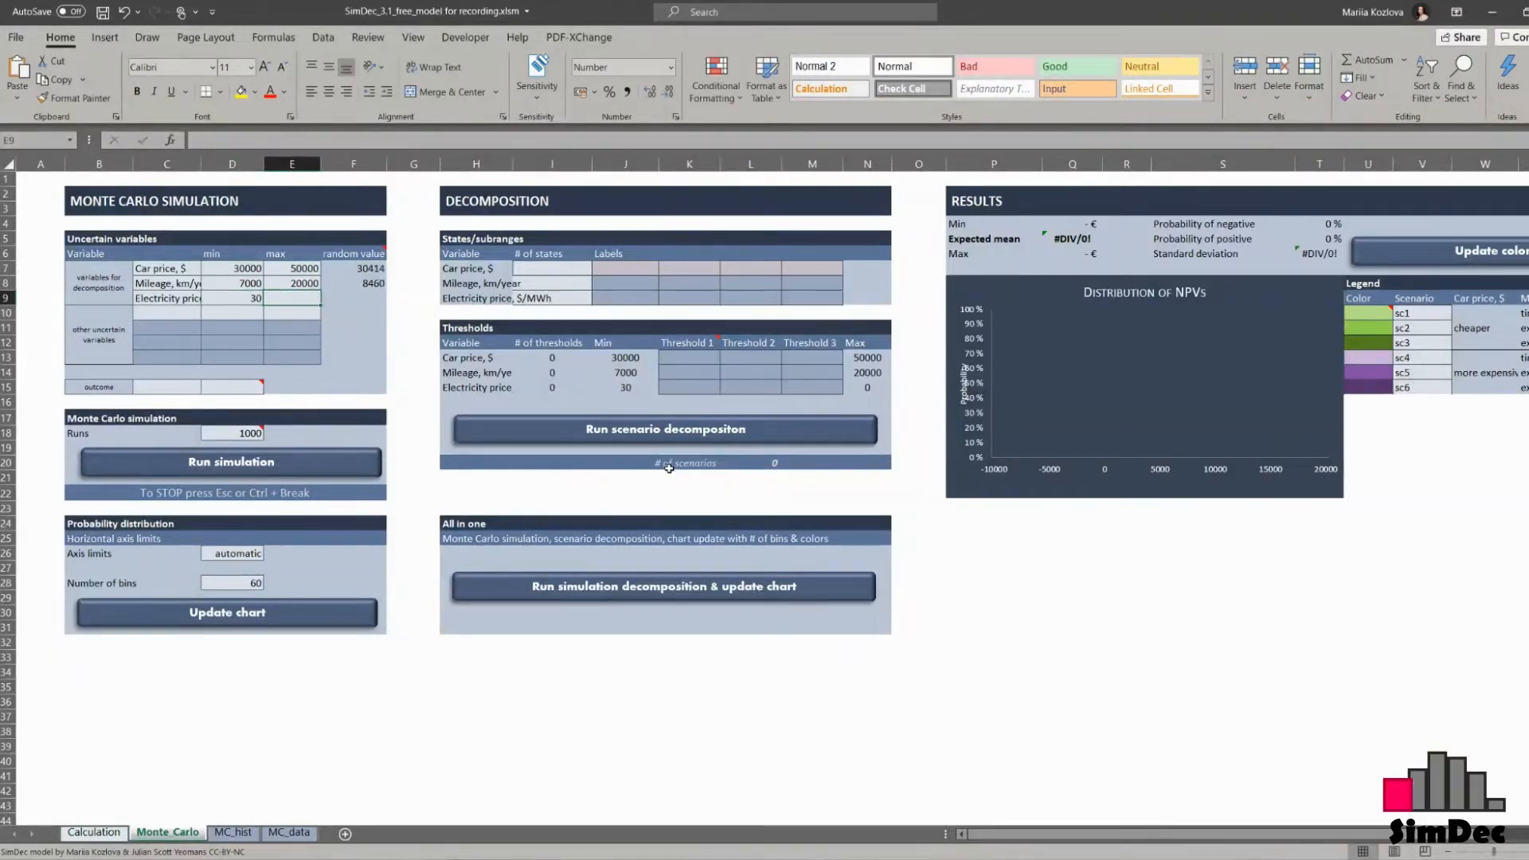
type("70")
key("Return")
- Read the note attached to the simulation's outcome cell D15
key("Return")
key("Return")
key("Return")
key("Return")
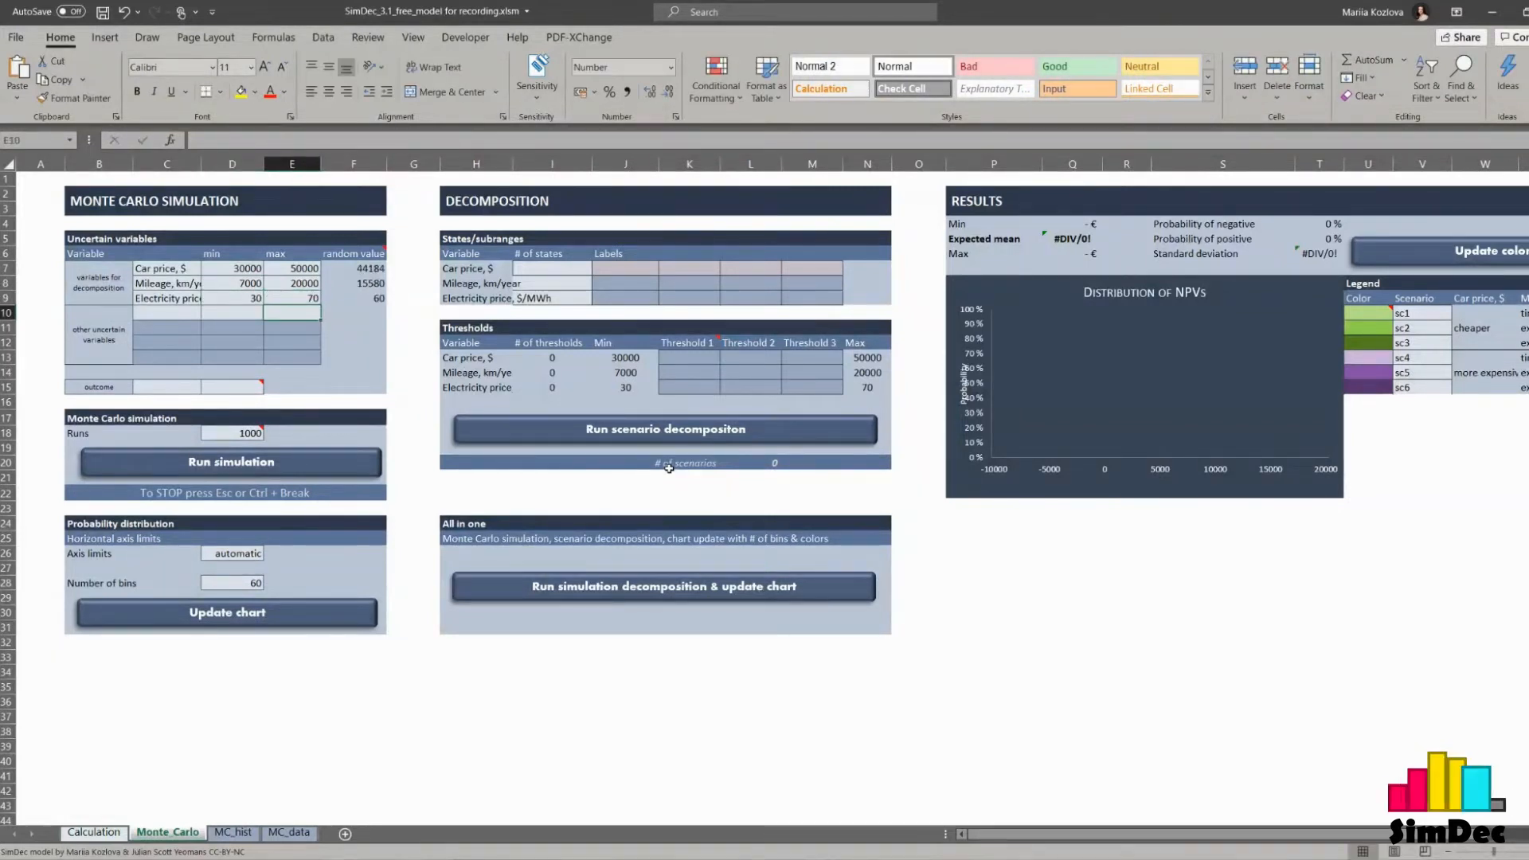
key("Return")
key("Left")
key("Left")
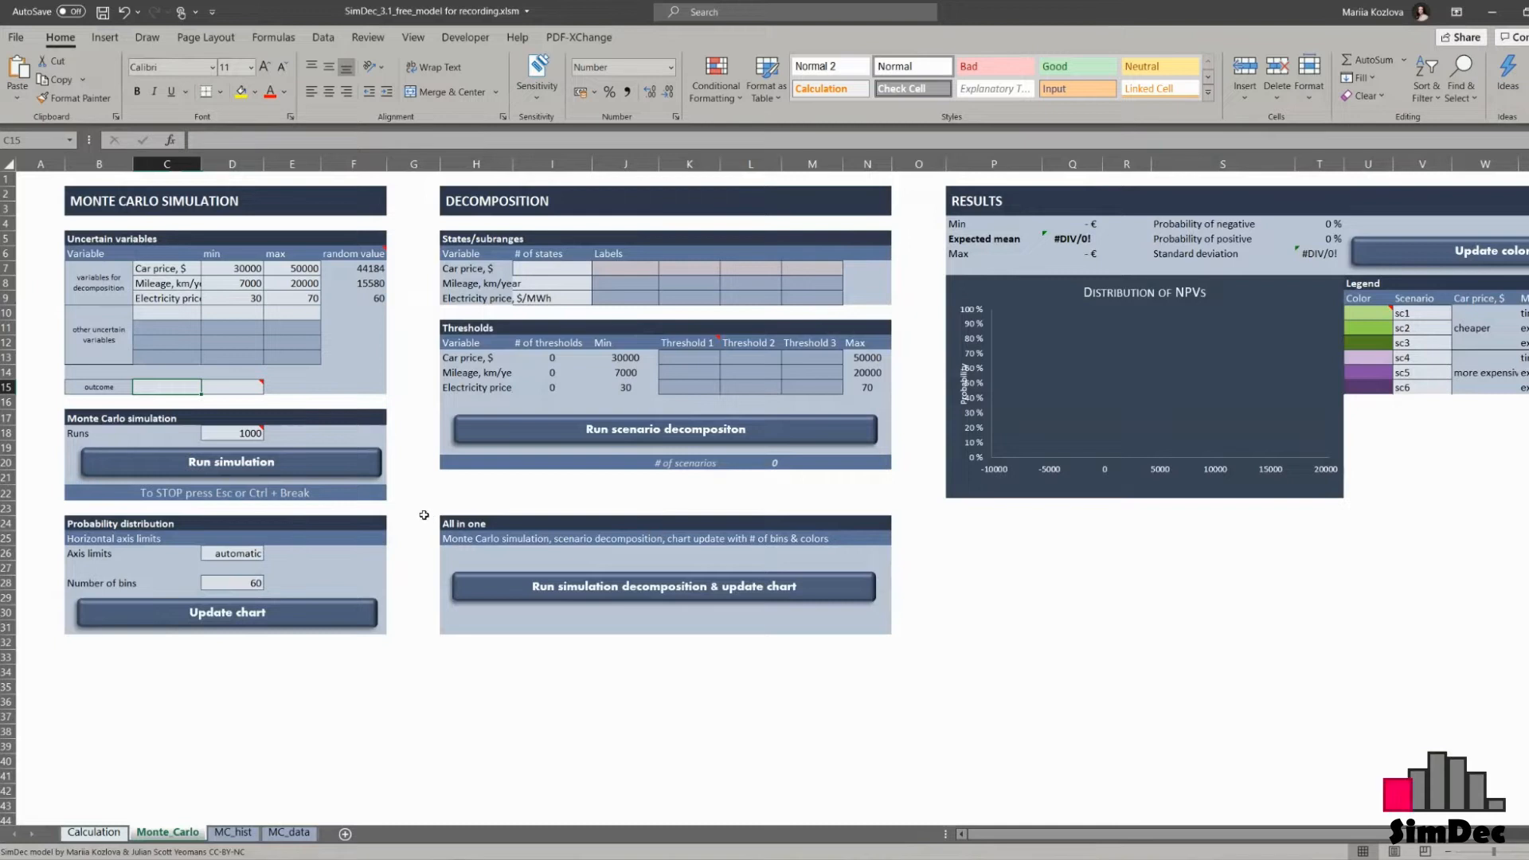
left_click(231, 387)
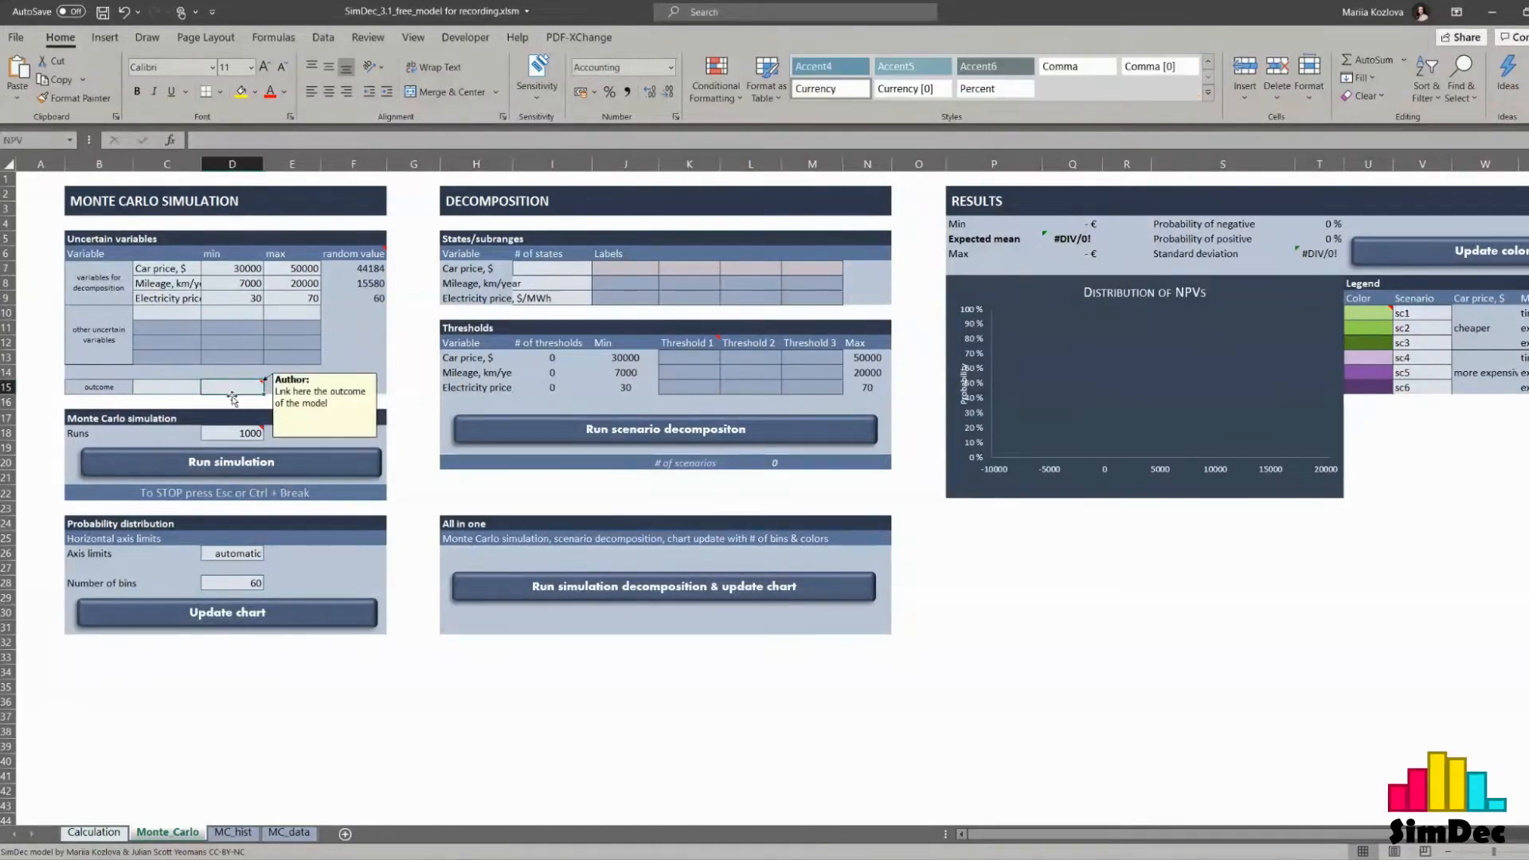
- In the Calculation sheet, link the electric car's price in P6 to its random value in Monte_Carlo cell F7, =_v1_
left_click(102, 834)
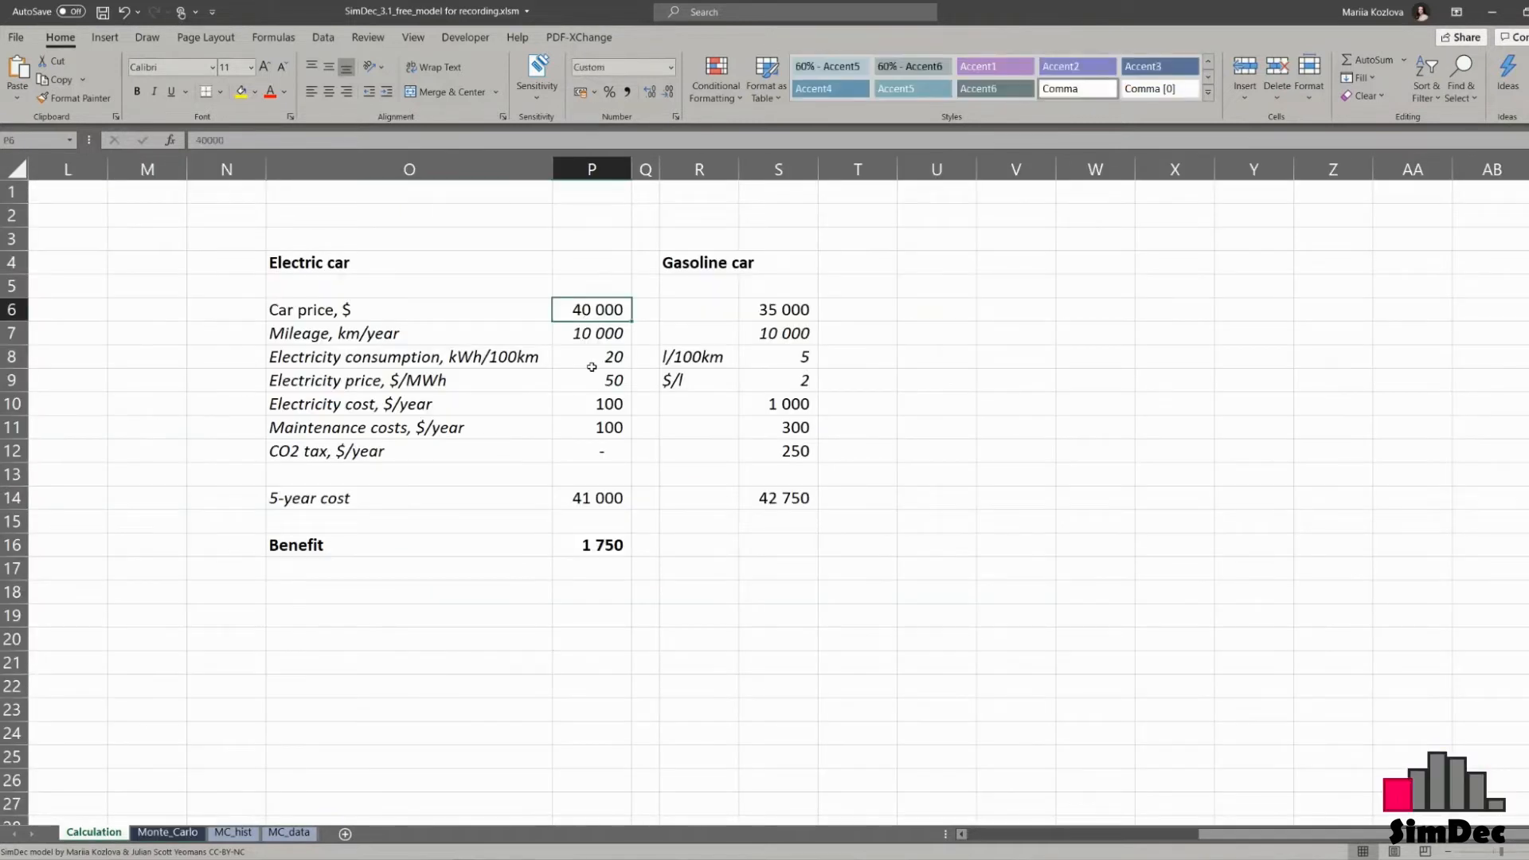
type("=")
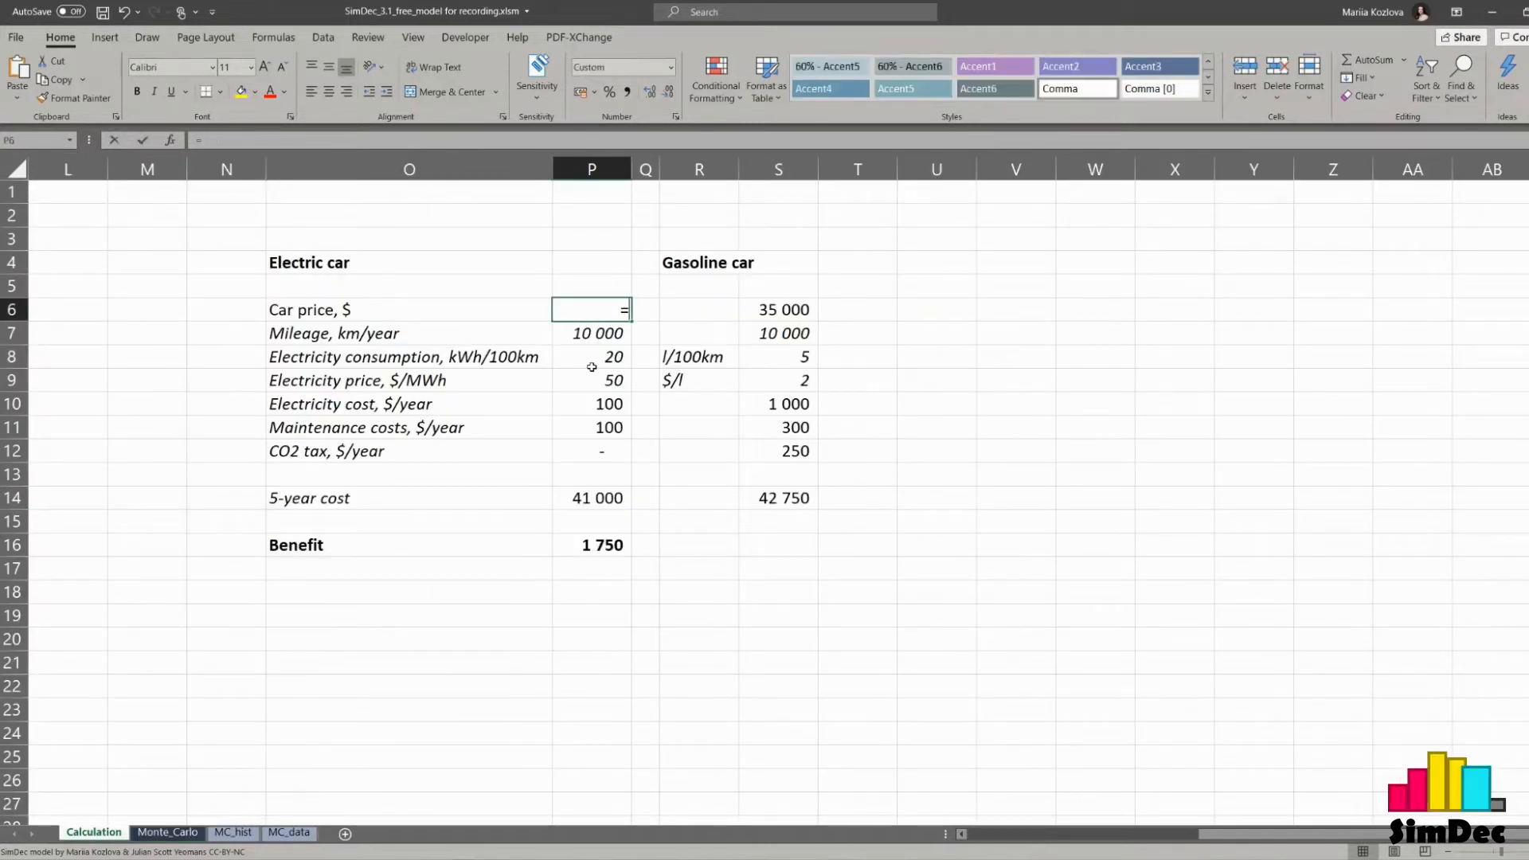
left_click(165, 833)
left_click(356, 269)
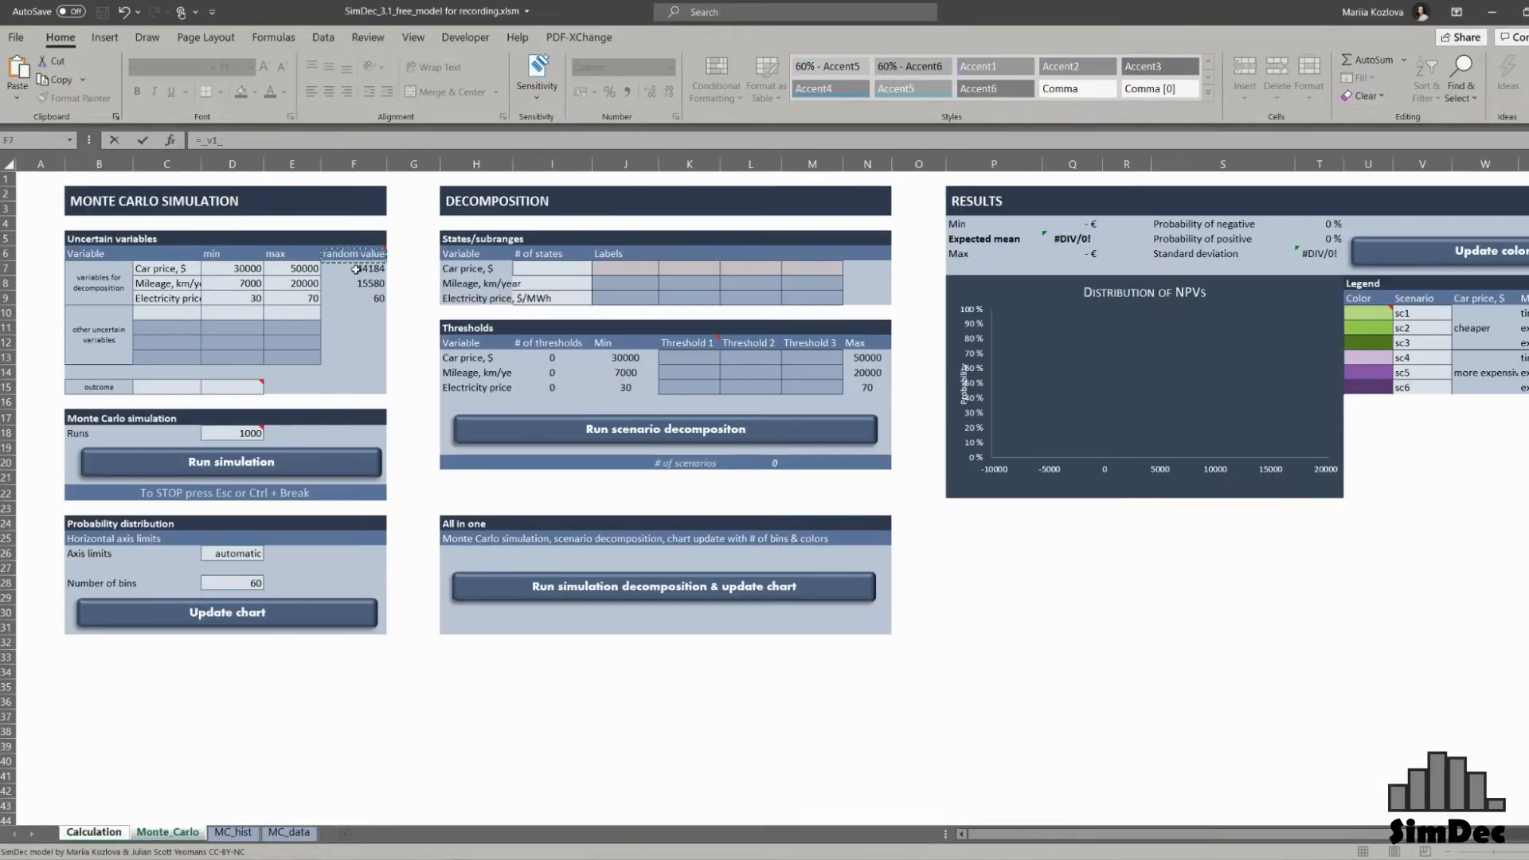
key("Return")
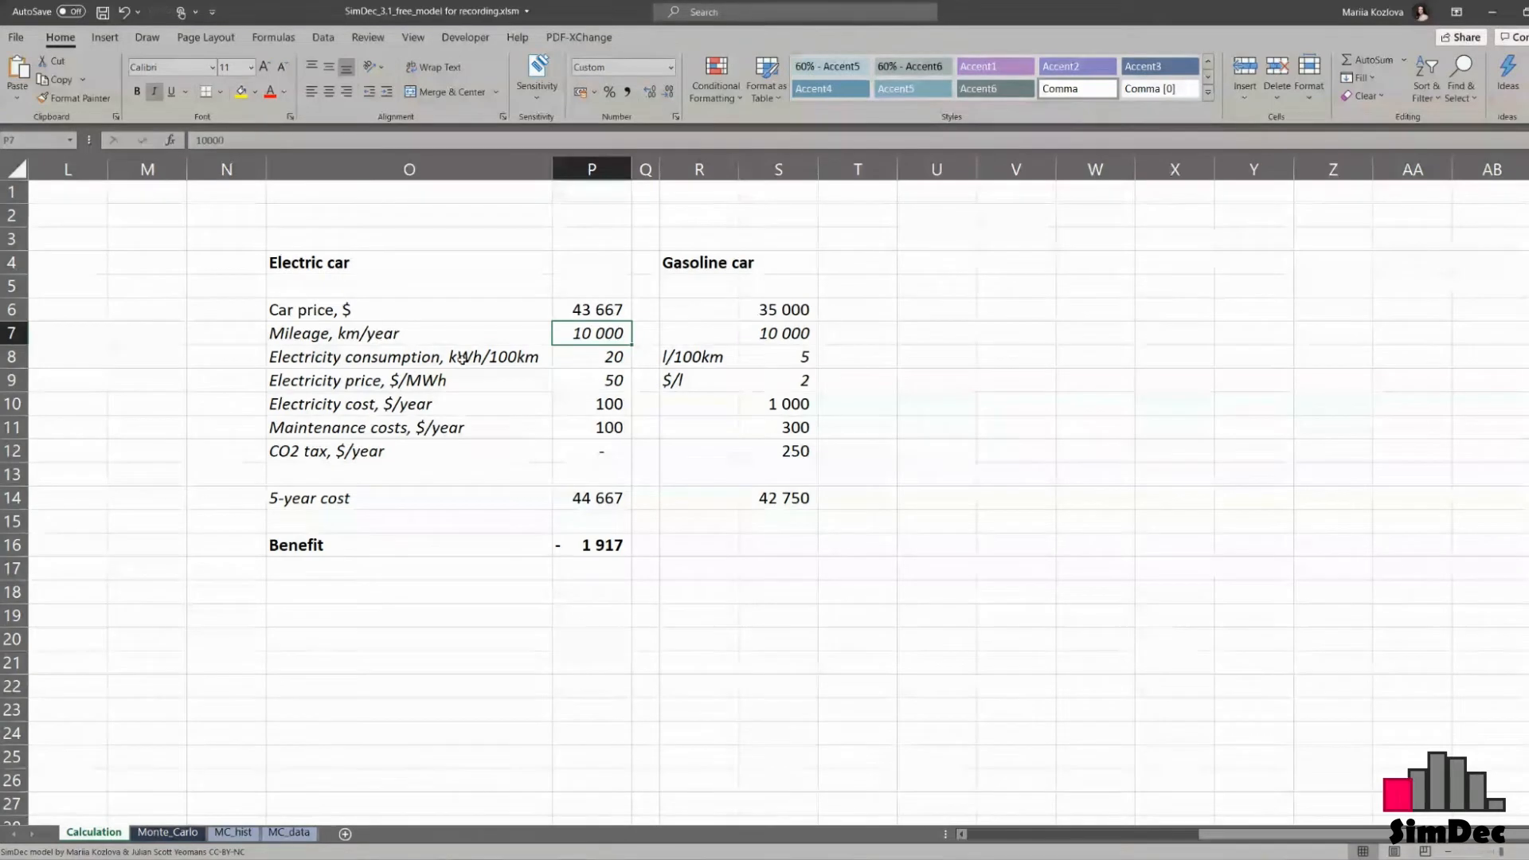
- Link the electric car's mileage in P7 to its random value in Monte_Carlo cell F8
type("=")
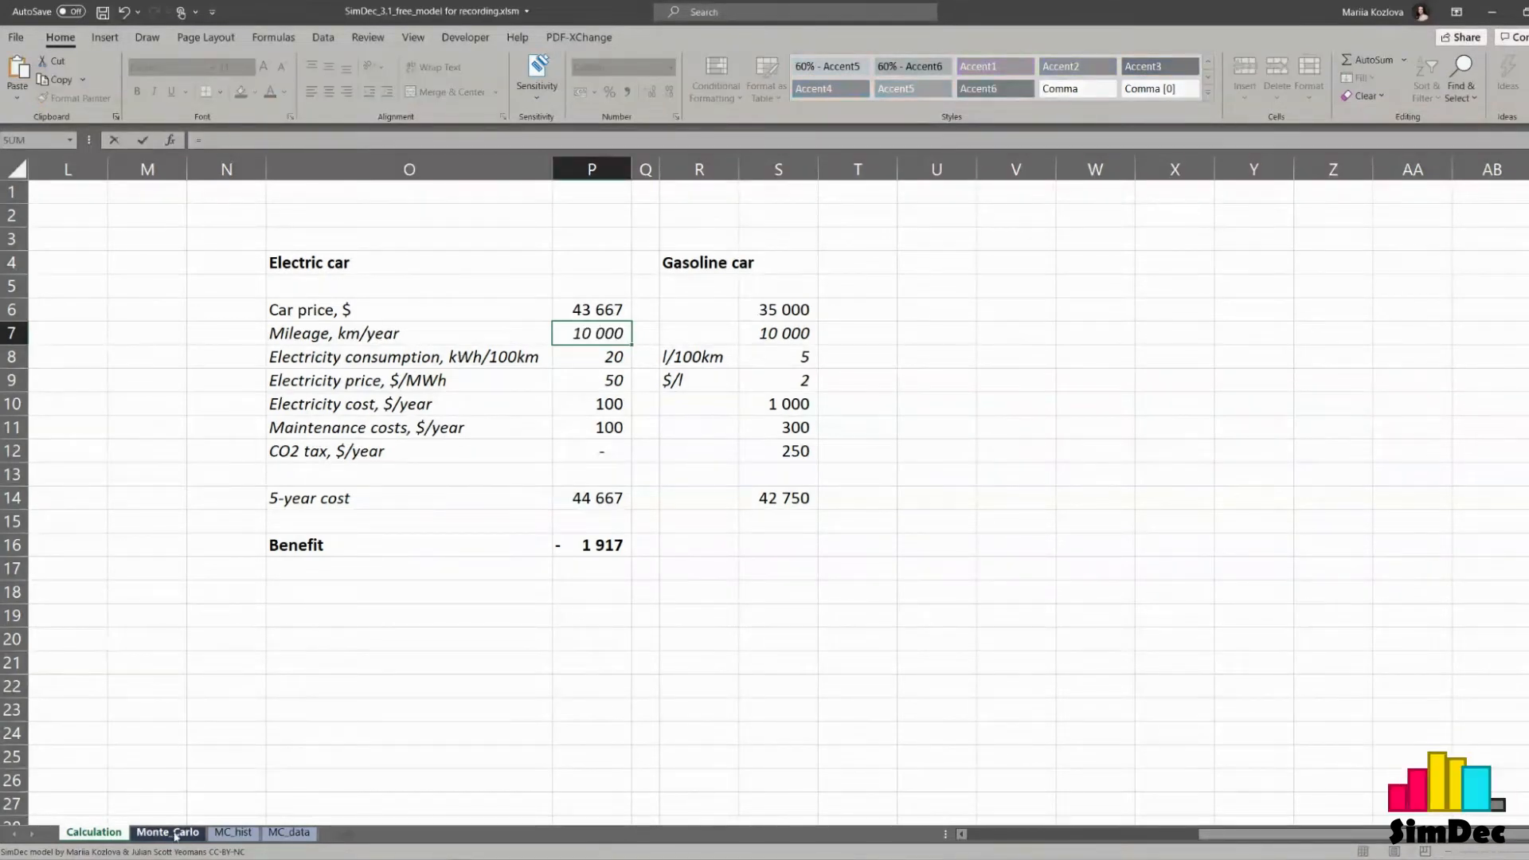
left_click(165, 832)
left_click(343, 285)
key("Return")
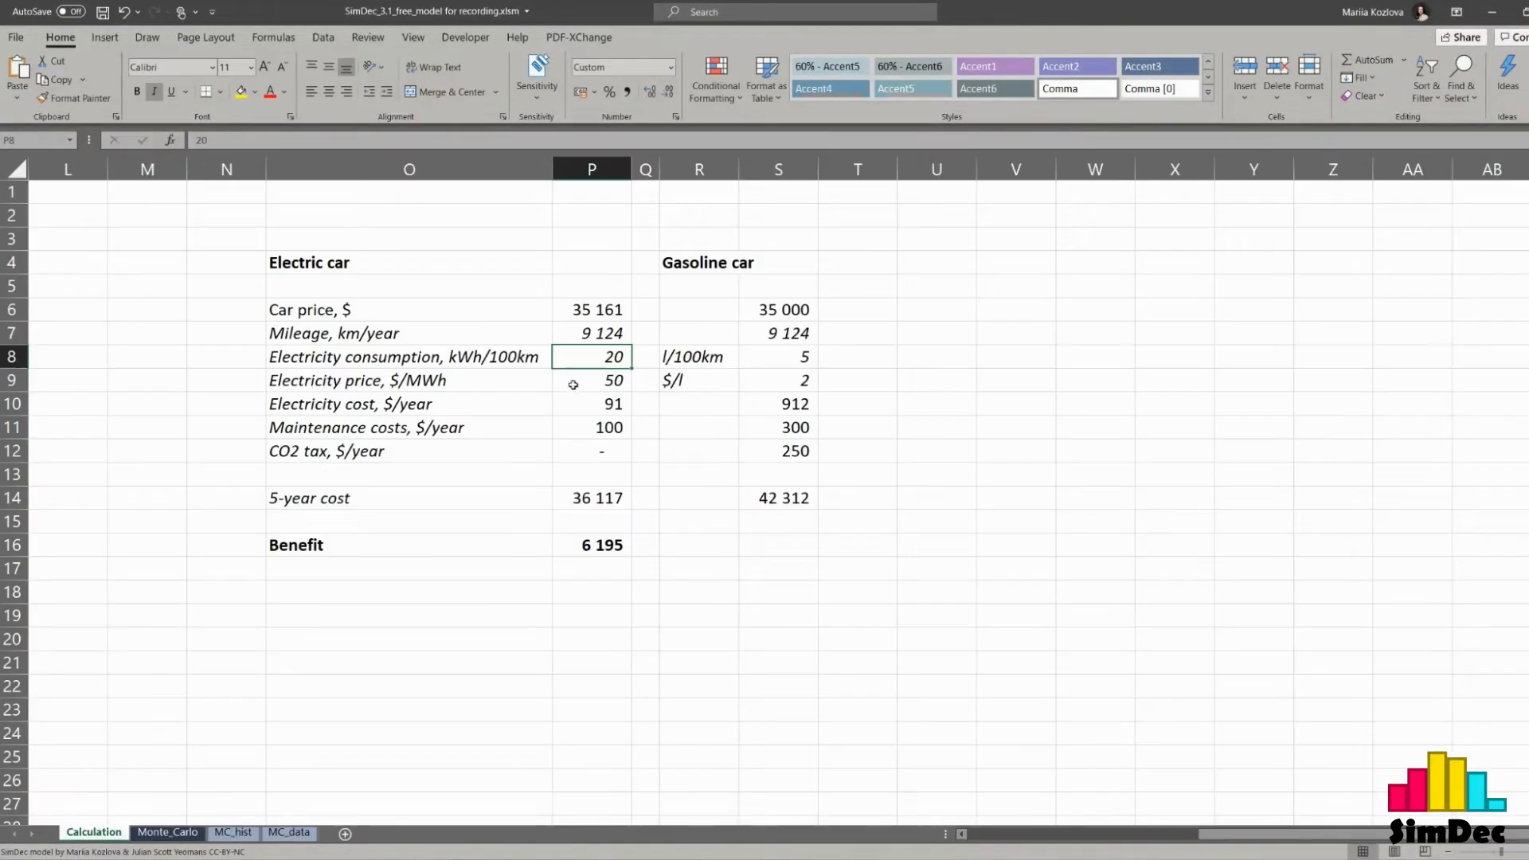
- Link the electricity price in P9 to its random value in Monte_Carlo cell F9, =_v3_
left_click(580, 383)
type("=")
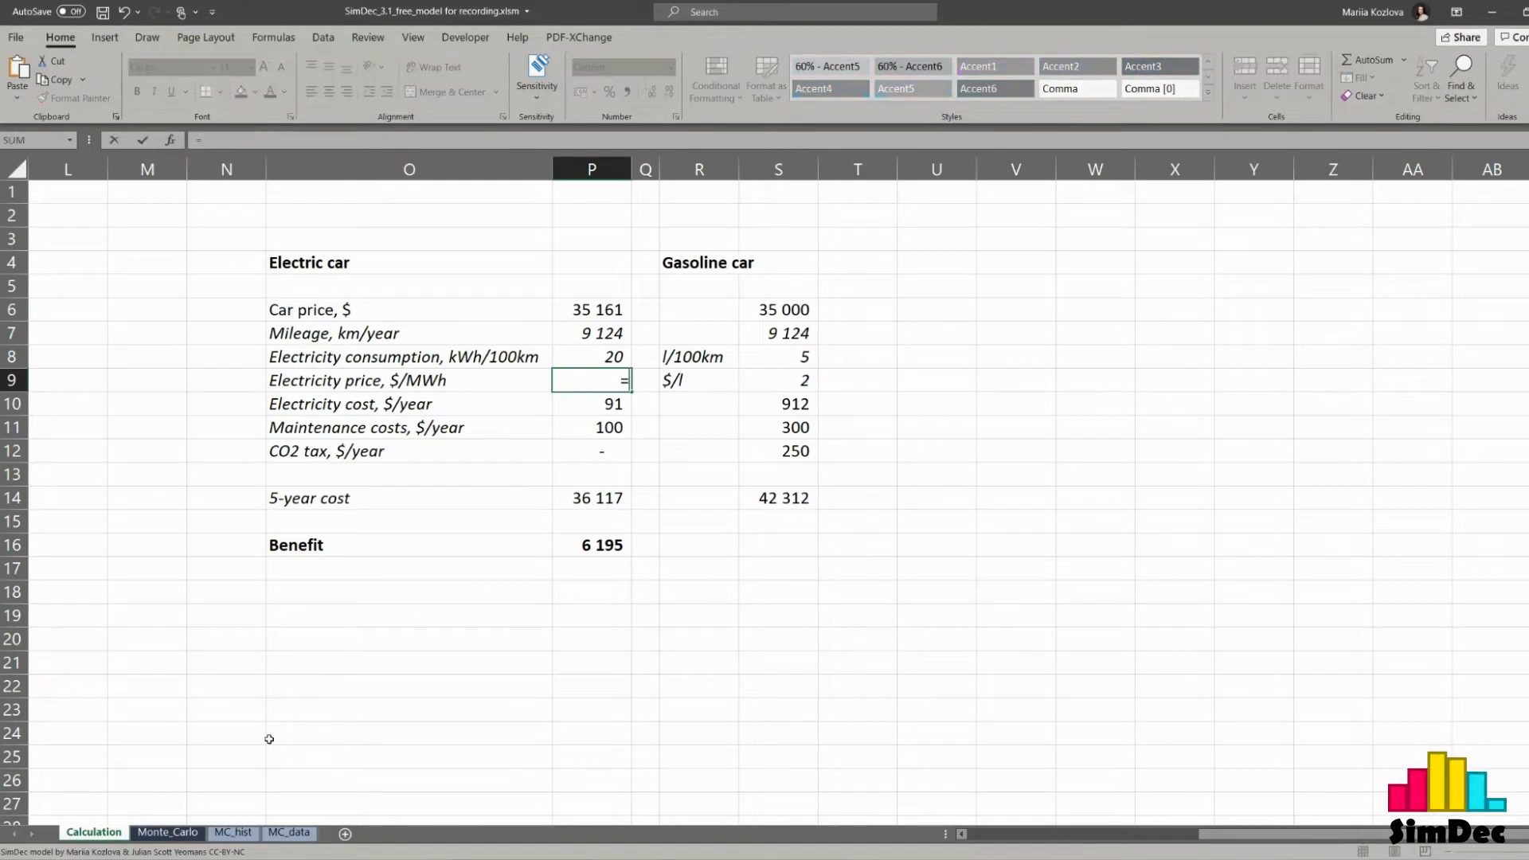
left_click(167, 832)
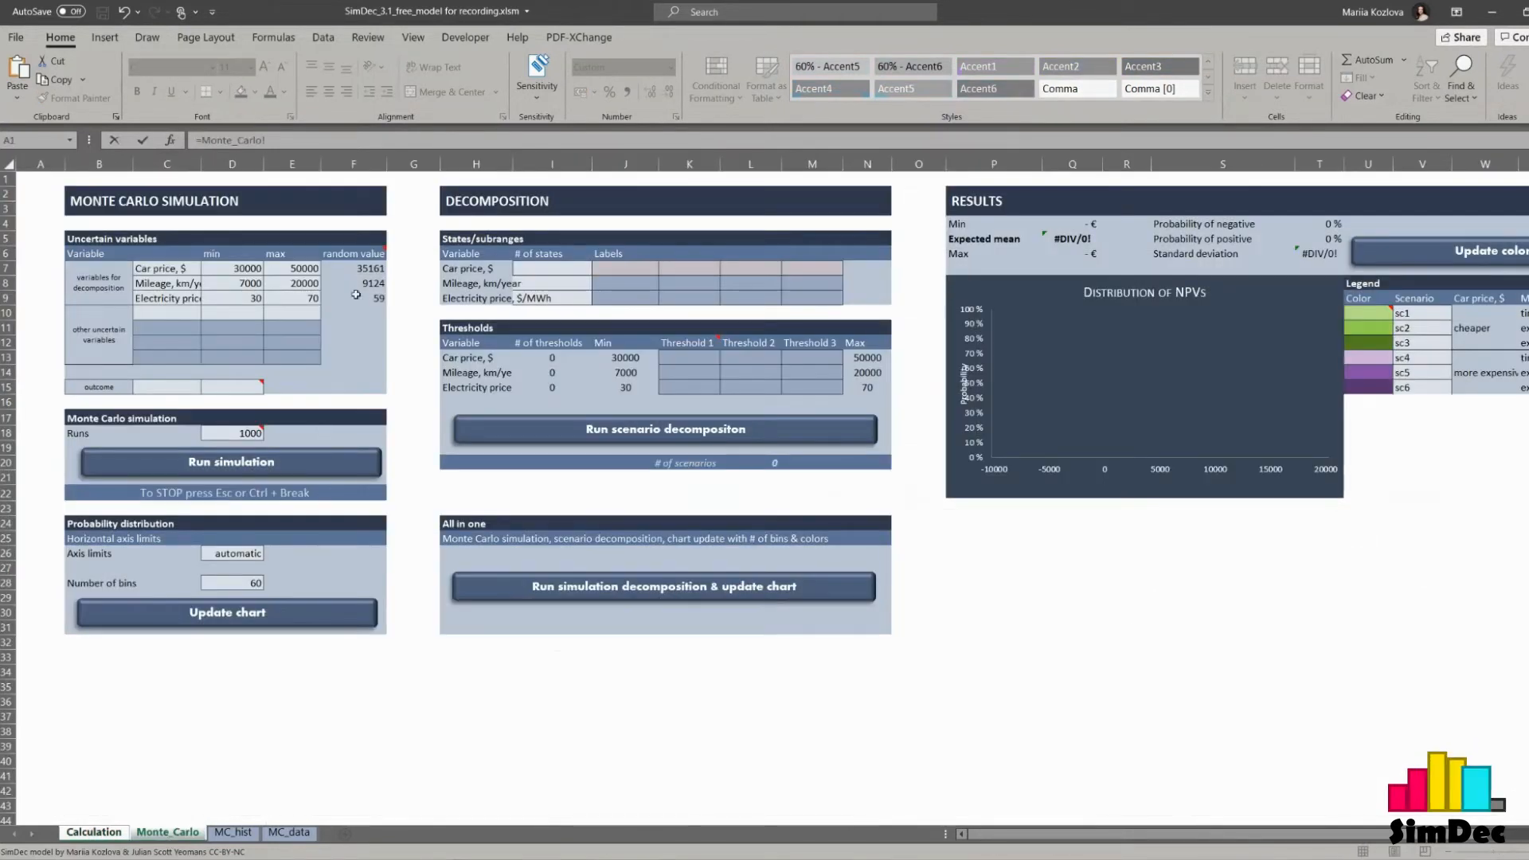
left_click(361, 299)
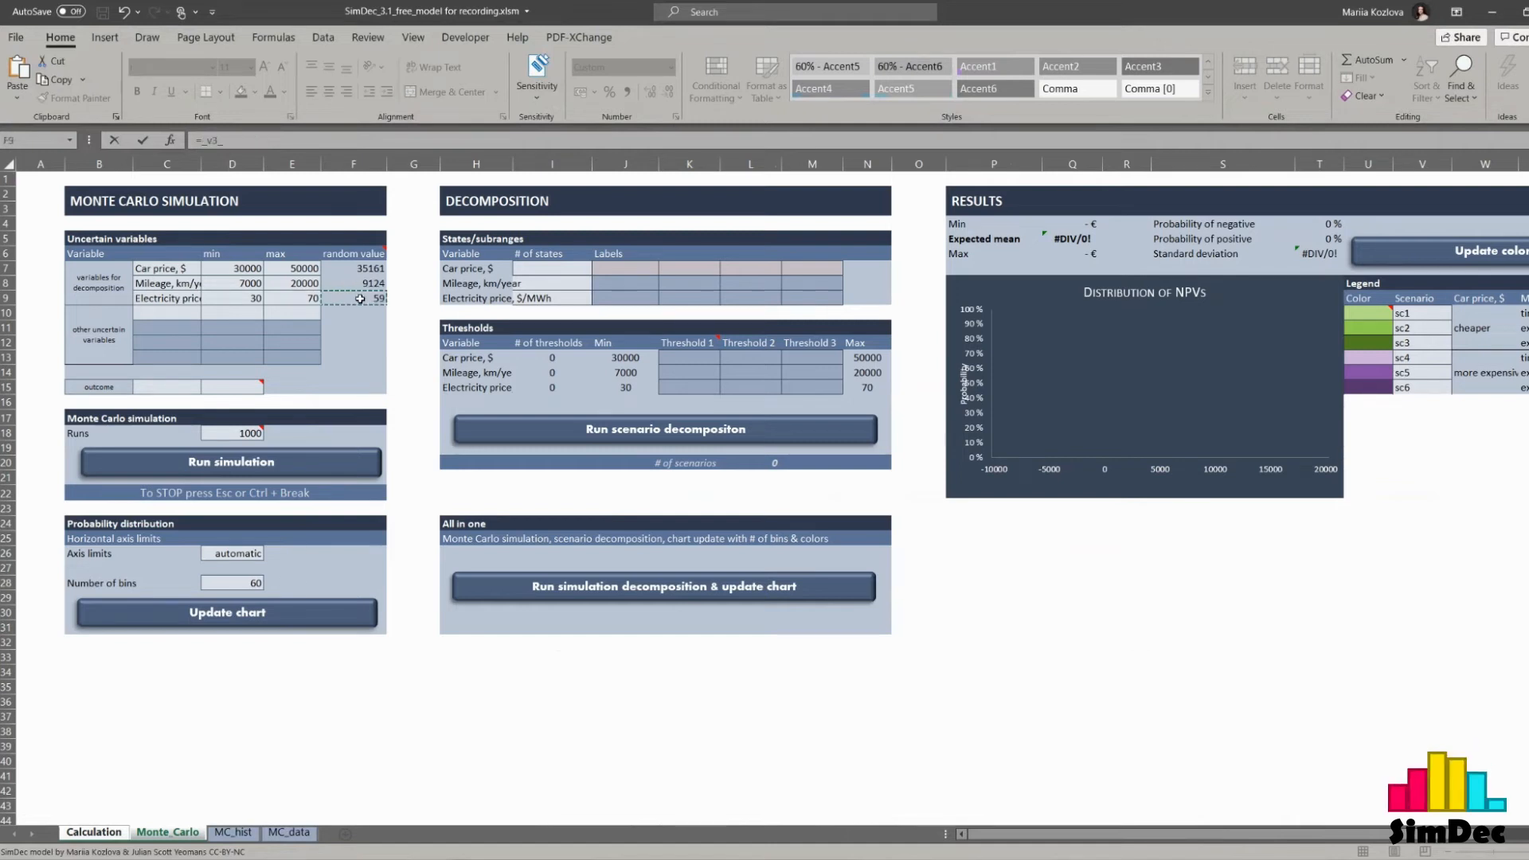
key("Return")
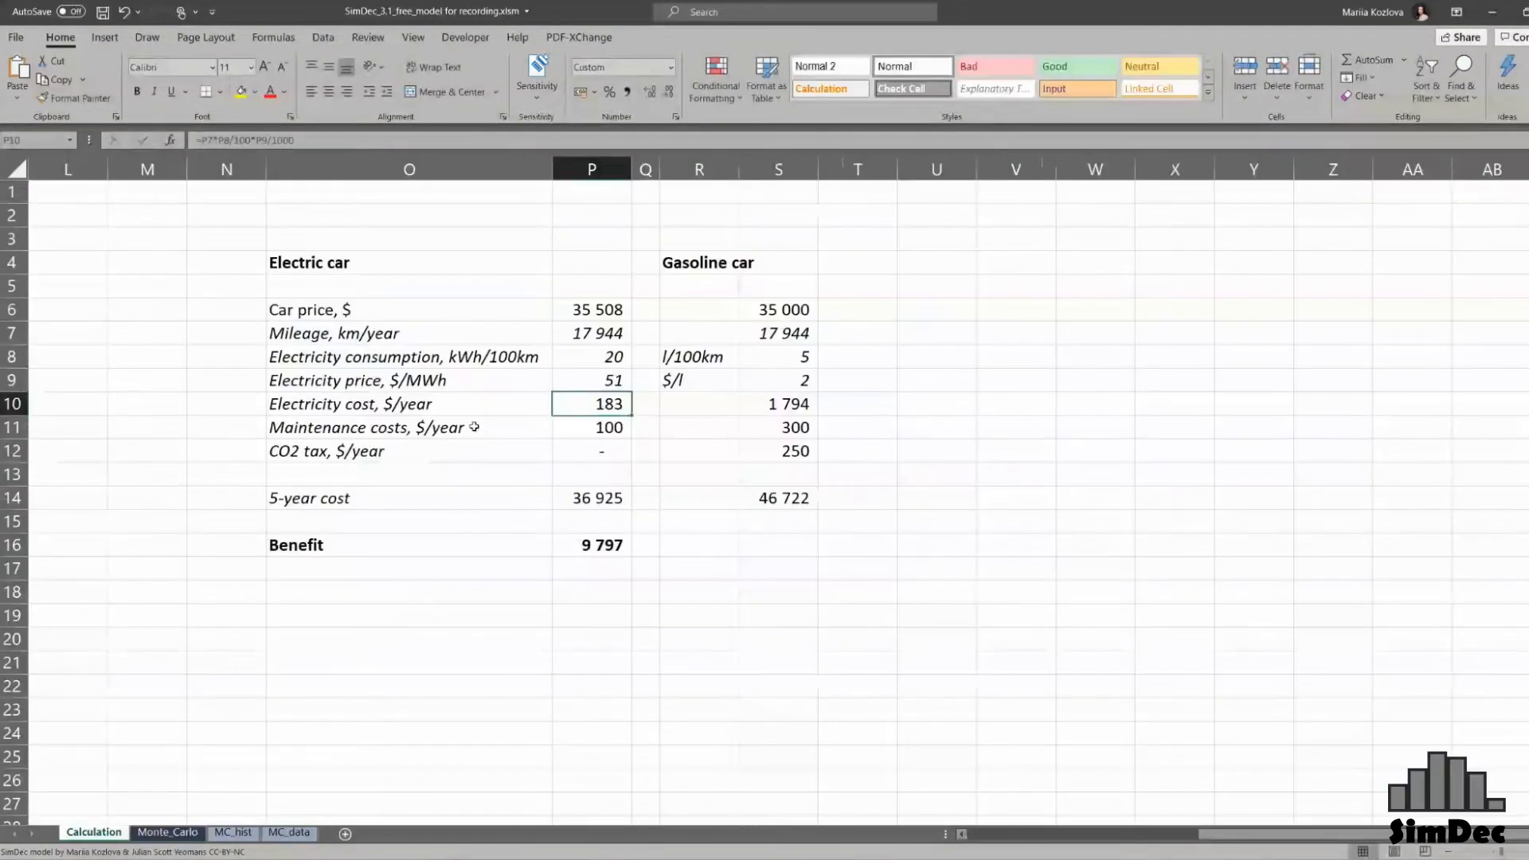
- Check the formulas linking the electricity price, mileage and car price inputs to the simulation sheet
left_click(563, 383)
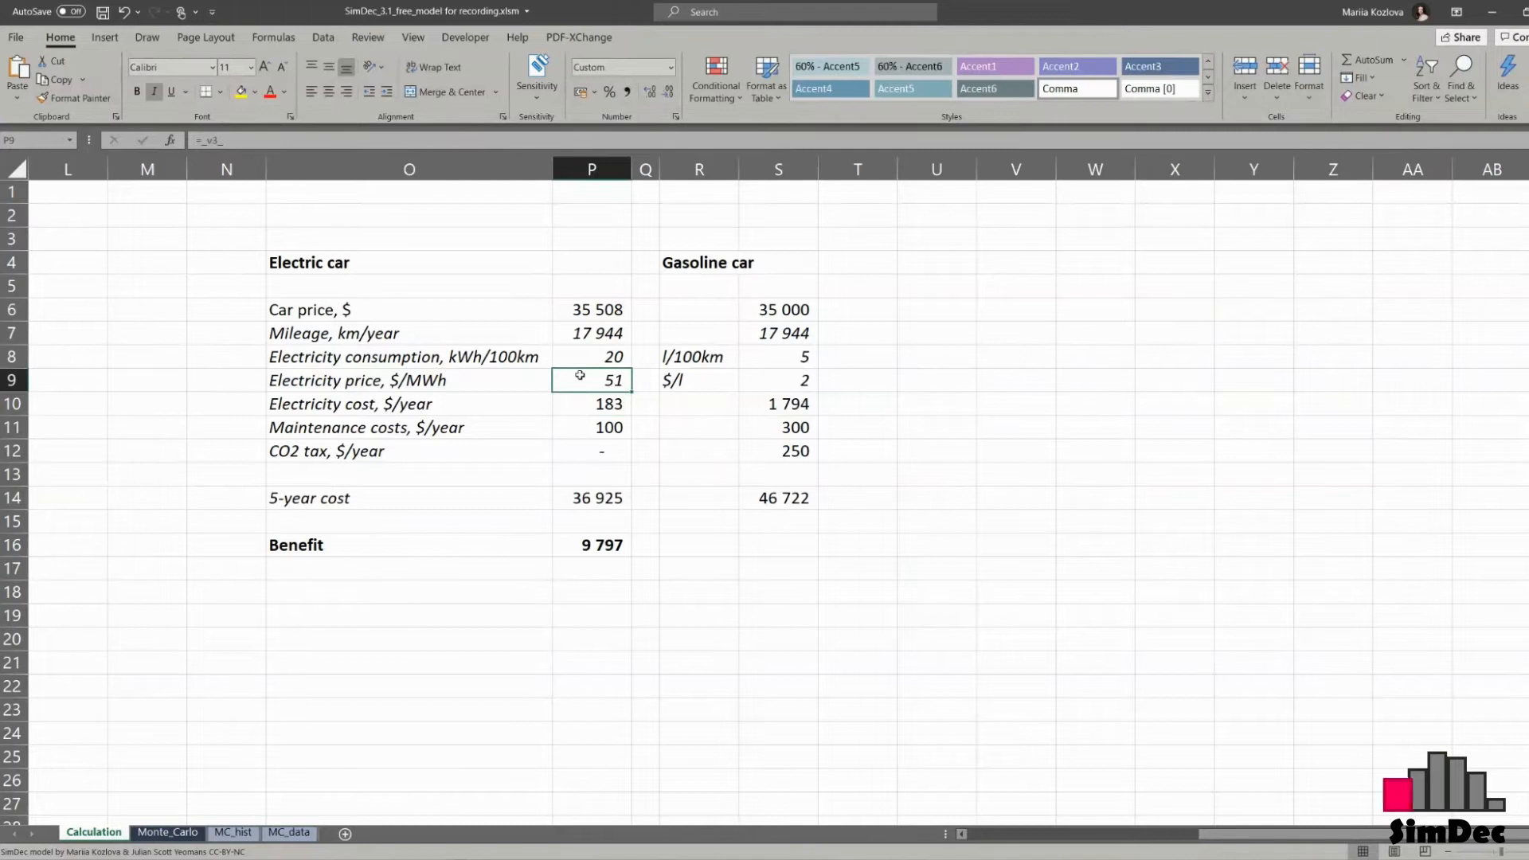
left_click(589, 335)
left_click(590, 313)
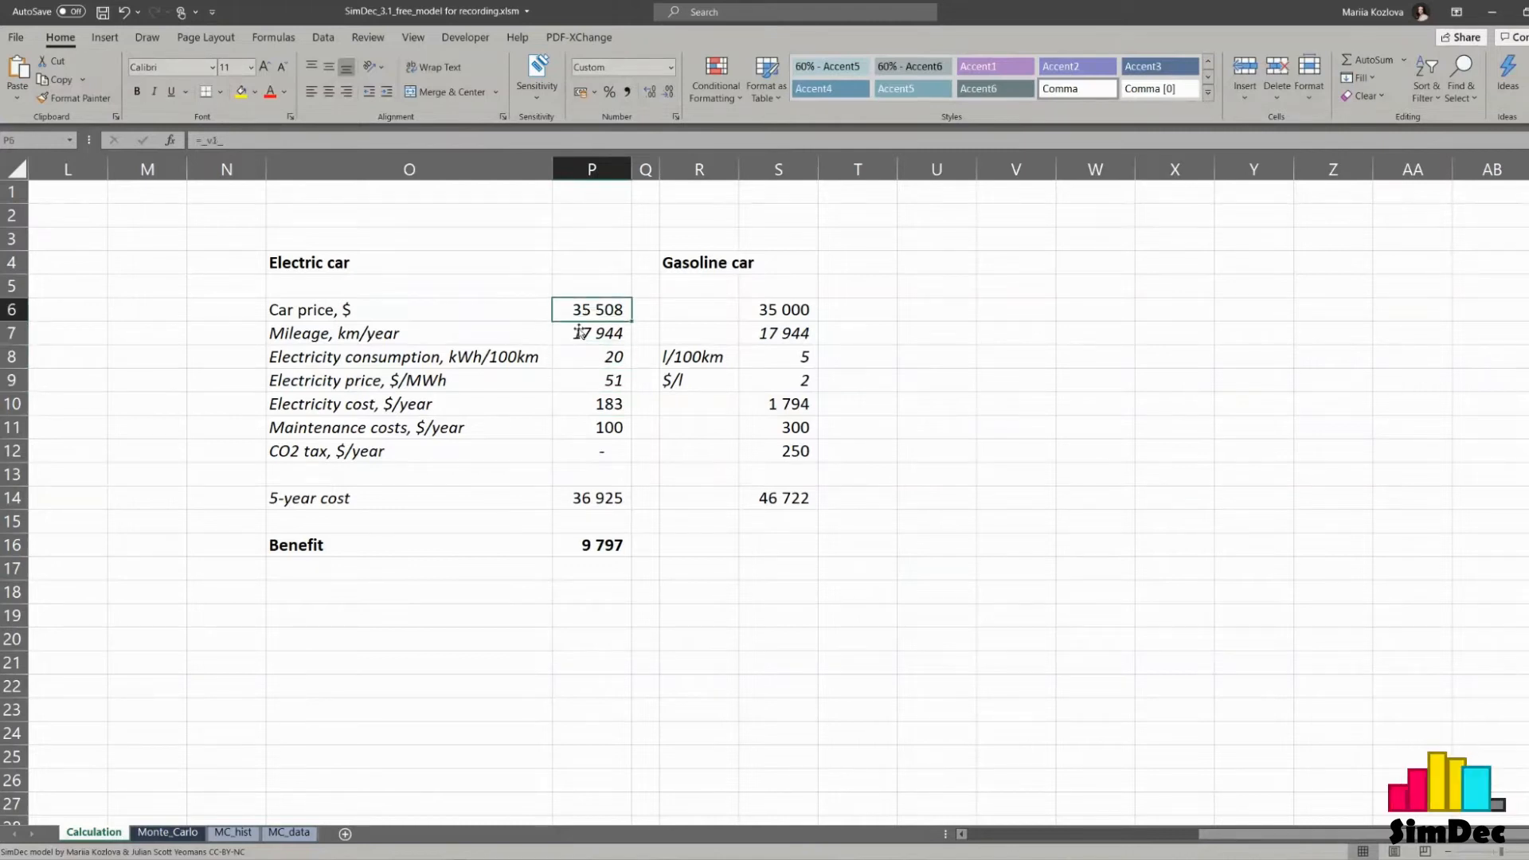
- In the Monte_Carlo sheet, link the outcome name in C15 to the Benefit label in the Calculation sheet
left_click(192, 833)
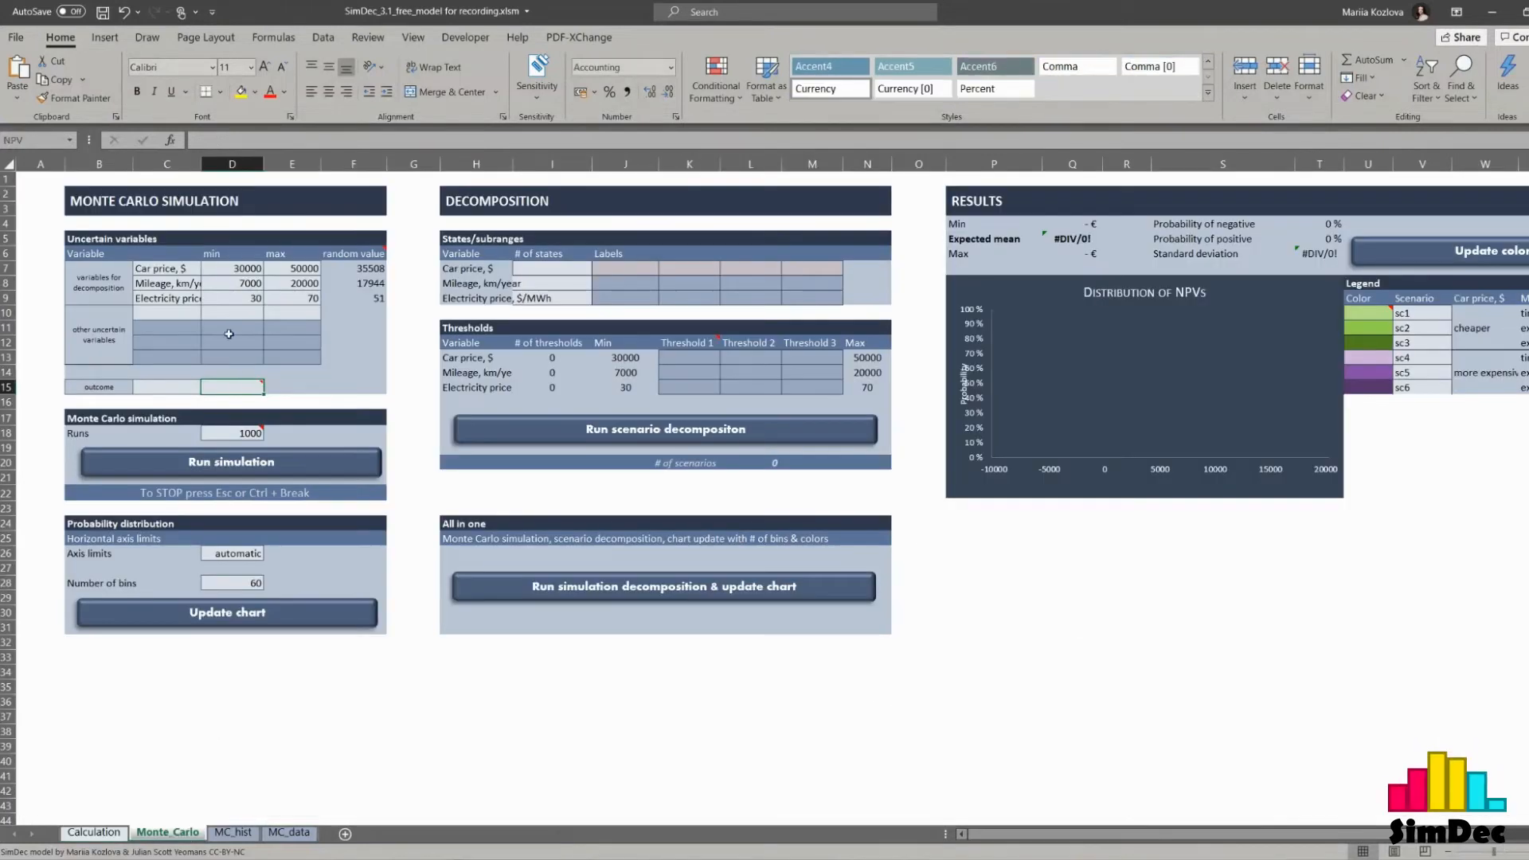
key("Left")
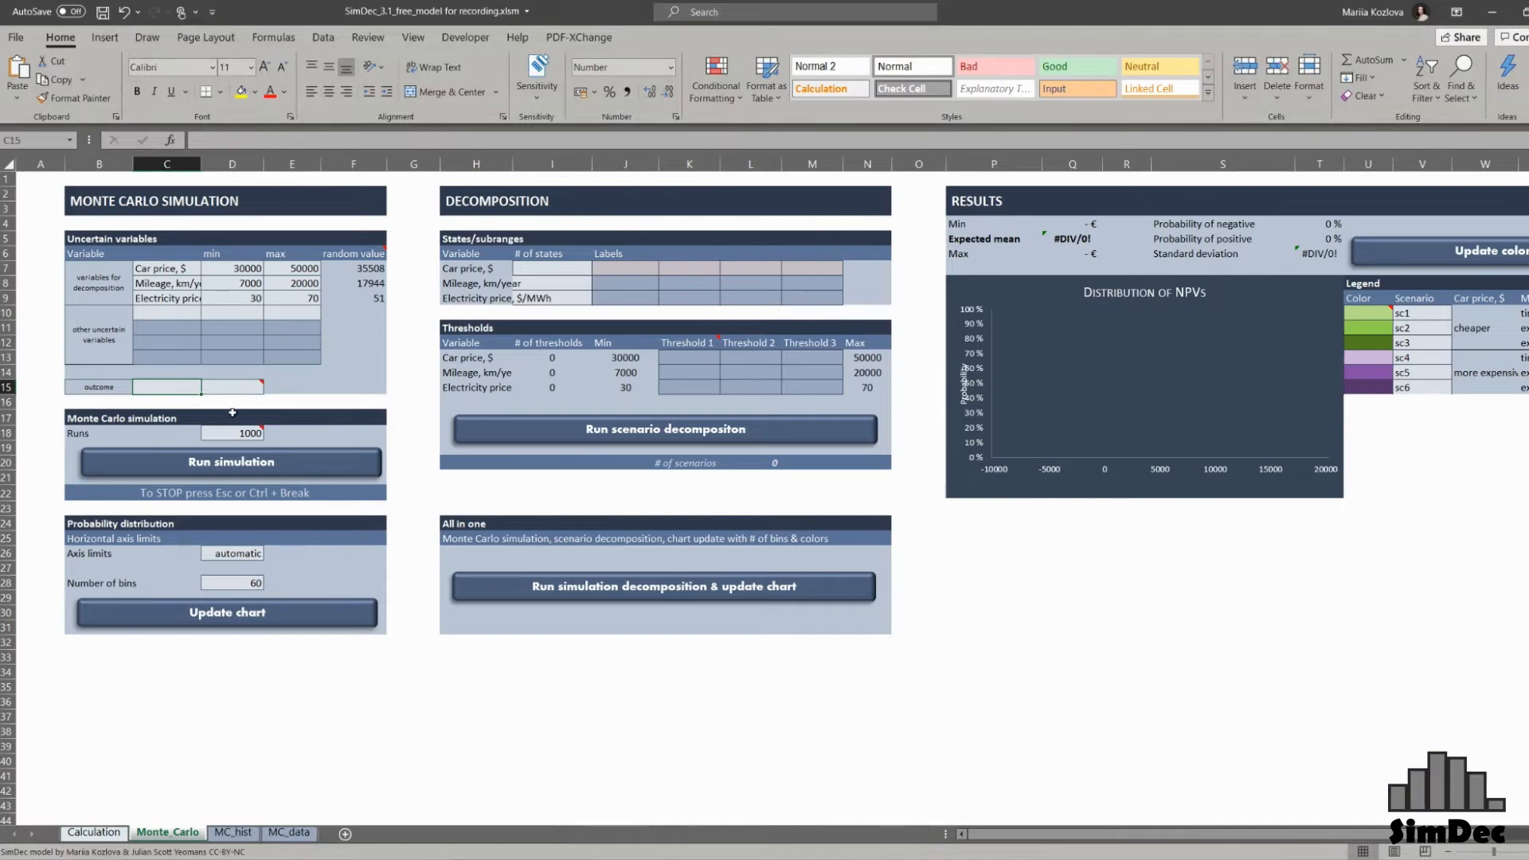
type("=")
left_click(93, 833)
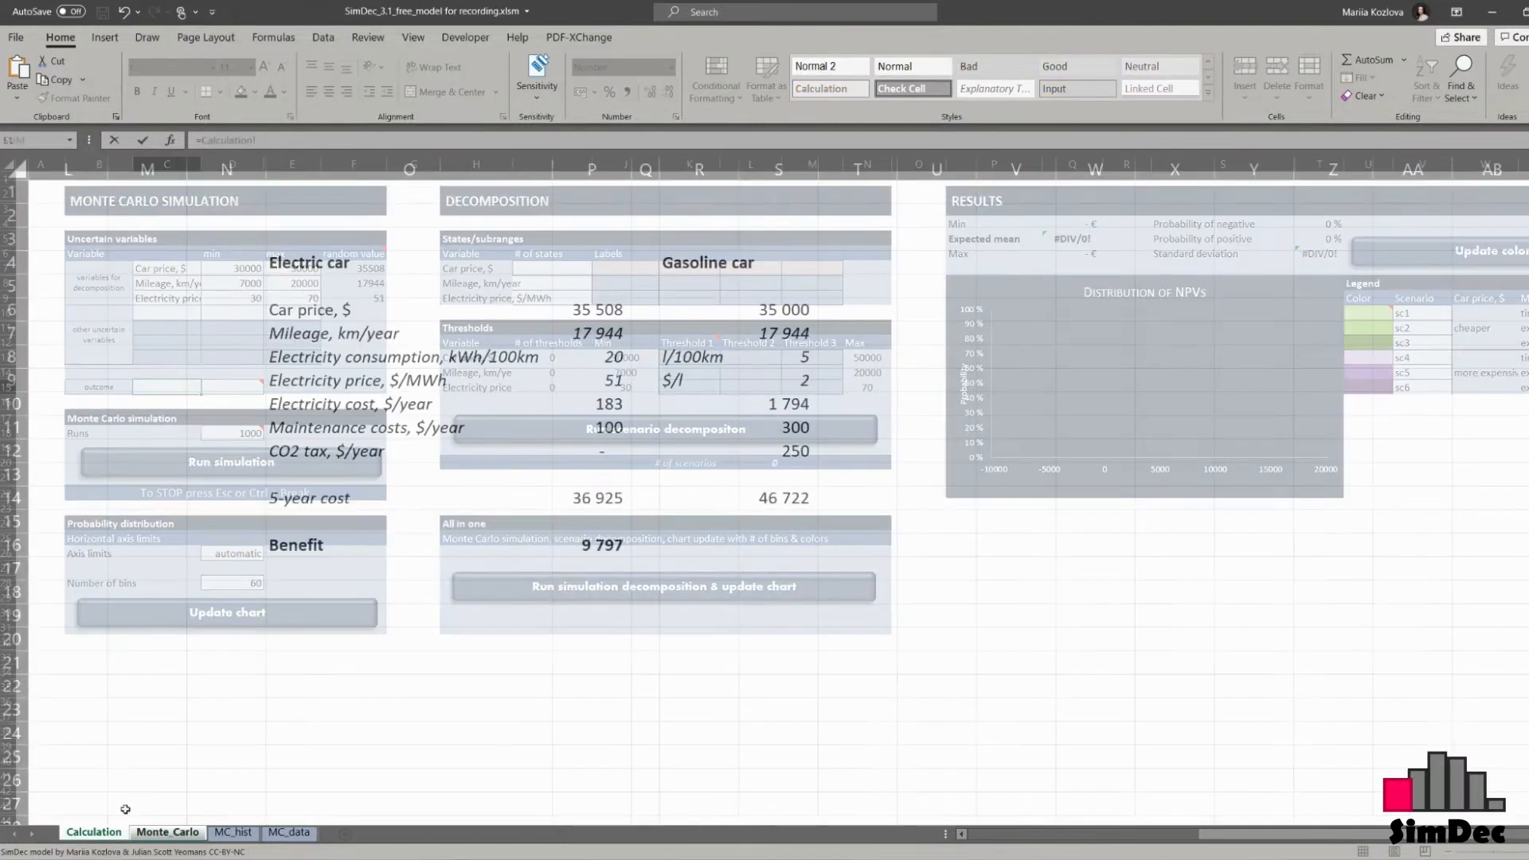
left_click(299, 557)
key("Return")
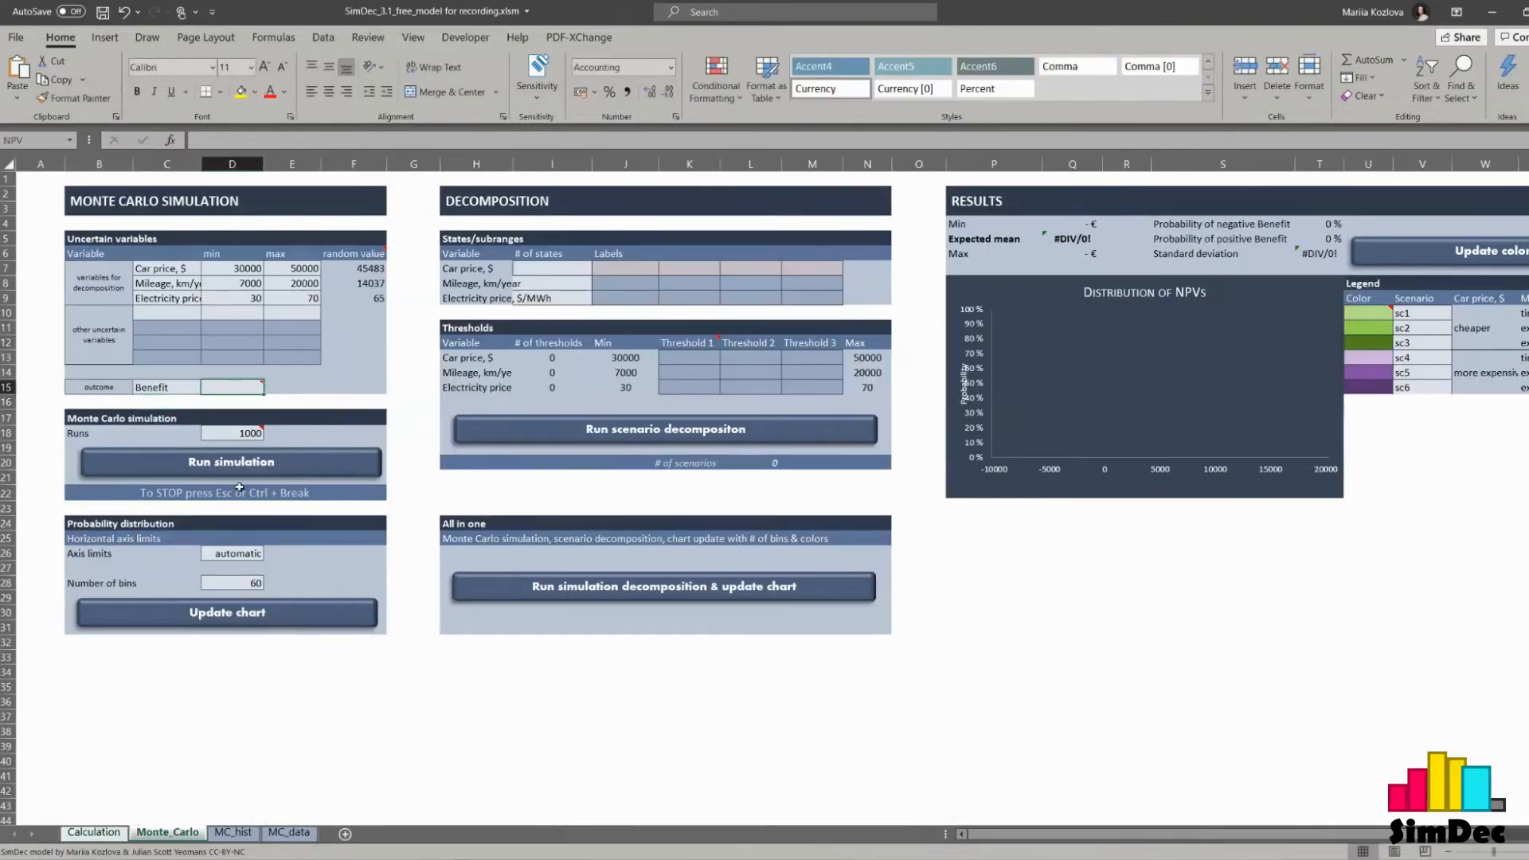
- Link the outcome value in D15 to the calculated benefit, =Calculation!P16
type("=")
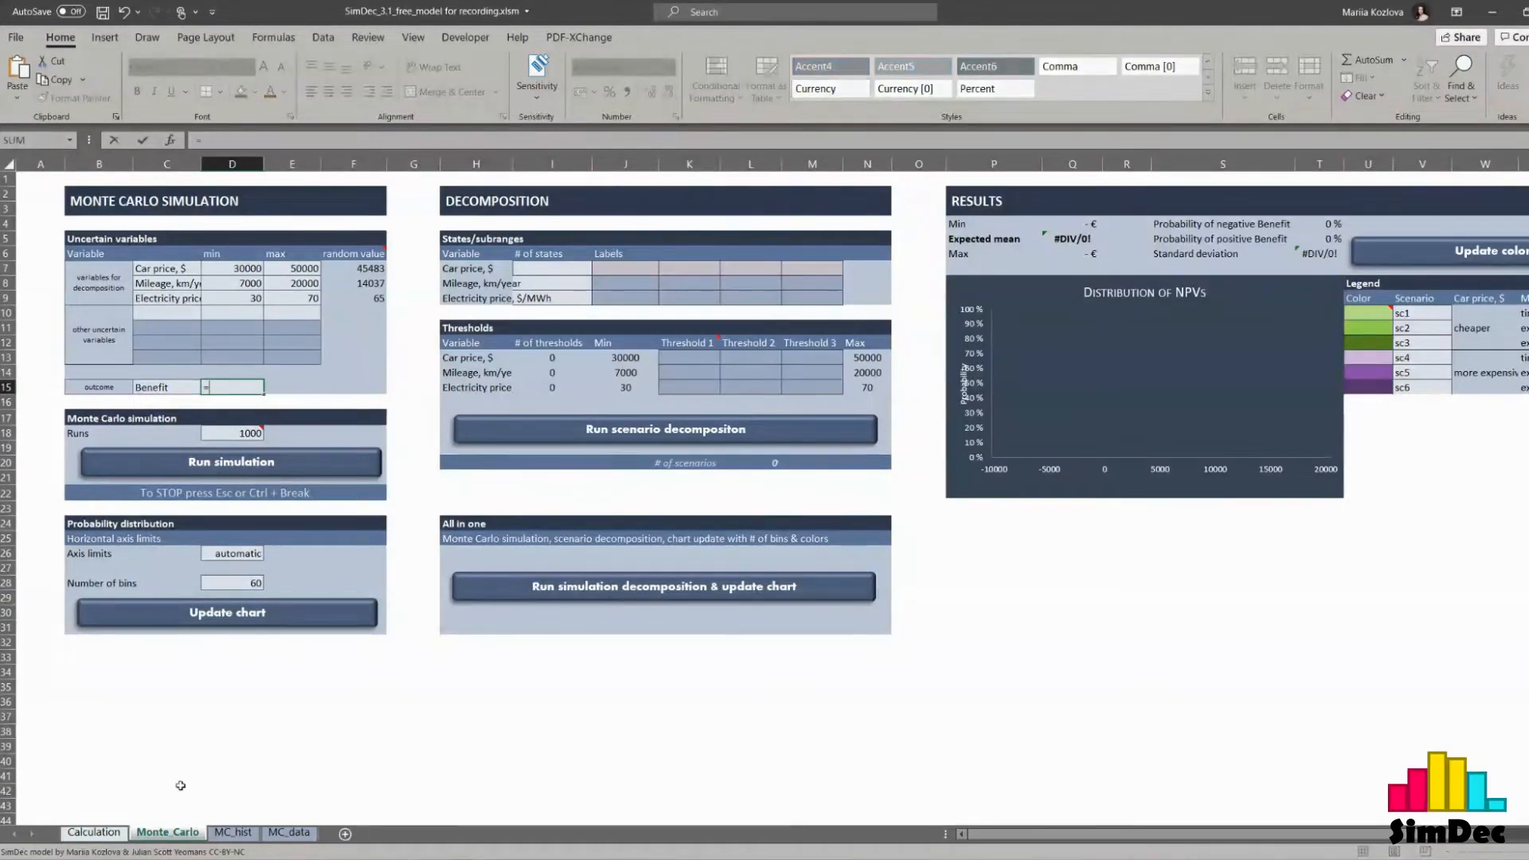
left_click(94, 833)
left_click(562, 546)
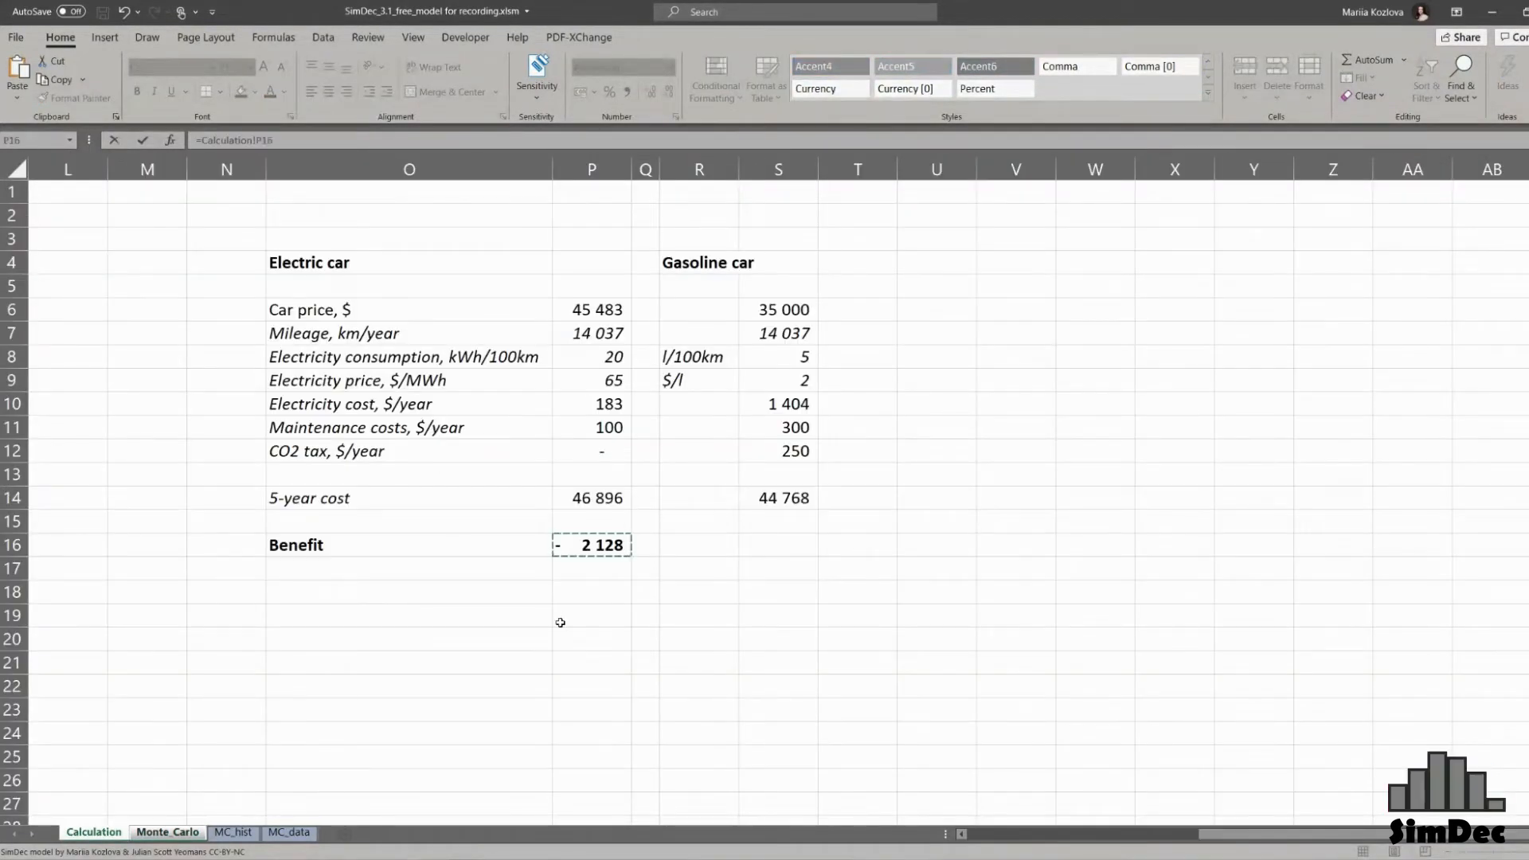
key("Return")
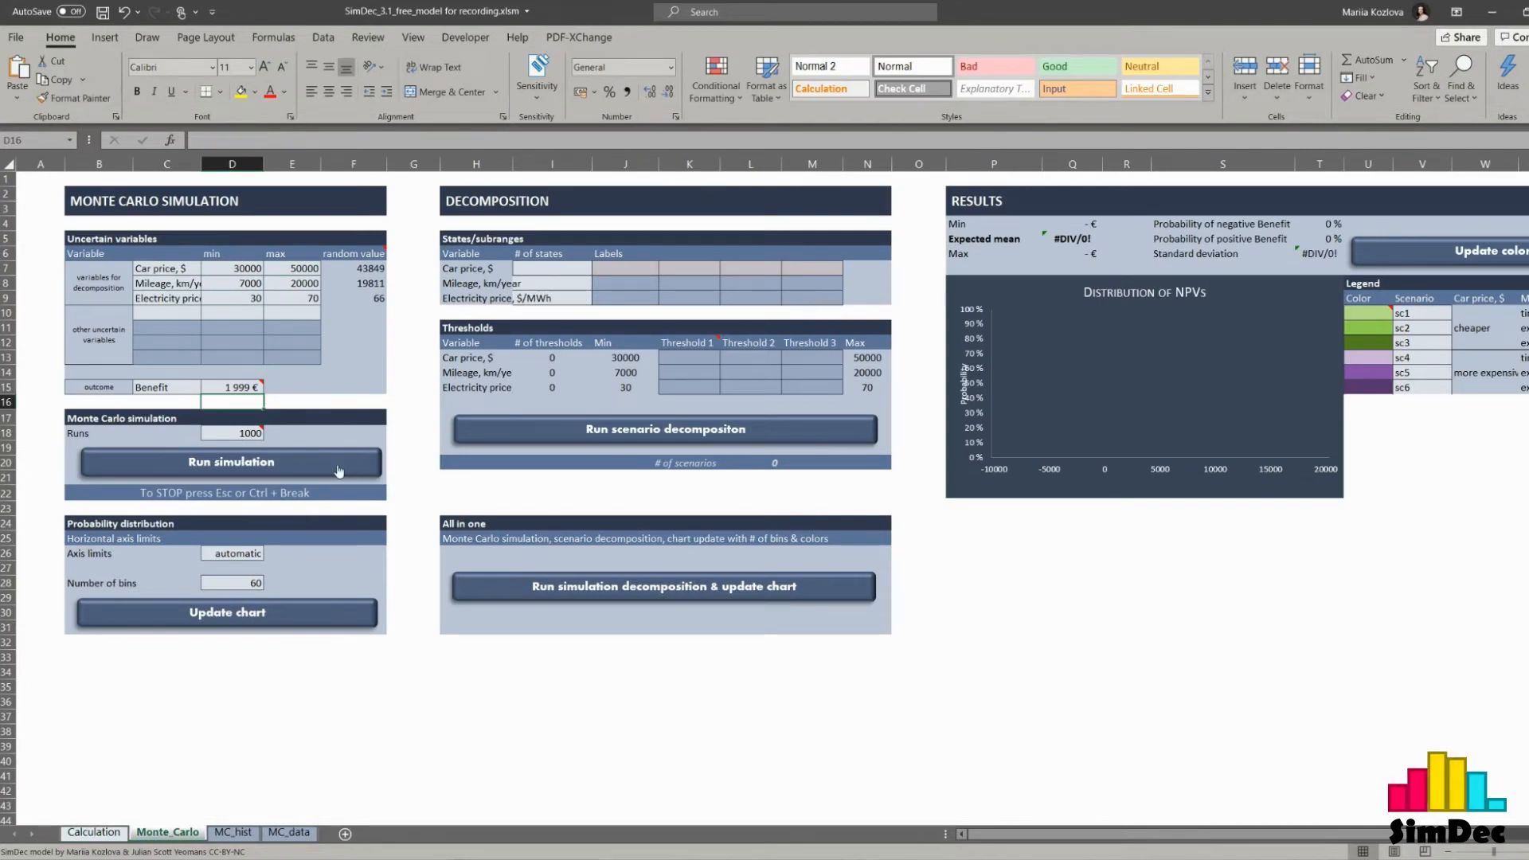
- Recalculate the sheet twice to refresh the random values, and run the Monte Carlo simulation with 1000 runs
double_click(411, 404)
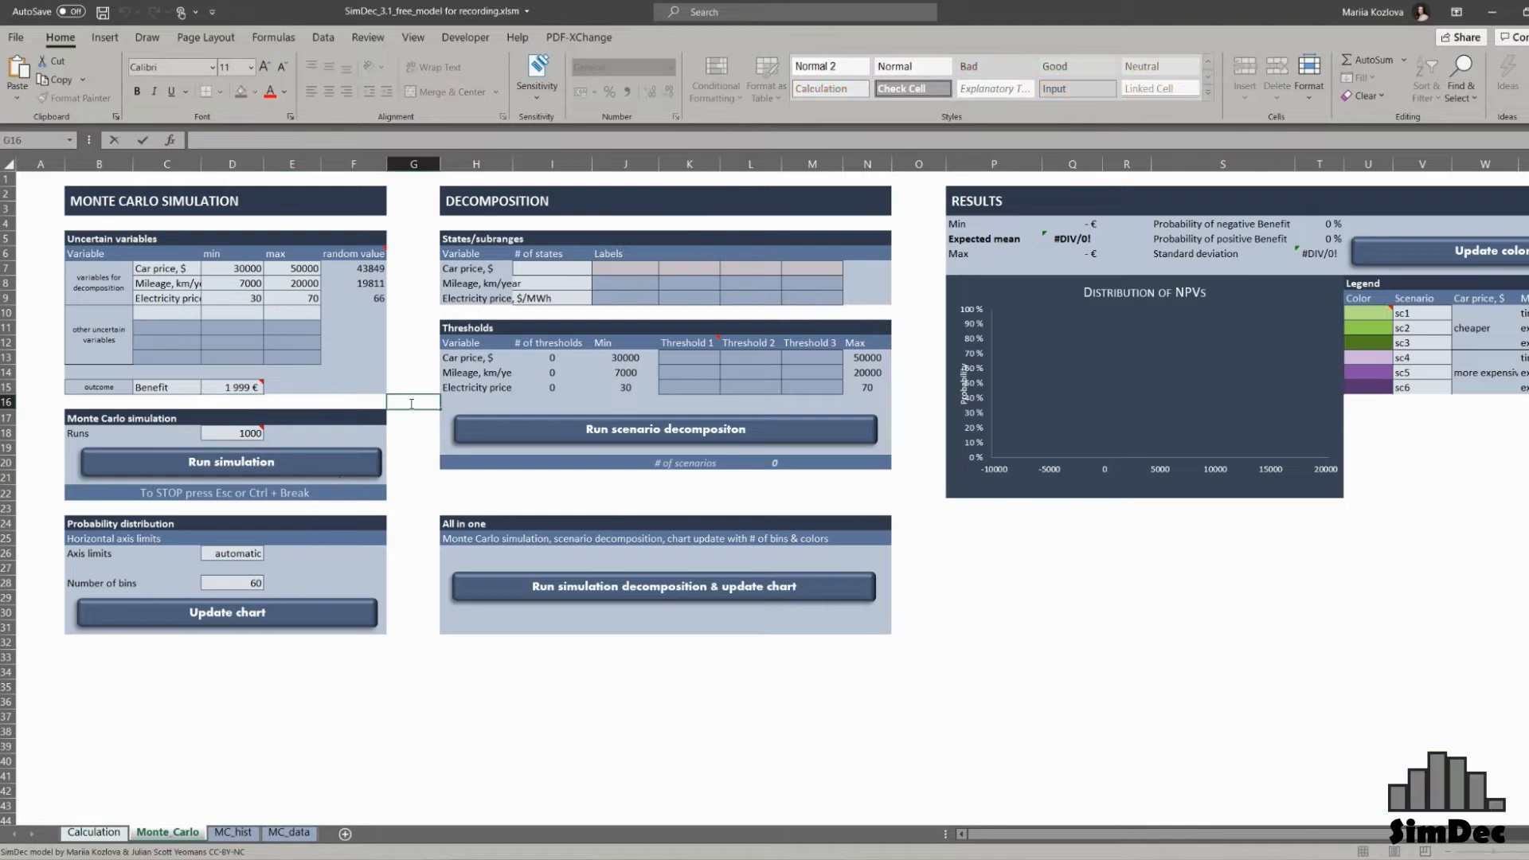
key("Return")
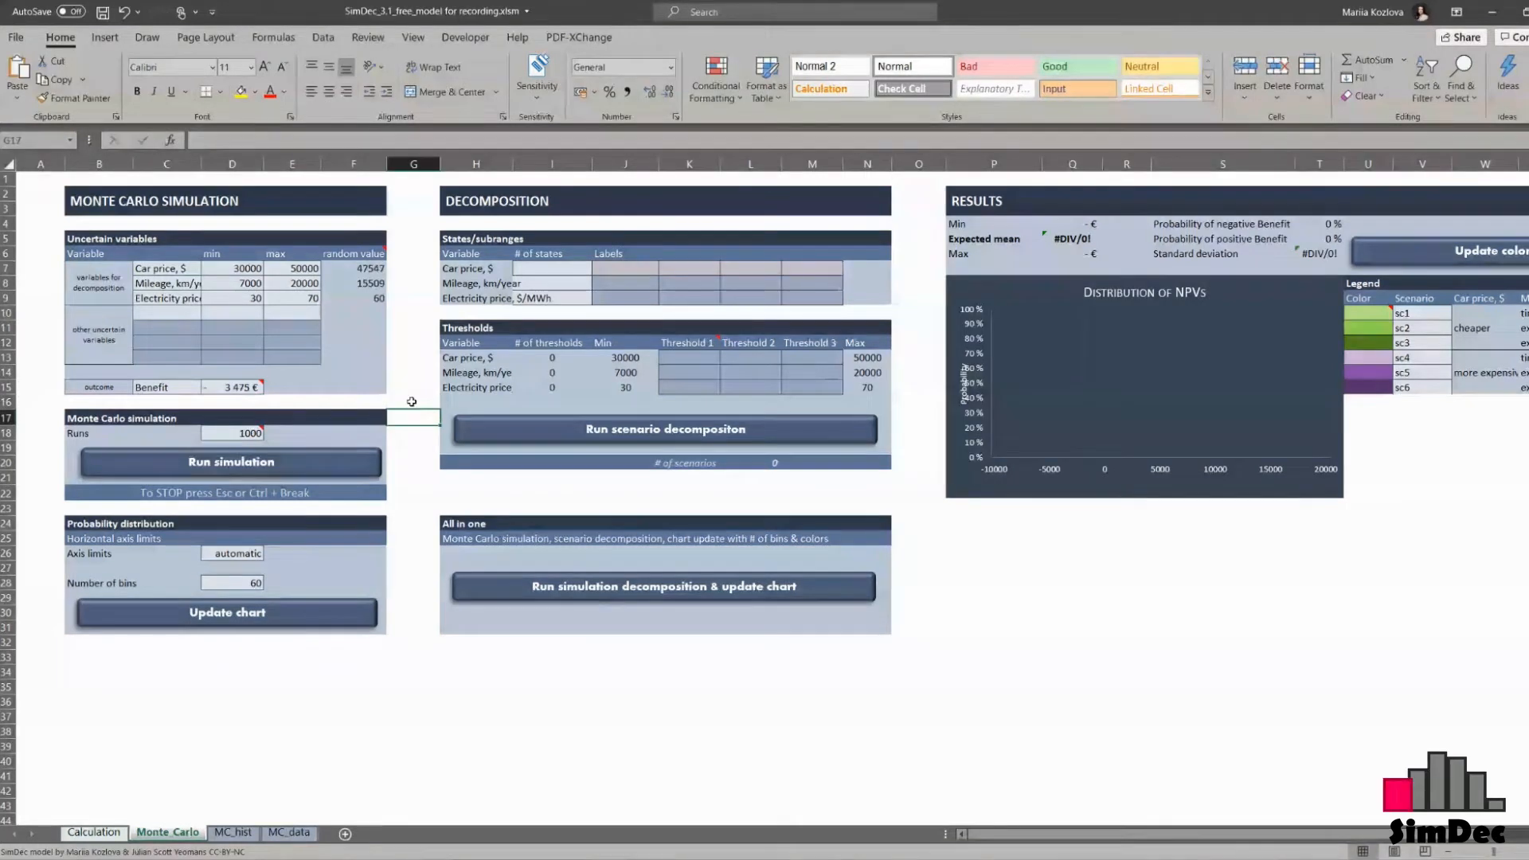
double_click(411, 403)
key("Return")
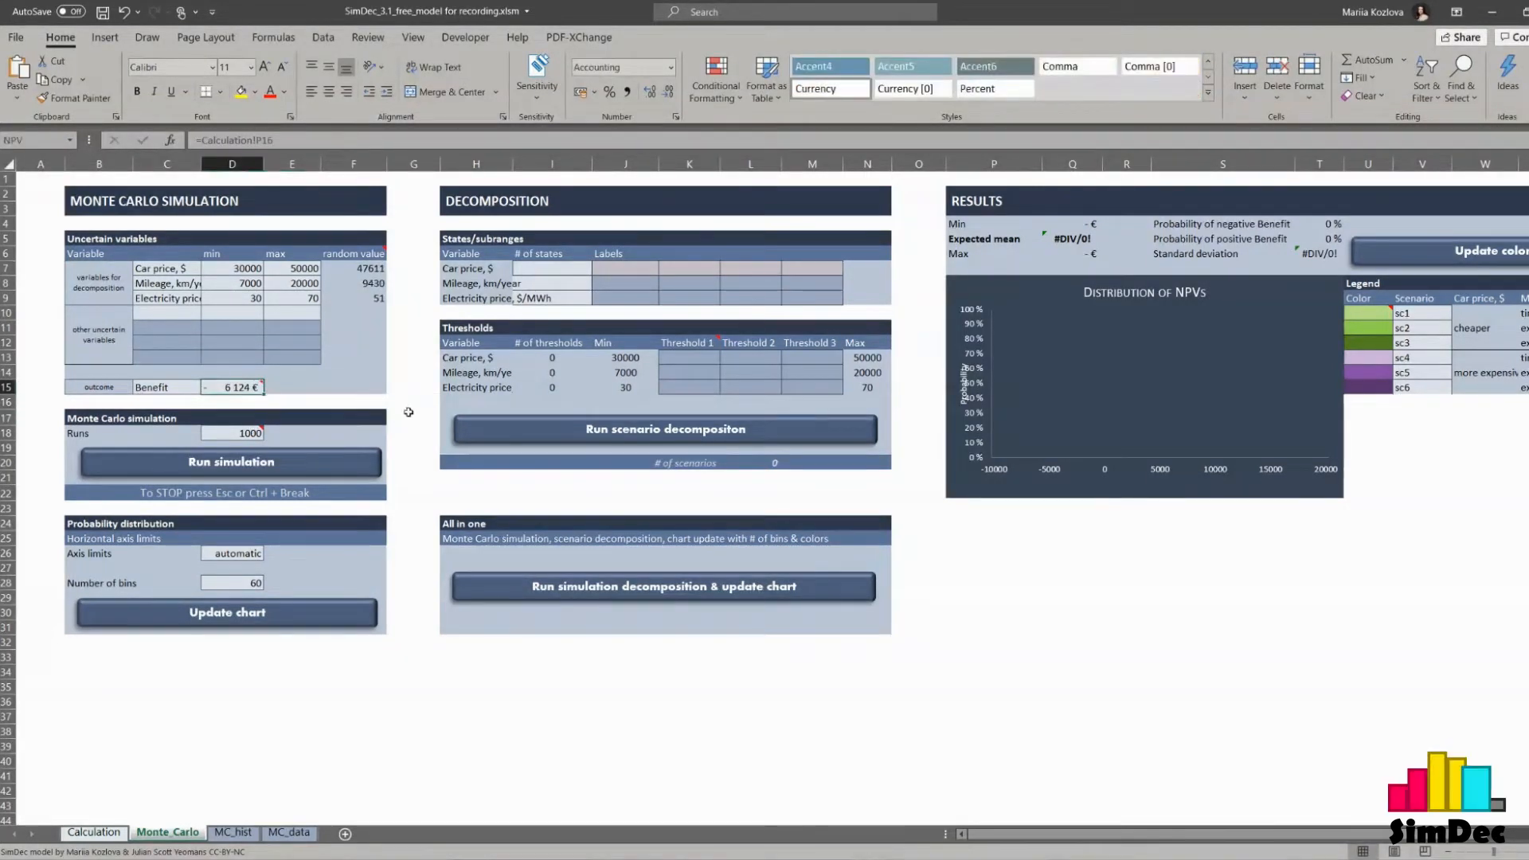
left_click(276, 463)
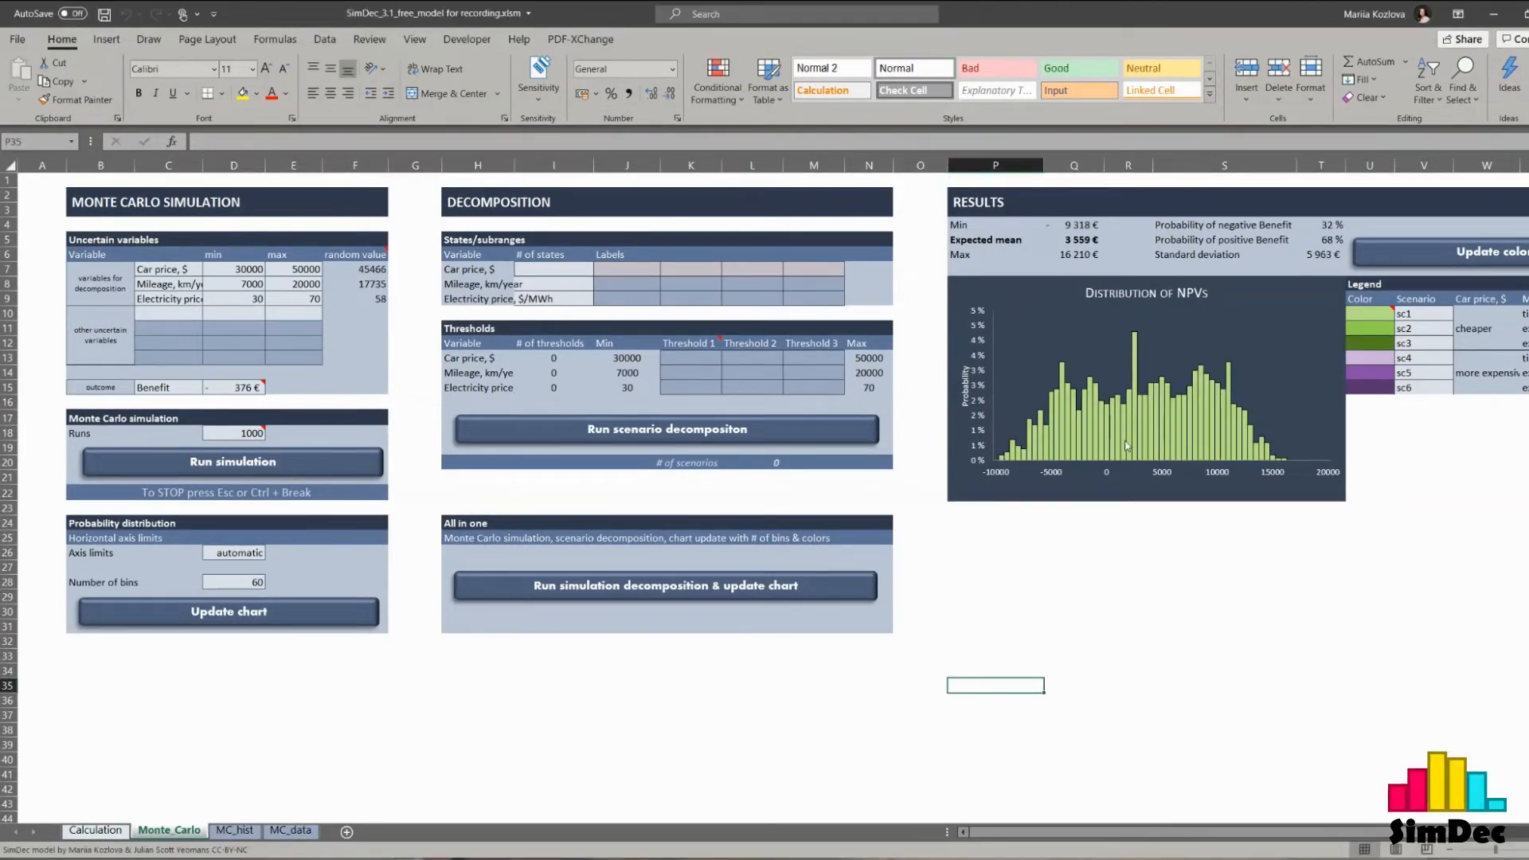
- Clear the leftover car price and mileage state labels from the scenario legend in the results section
left_click(1407, 537)
left_click_drag(1469, 319, 1524, 373)
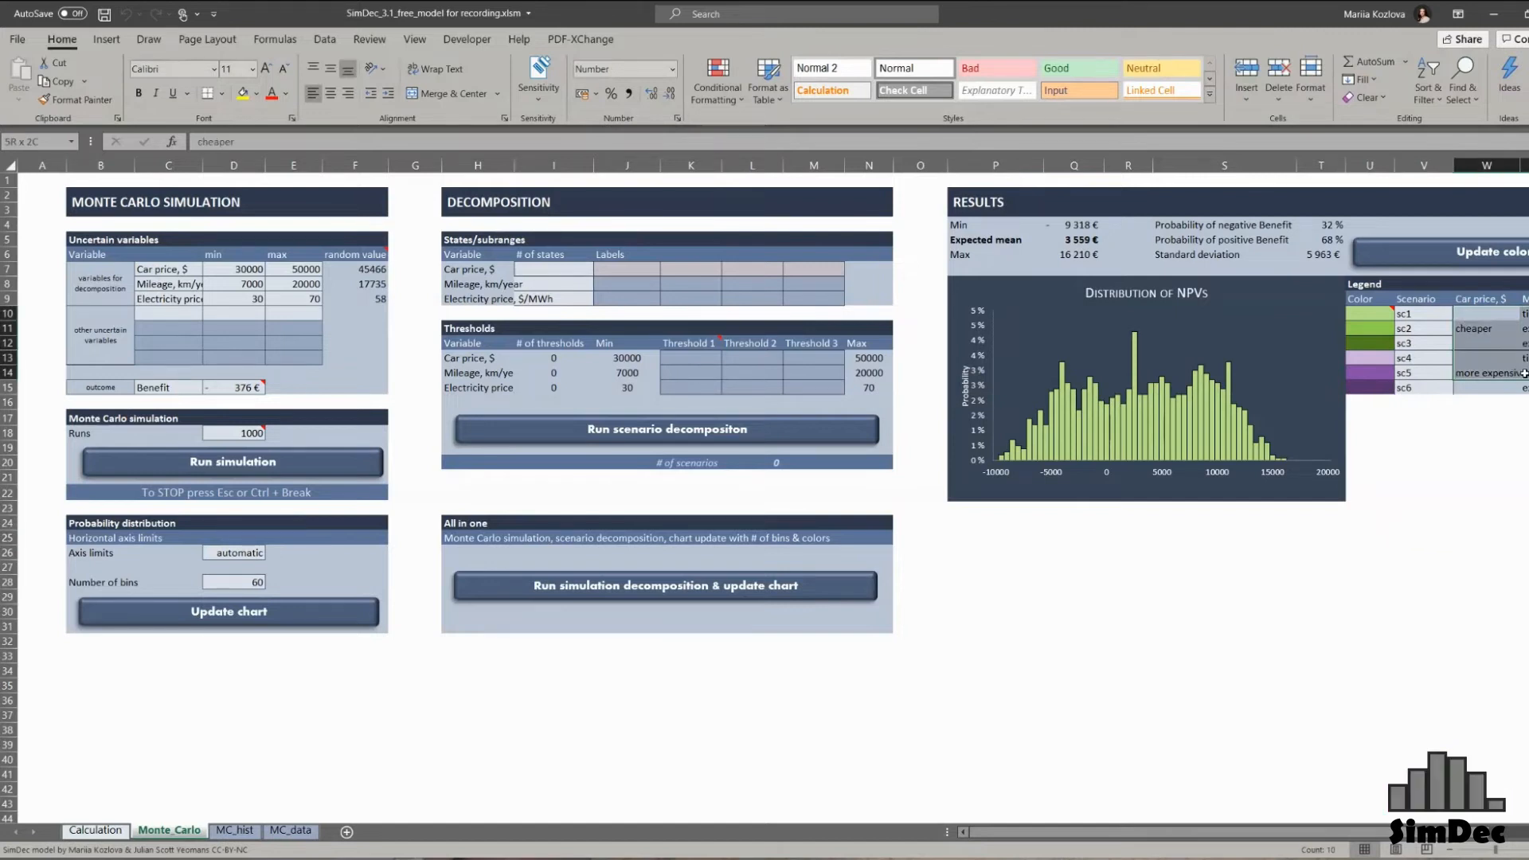
key("Delete")
left_click(1424, 536)
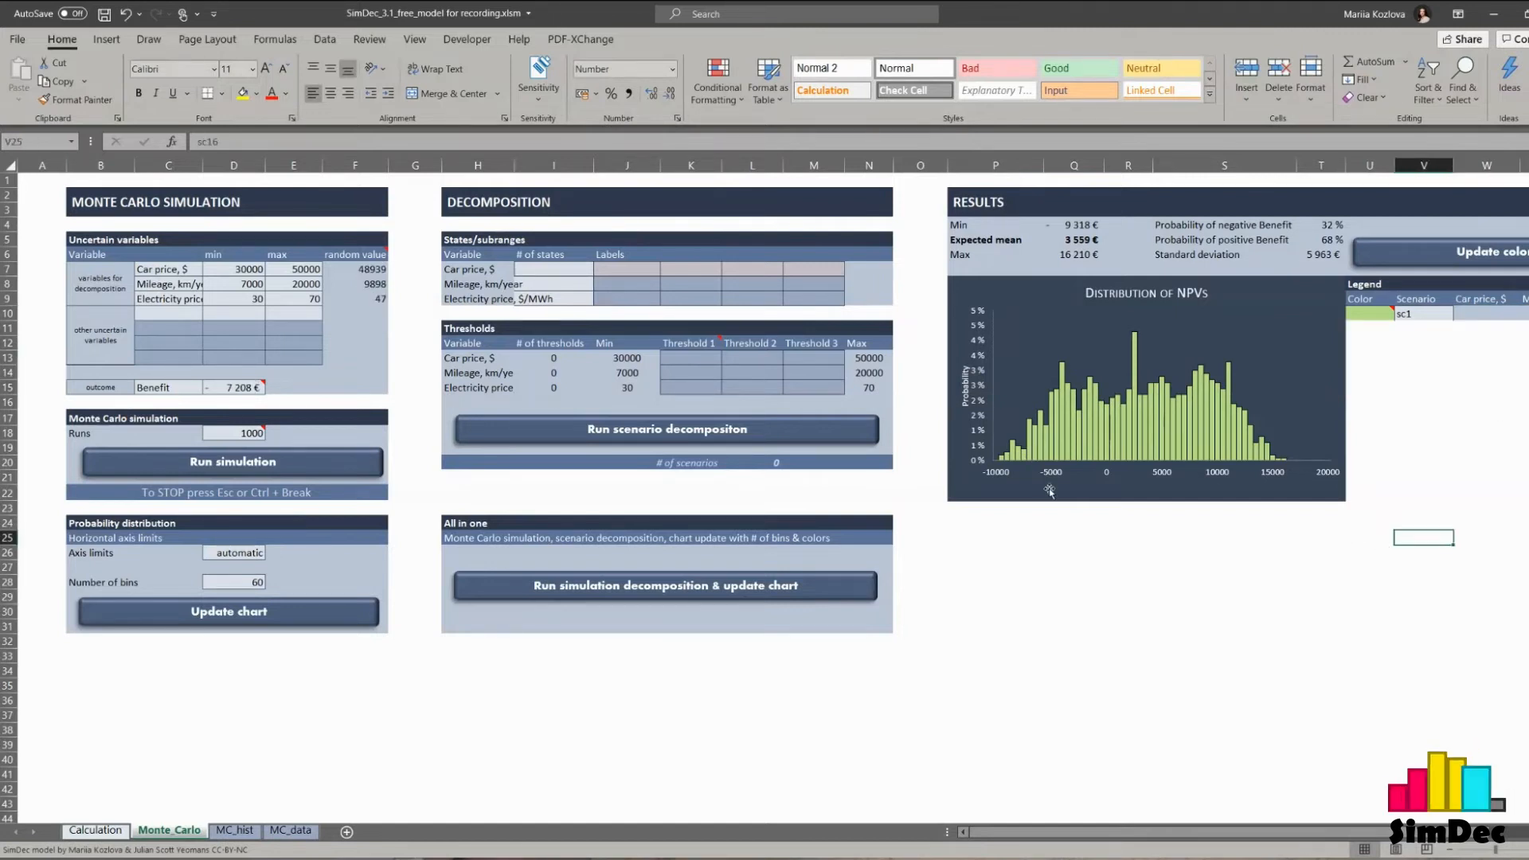
- Examine the probability distribution chart and the benefit statistics in the results section
left_click(1330, 376)
scroll(1188, 635, "up", 2)
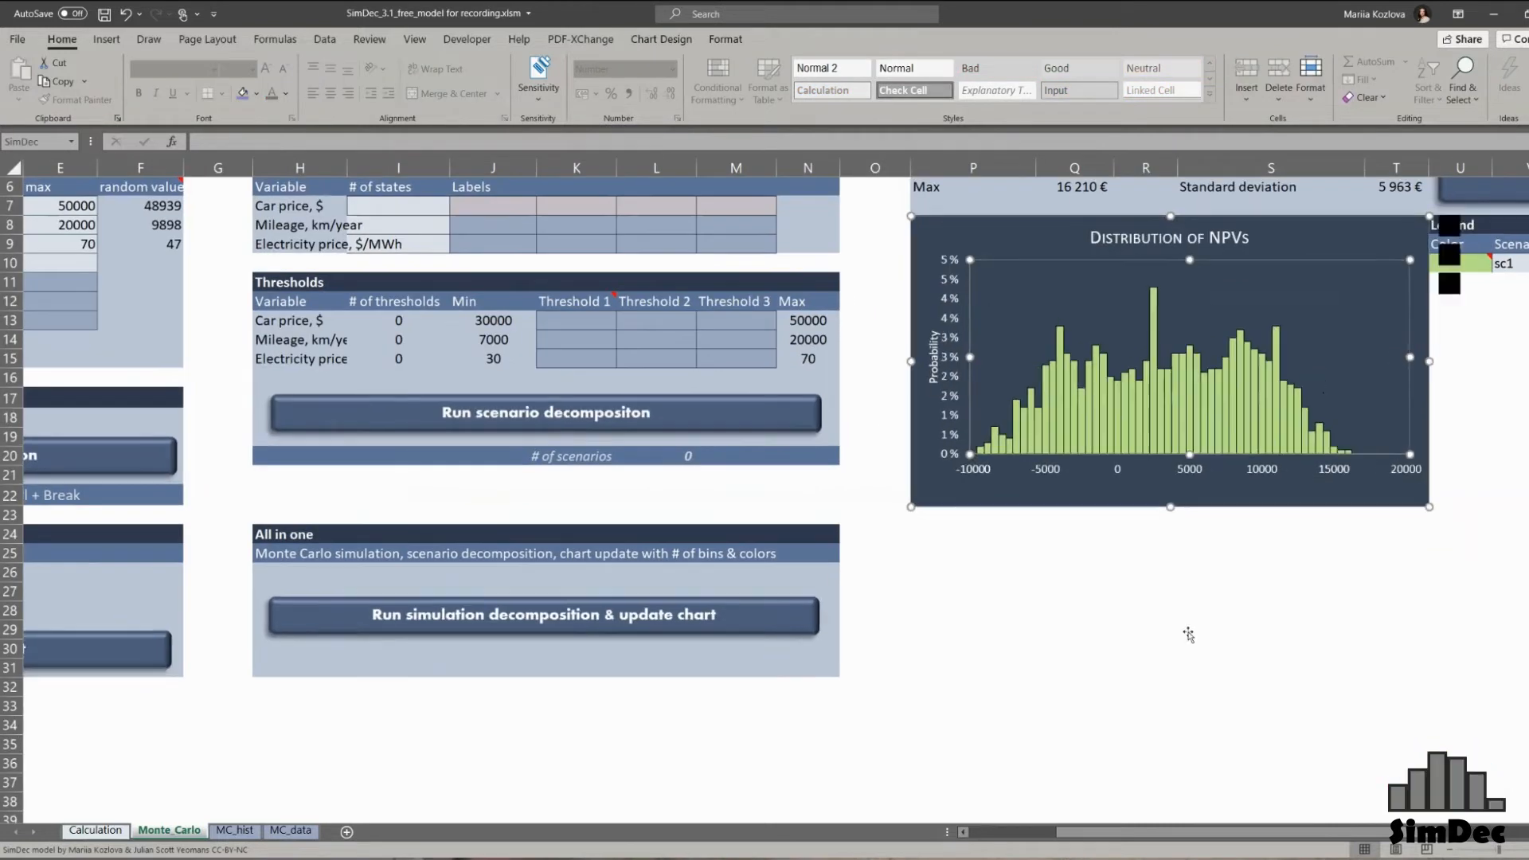
scroll(1188, 635, "right", 2)
left_click(1238, 669)
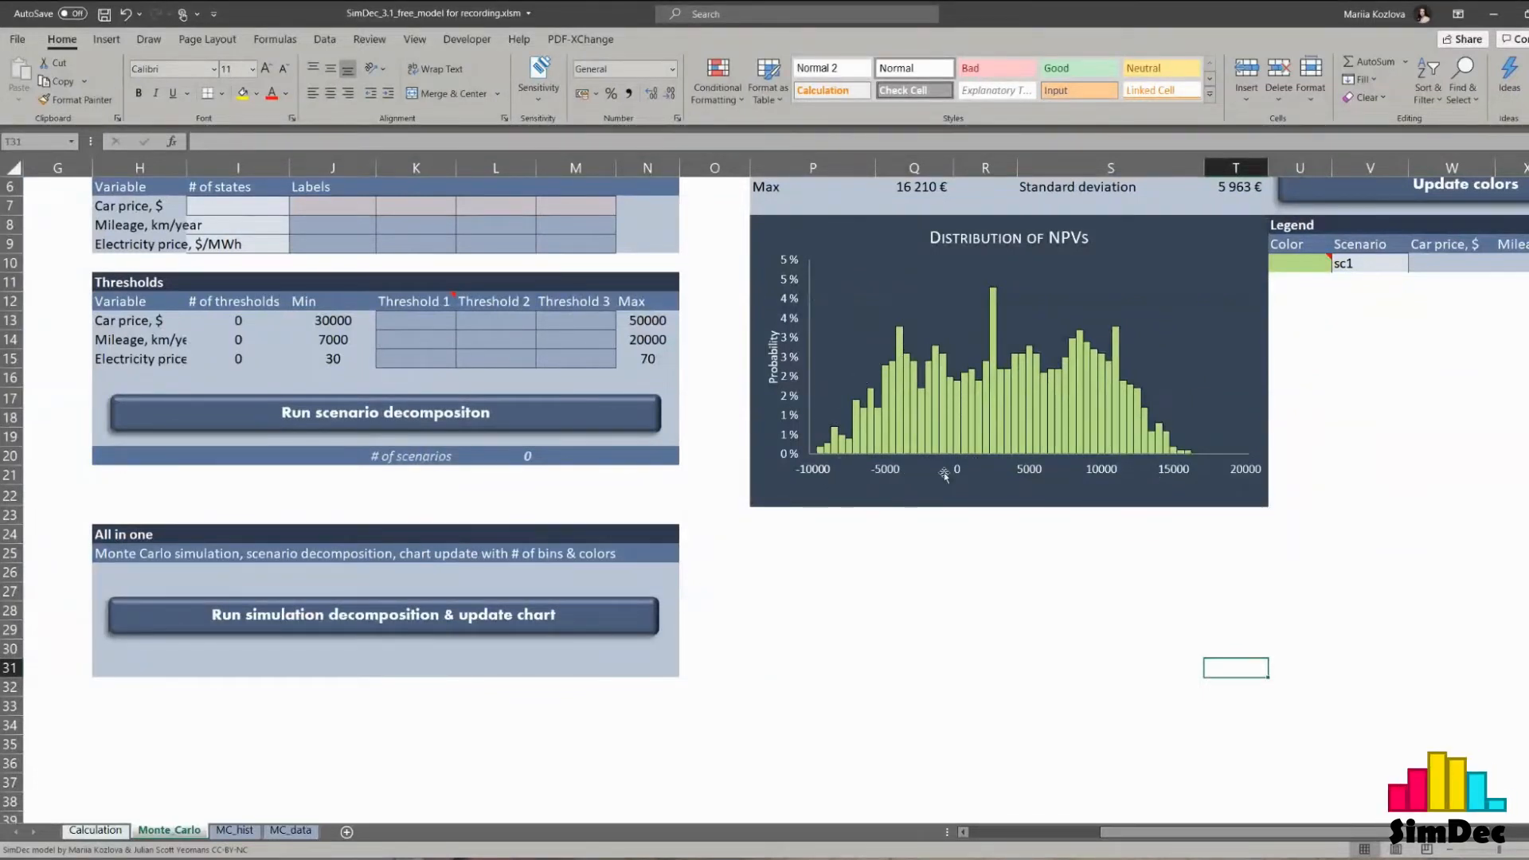
scroll(920, 642, "up", 2)
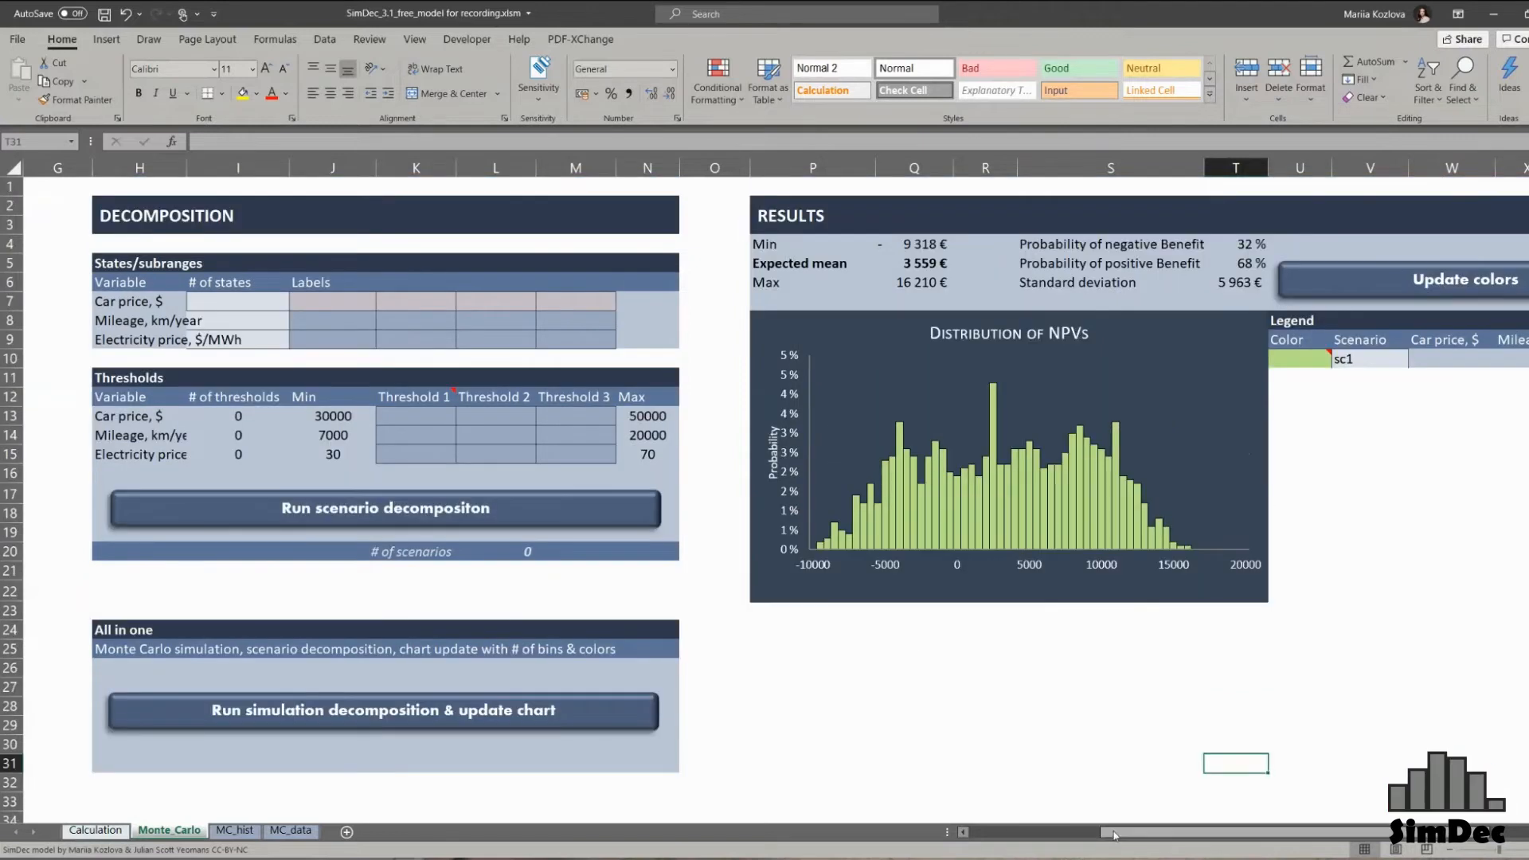
scroll(920, 642, "left", 3)
- In the decomposition section, set the number of states for the car price to 2
left_click(720, 307)
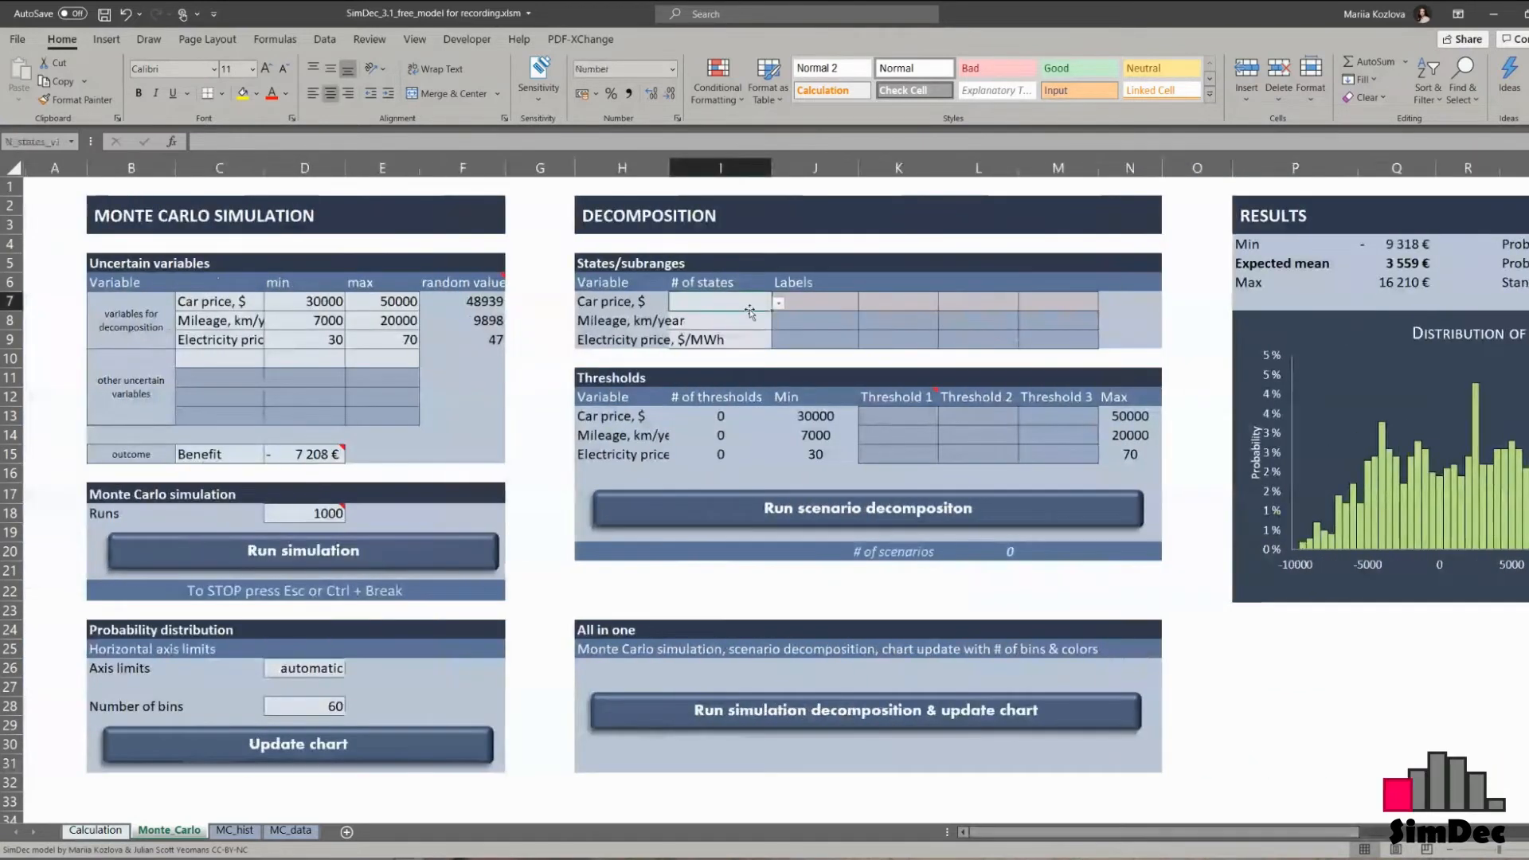
left_click_drag(625, 307, 626, 322)
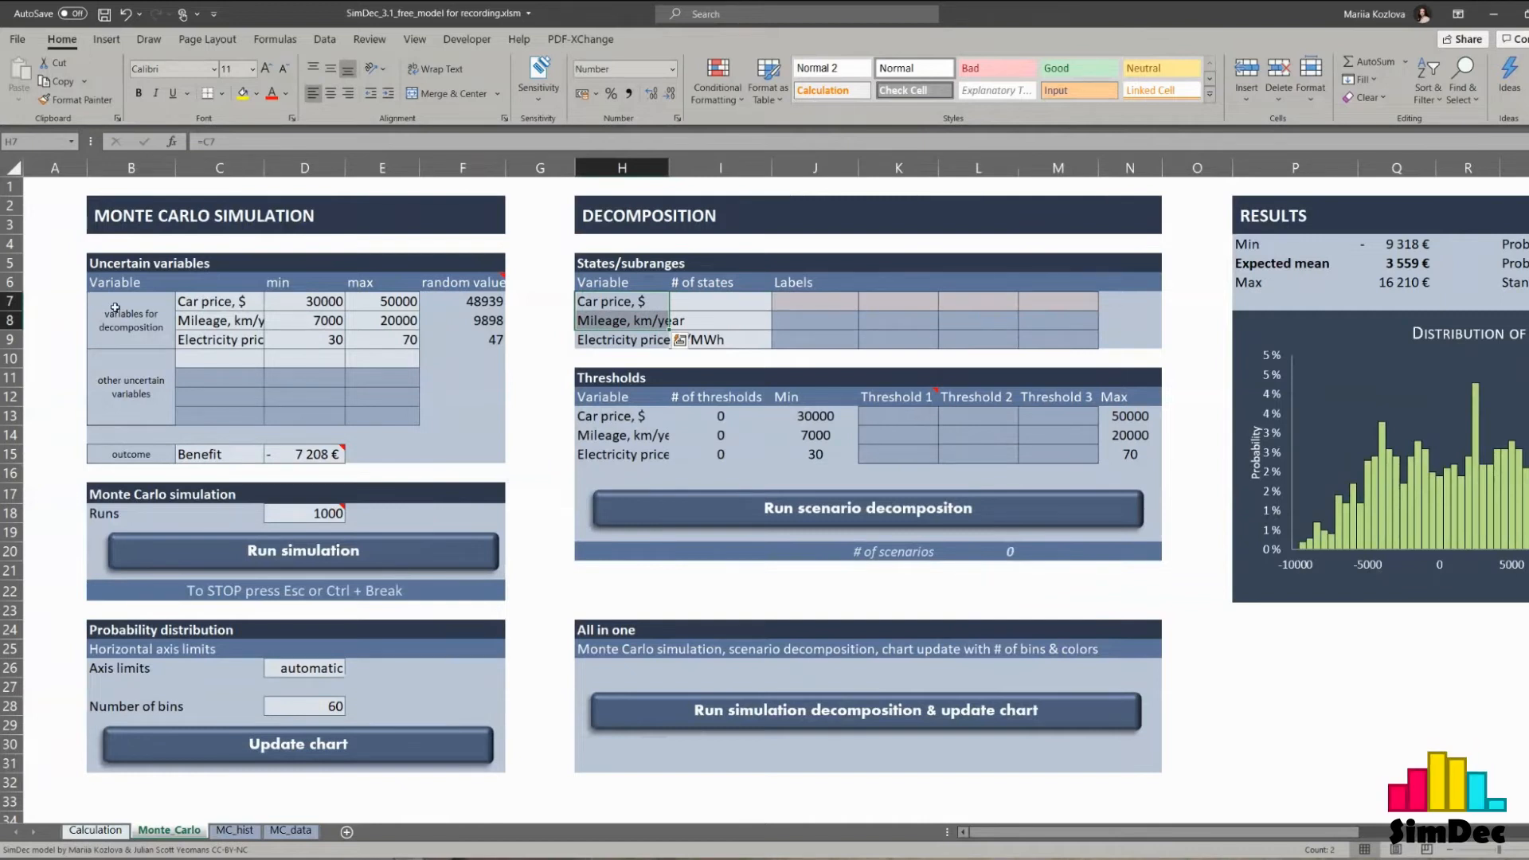
left_click_drag(115, 309, 690, 304)
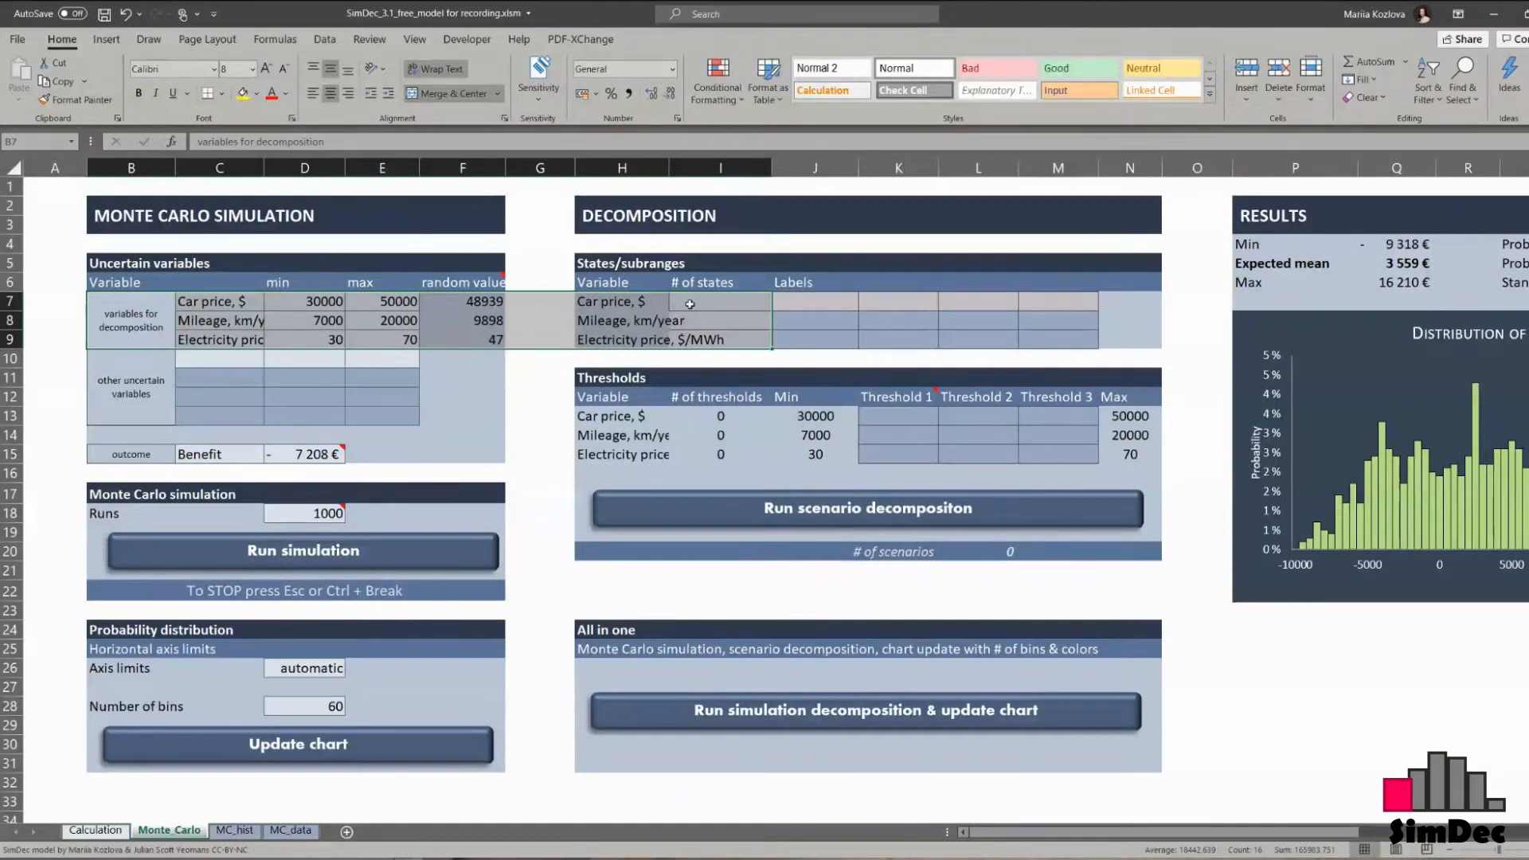
left_click(690, 304)
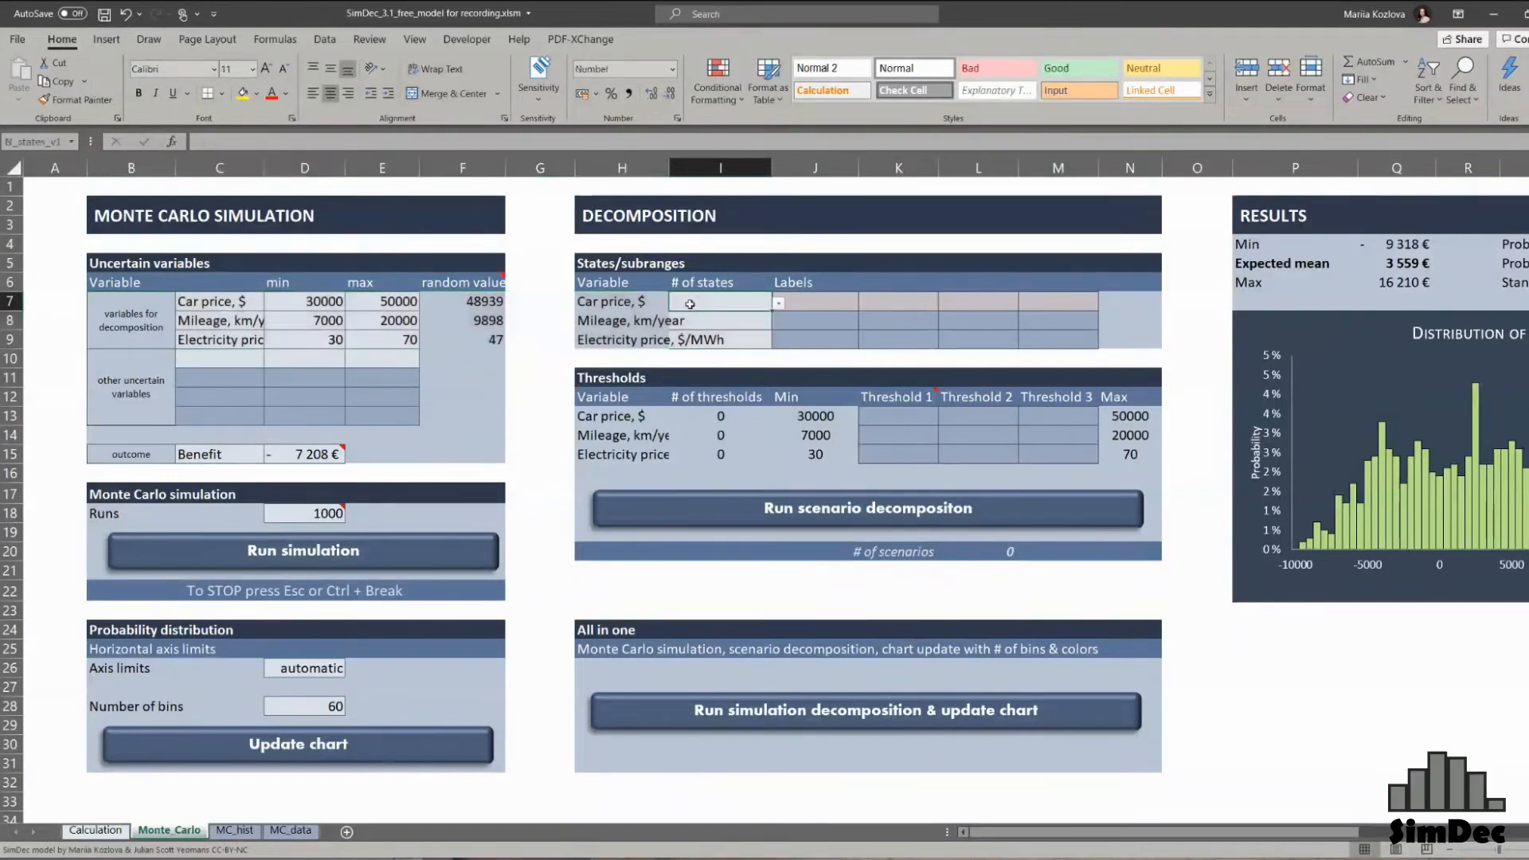
left_click(779, 303)
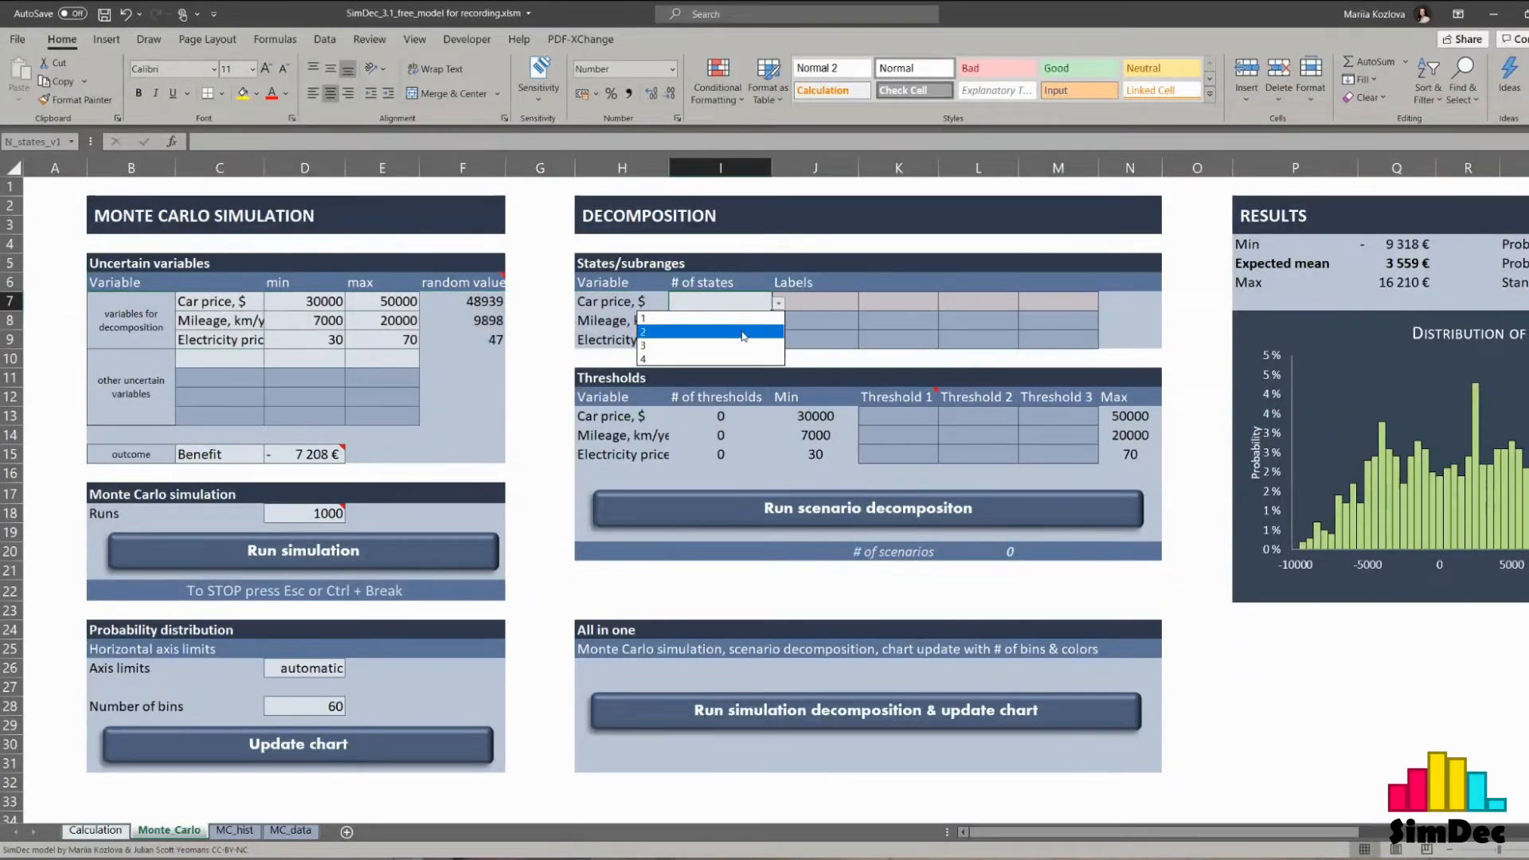
left_click(743, 333)
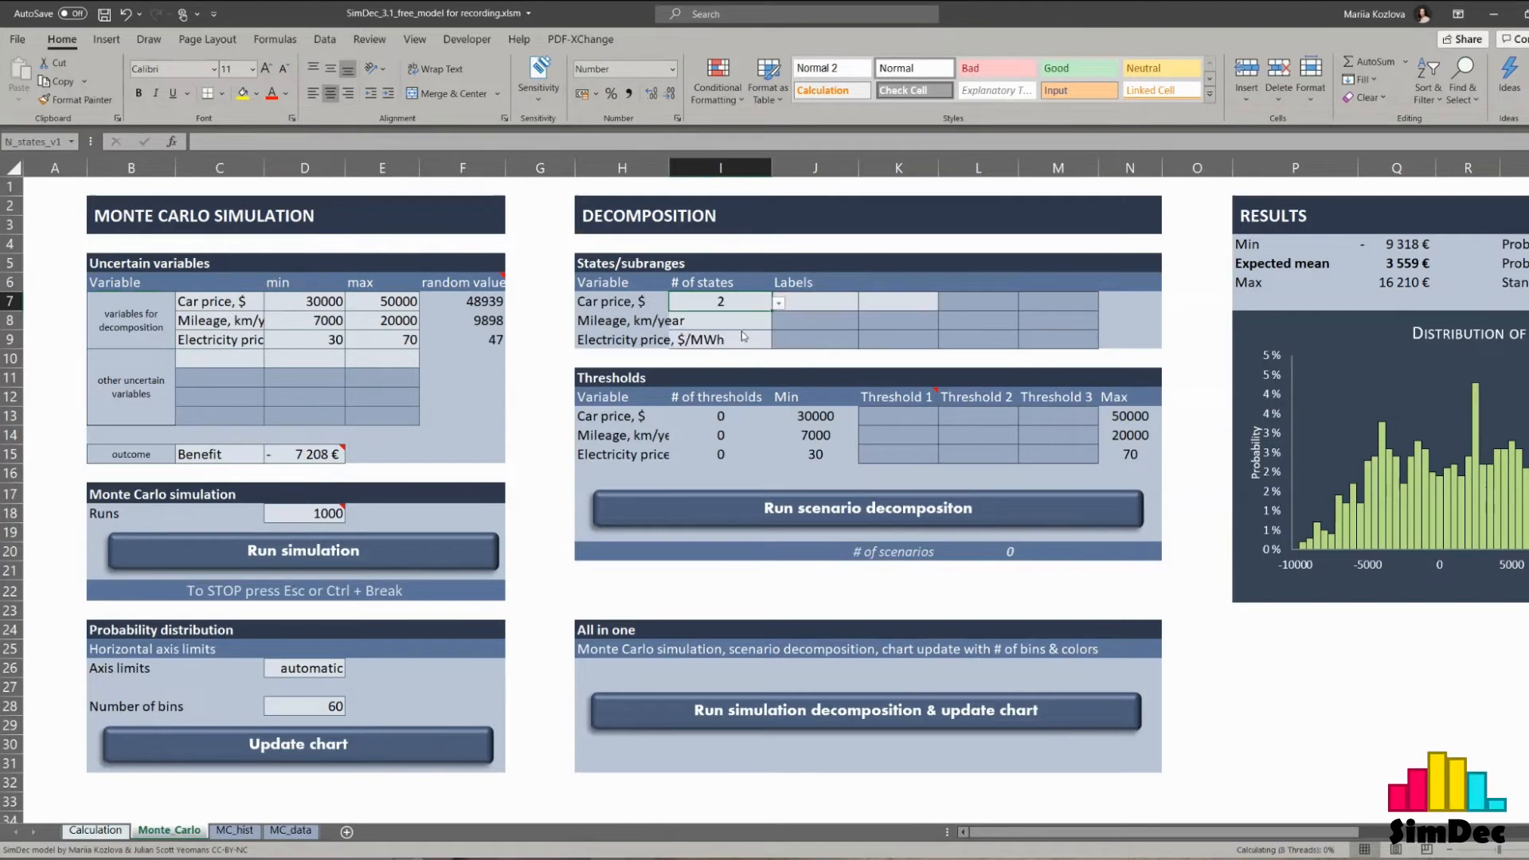
- Label the car price's two states "cheaper" and "more expensive" in J7 and K7
left_click(809, 304)
type("cheaper")
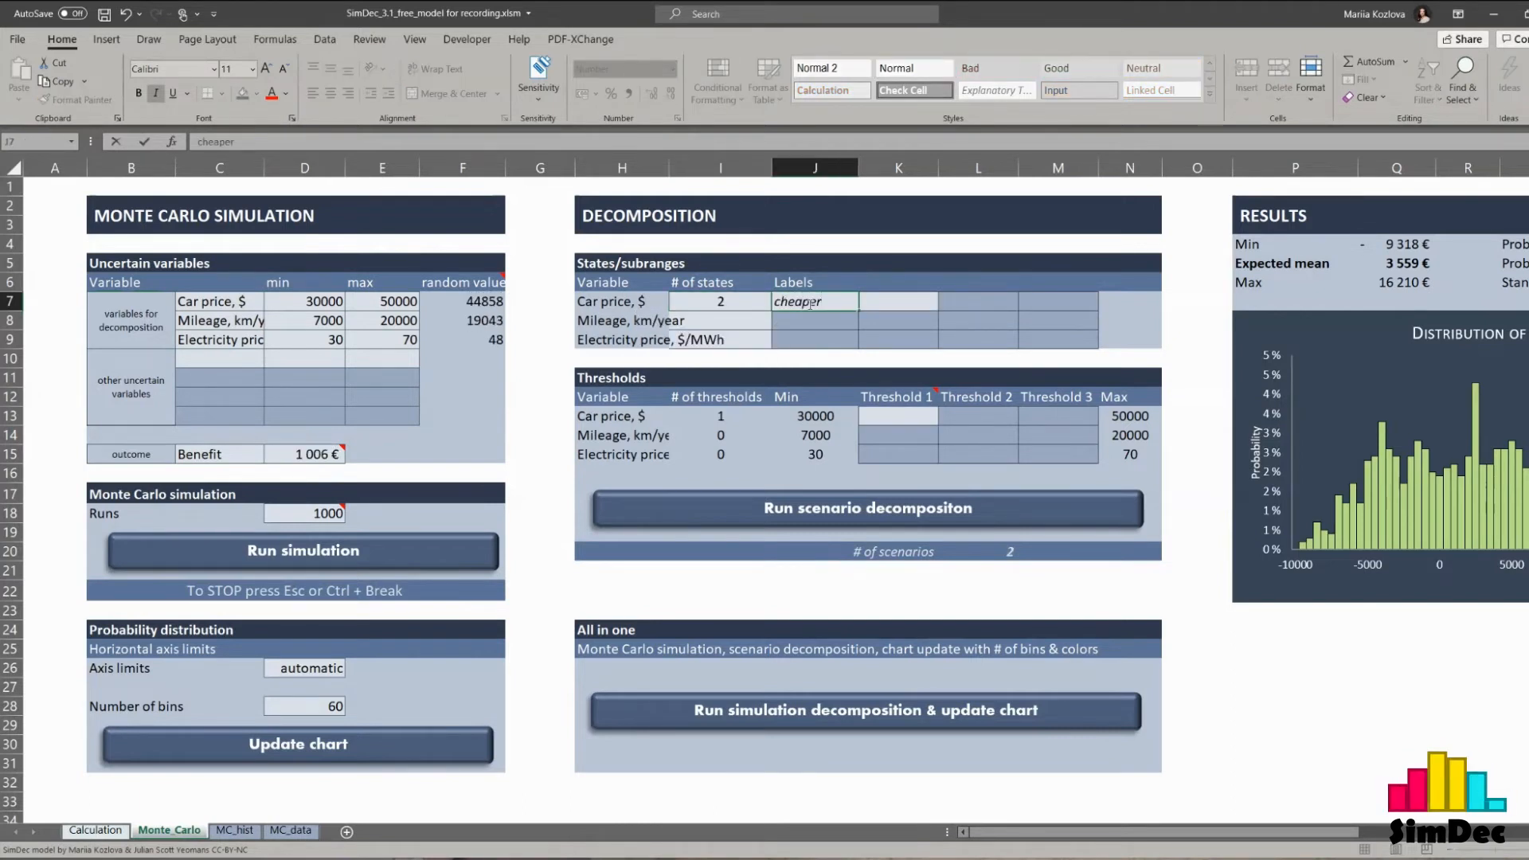
key("Tab")
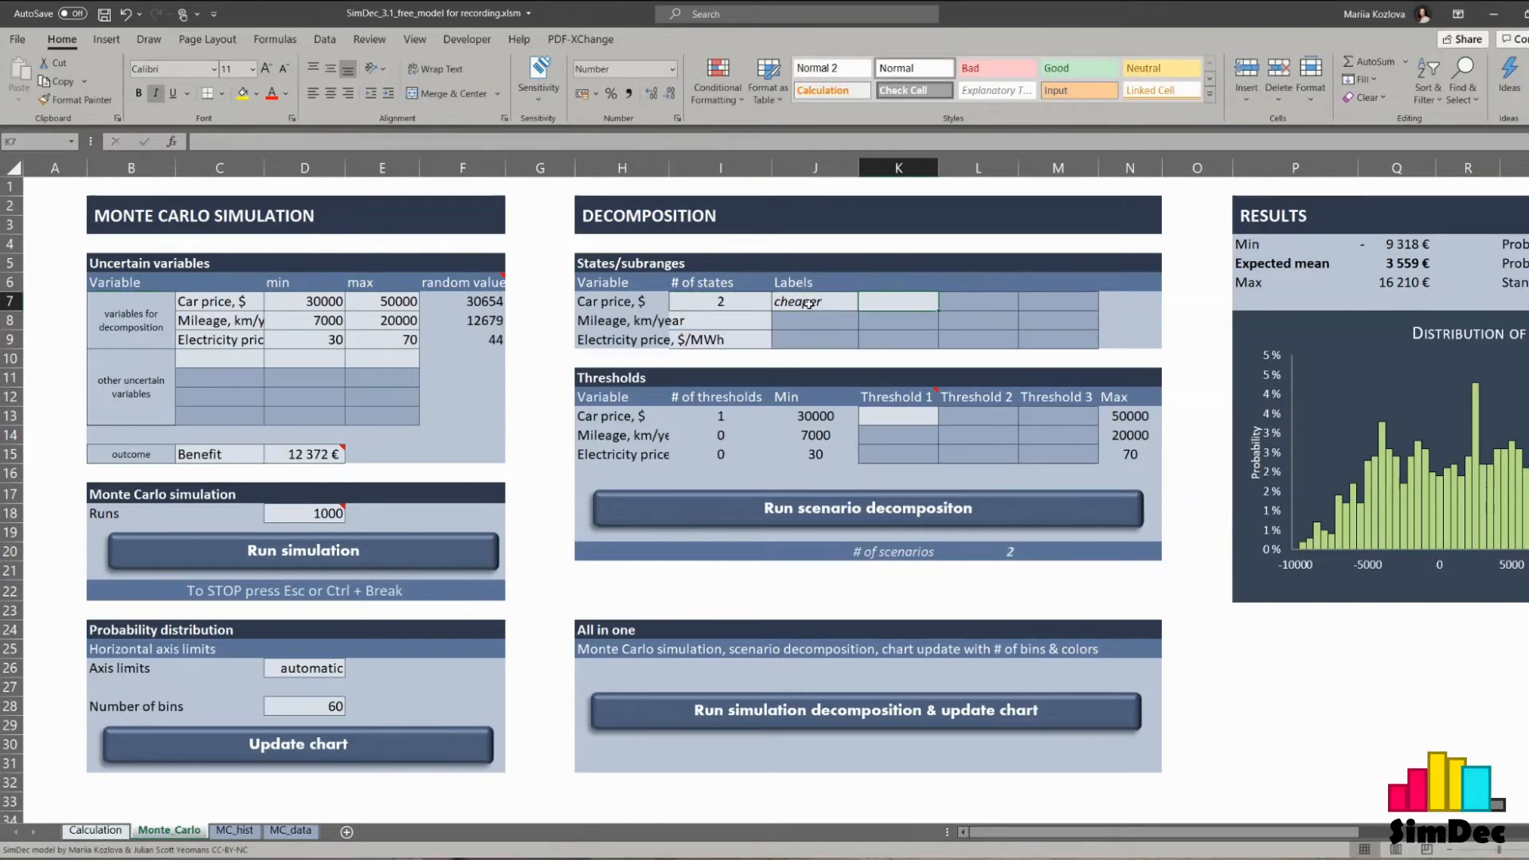
type("more e")
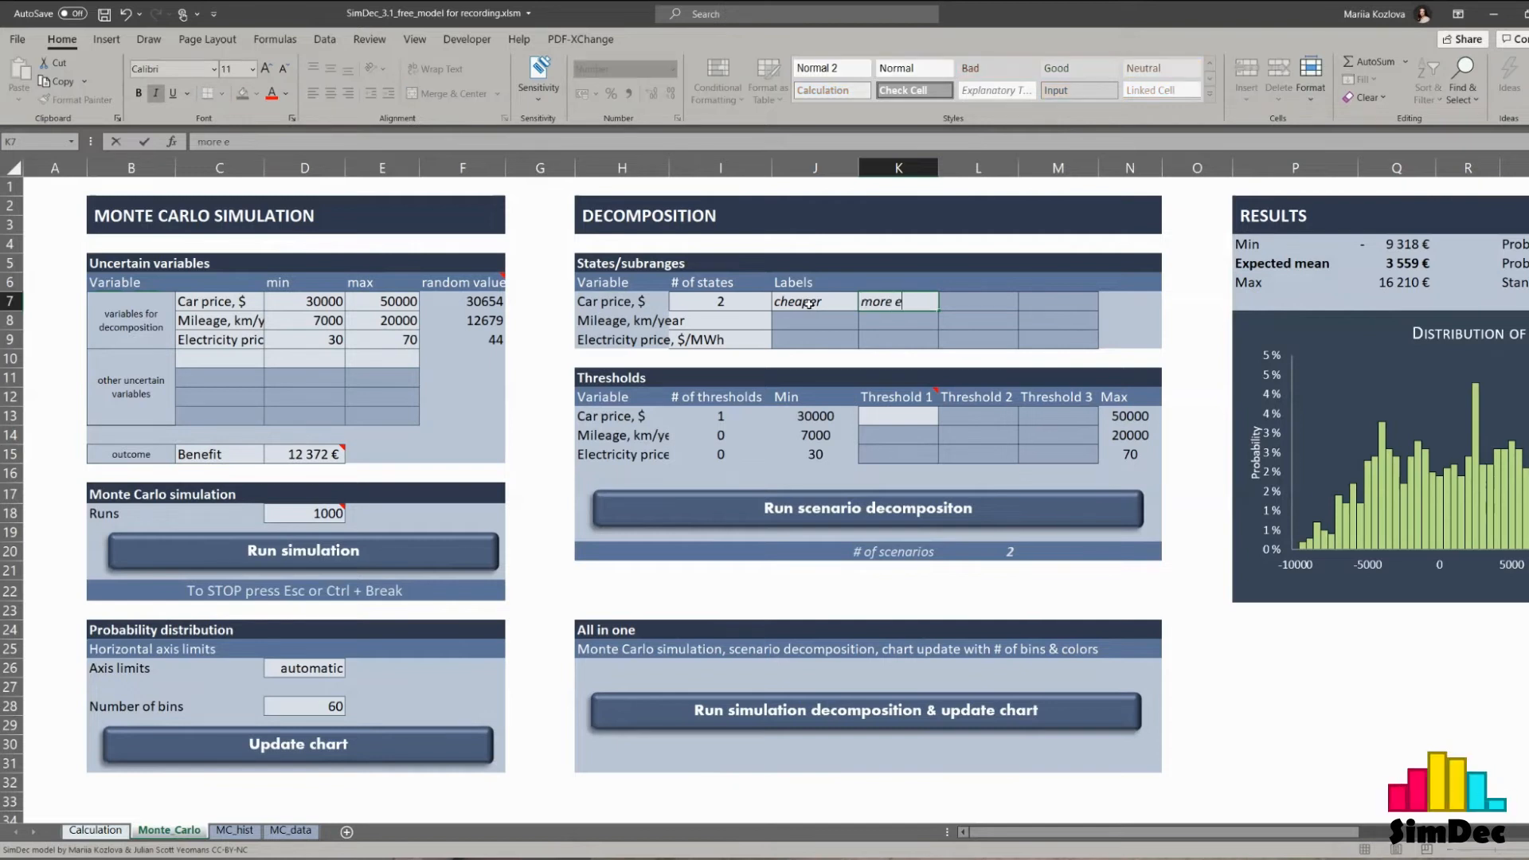
type("xpensive")
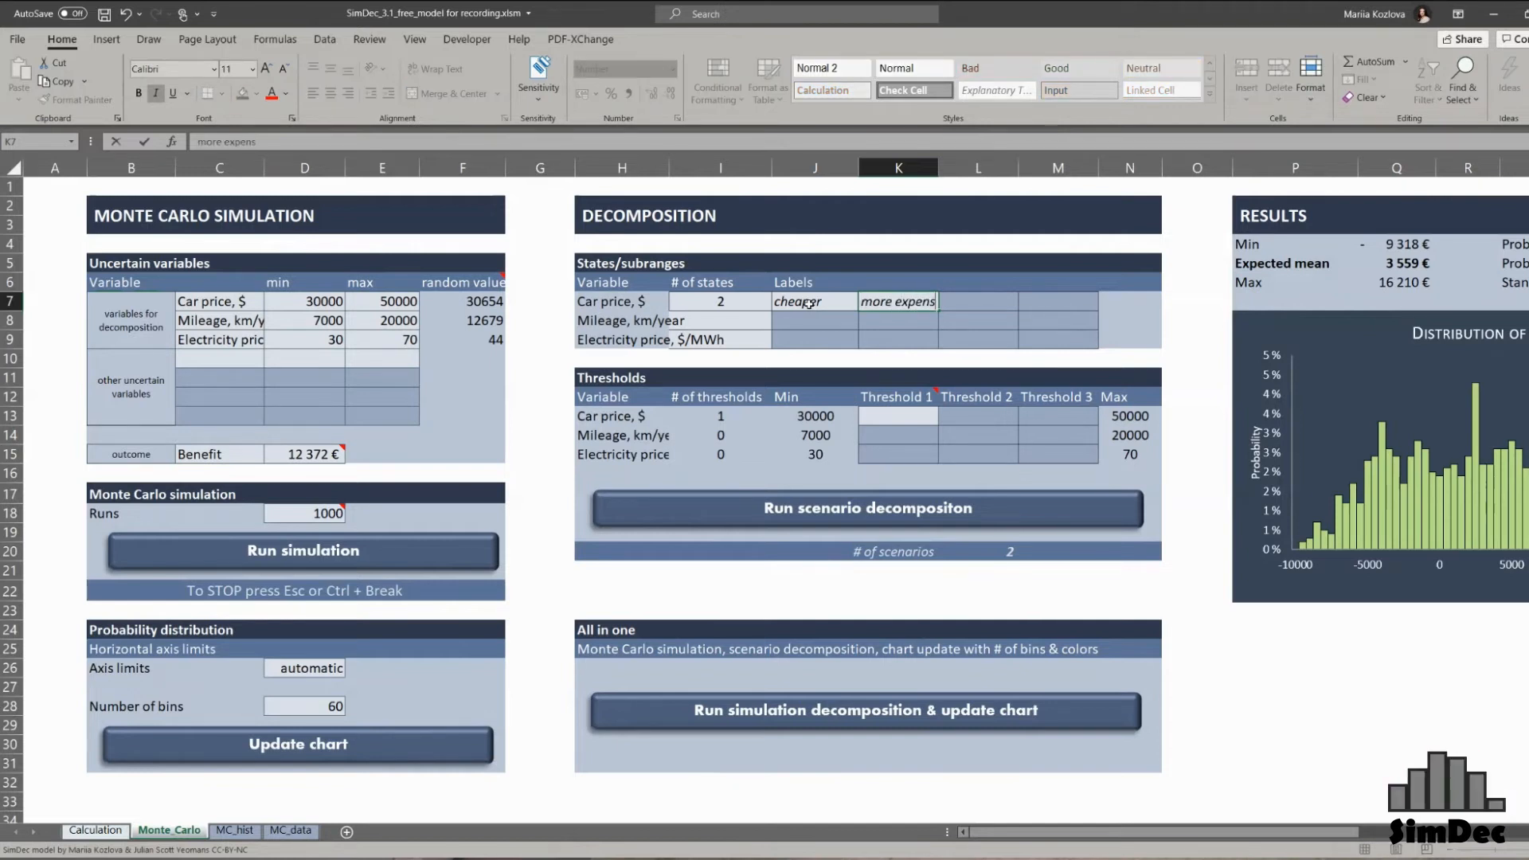
left_click(872, 416)
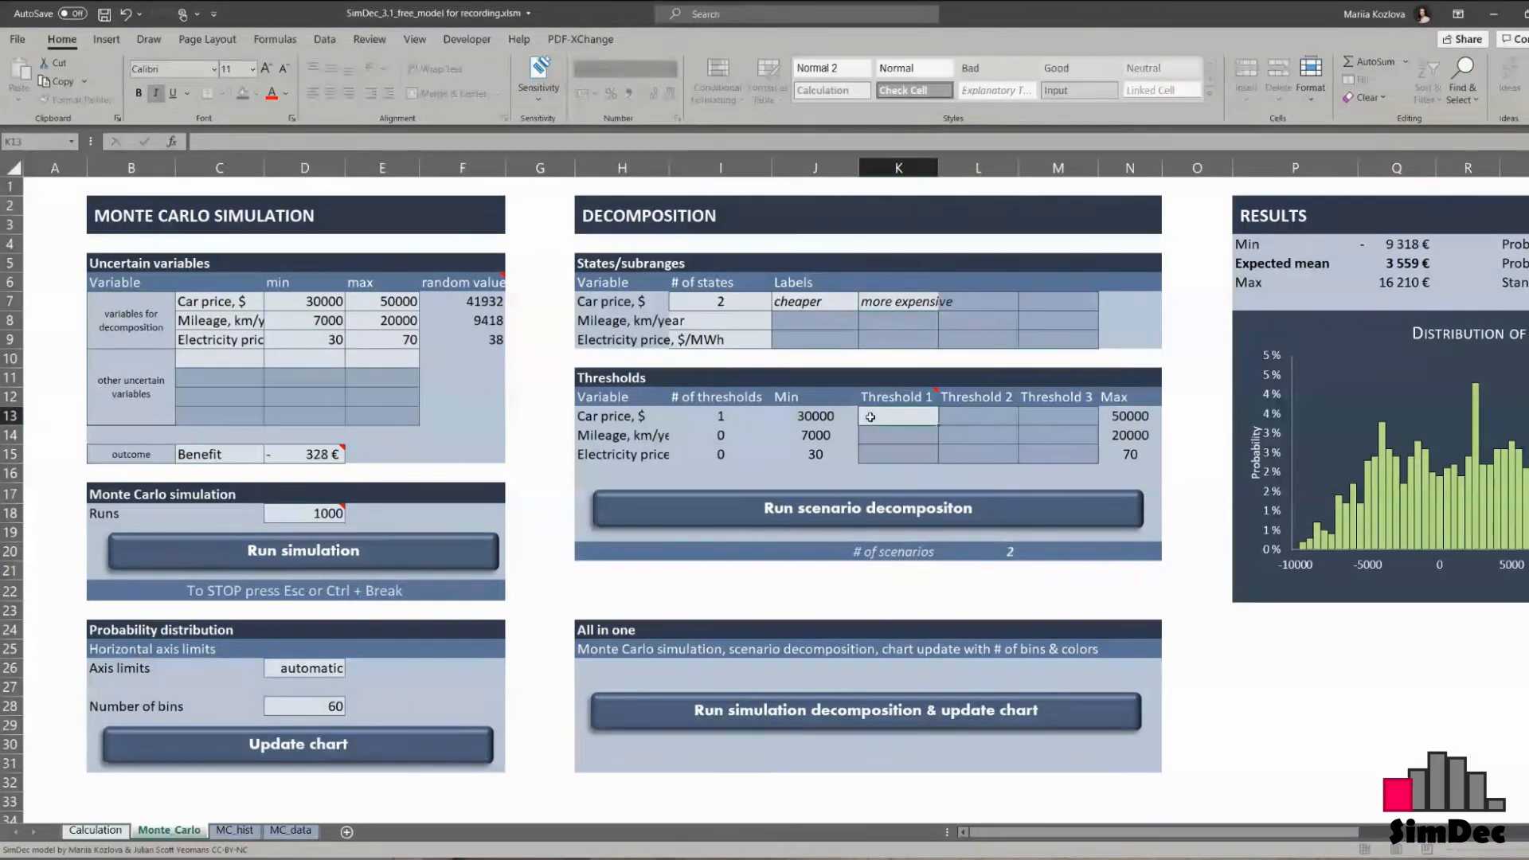
- Set the car price's first threshold in K13 to 40000 and check the formula behind its minimum in J13
type("4000")
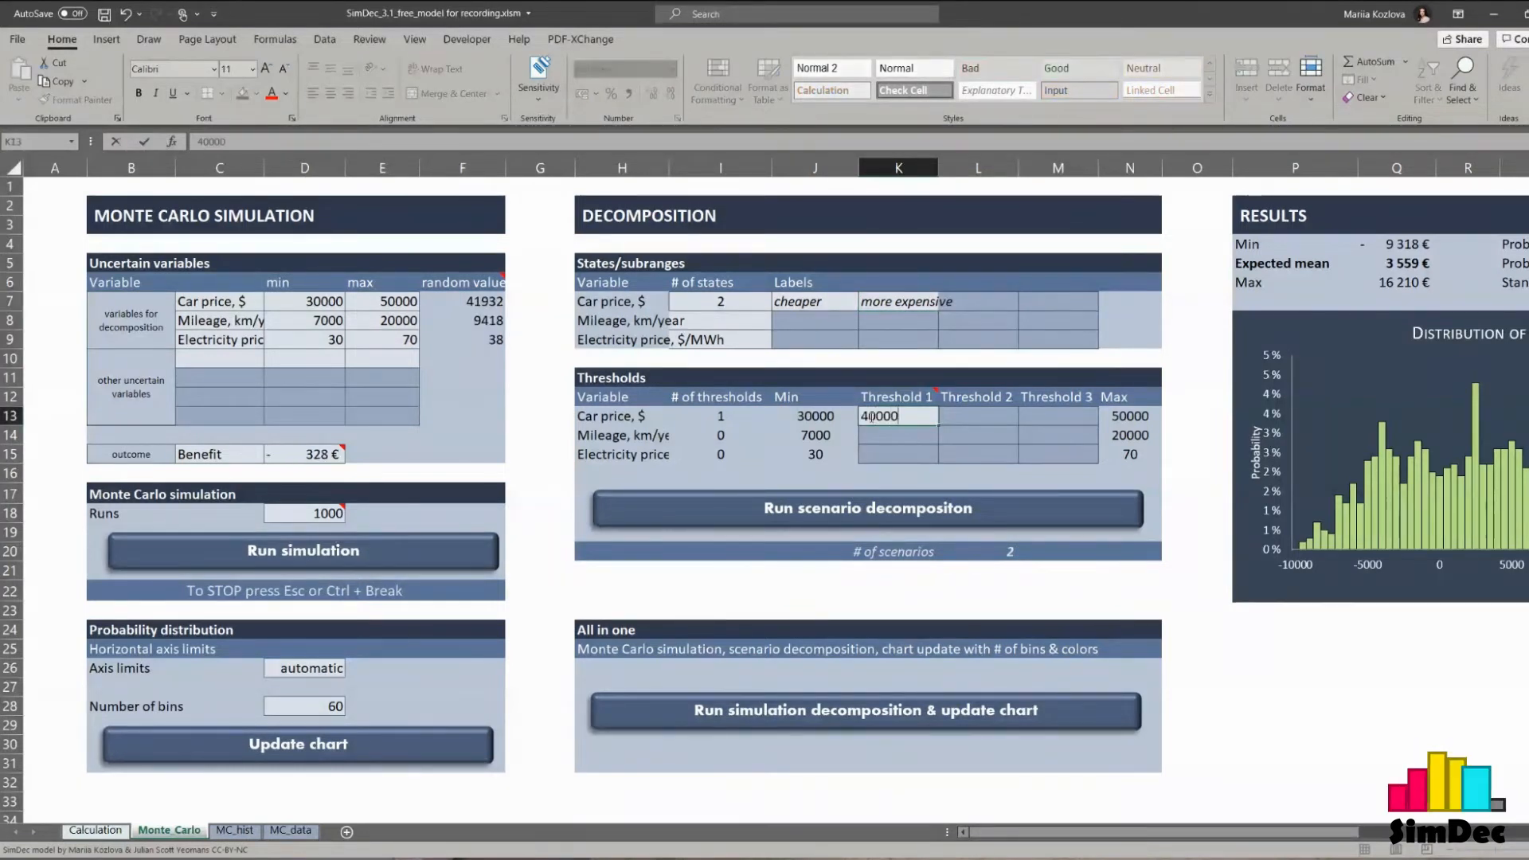
type("0")
key("Return")
left_click(827, 416)
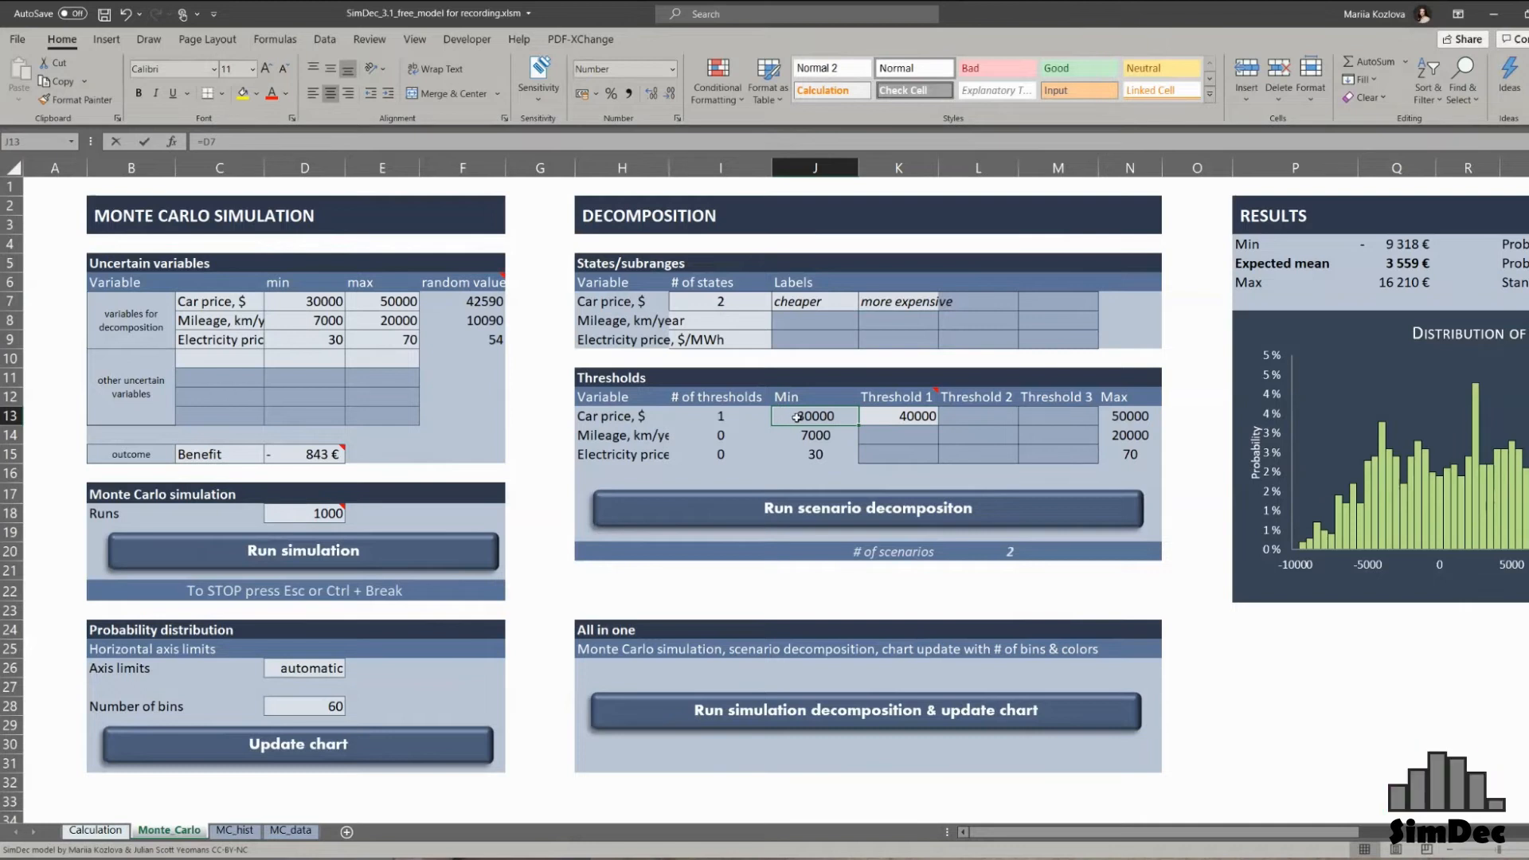
double_click(797, 416)
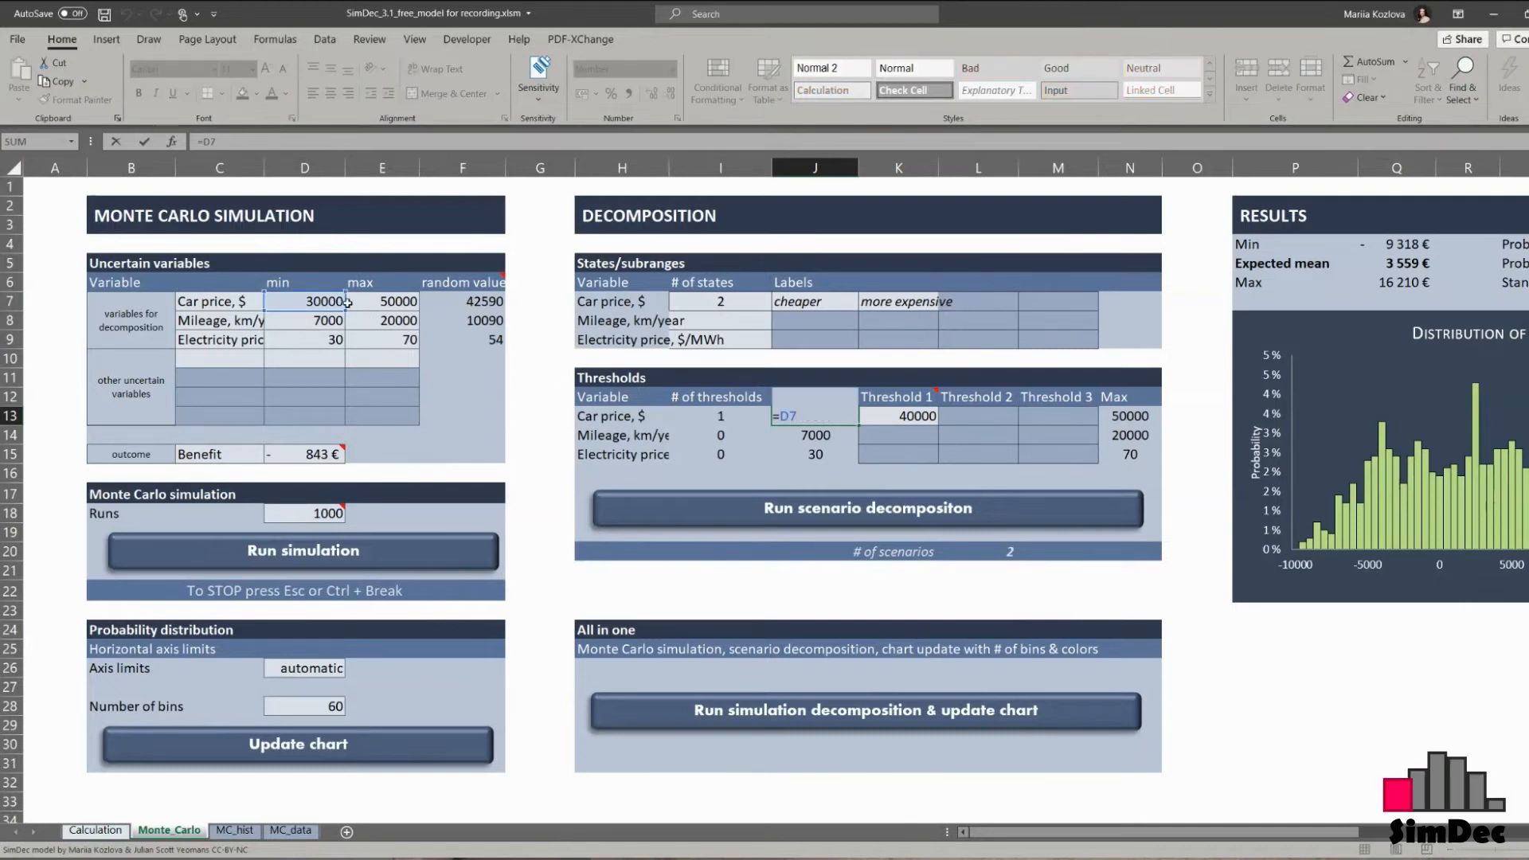
key("ctrl+Return")
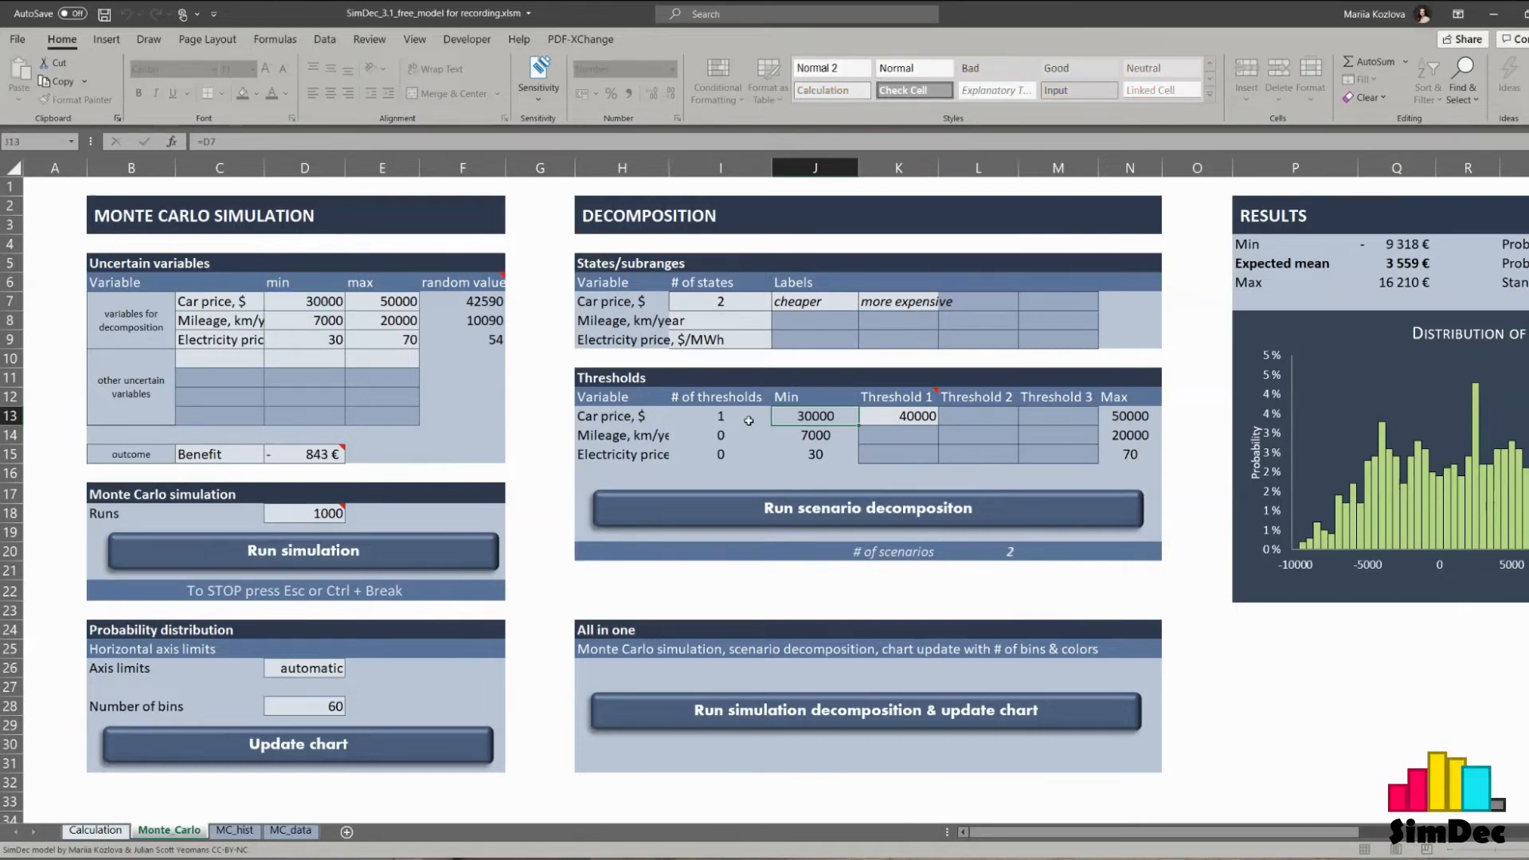
- Set the mileage's number of states to 3 and label its first state "tiny" in J8
left_click(735, 323)
left_click(778, 322)
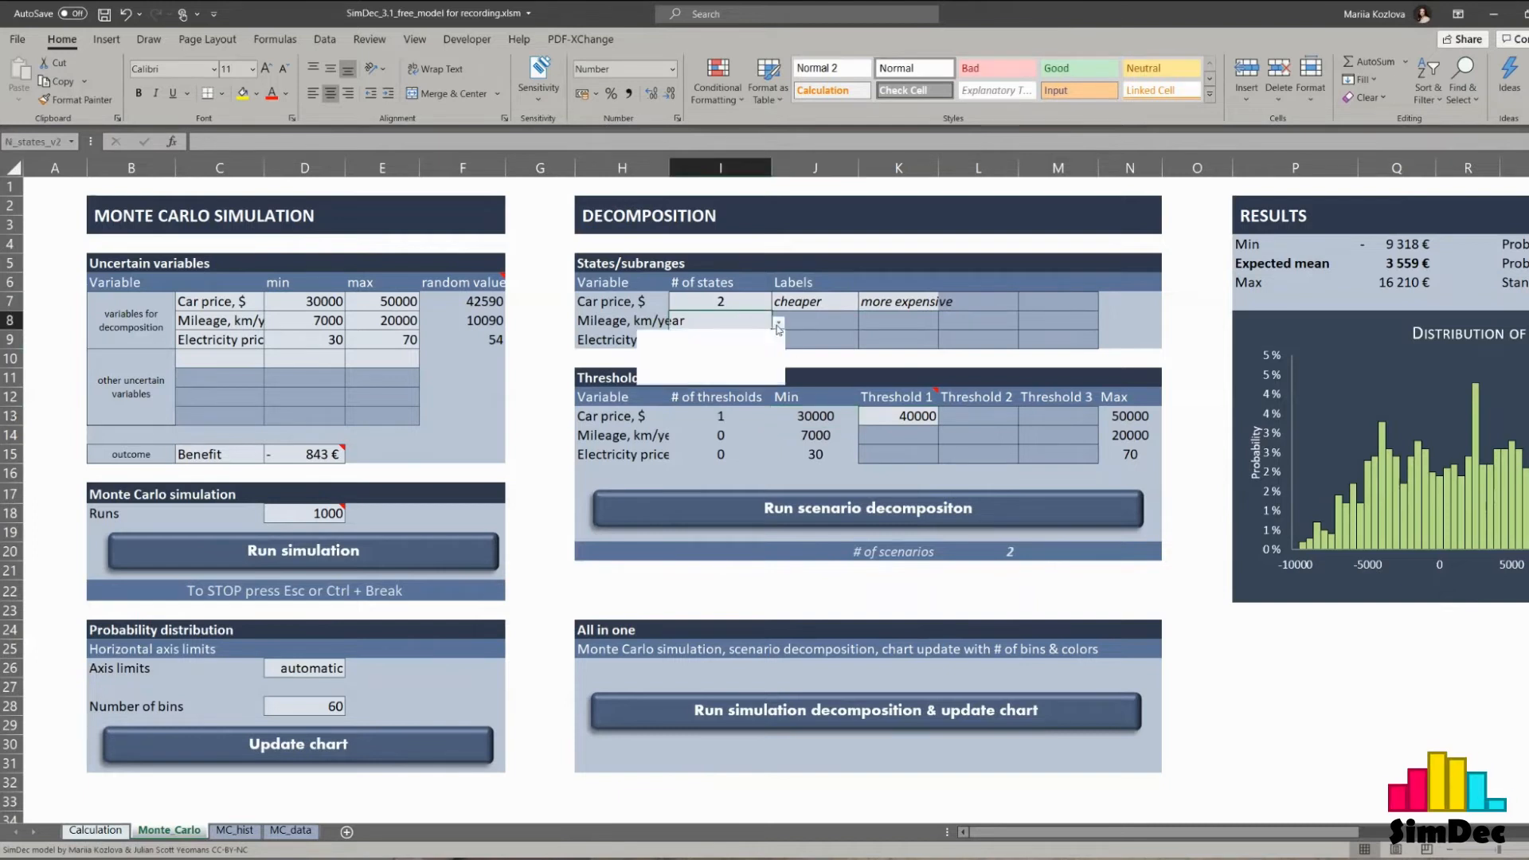
left_click(739, 369)
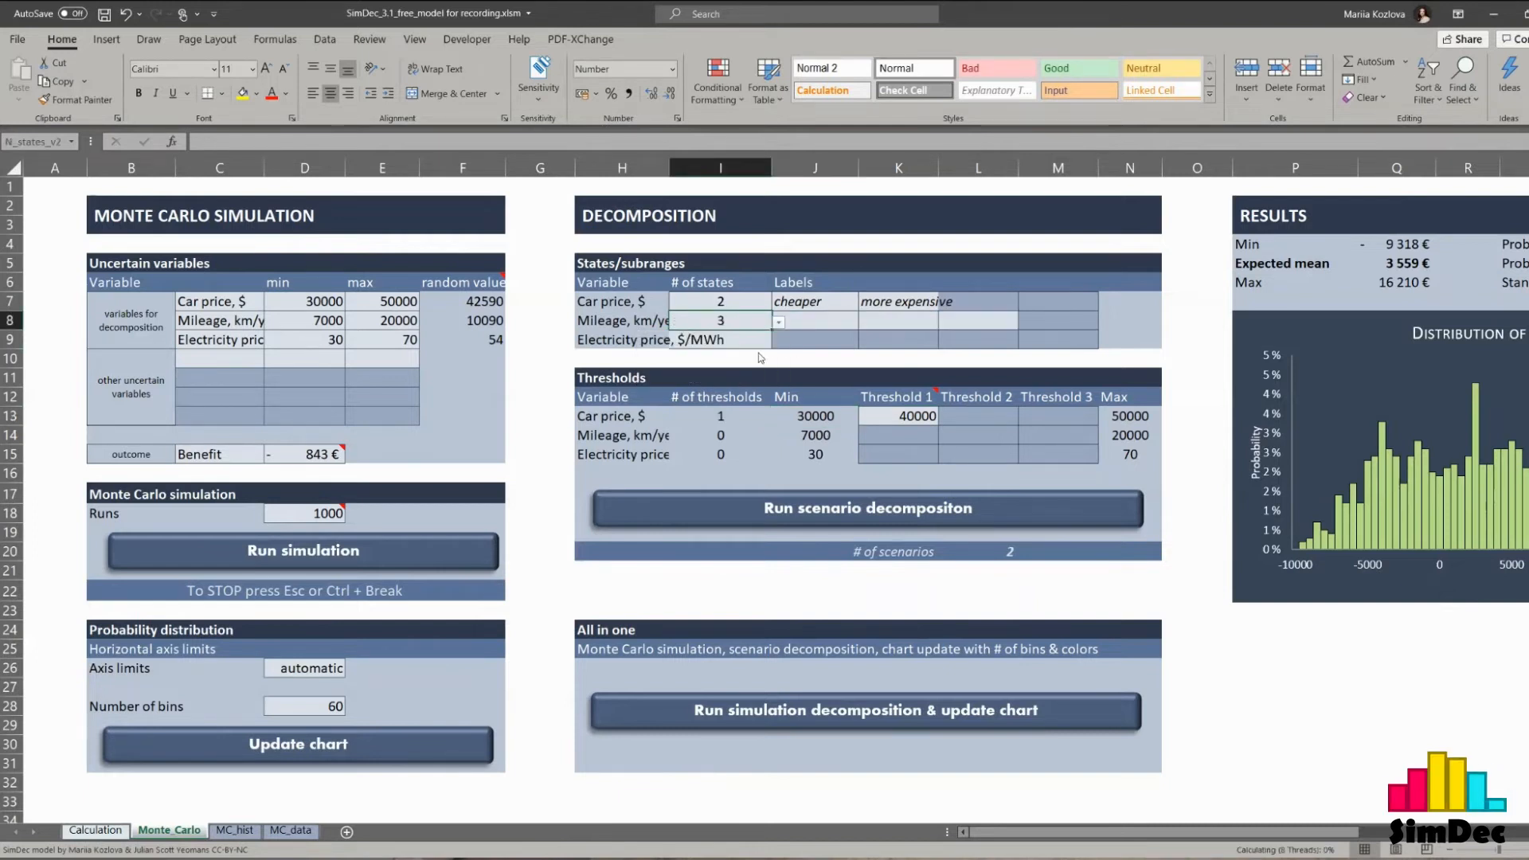
left_click(824, 317)
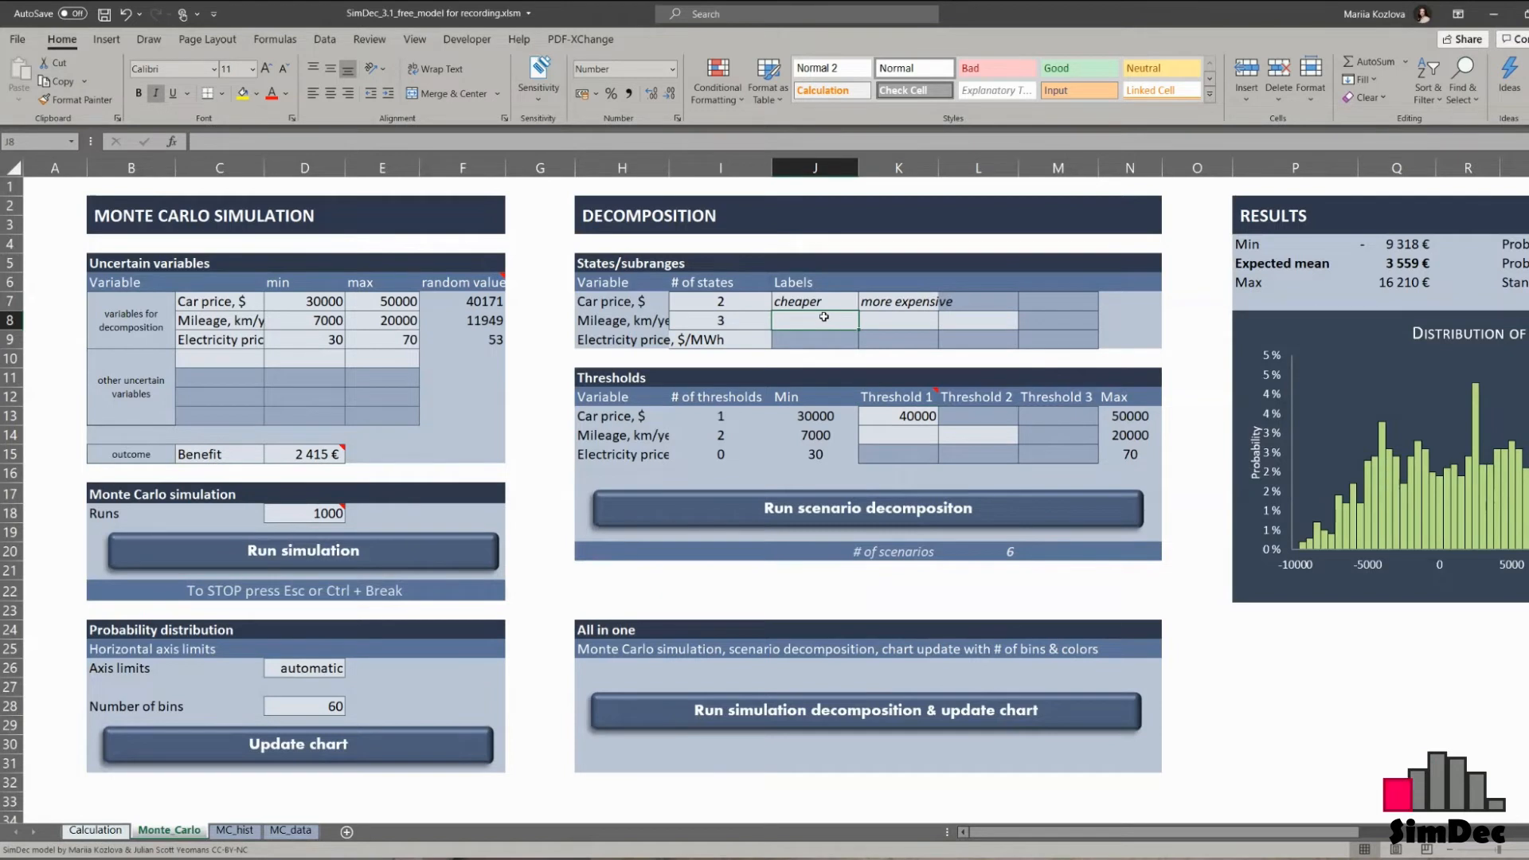
type("tine")
key("BackSpace")
type("y")
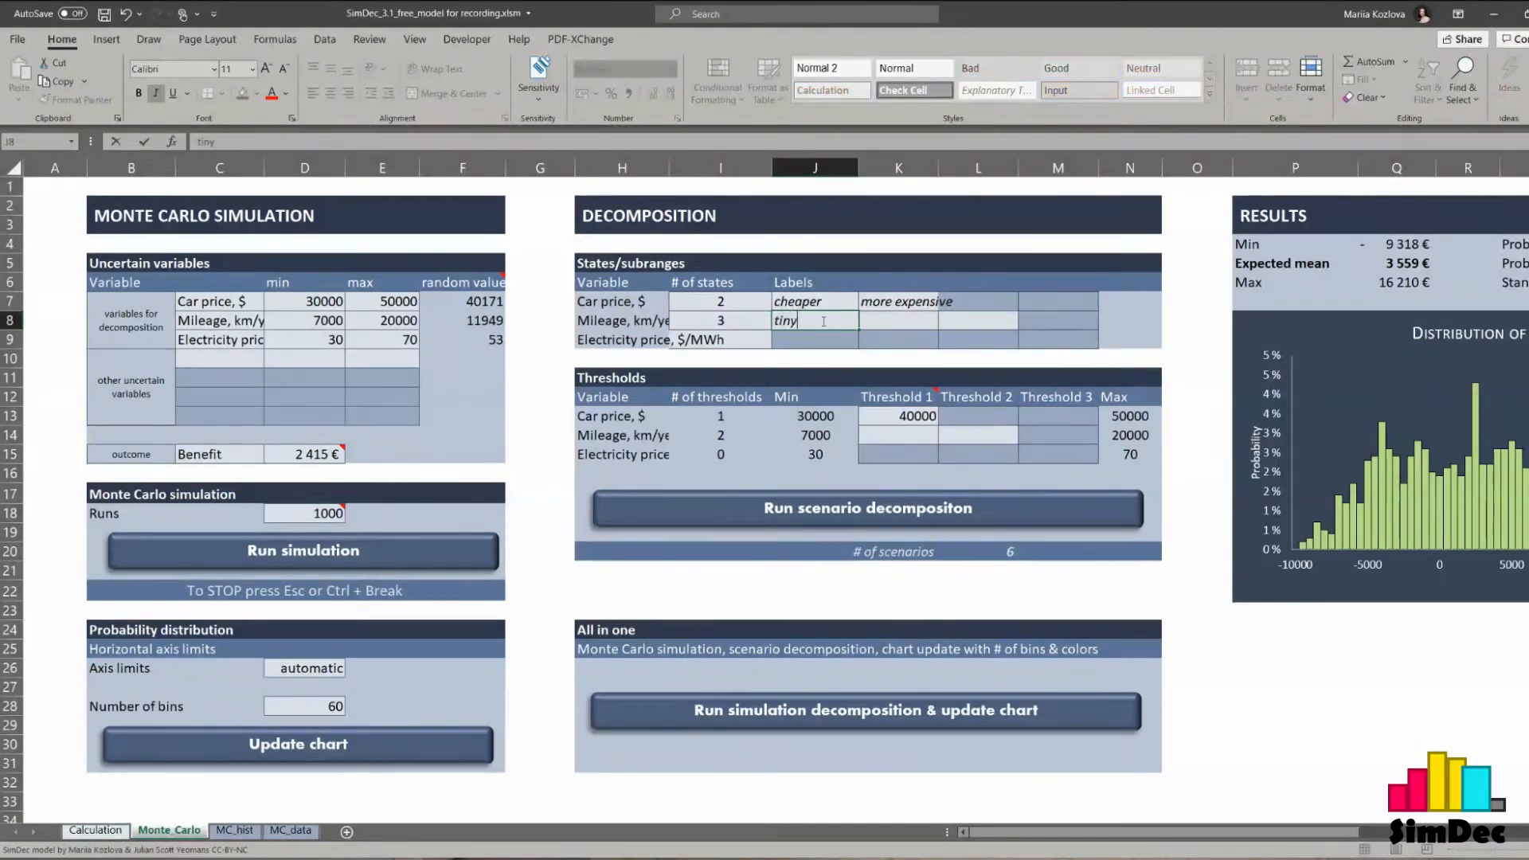
- Set the two mileage thresholds to 10000 and 15000 in K14 and L14
left_click(884, 436)
type("10000")
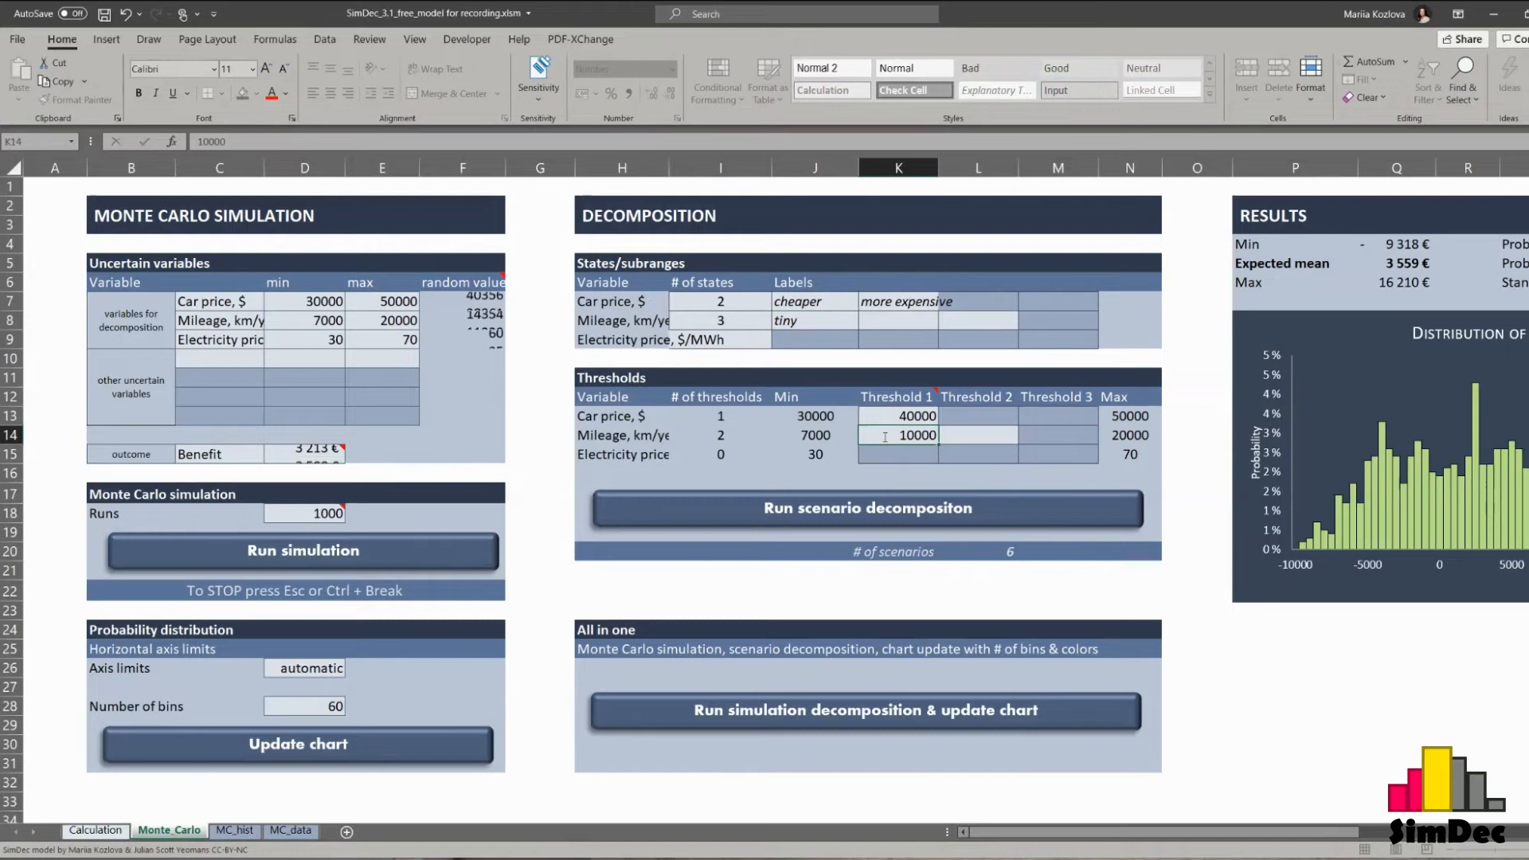
key("Tab")
type("15000")
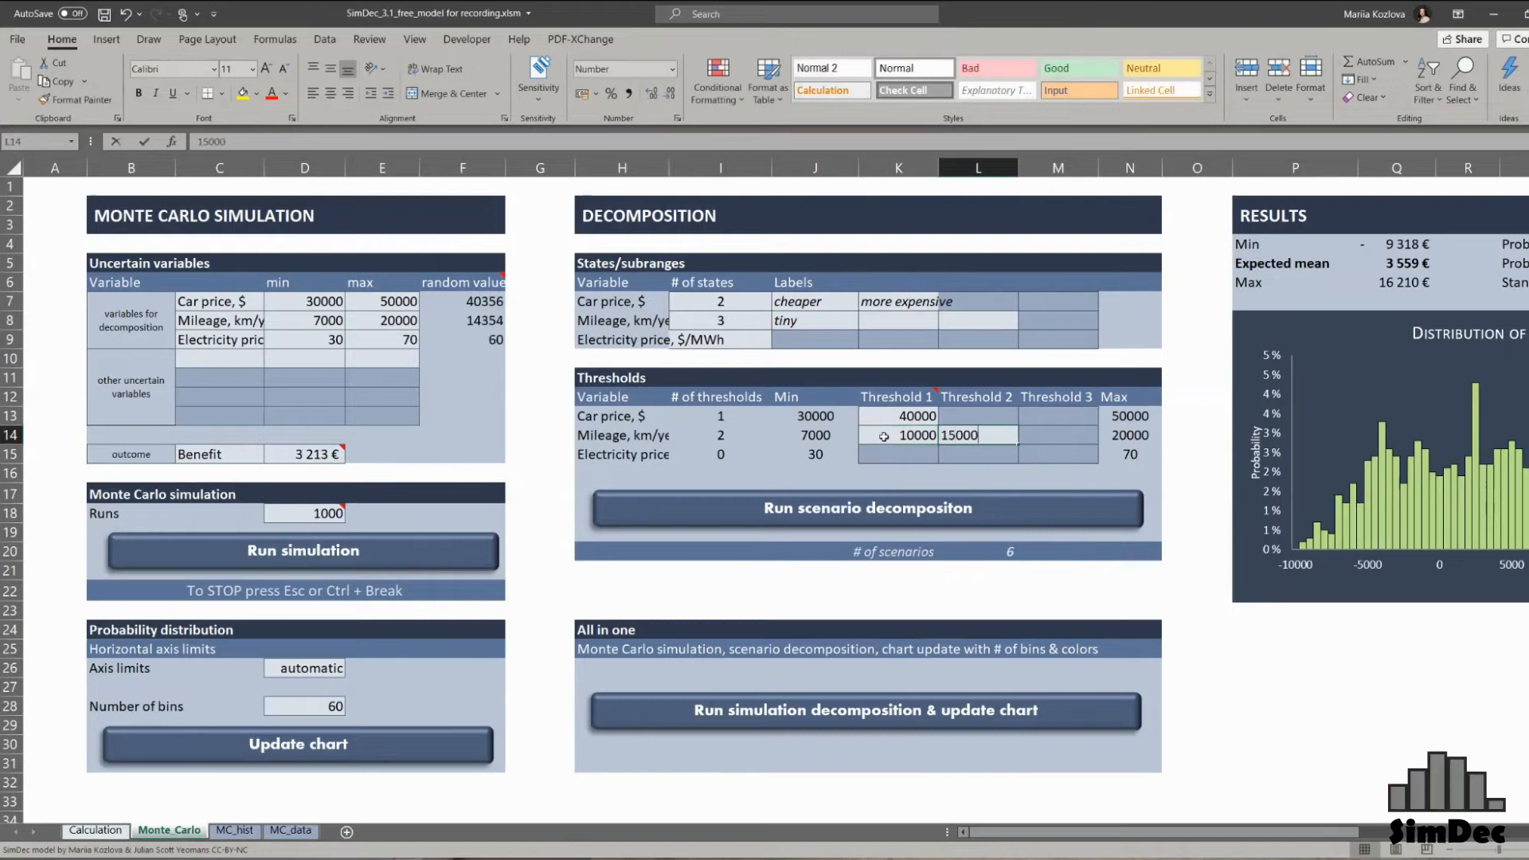
key("Return")
- Label the mileage's second and third states "expected" and "excessive" in K8 and L8
left_click(893, 322)
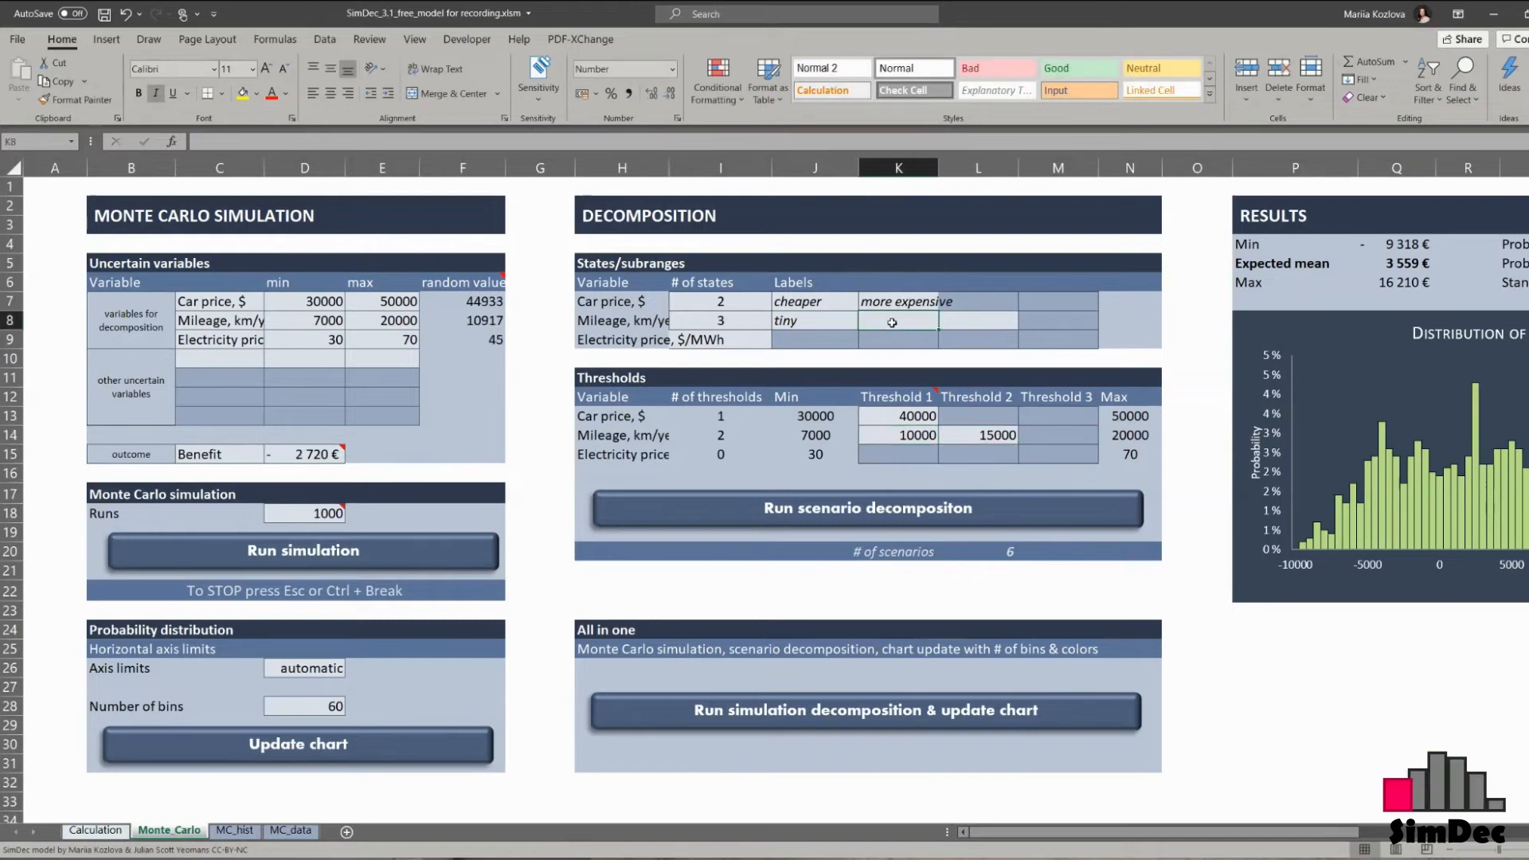
type("expected")
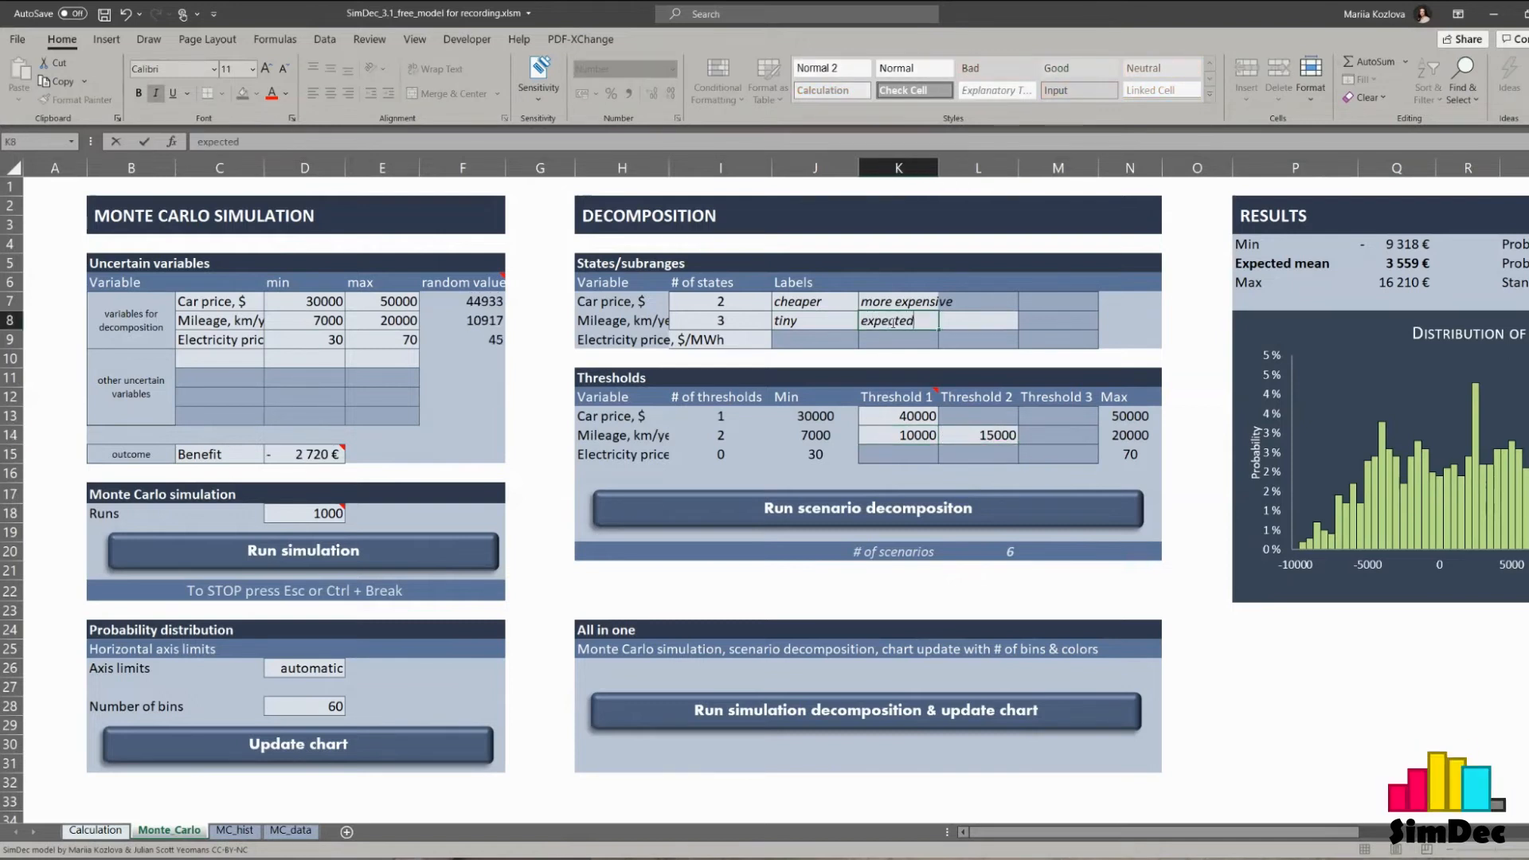
key("Tab")
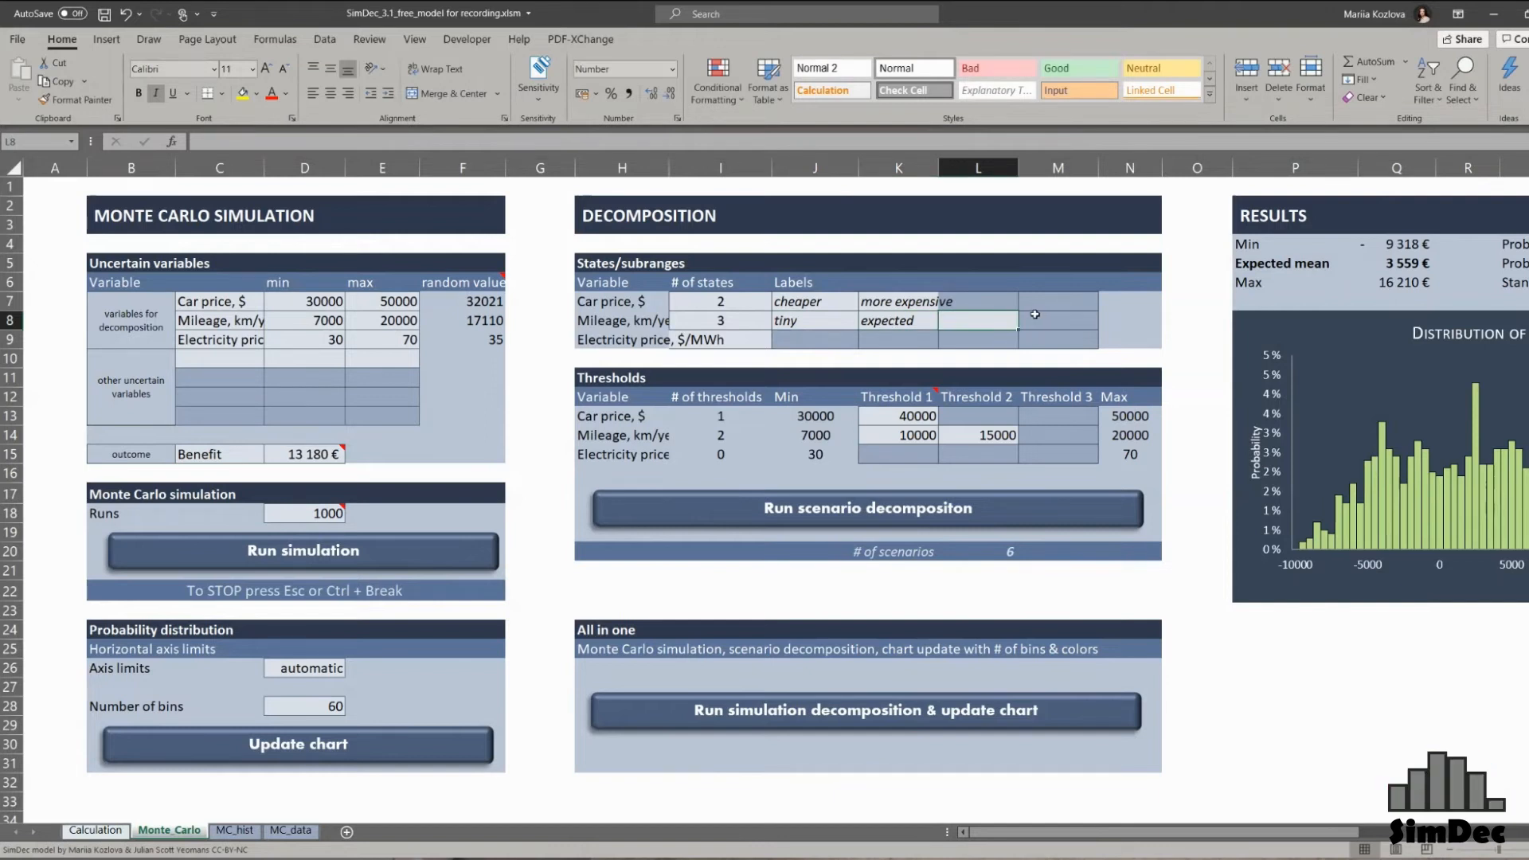
type("excess")
type("ive")
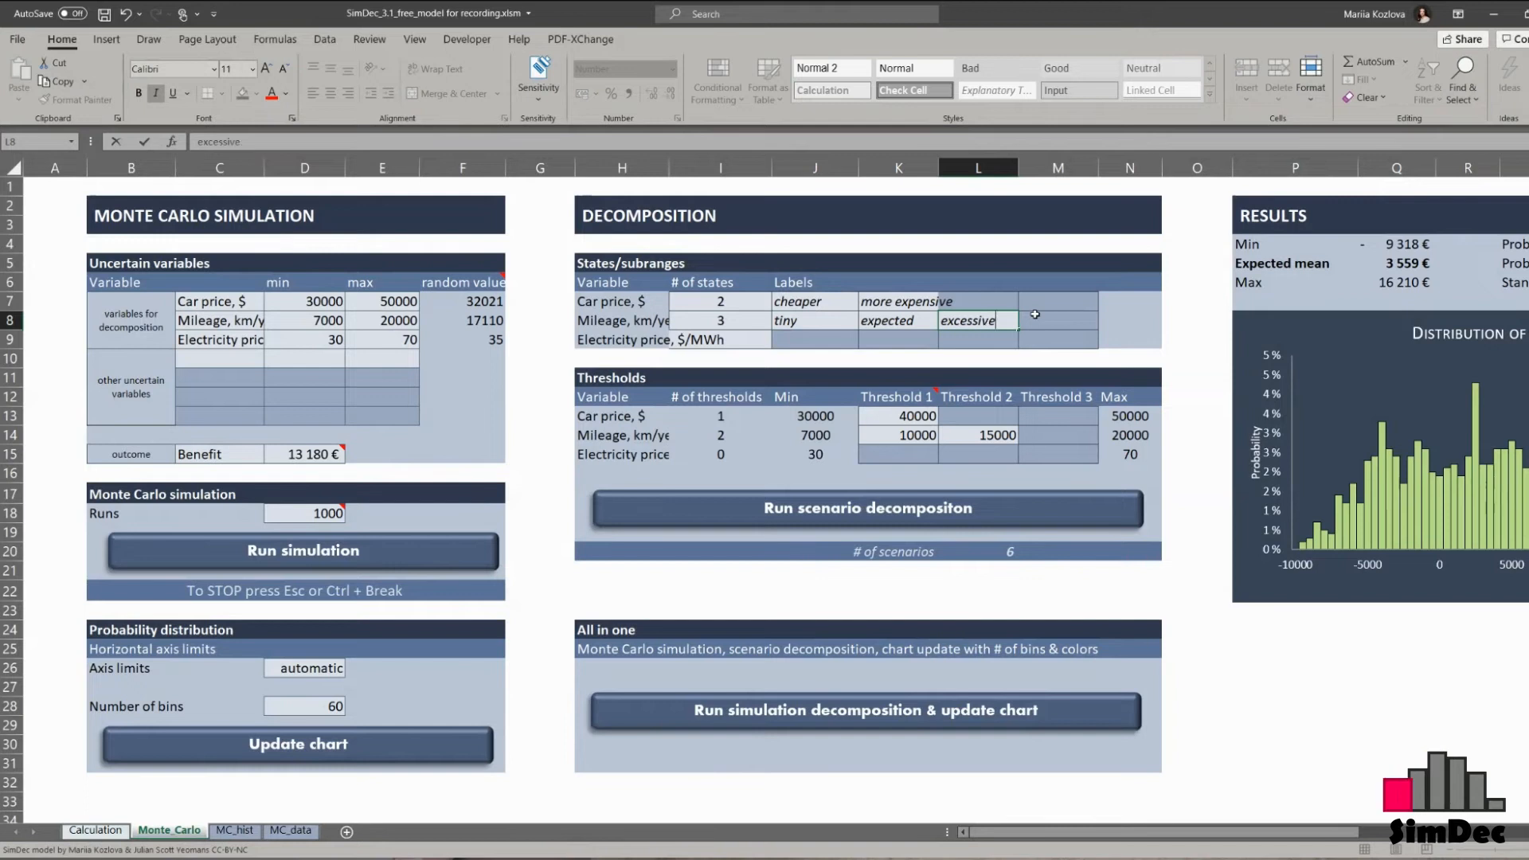
key("Return")
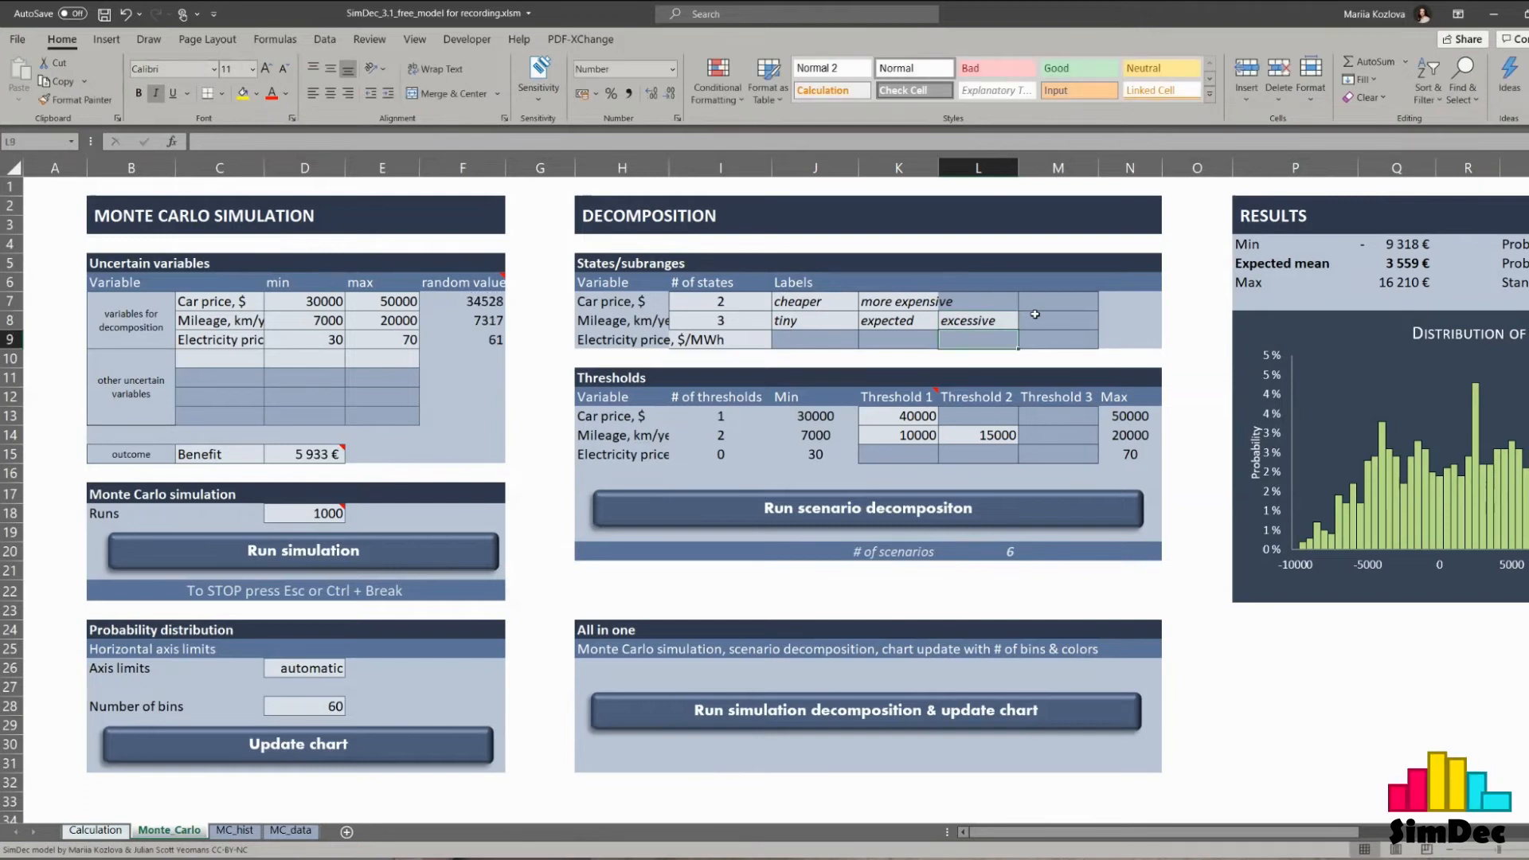
- Run the all-in-one simulation decomposition with chart update, and widen legend column W to fit the full car price labels
left_click(857, 713)
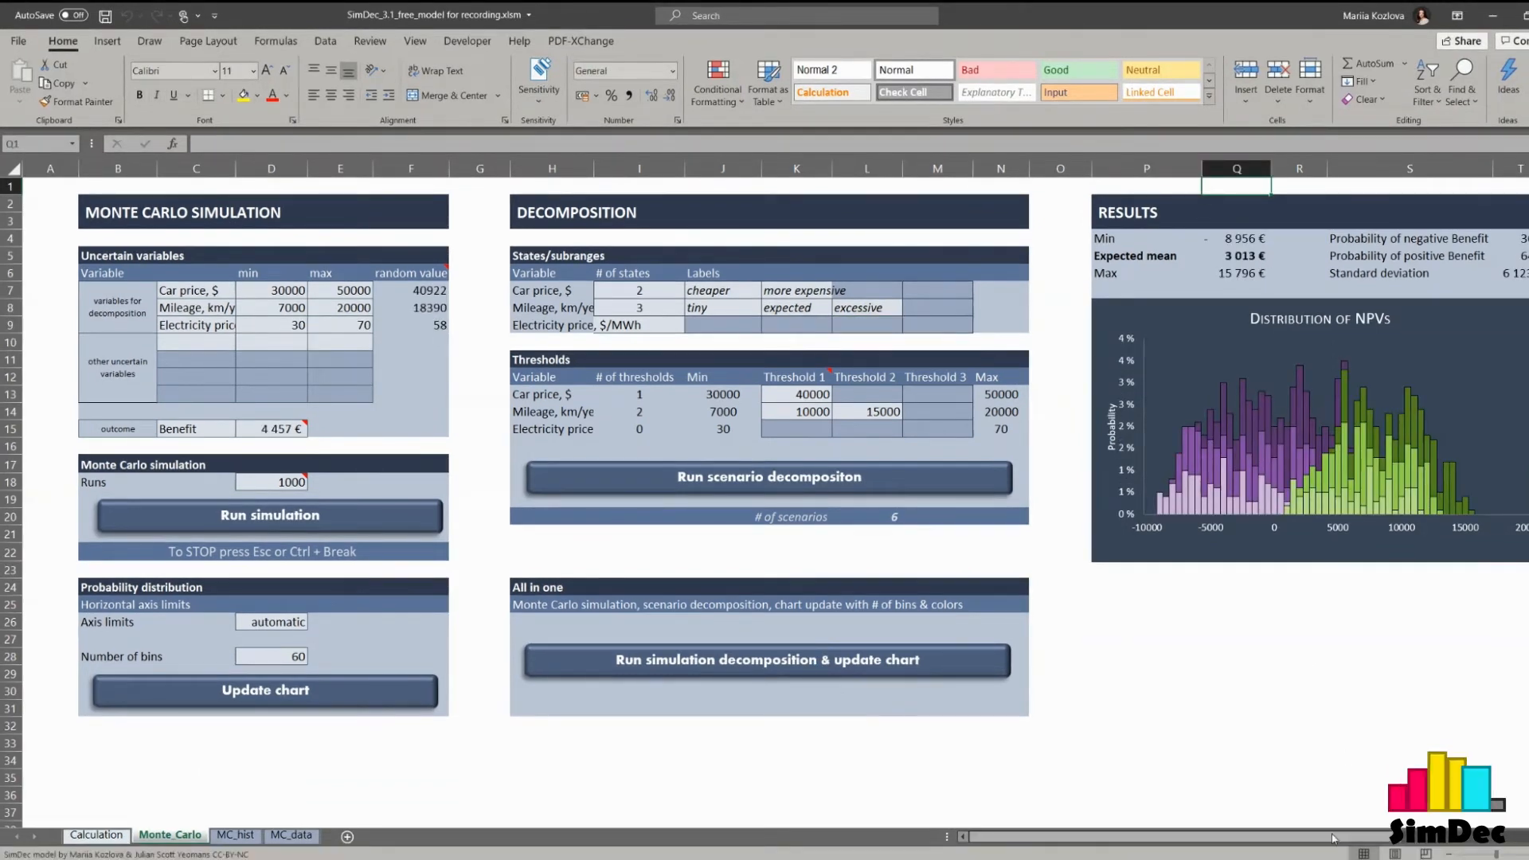
scroll(1355, 717, "right", 3)
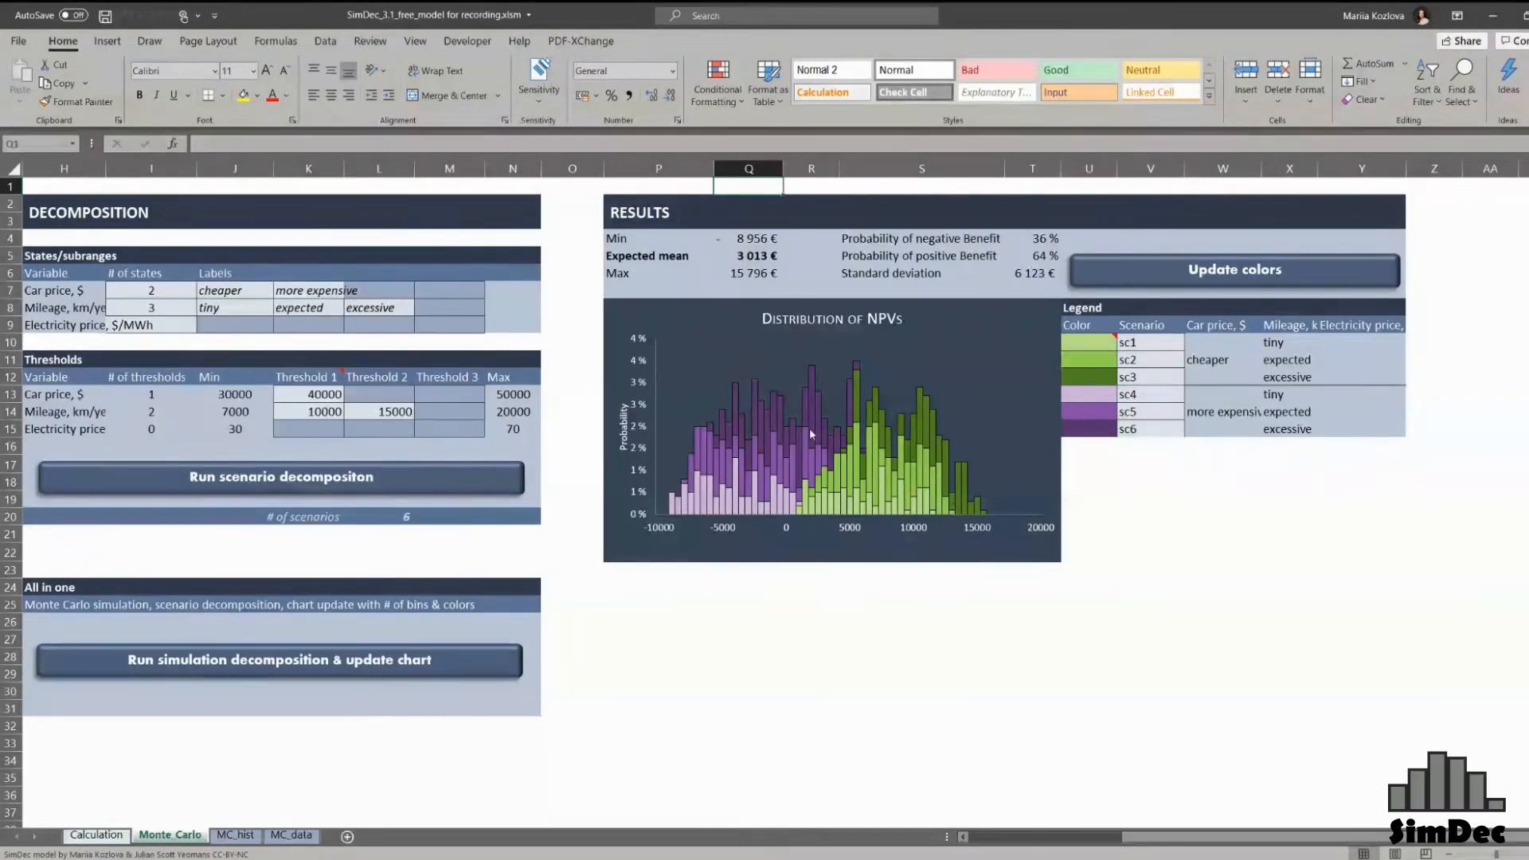
left_click_drag(1263, 169, 1289, 168)
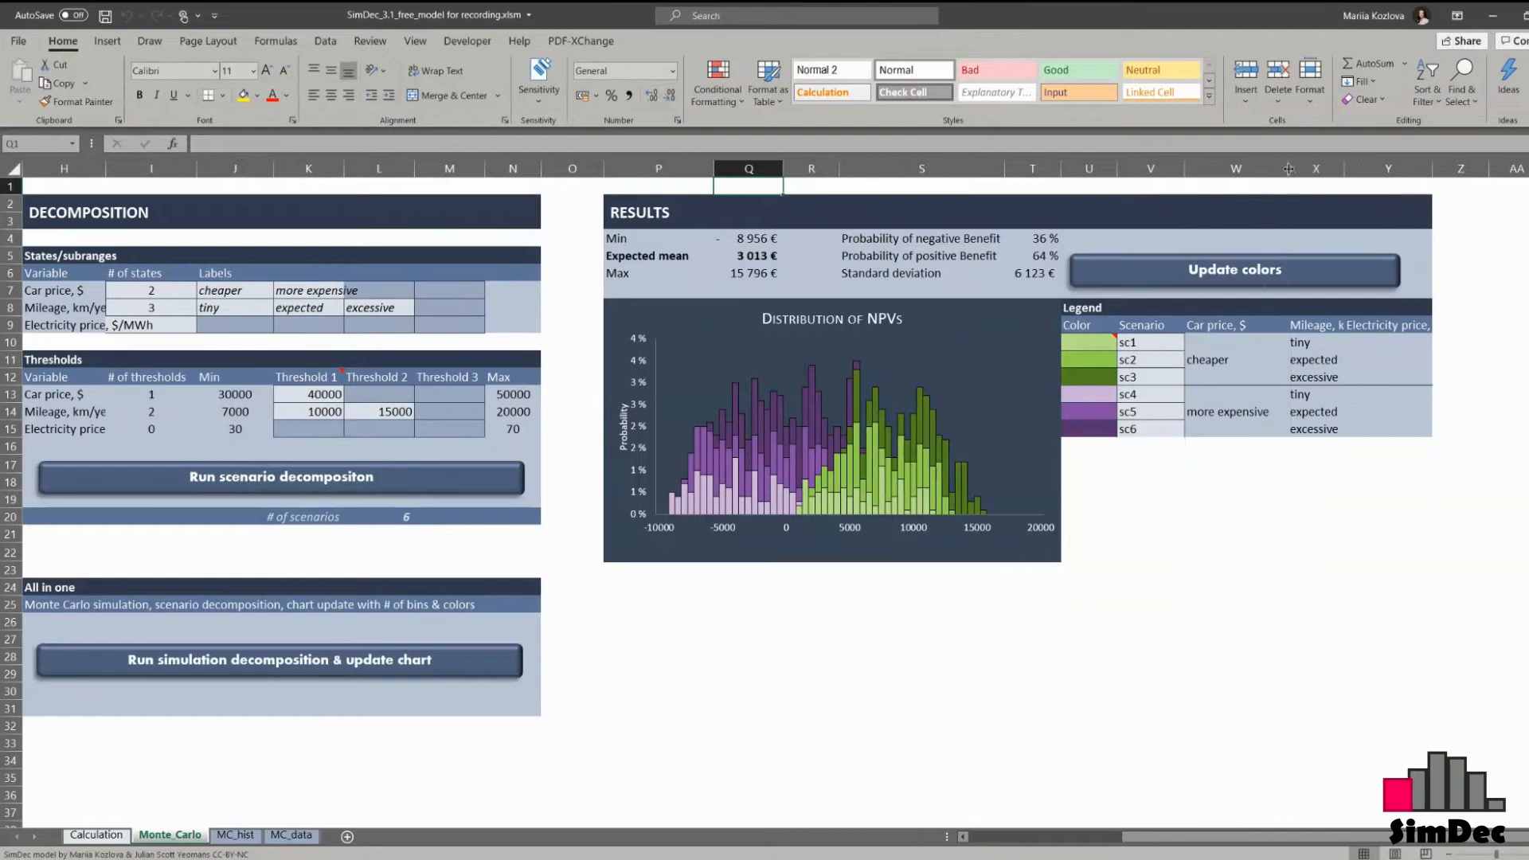
- Examine the decomposed benefit distribution against the legend's scenario colors and its car price states in the results section
left_click_drag(1082, 344, 1153, 436)
scroll(1152, 436, "up", 3, "ctrl")
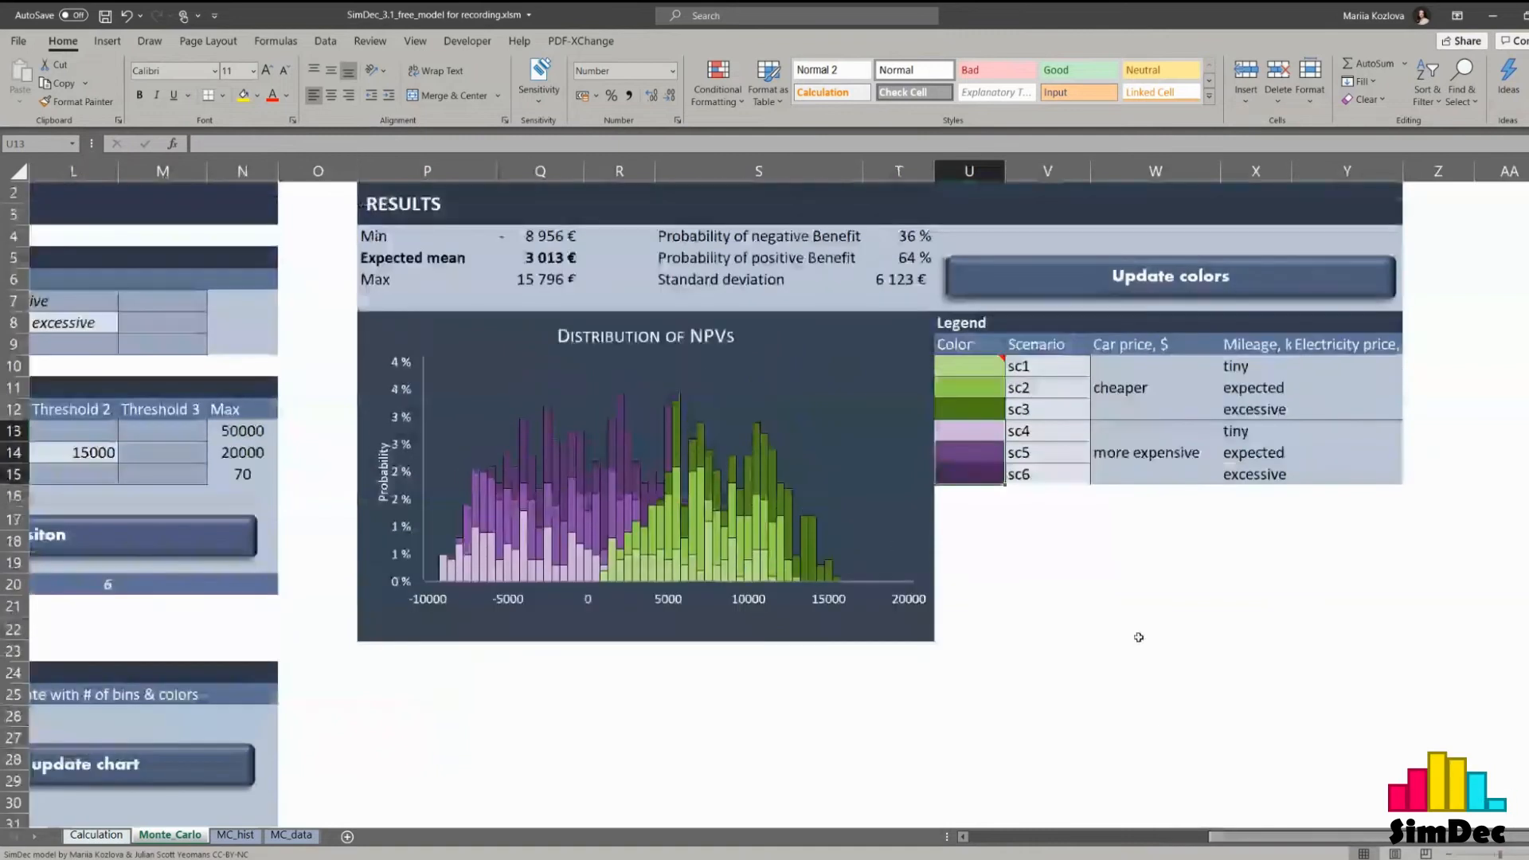
left_click(1139, 637)
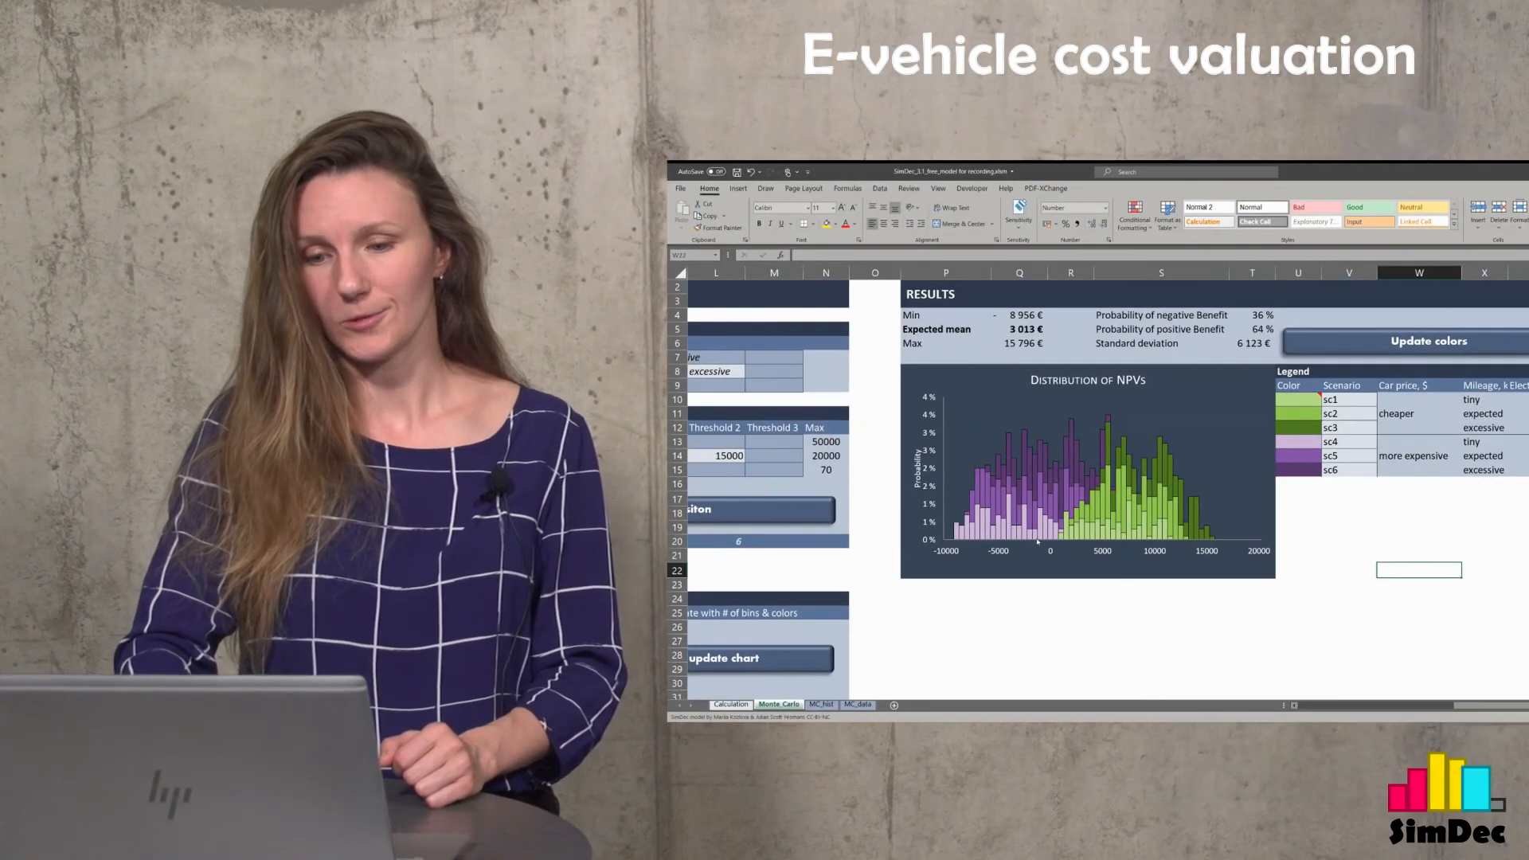
left_click(1054, 618)
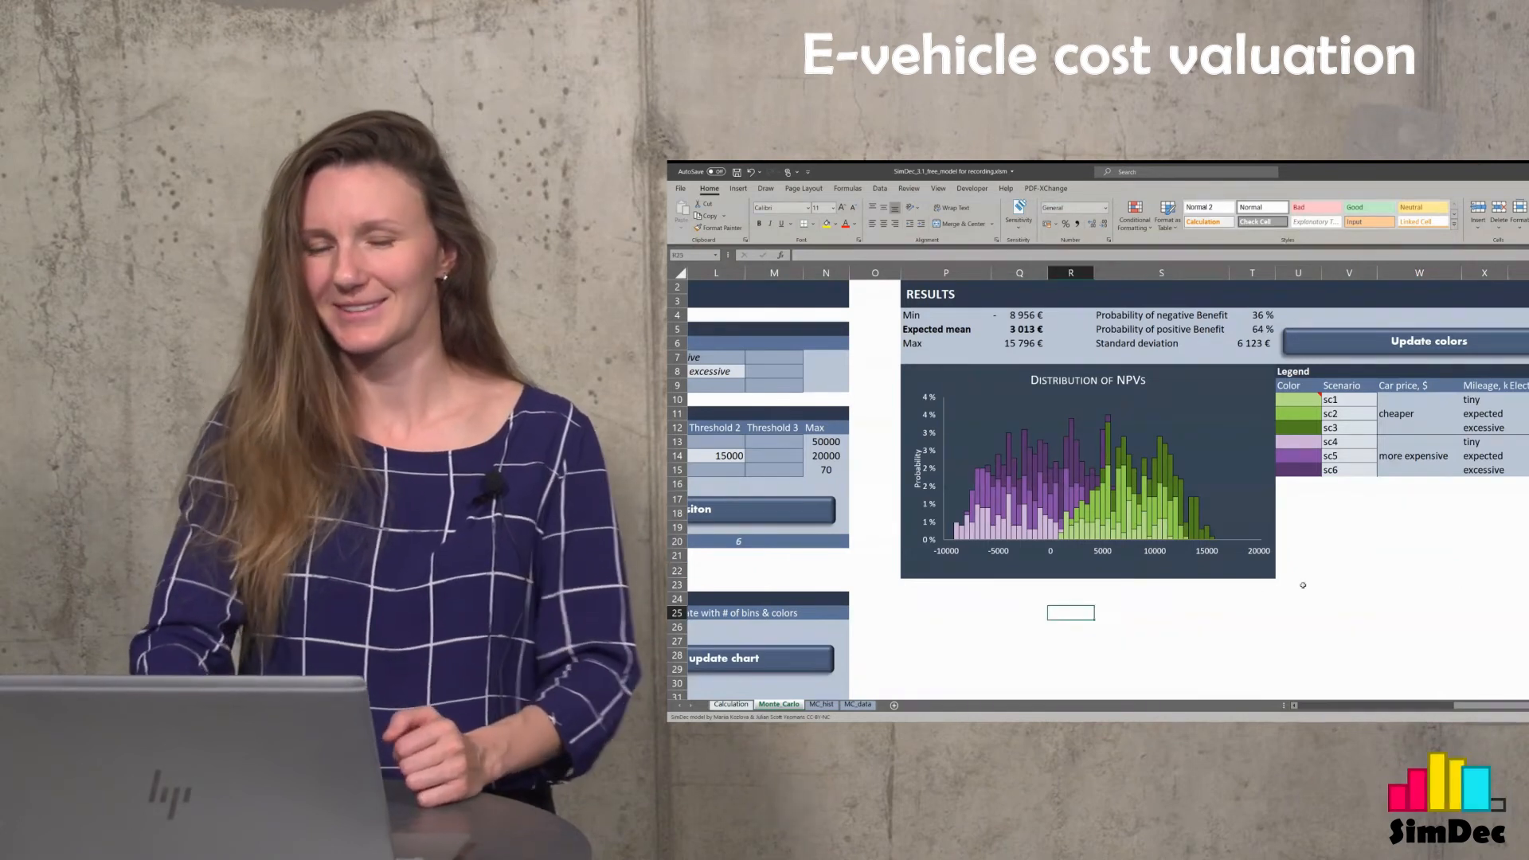
left_click(1313, 610)
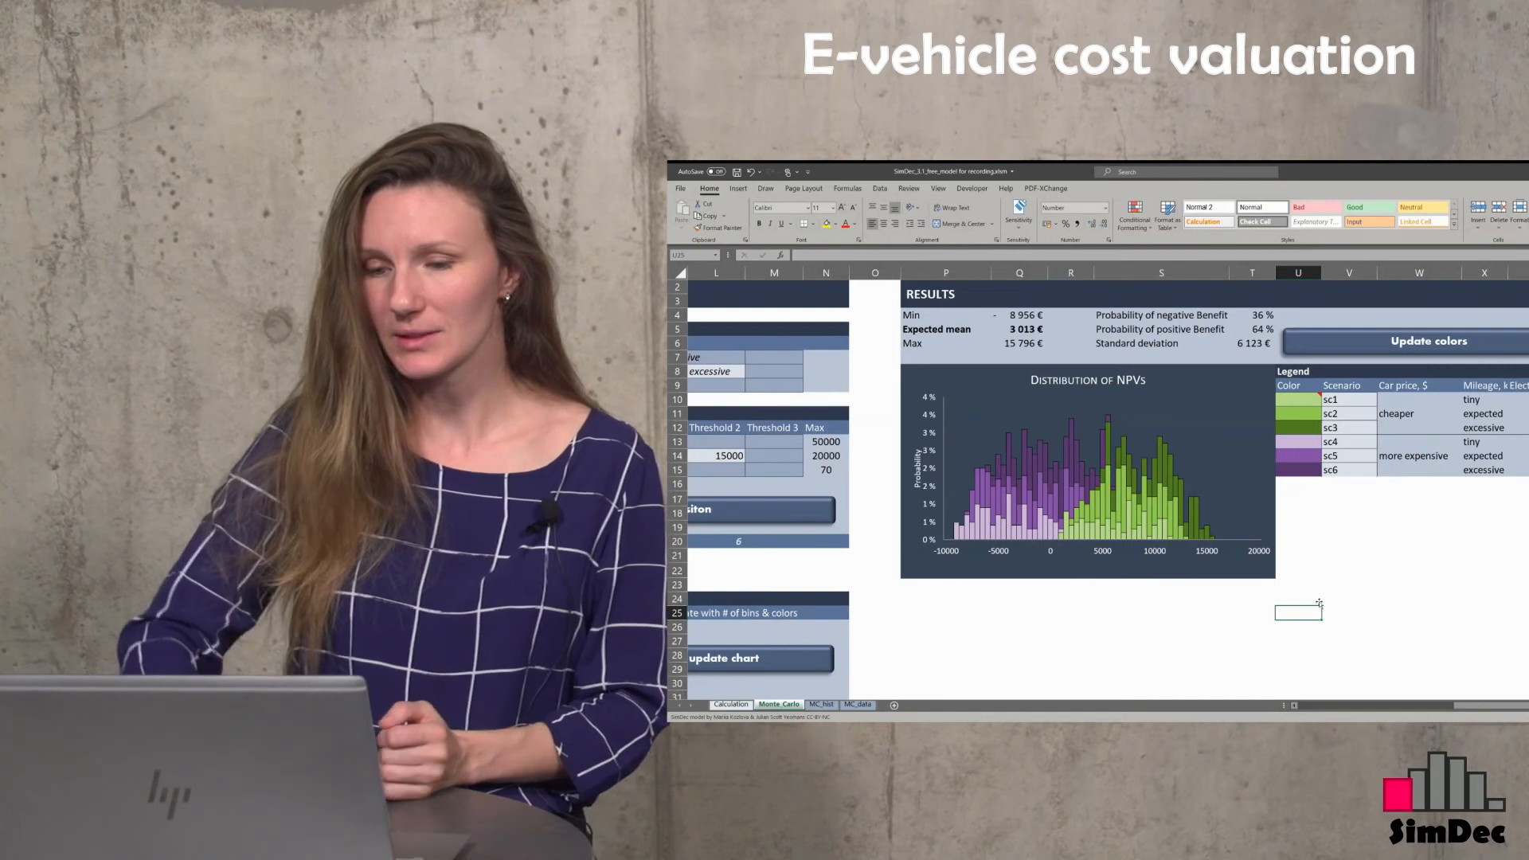
left_click_drag(1402, 386, 1410, 470)
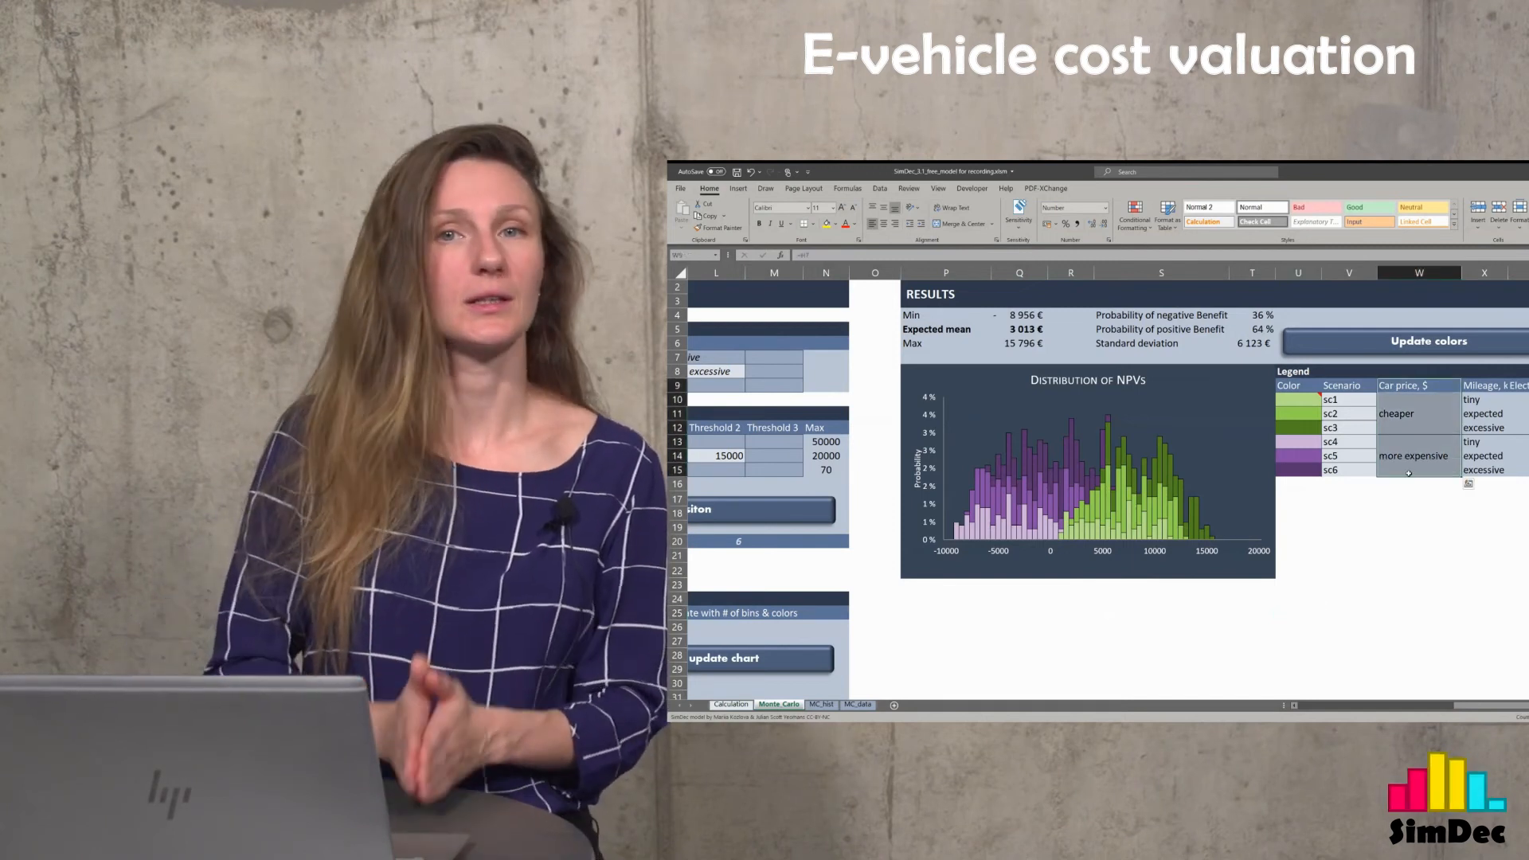